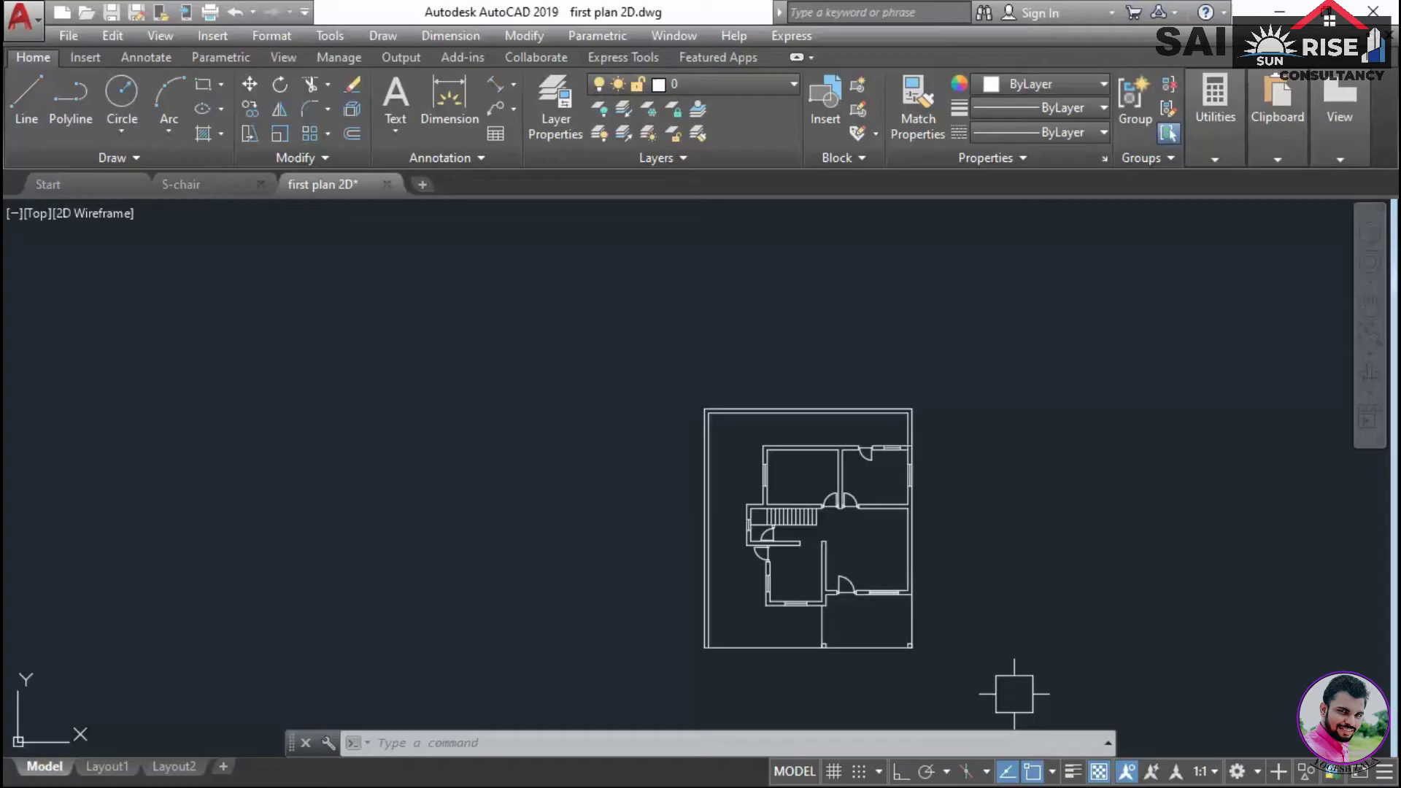
Draw a horizontal construction line a short distance above the floor plan
text(XL)
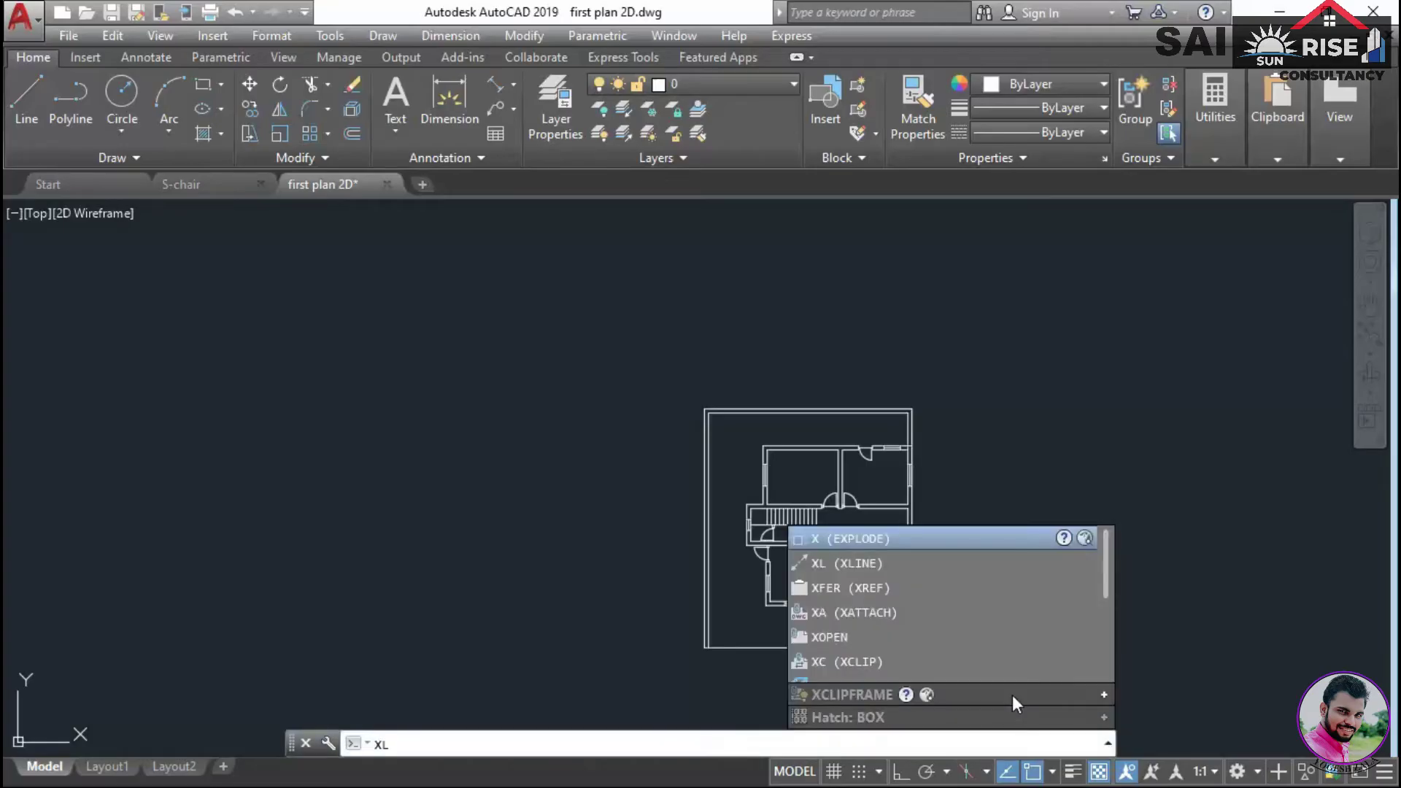
key(Return)
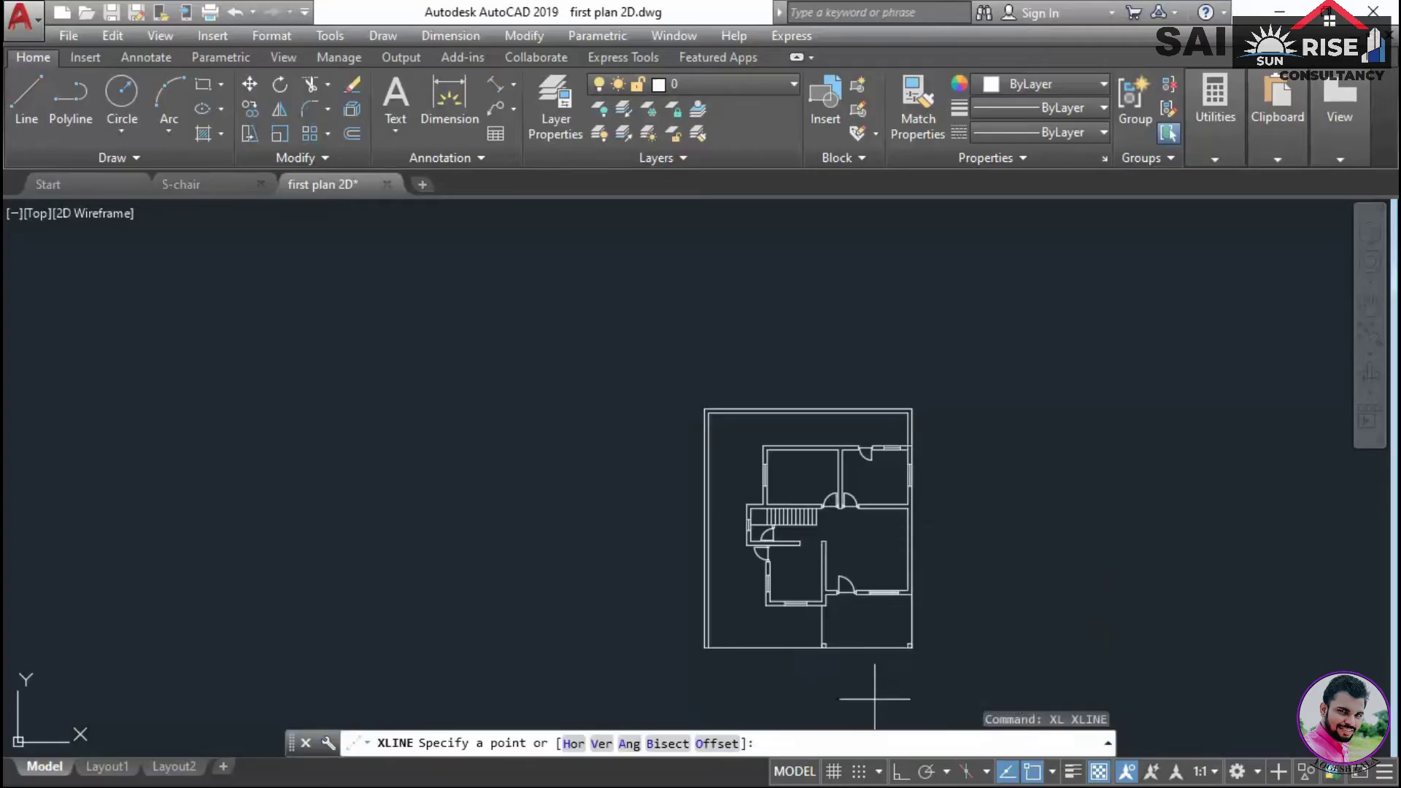
click(577, 745)
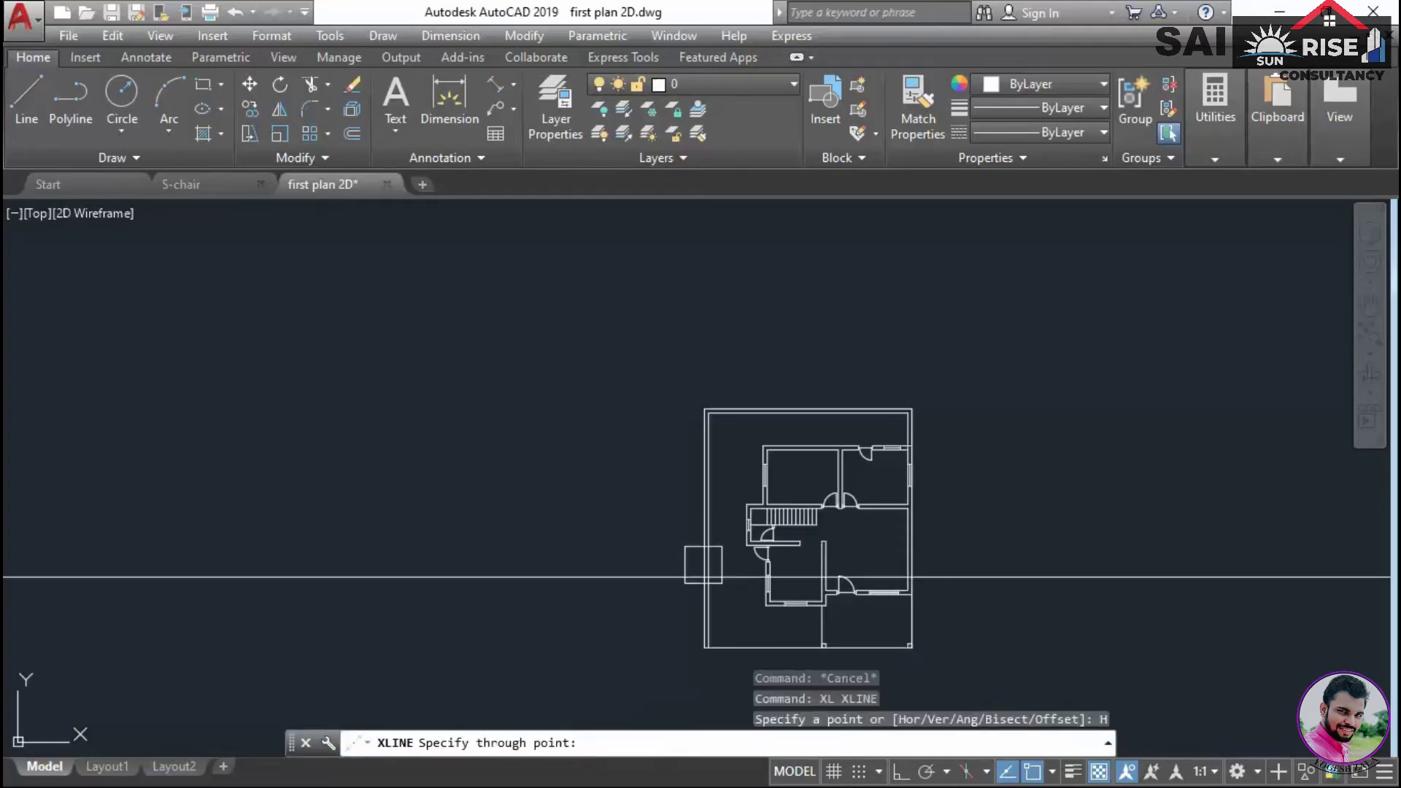
click(812, 333)
middle_drag(991, 416, 988, 444)
key(Escape)
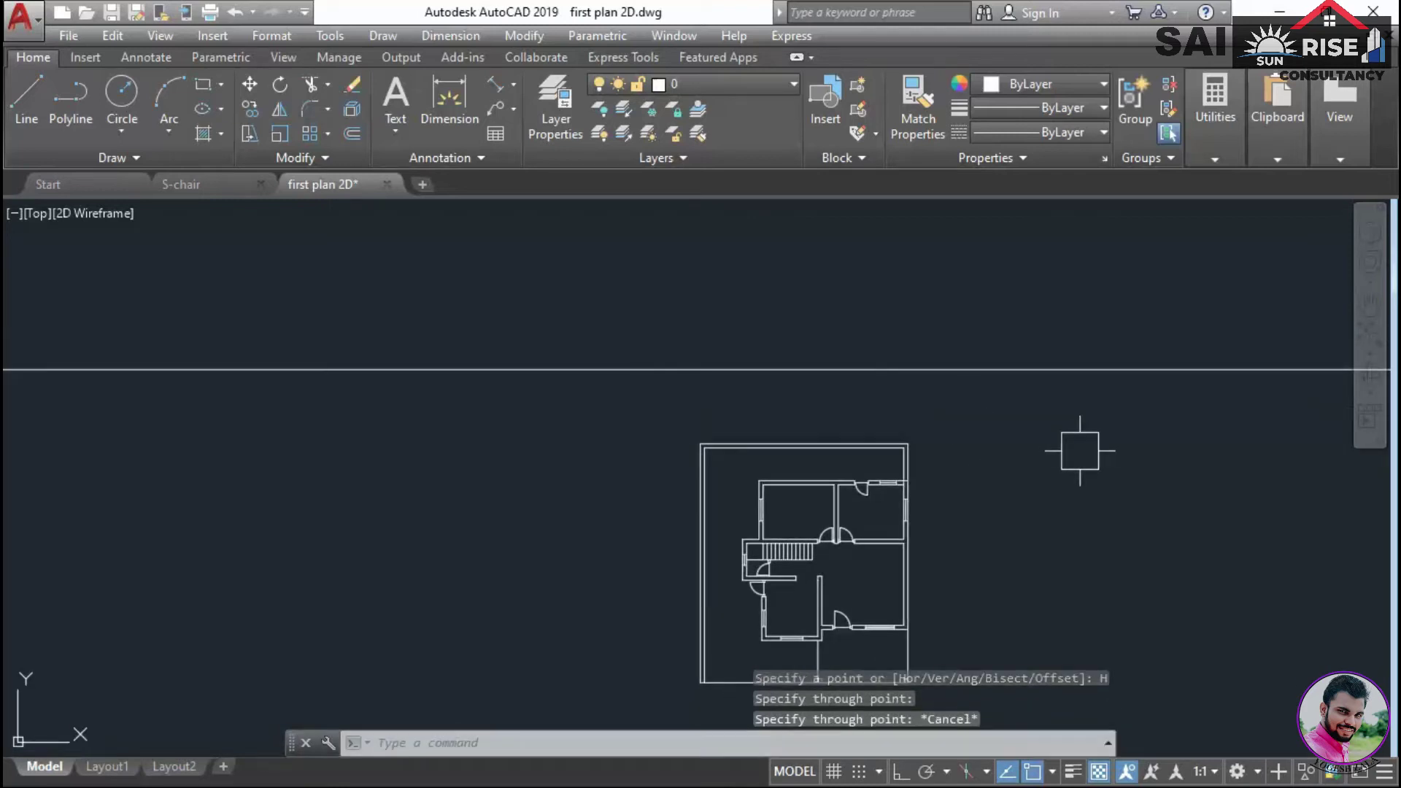
middle_drag(1079, 451, 1006, 460)
middle_drag(1115, 429, 1045, 480)
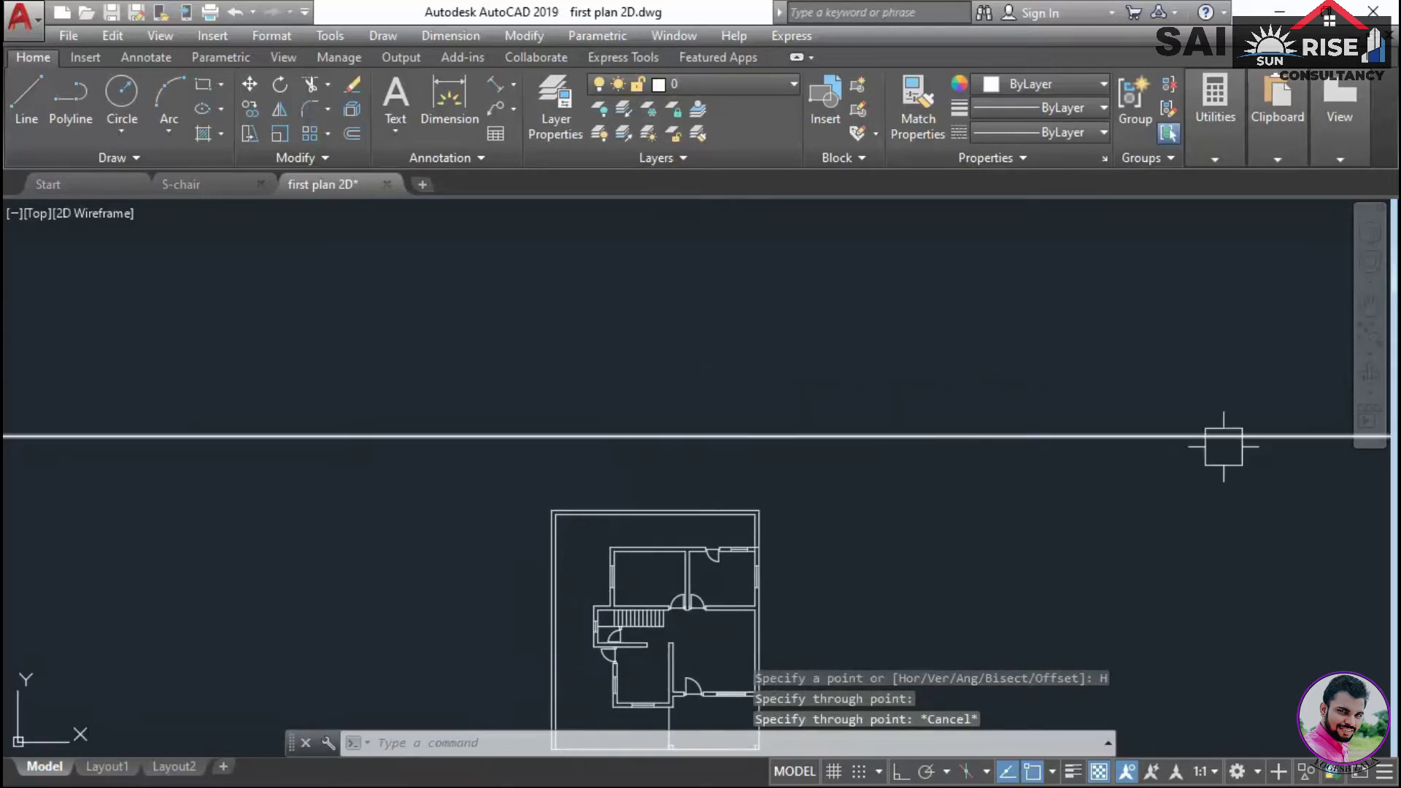
mouse_move(687, 472)
middle_down()
mouse_move(1071, 458)
mouse_move(663, 475)
mouse_move(759, 472)
middle_up()
scroll(760, 472, up, 4)
click(878, 408)
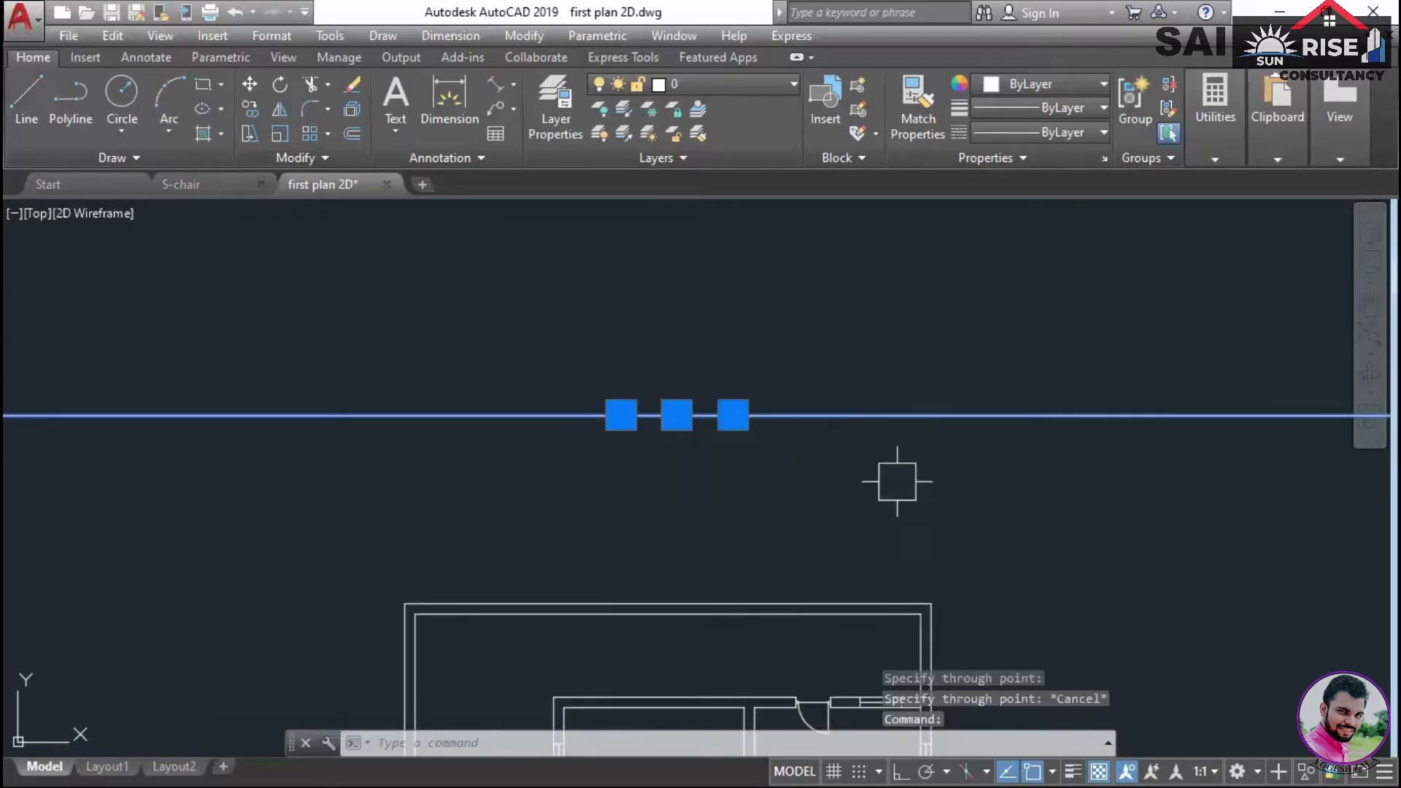
key(Escape)
scroll(997, 516, down, 4)
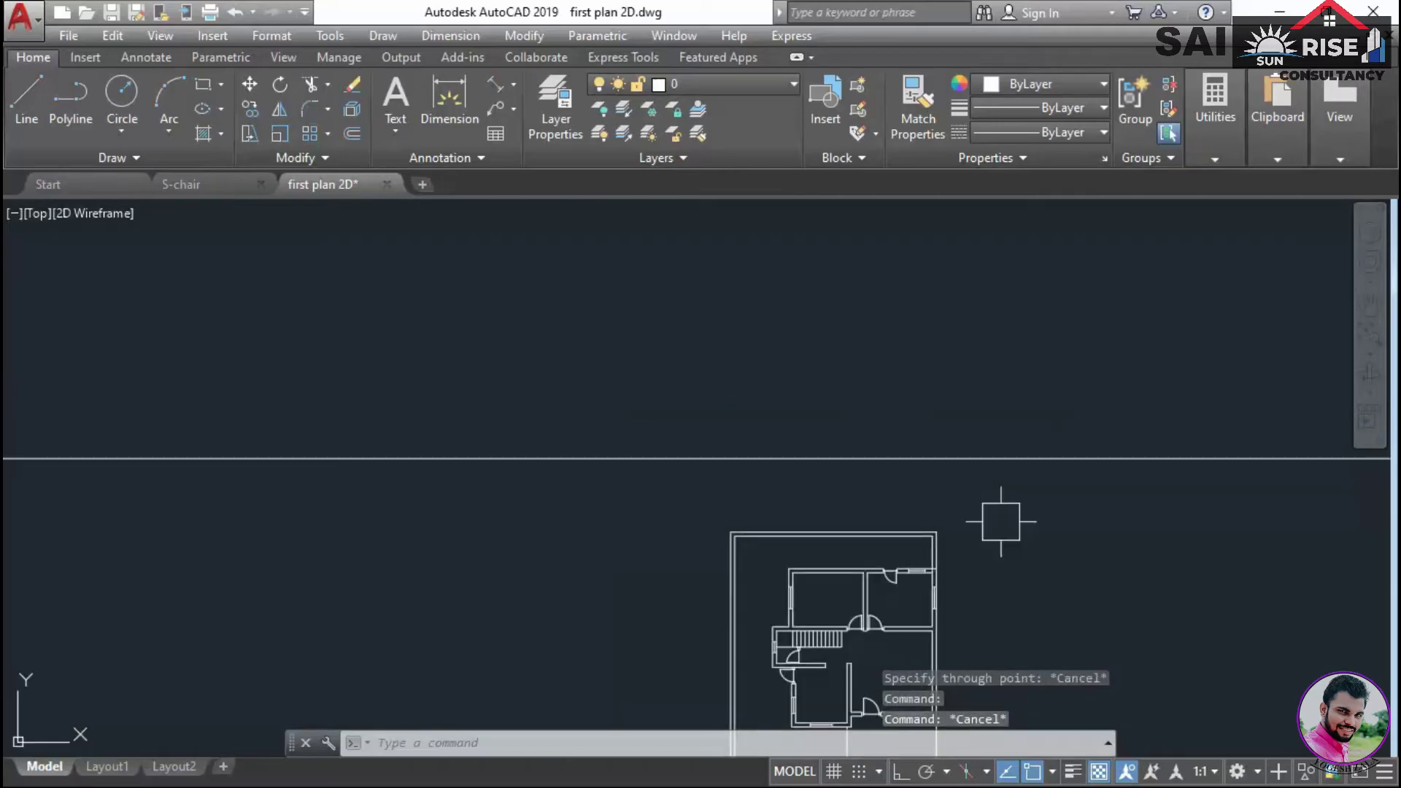
Offset the horizontal construction line 3' upward
text(o)
key(Return)
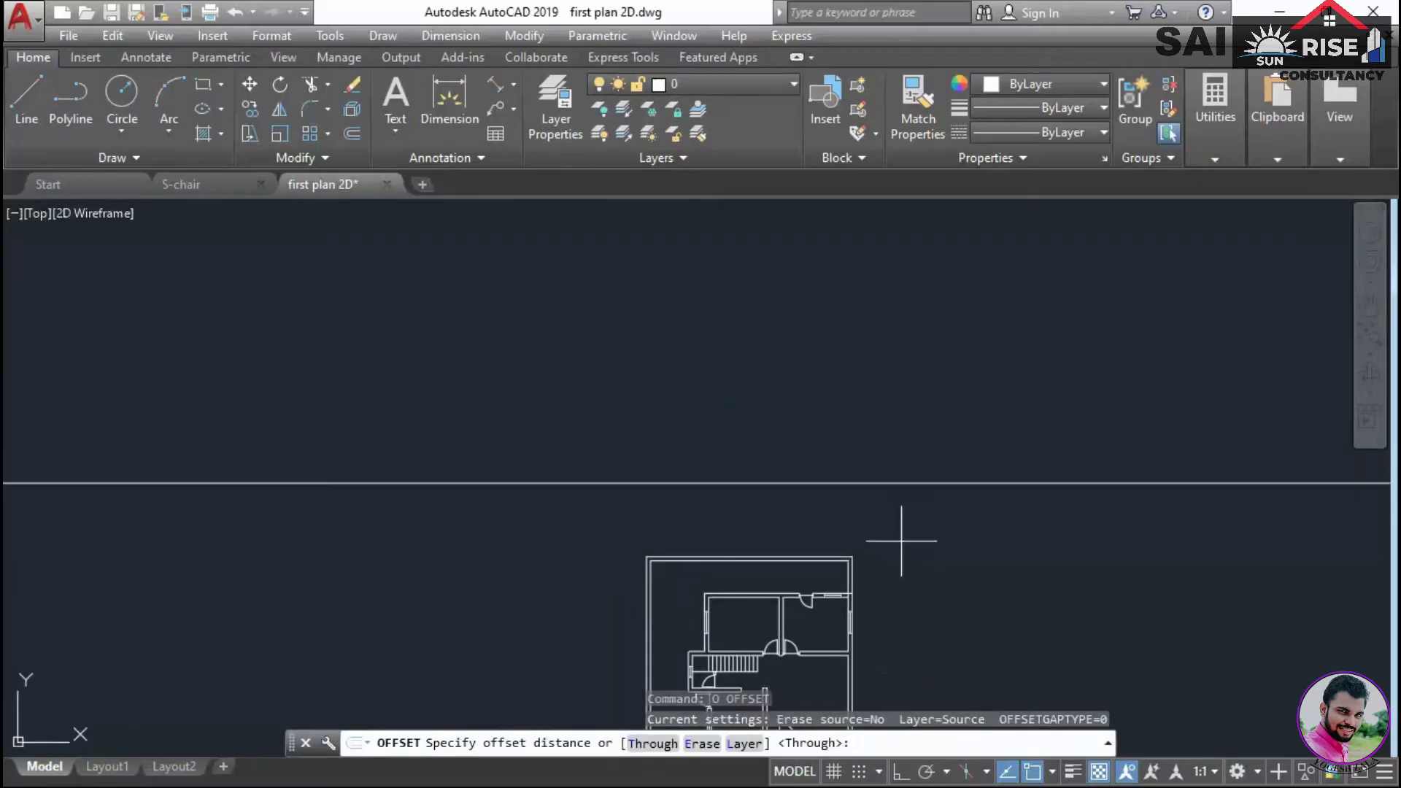
text(3)
key(Return)
click(885, 482)
click(847, 437)
key(Return)
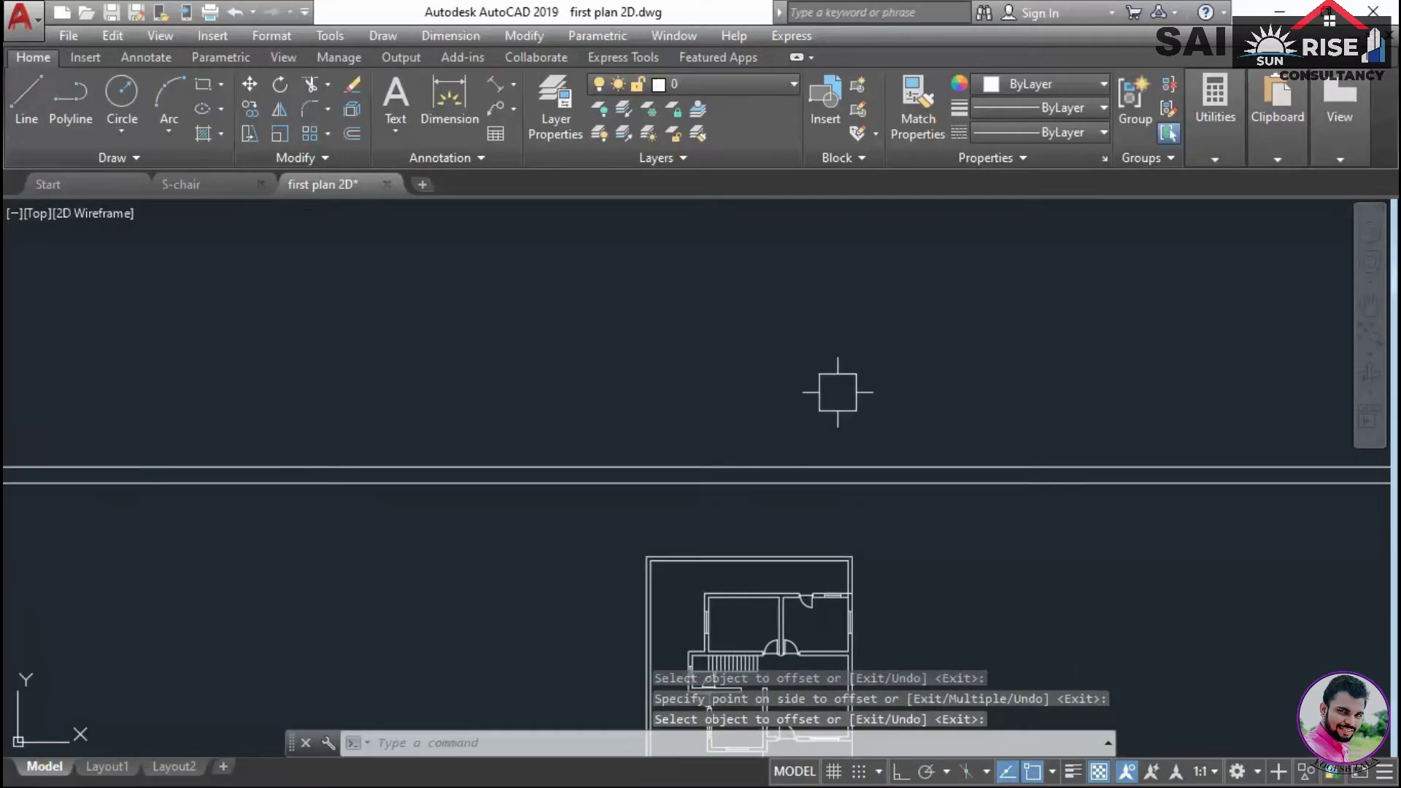
scroll(850, 478, up, 2)
scroll(842, 471, down, 2)
key(Return)
key(Return)
key(Escape)
Offset the upper of the two construction lines 10' upward to mark the first storey height
text(o)
key(Return)
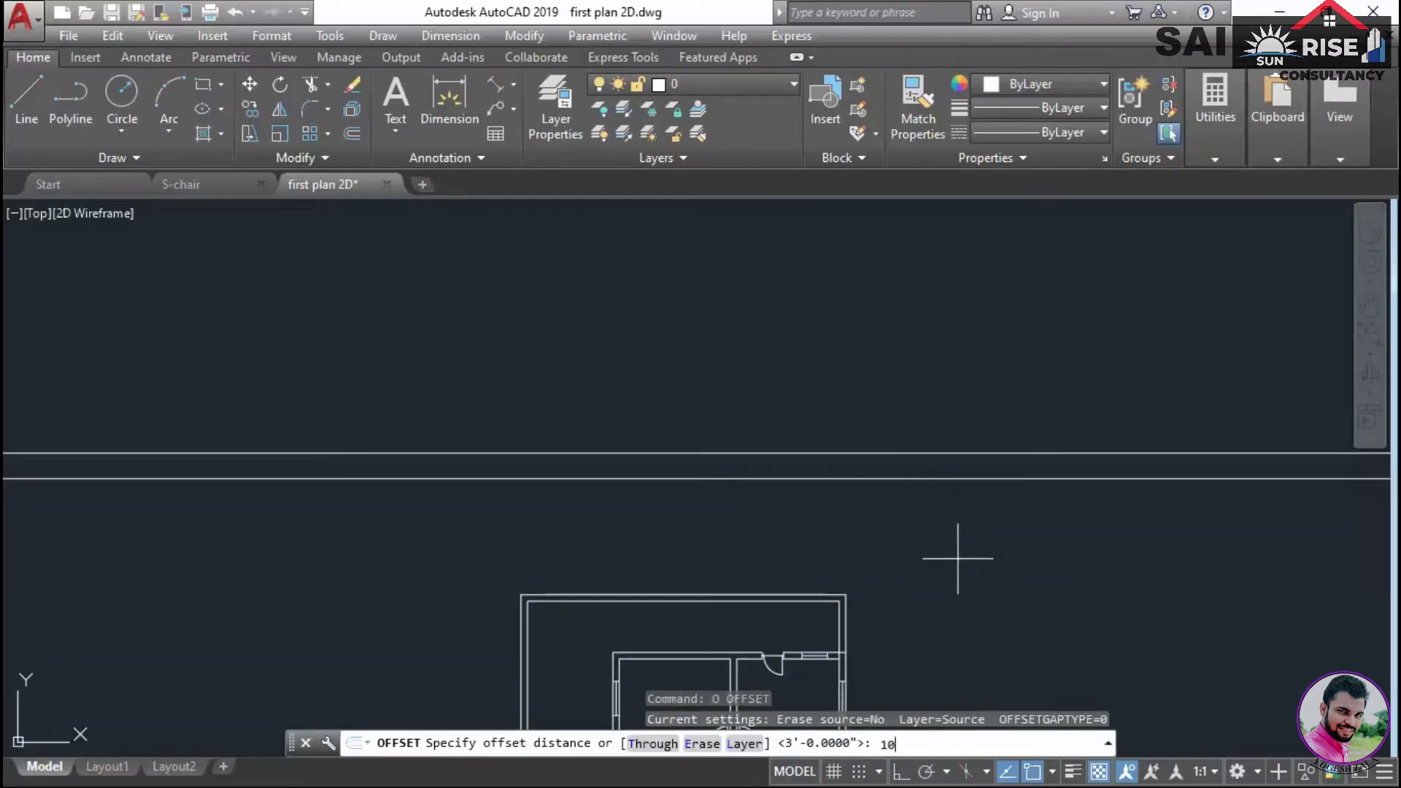
key(Return)
click(841, 447)
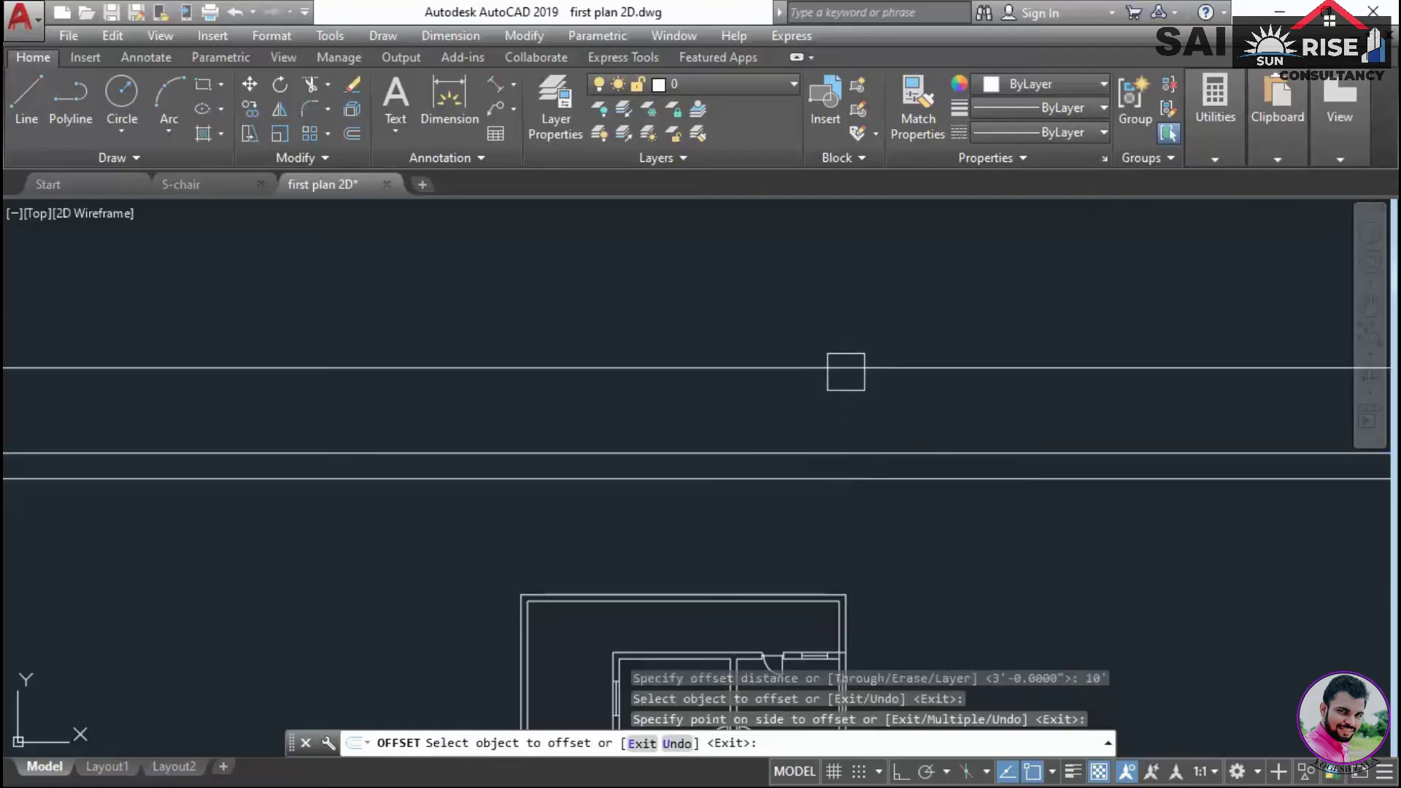
click(852, 377)
scroll(938, 366, up, 3)
key(Escape)
text(o)
key(Return)
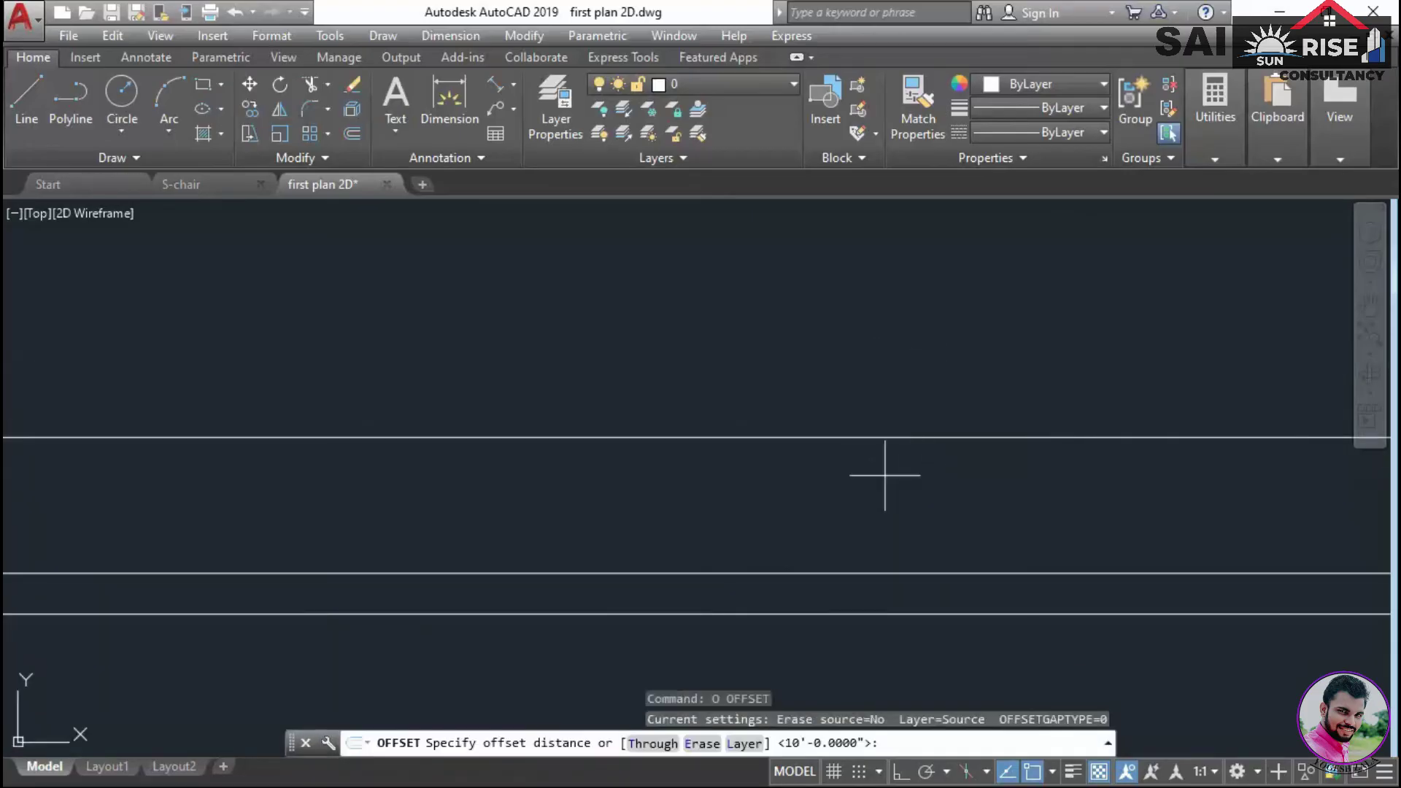
key(Escape)
Offset the topmost construction line 6" upward to mark the first slab thickness
text(o)
key(Return)
text(6)
key(Return)
click(839, 437)
click(891, 350)
scroll(923, 364, down, 4)
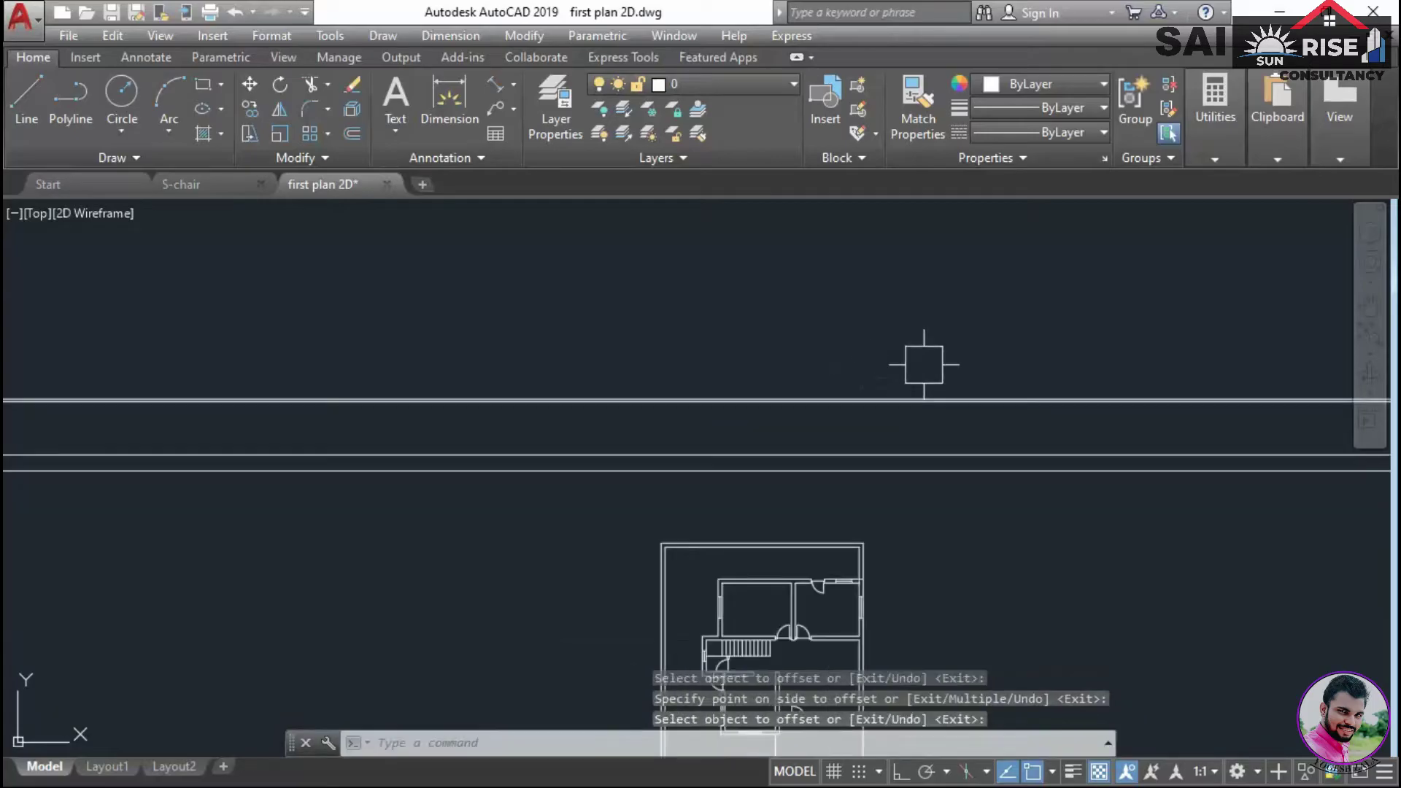
scroll(919, 379, up, 3)
key(Escape)
key(Escape)
Offset the upper line of the first slab 10' upward to mark the second storey height
text(b)
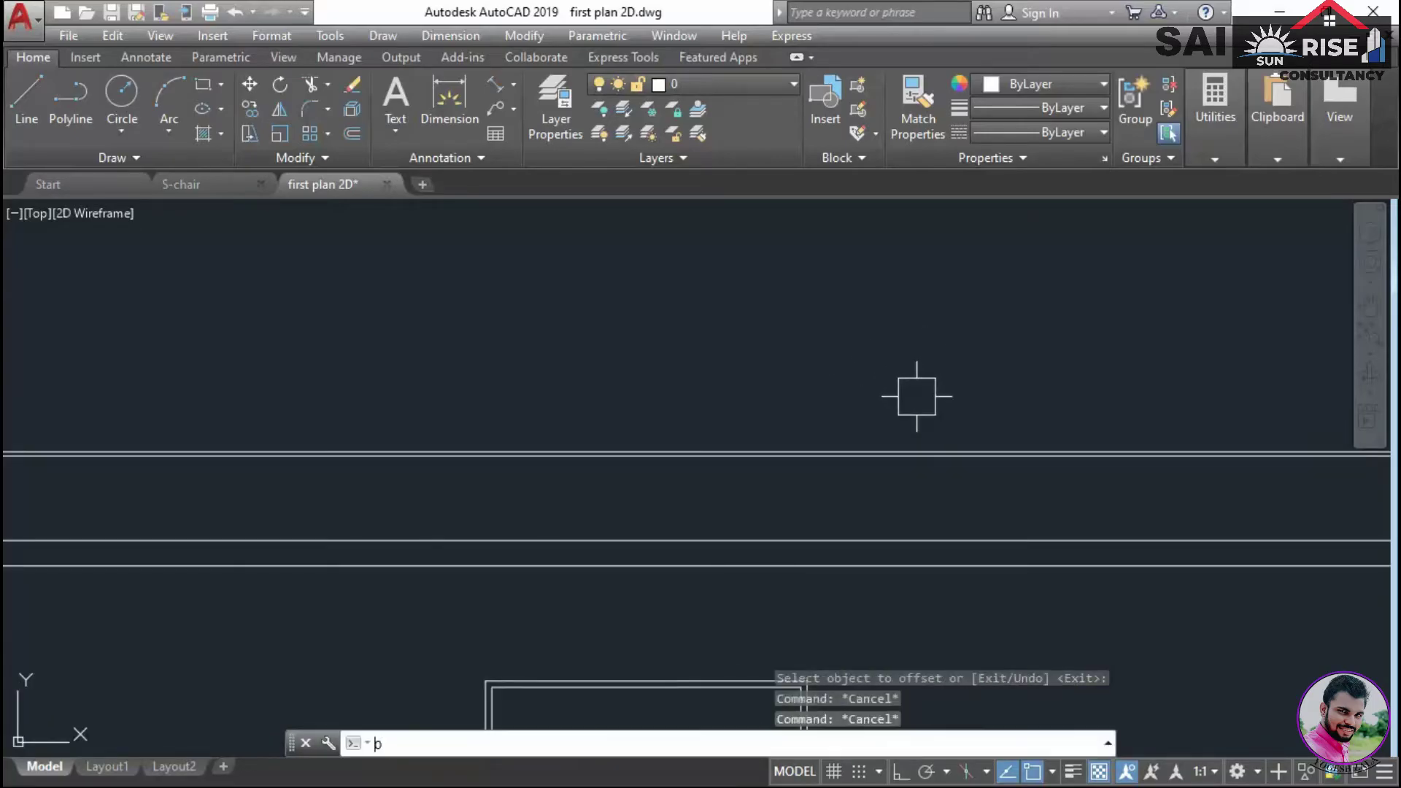
key(Return)
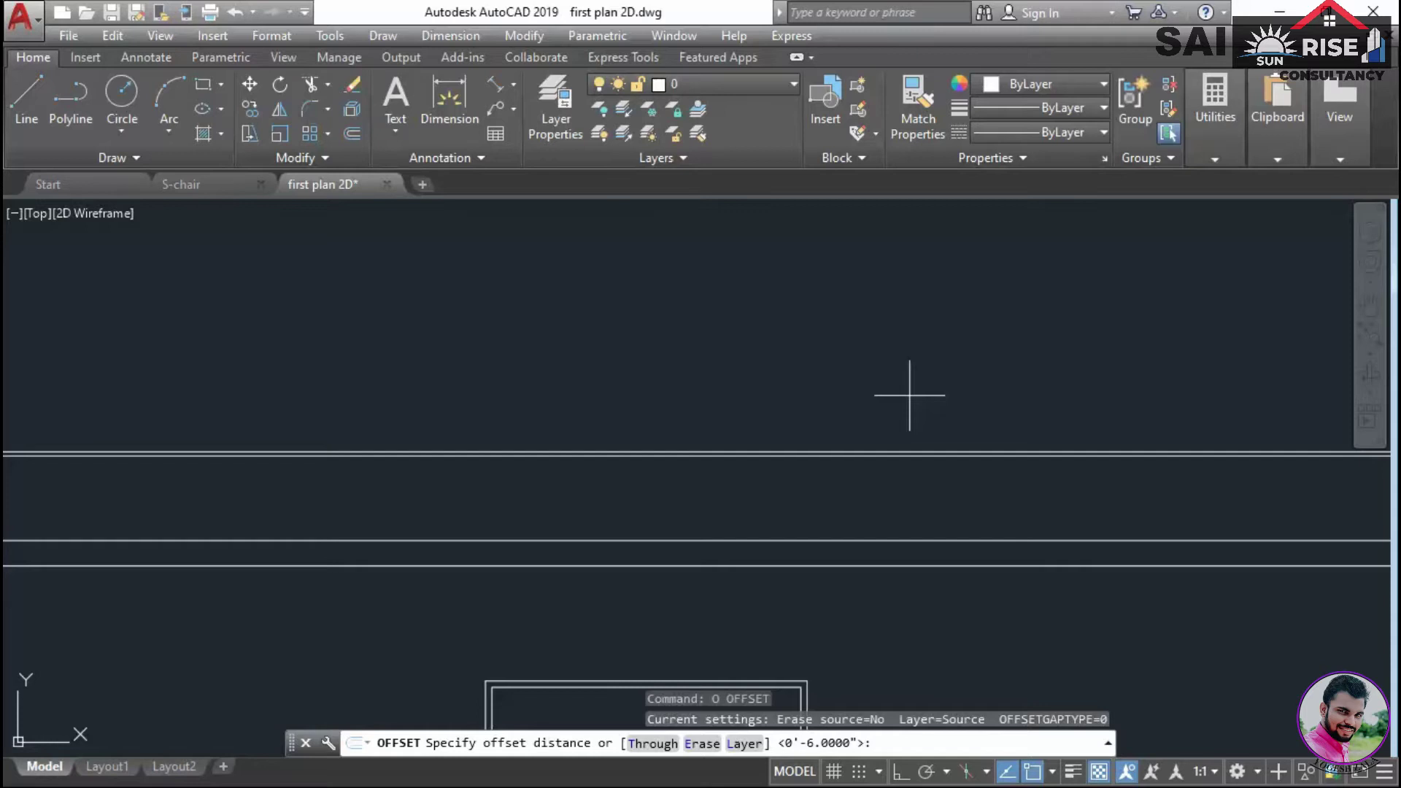
text(10)
key(Return)
scroll(852, 438, up, 2)
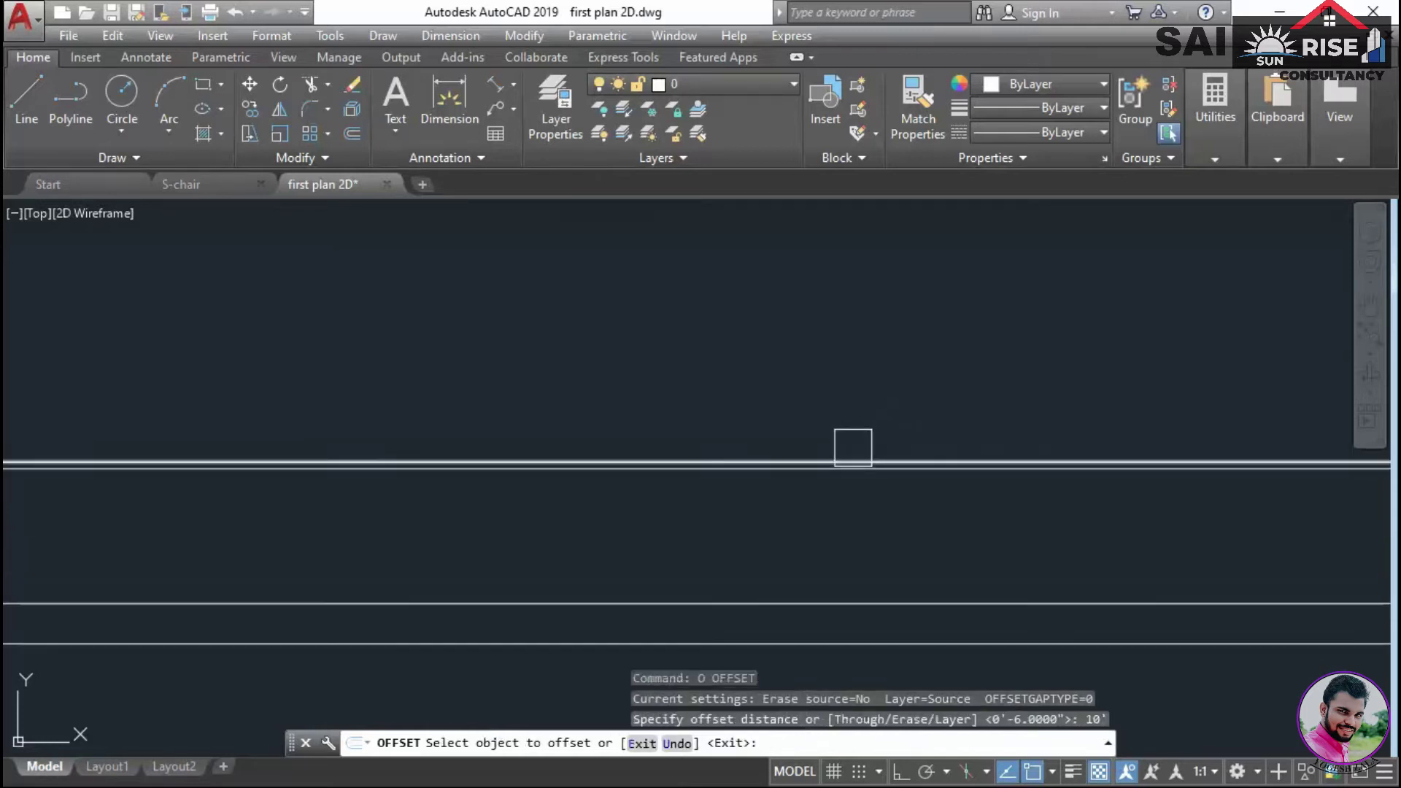
click(852, 453)
click(849, 385)
key(Return)
Offset the new second-storey line 6" upward to form the roof slab thickness
key(Return)
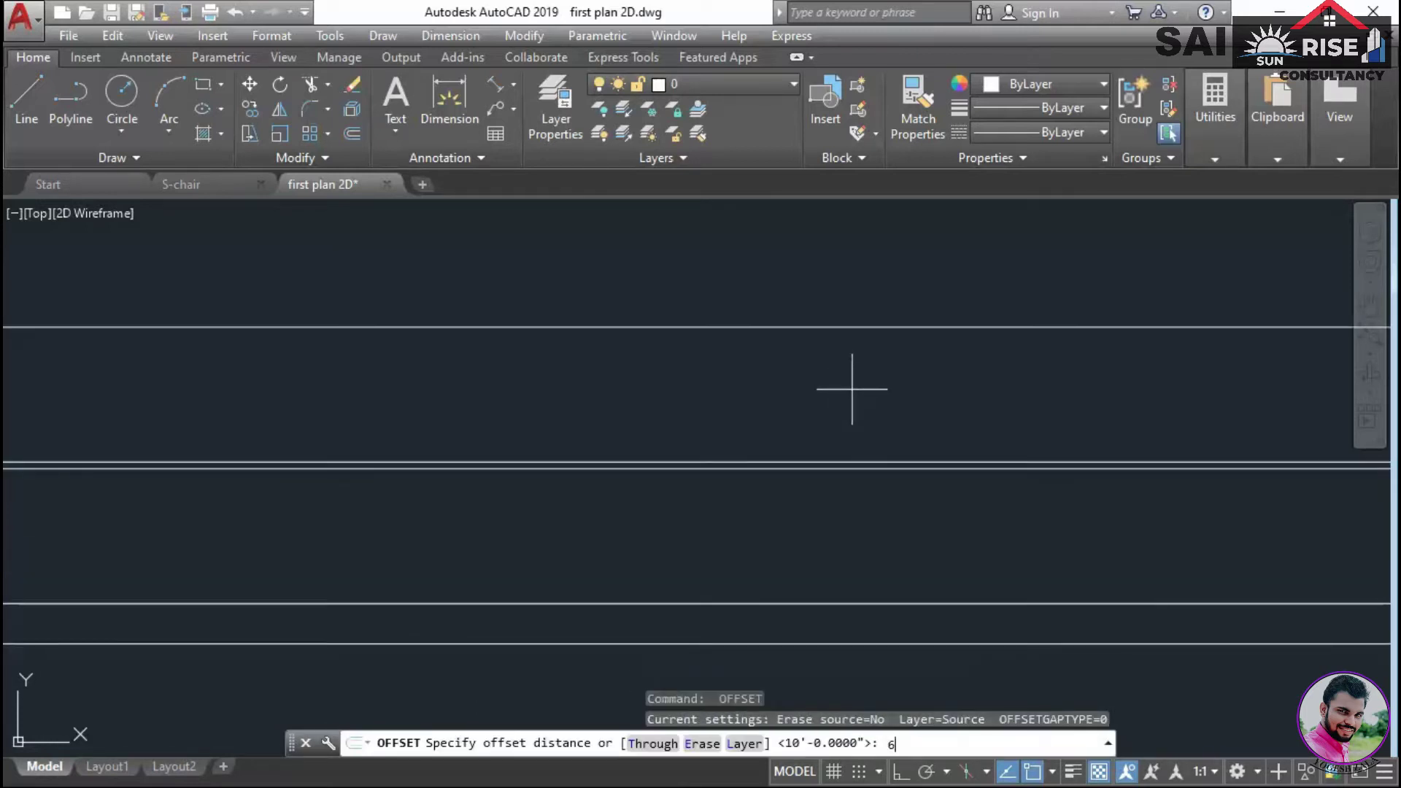
text(6)
key(Return)
click(822, 327)
click(860, 369)
key(Escape)
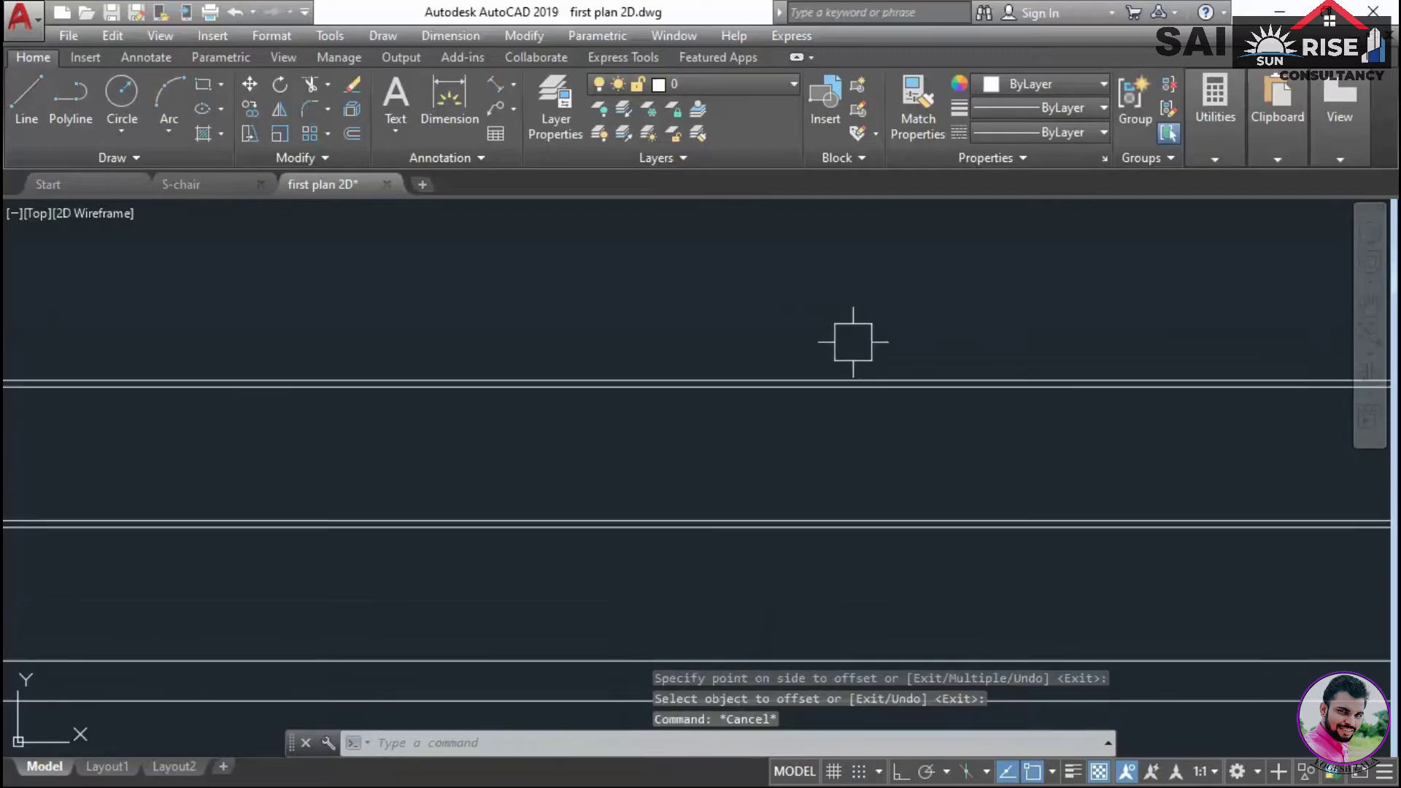
Offset the upper line of the roof slab 3' upward to mark the parapet height
text(o)
key(Return)
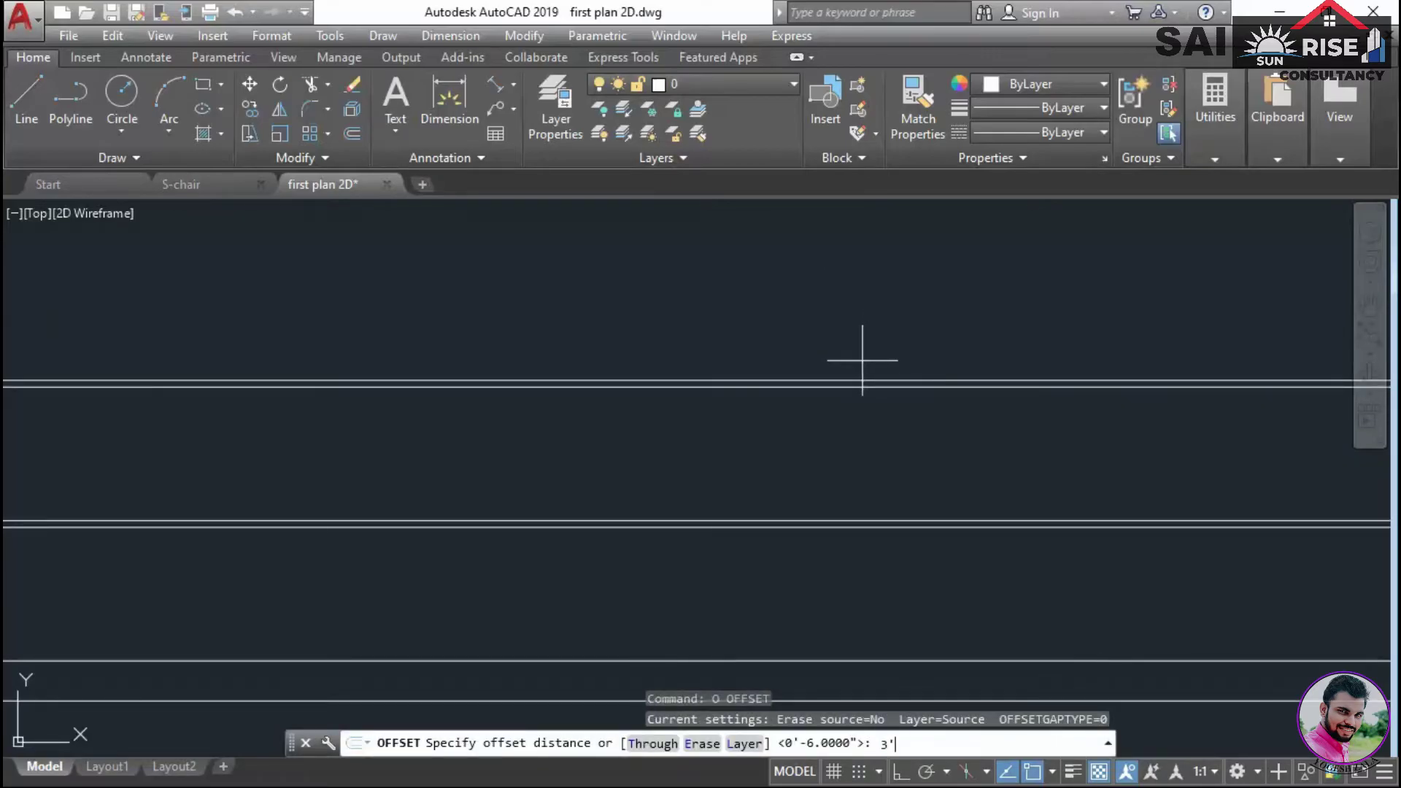
key(Return)
scroll(863, 361, up, 2)
click(840, 393)
click(835, 328)
key(Return)
scroll(869, 378, down, 8)
middle_drag(923, 490, 934, 481)
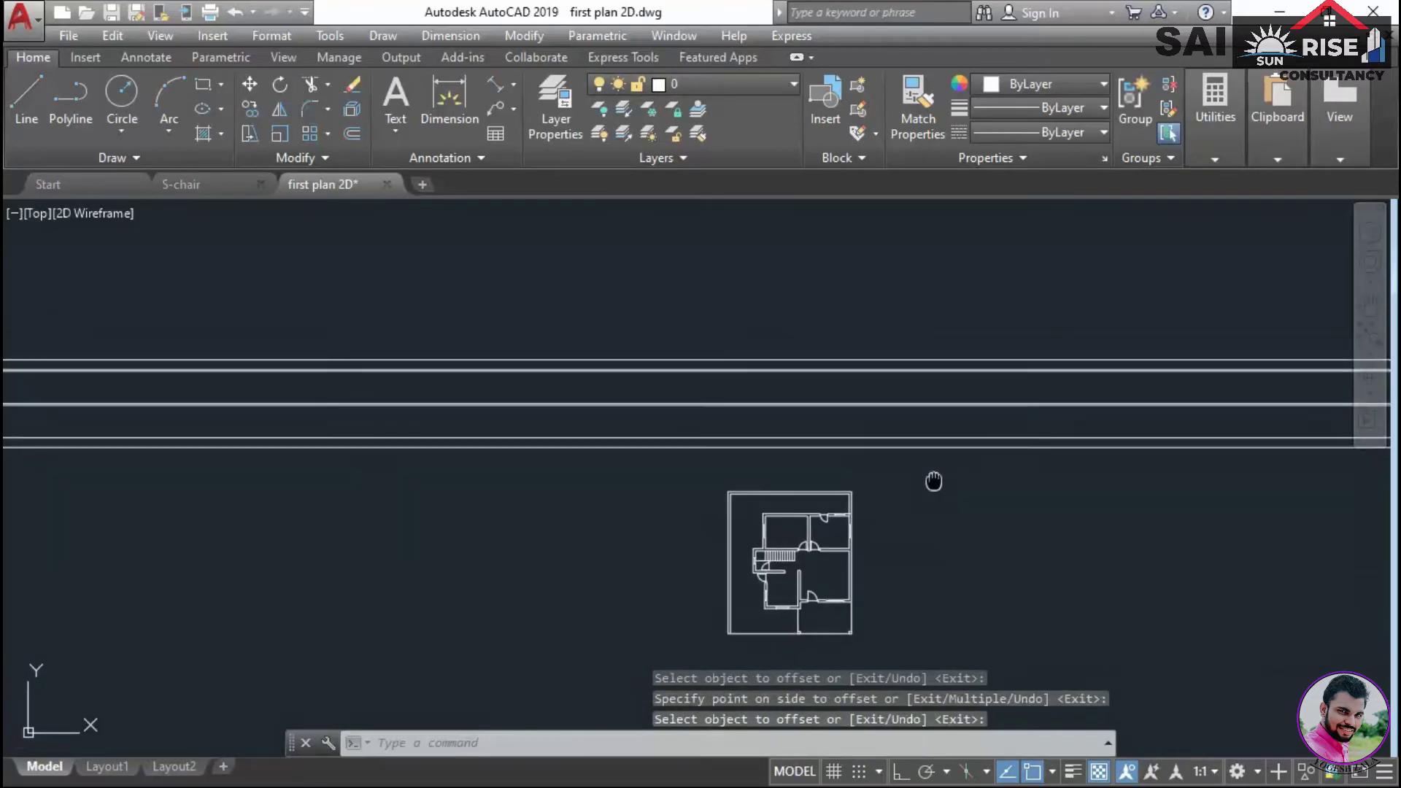
key(Escape)
scroll(891, 475, up, 3)
scroll(939, 511, down, 3)
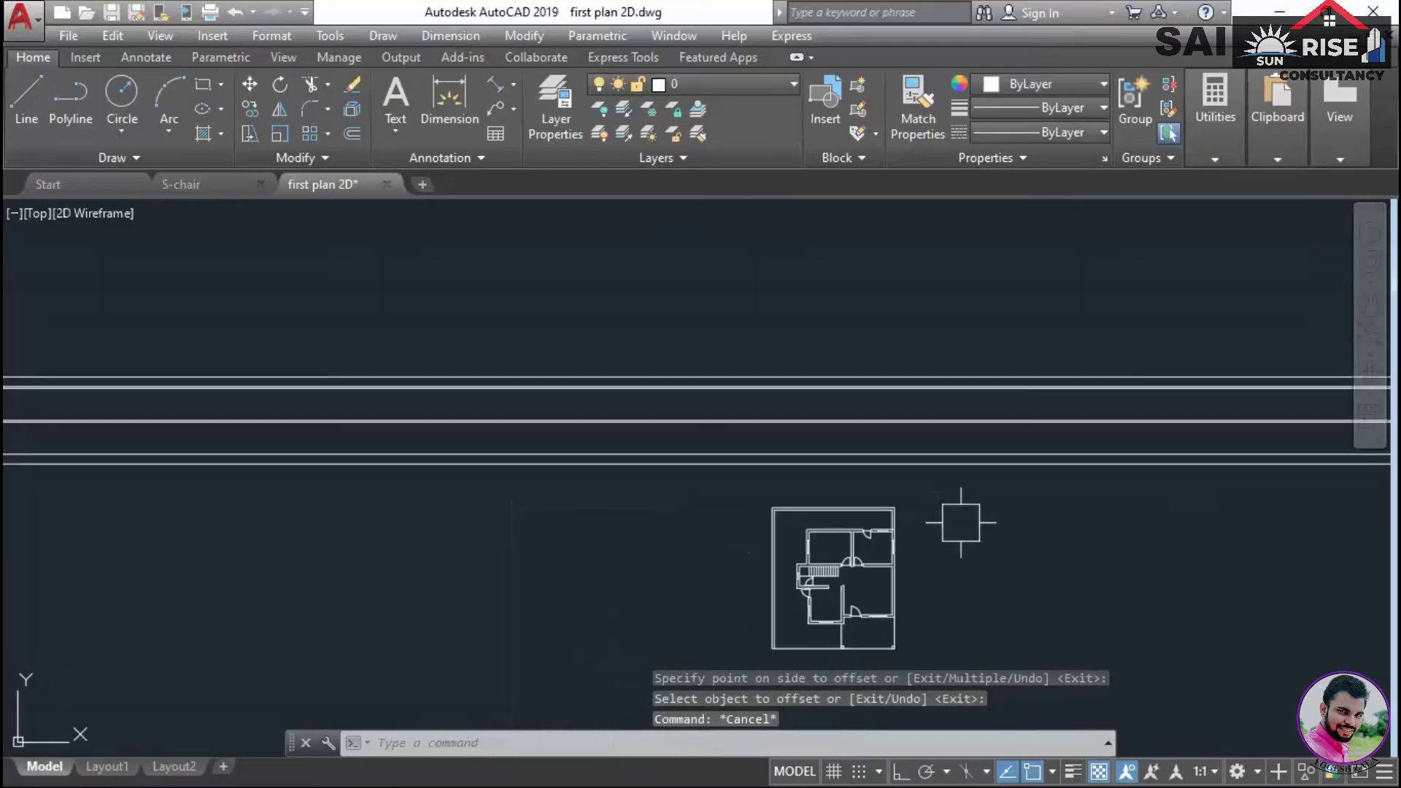
Extend the plan's right outer boundary line up to the topmost construction line, using that line as the boundary edge
text(EX)
key(Return)
scroll(875, 391, up, 3)
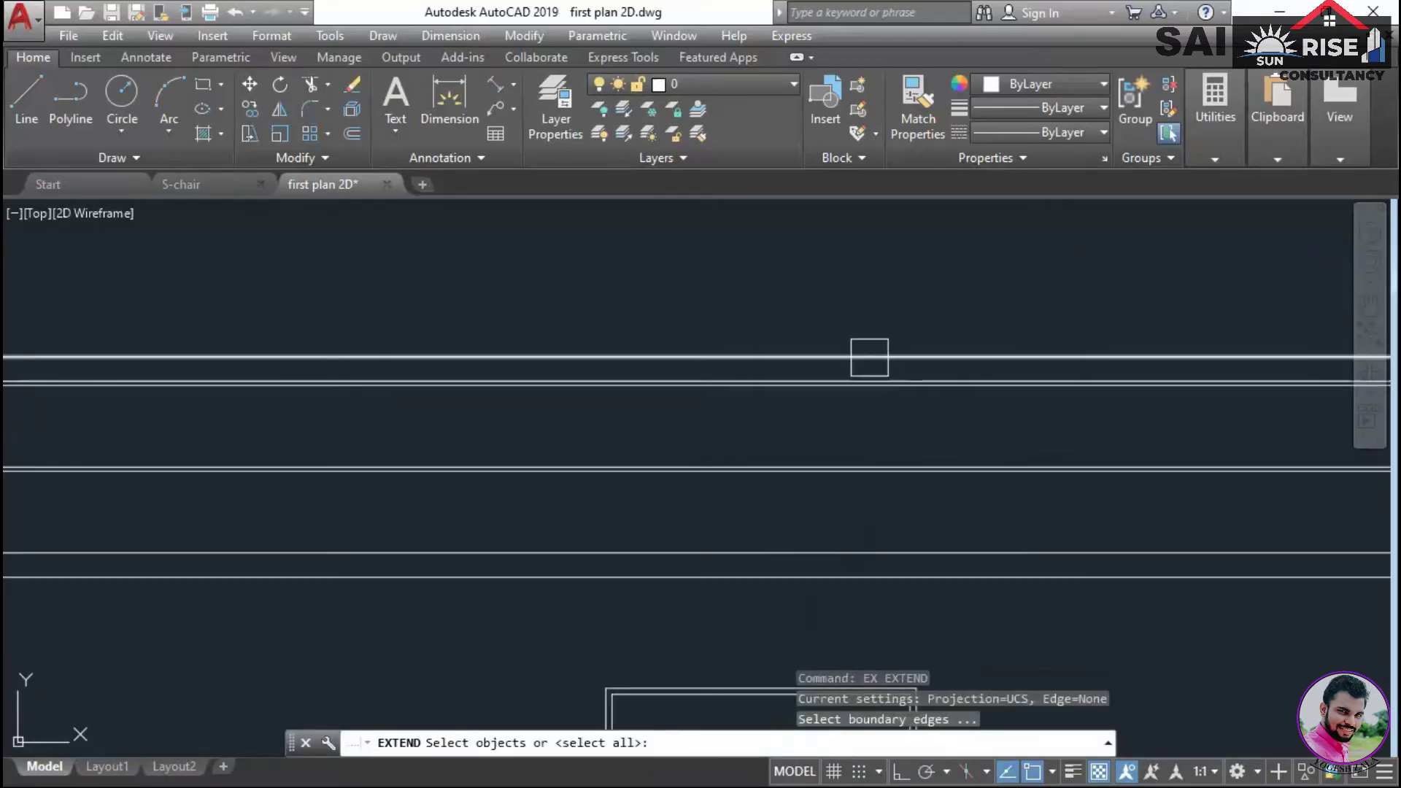
click(869, 356)
key(Return)
click(886, 380)
scroll(911, 412, down, 3)
middle_drag(951, 521, 969, 413)
scroll(969, 413, up, 4)
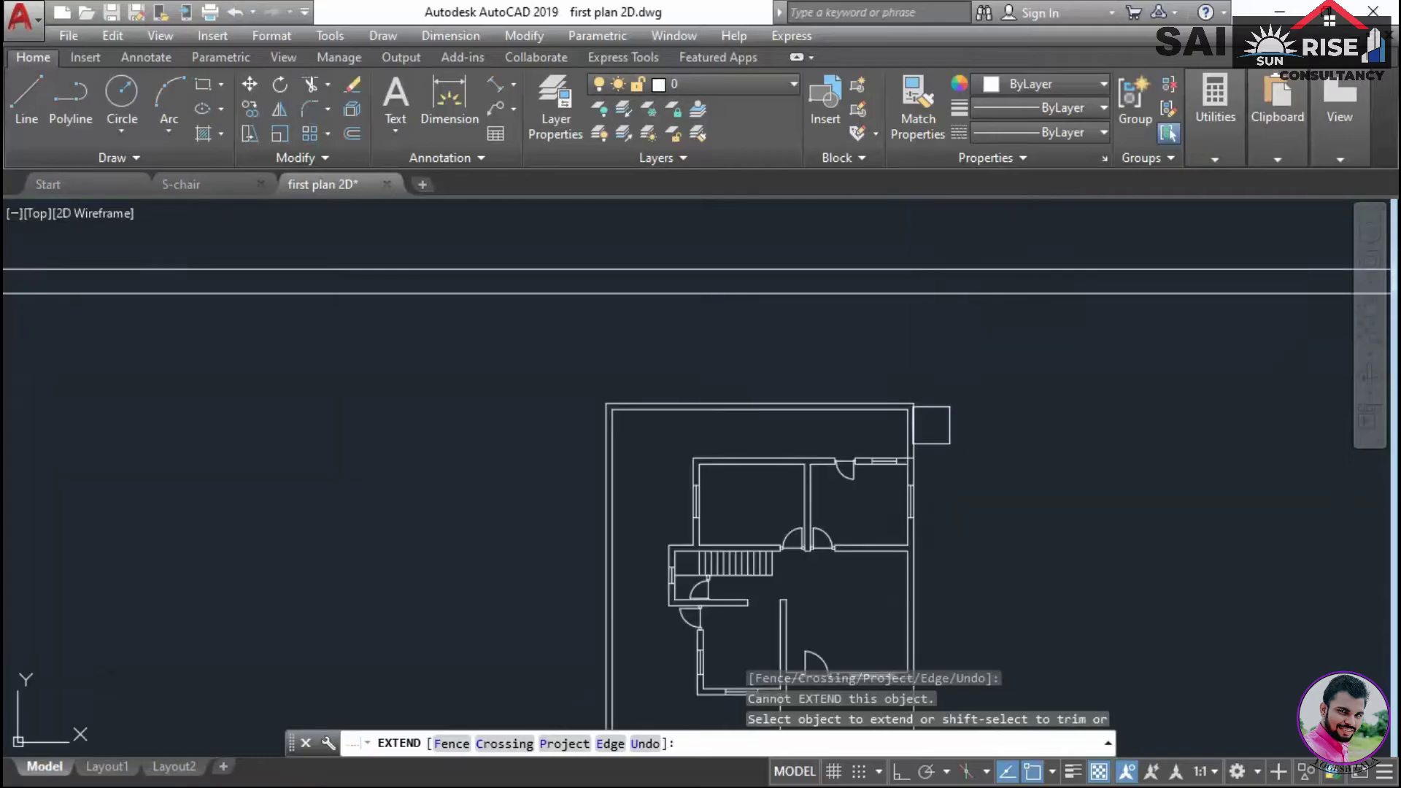
click(914, 419)
middle_drag(1001, 551, 1033, 433)
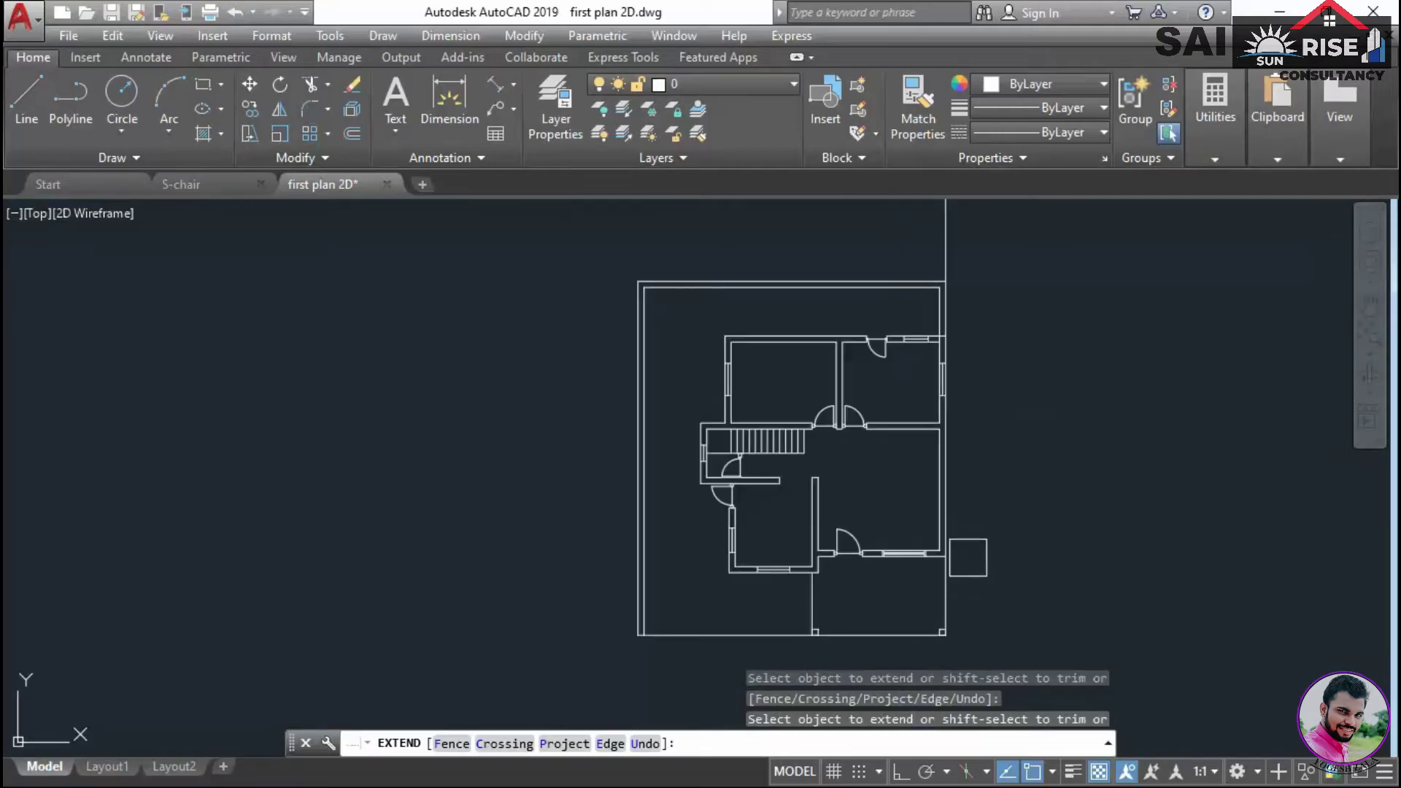
Extend the remaining vertical wall lines at the front room's two sides and the stair block's outer face up to the topmost construction line
click(966, 542)
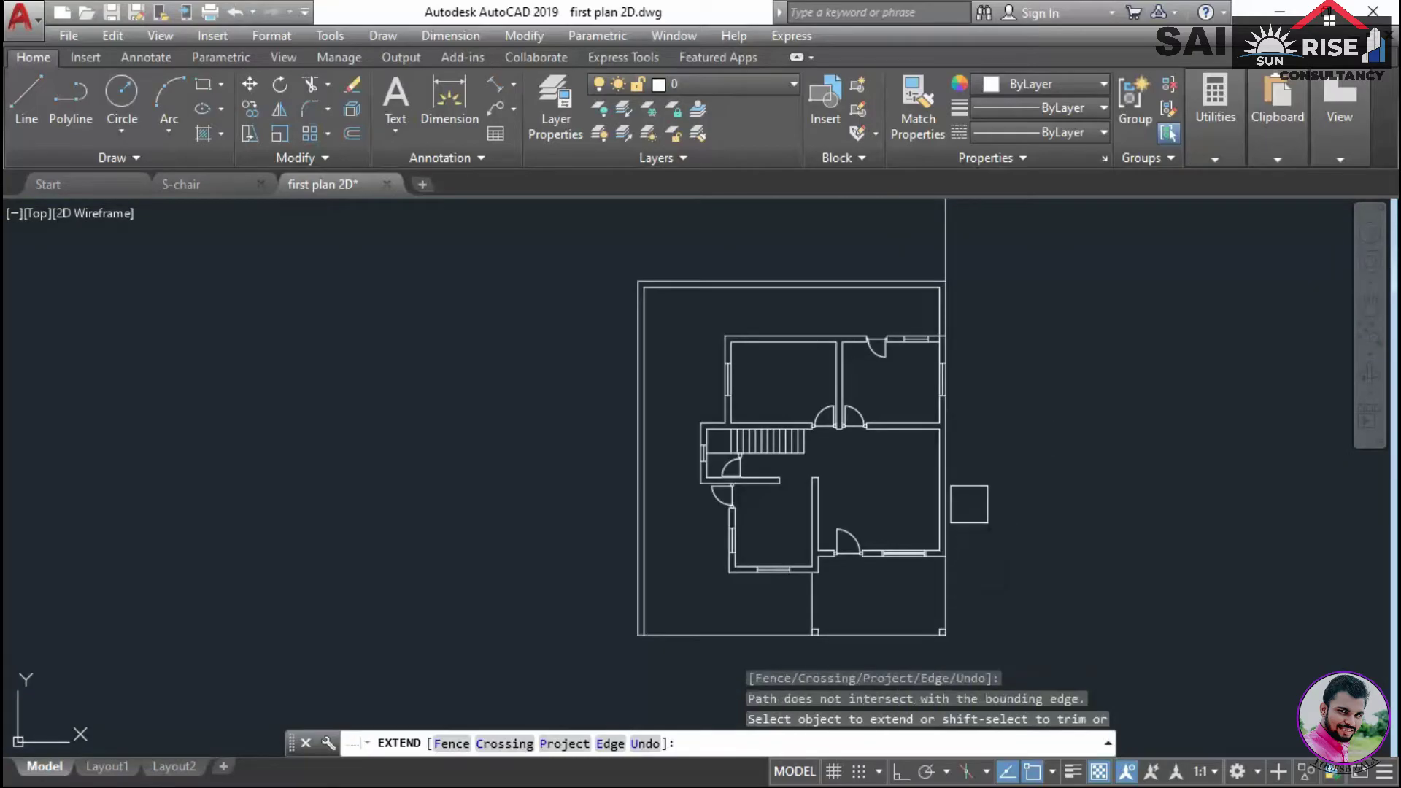
scroll(856, 596, up, 2)
click(810, 434)
click(809, 434)
middle_drag(745, 499, 880, 536)
scroll(774, 514, up, 4)
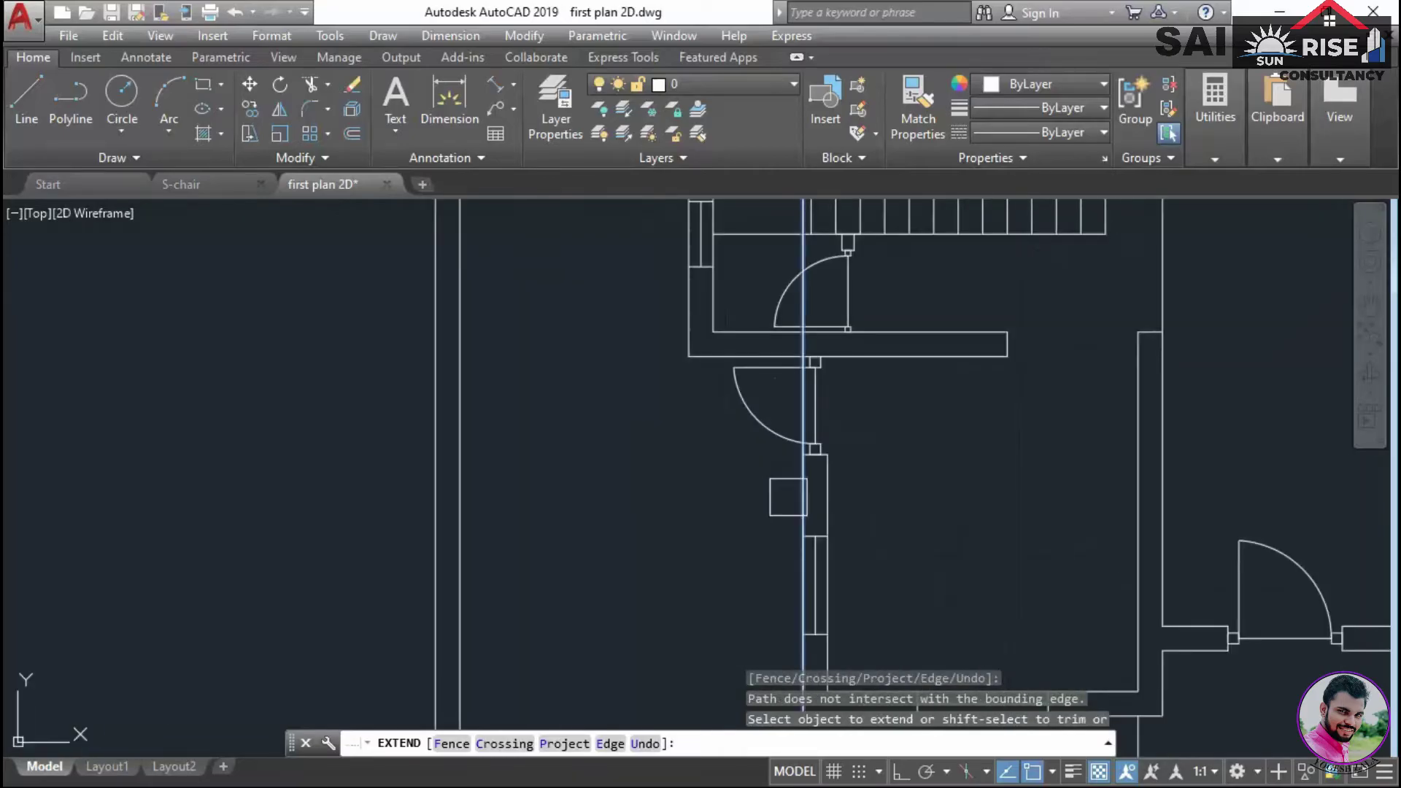
scroll(788, 507, down, 5)
scroll(745, 442, up, 5)
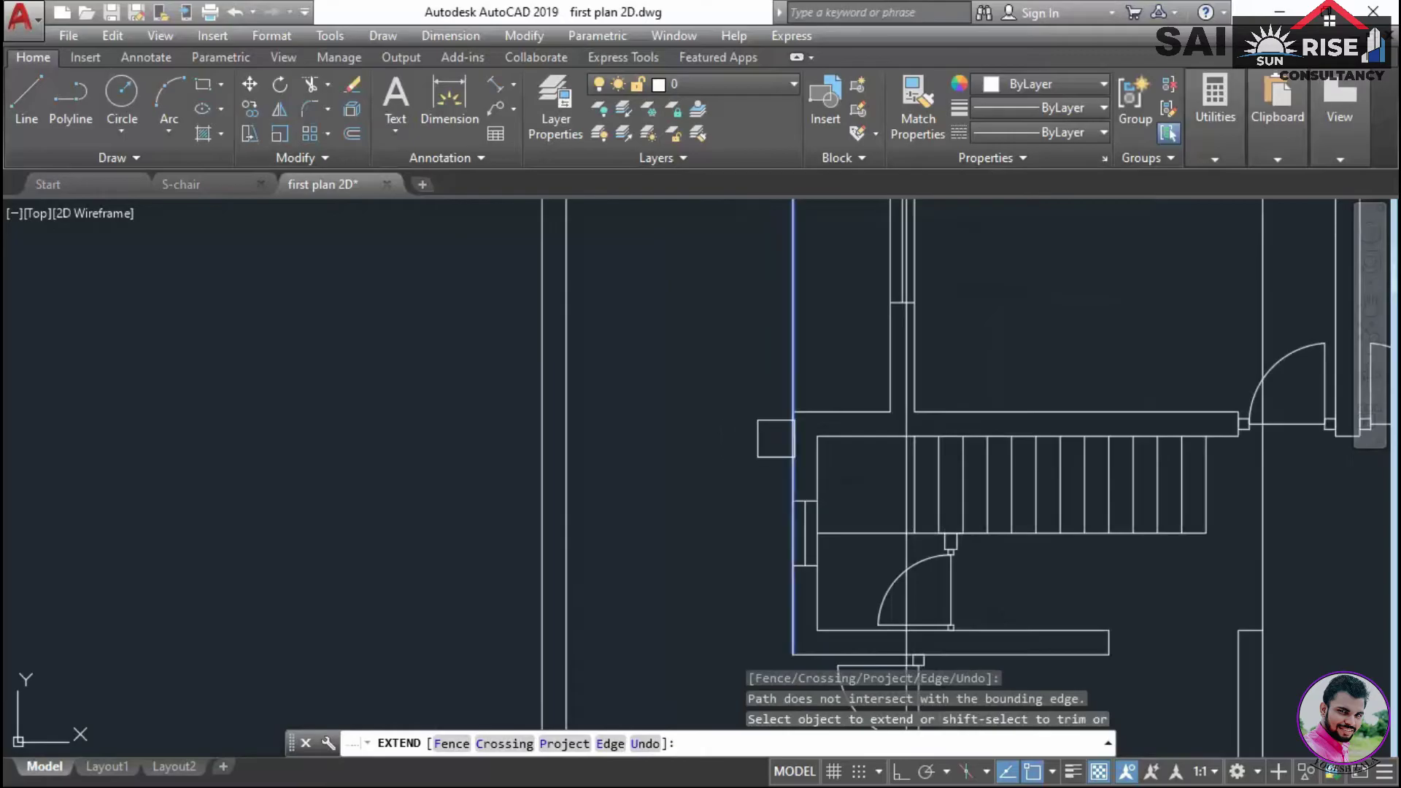
scroll(803, 438, down, 5)
scroll(830, 365, down, 2)
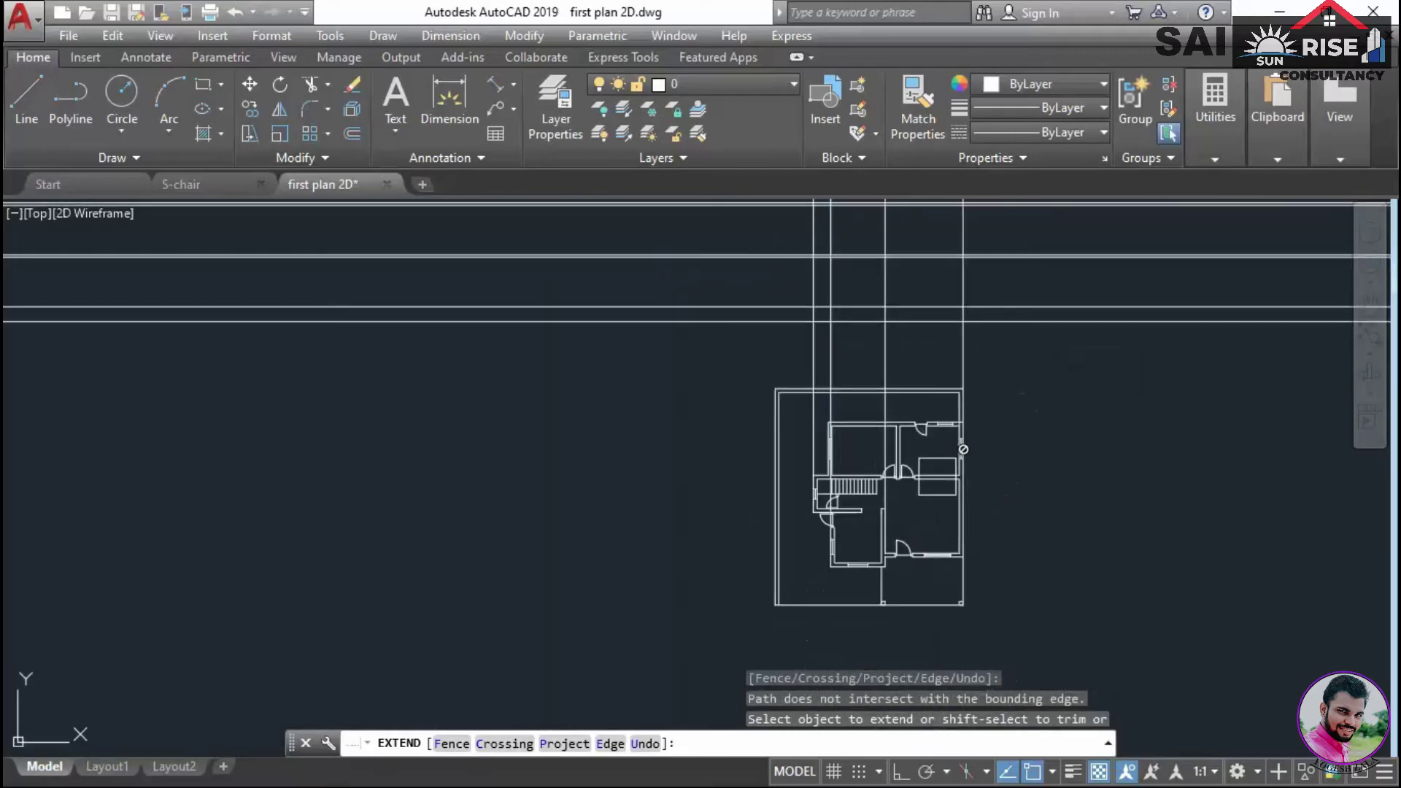
middle_drag(1063, 438, 1050, 525)
key(Escape)
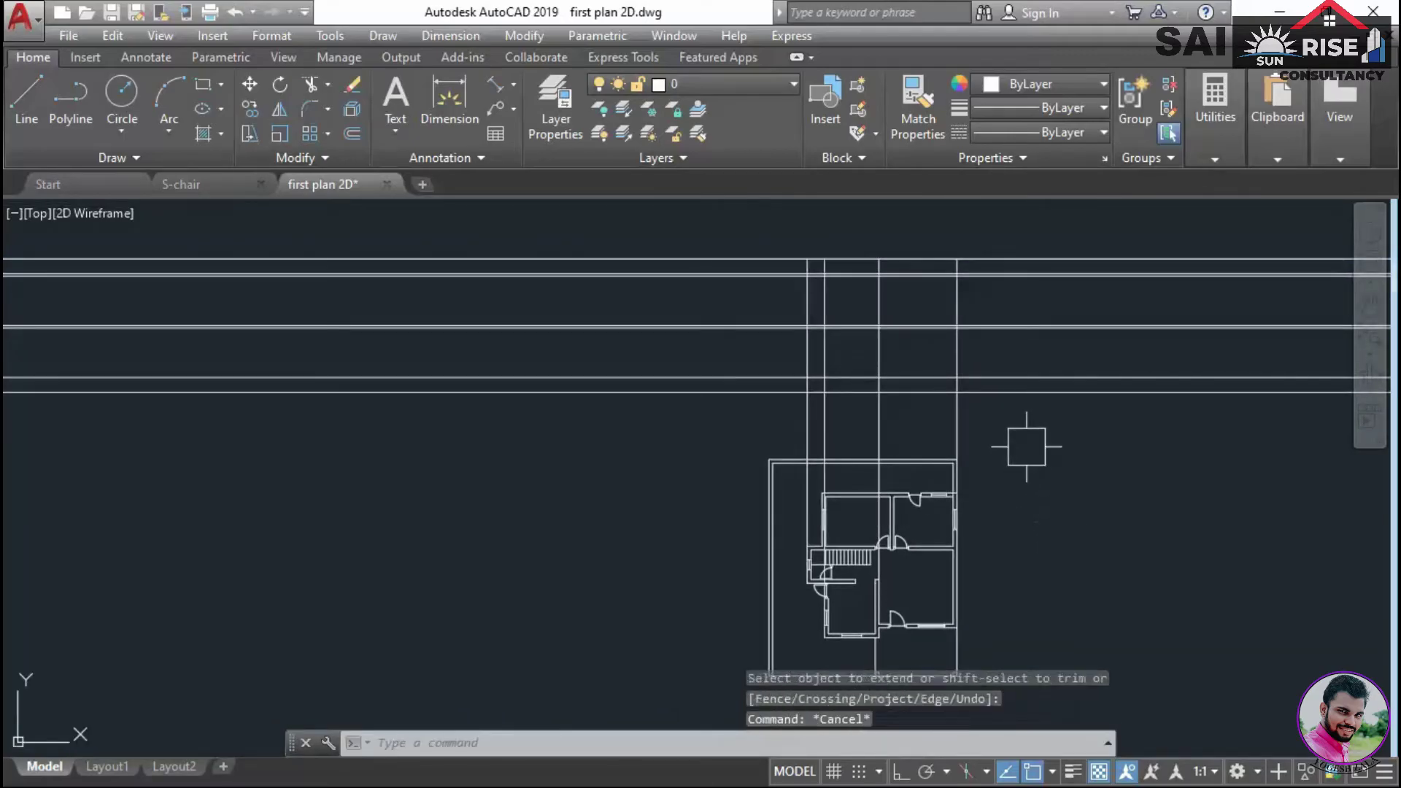
Trim the projected vertical lines between the lowest construction line and the plan's top boundary wall
text(tr)
key(Return)
key(Return)
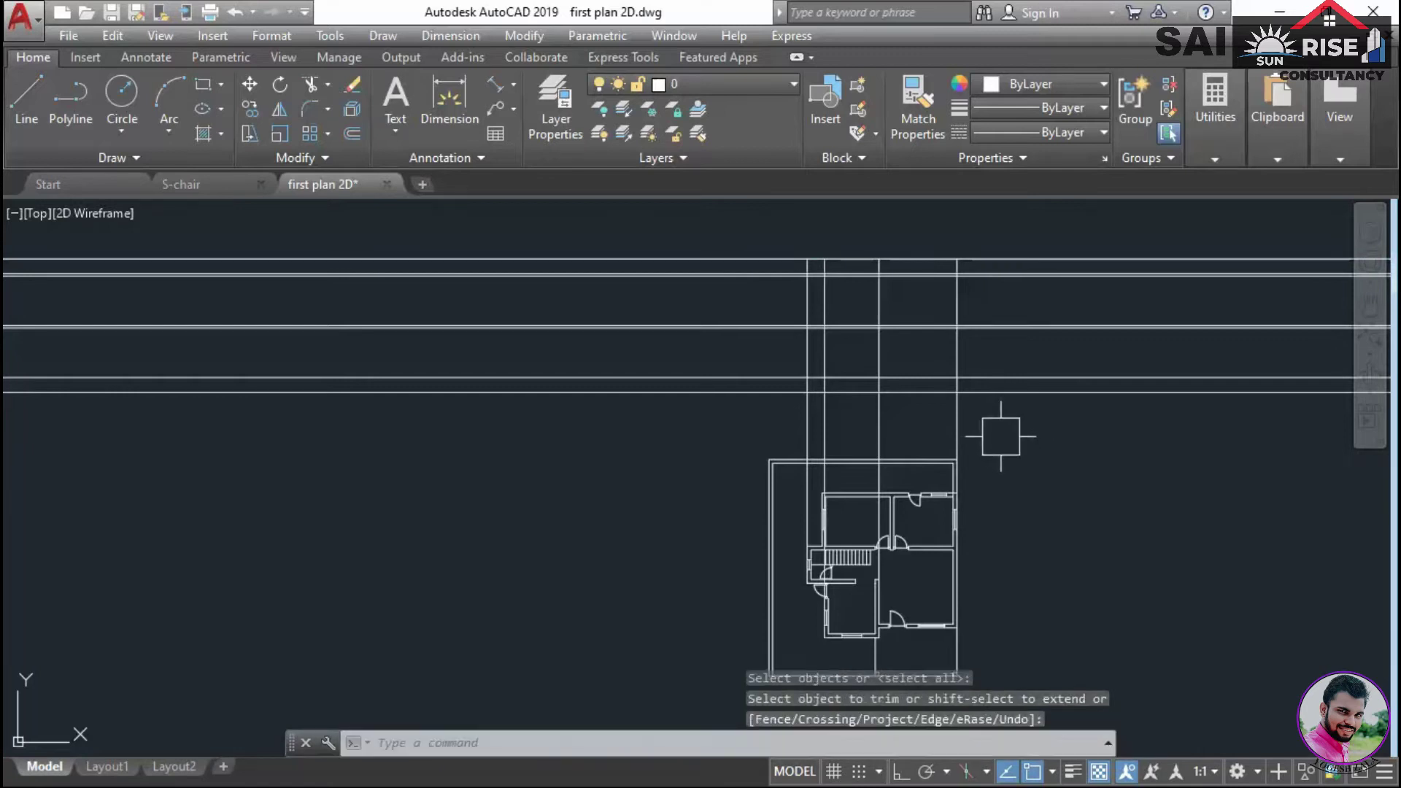
click(1000, 430)
click(810, 408)
Trim the leftover projection line above the free end of the inner wall, using the wall's end edge as the cutting edge
scroll(959, 529, up, 4)
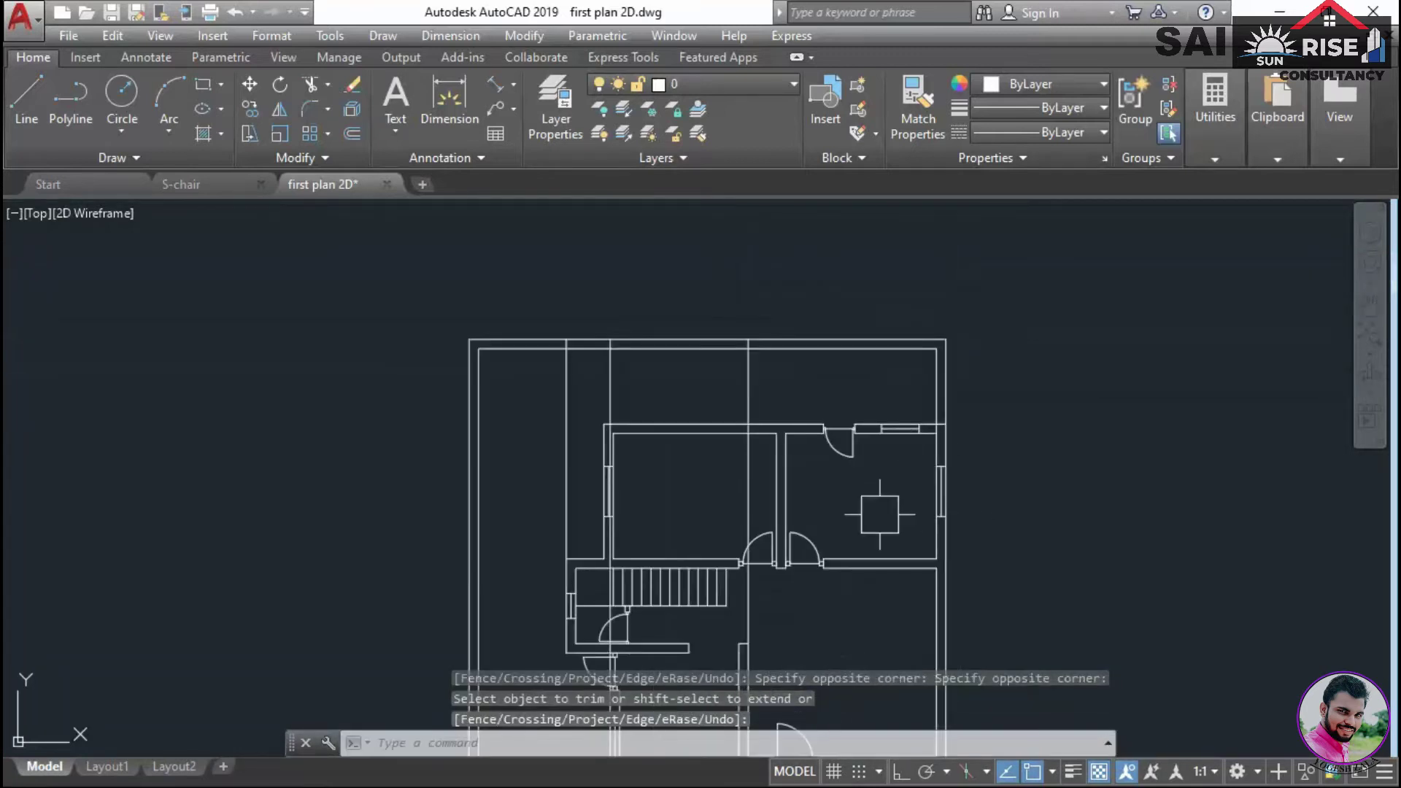
middle_drag(880, 514, 1006, 378)
scroll(873, 542, up, 6)
text(tr)
key(Return)
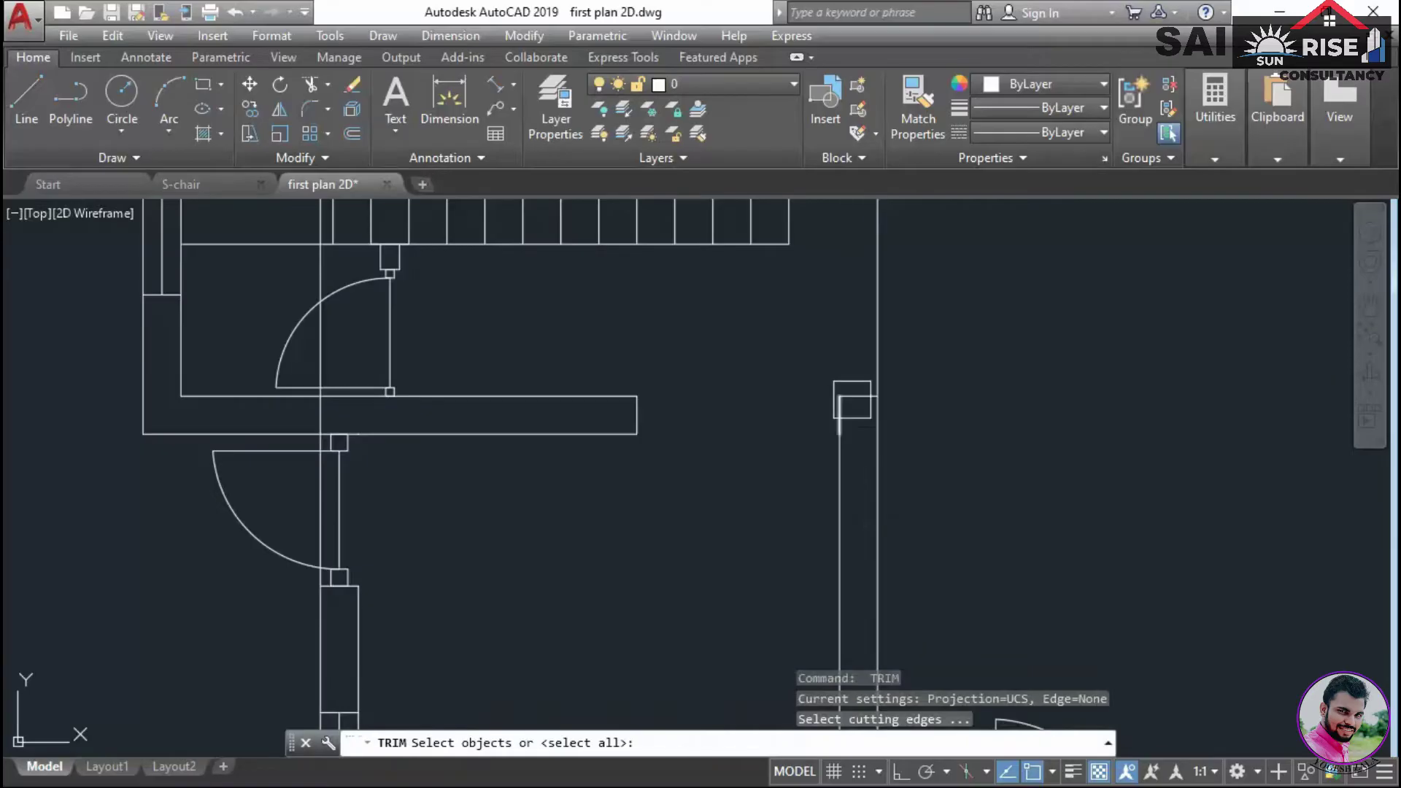
click(857, 391)
key(Return)
scroll(507, 444, down, 5)
Trim the leftover projection line beside the outer door, using the top edge of the wall below the door as the cutting edge
scroll(660, 469, up, 4)
scroll(932, 533, up, 9)
key(Return)
click(774, 577)
key(Return)
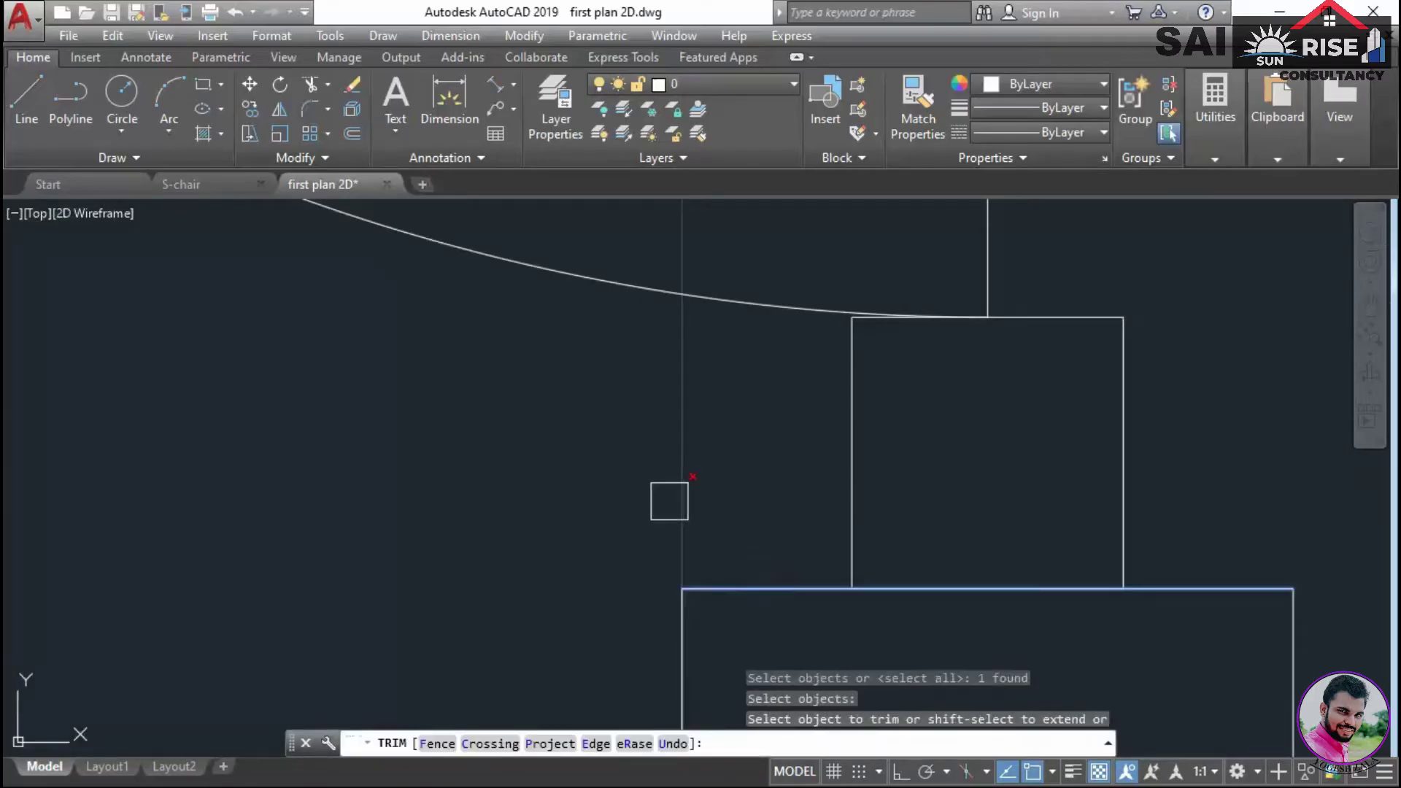
click(669, 502)
key(Return)
Trim the leftover projection line above the stair block's outer corner, using the block's top wall edge as the cutting edge
scroll(766, 544, down, 12)
middle_drag(805, 358, 810, 591)
scroll(815, 572, down, 4)
scroll(743, 445, up, 8)
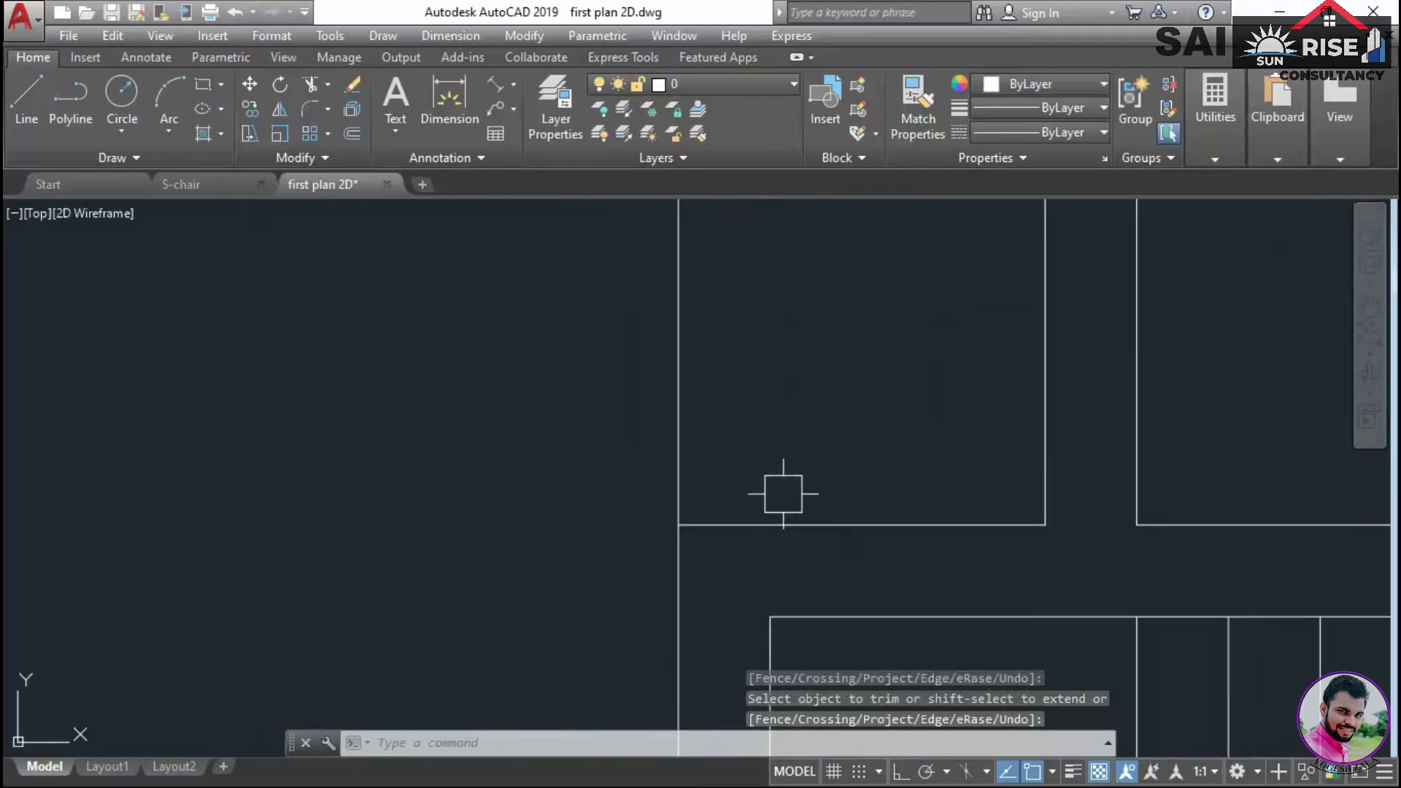
key(Return)
click(729, 522)
key(Return)
click(677, 479)
key(Return)
scroll(677, 479, down, 8)
scroll(856, 525, down, 4)
key(Escape)
middle_drag(779, 532, 834, 452)
scroll(808, 469, up, 2)
middle_drag(850, 343, 843, 475)
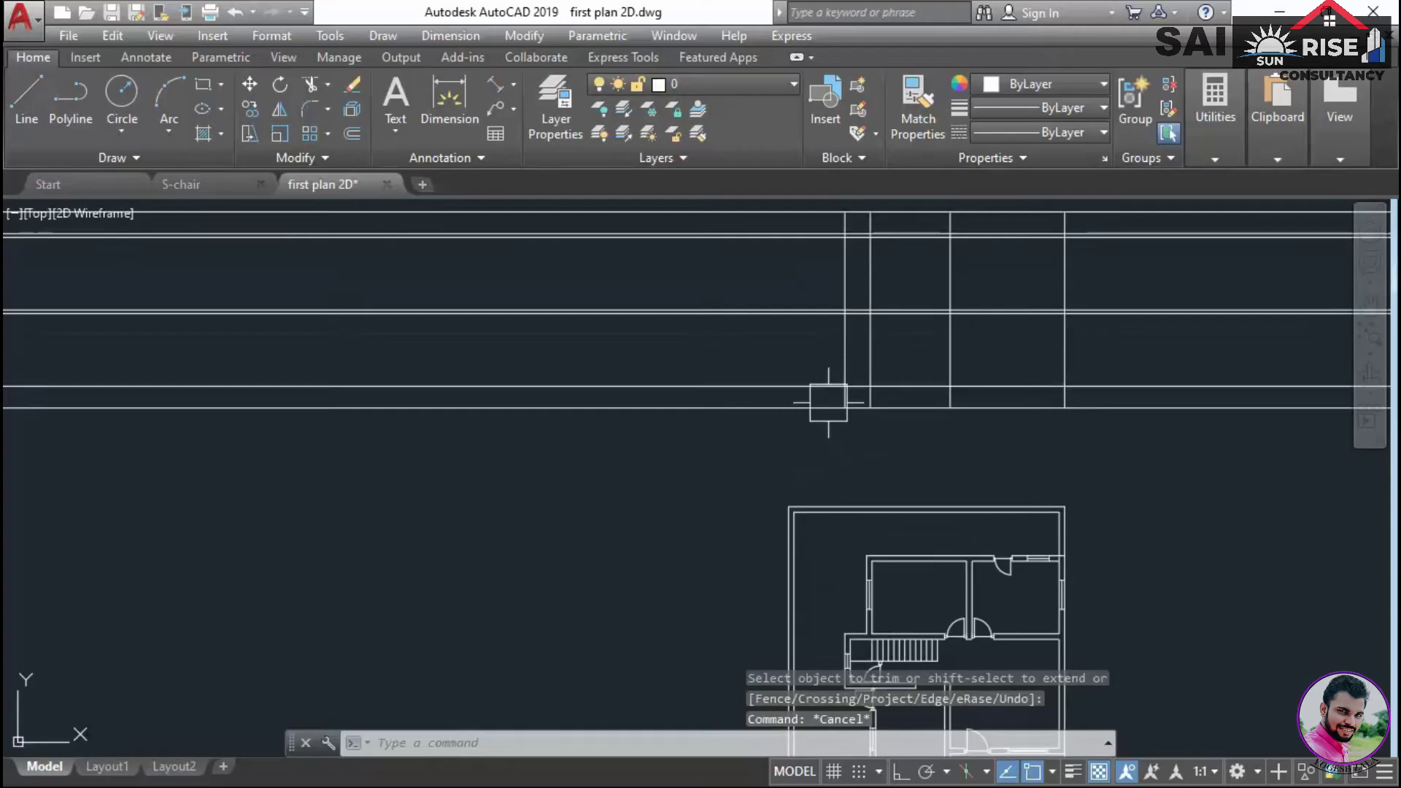
Offset the elevation's first level line above the base upward by 4' to set the boundary wall height
scroll(828, 403, up, 4)
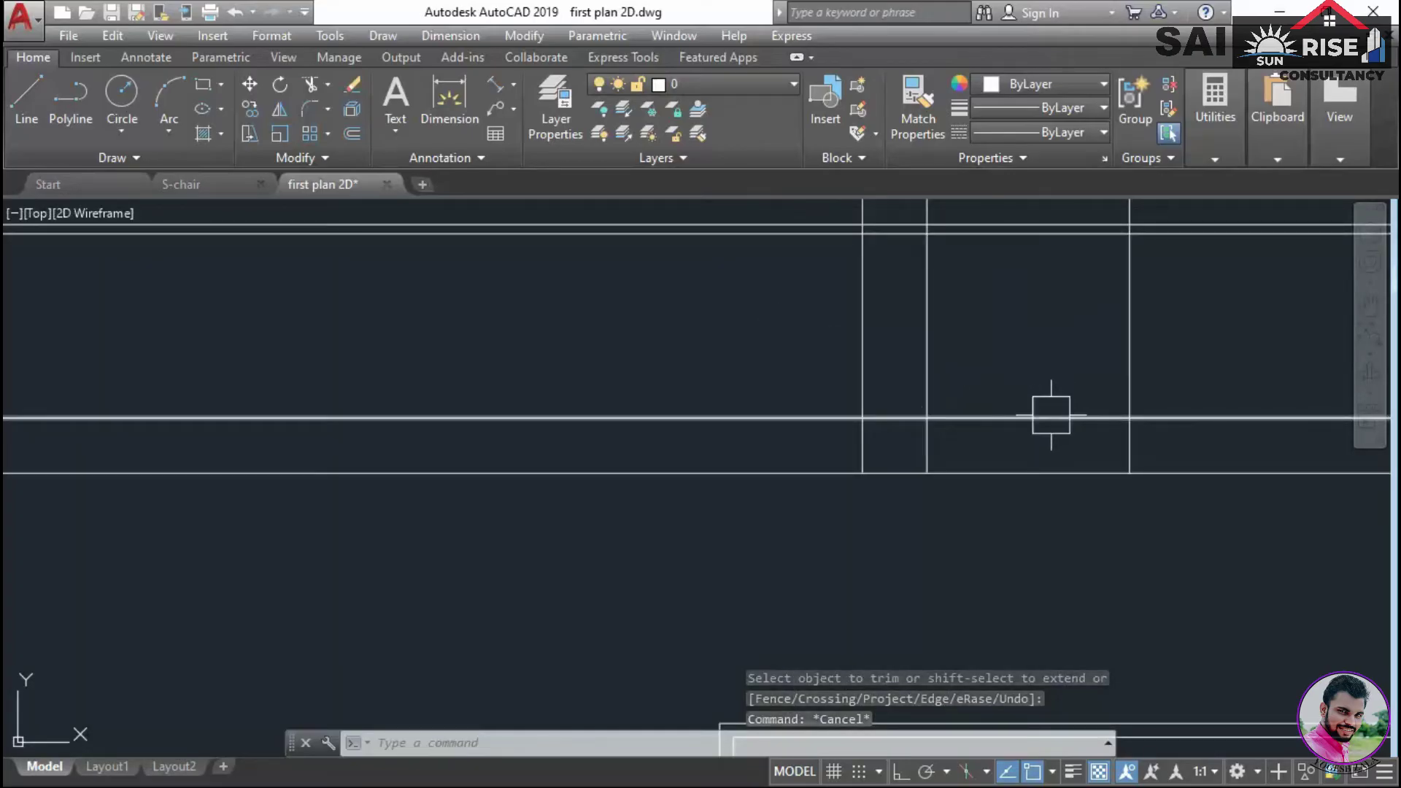
text(o)
key(Return)
key(Return)
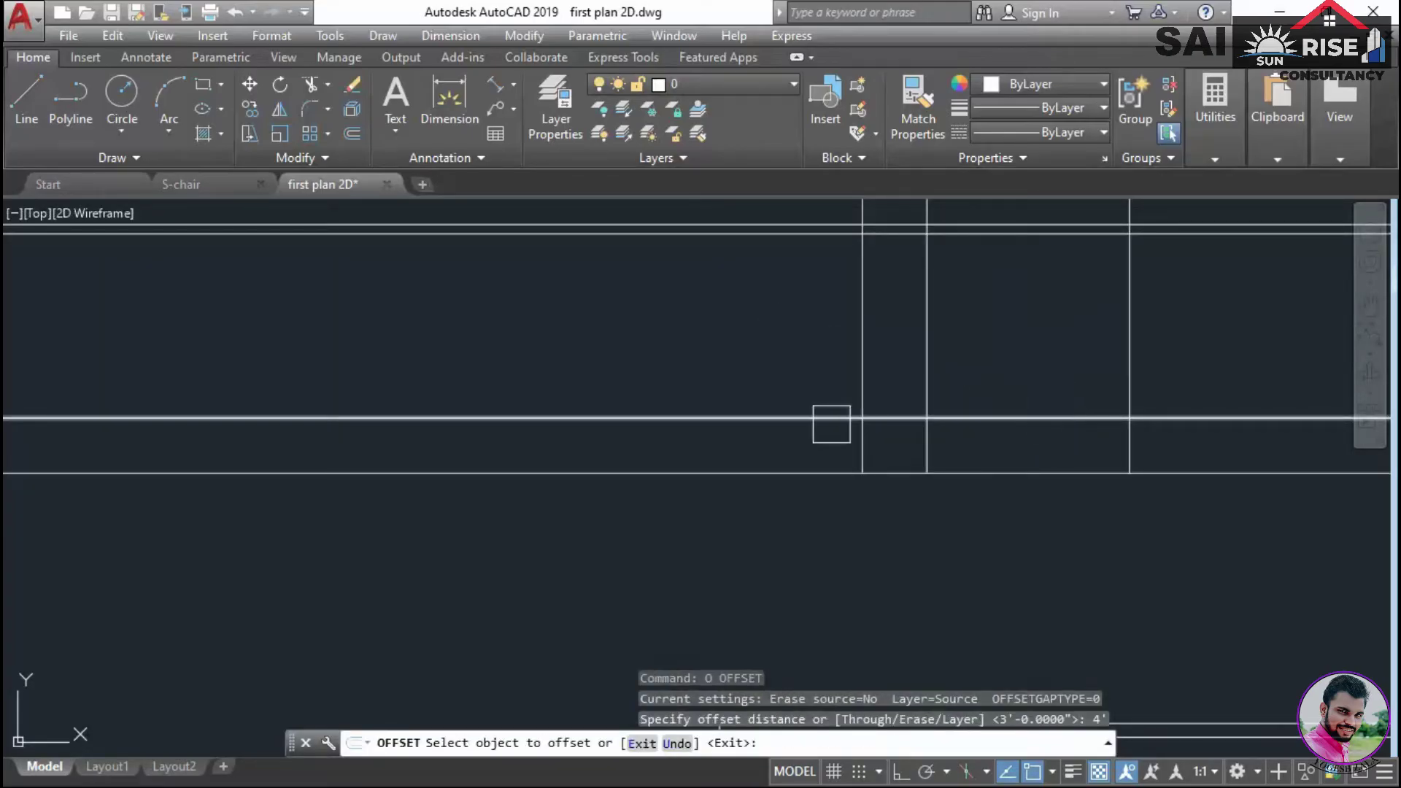
click(791, 420)
click(790, 387)
key(Return)
scroll(850, 546, down, 4)
middle_drag(861, 557, 883, 490)
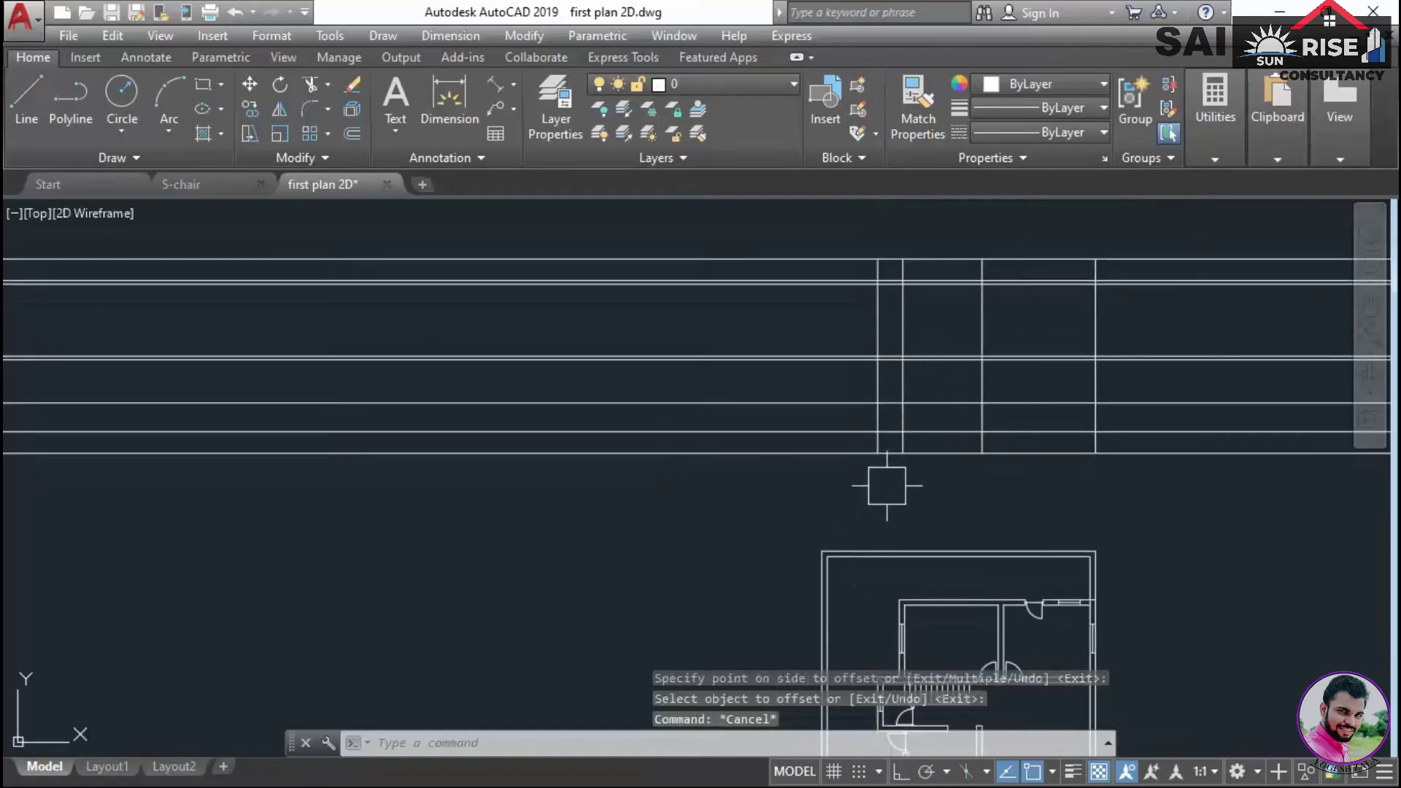
Extend both lines of the plan's left boundary wall up to the boundary wall height line in the elevation
text(ex)
key(Return)
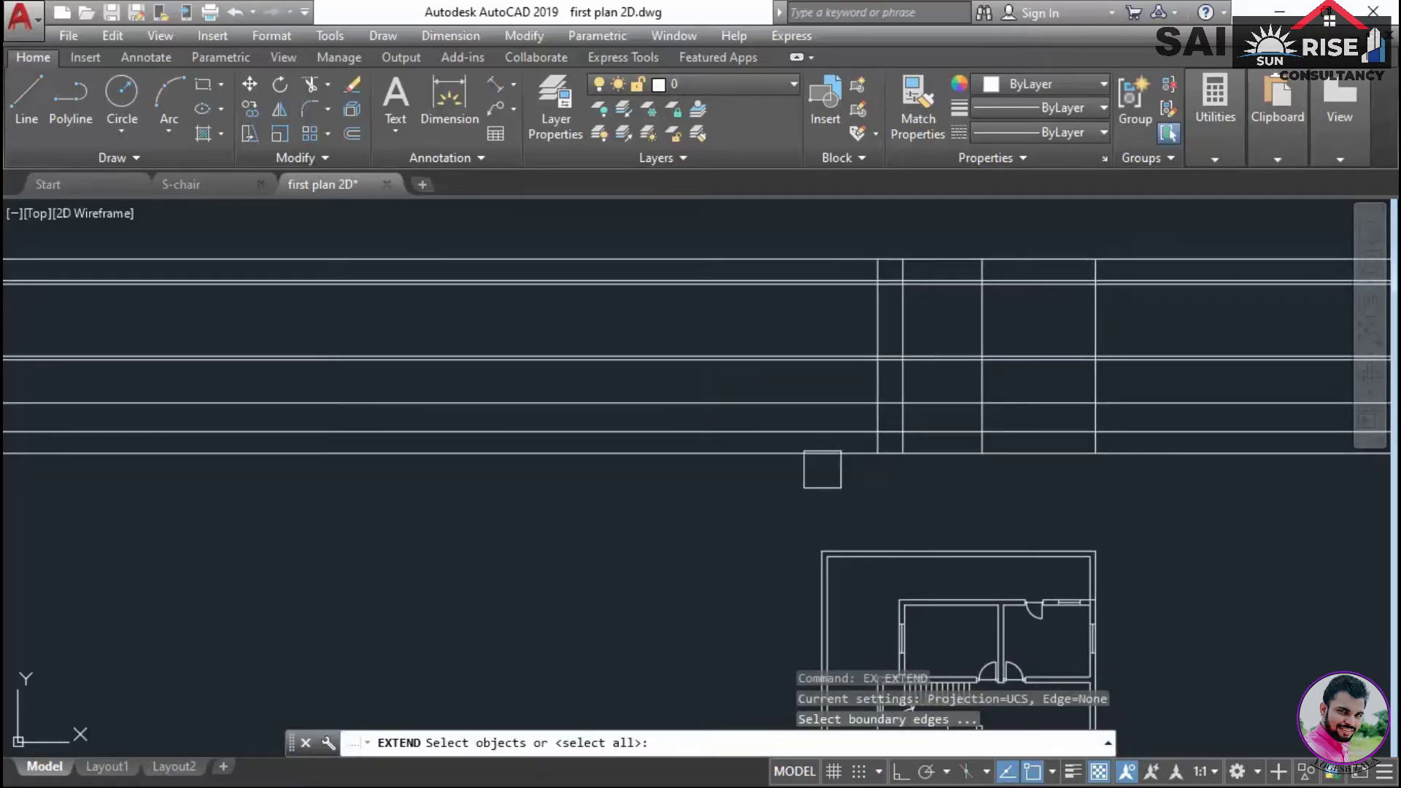
click(797, 404)
key(Return)
click(813, 436)
middle_drag(851, 595, 872, 541)
scroll(871, 542, up, 2)
click(895, 544)
click(812, 522)
key(Return)
middle_drag(899, 386, 872, 470)
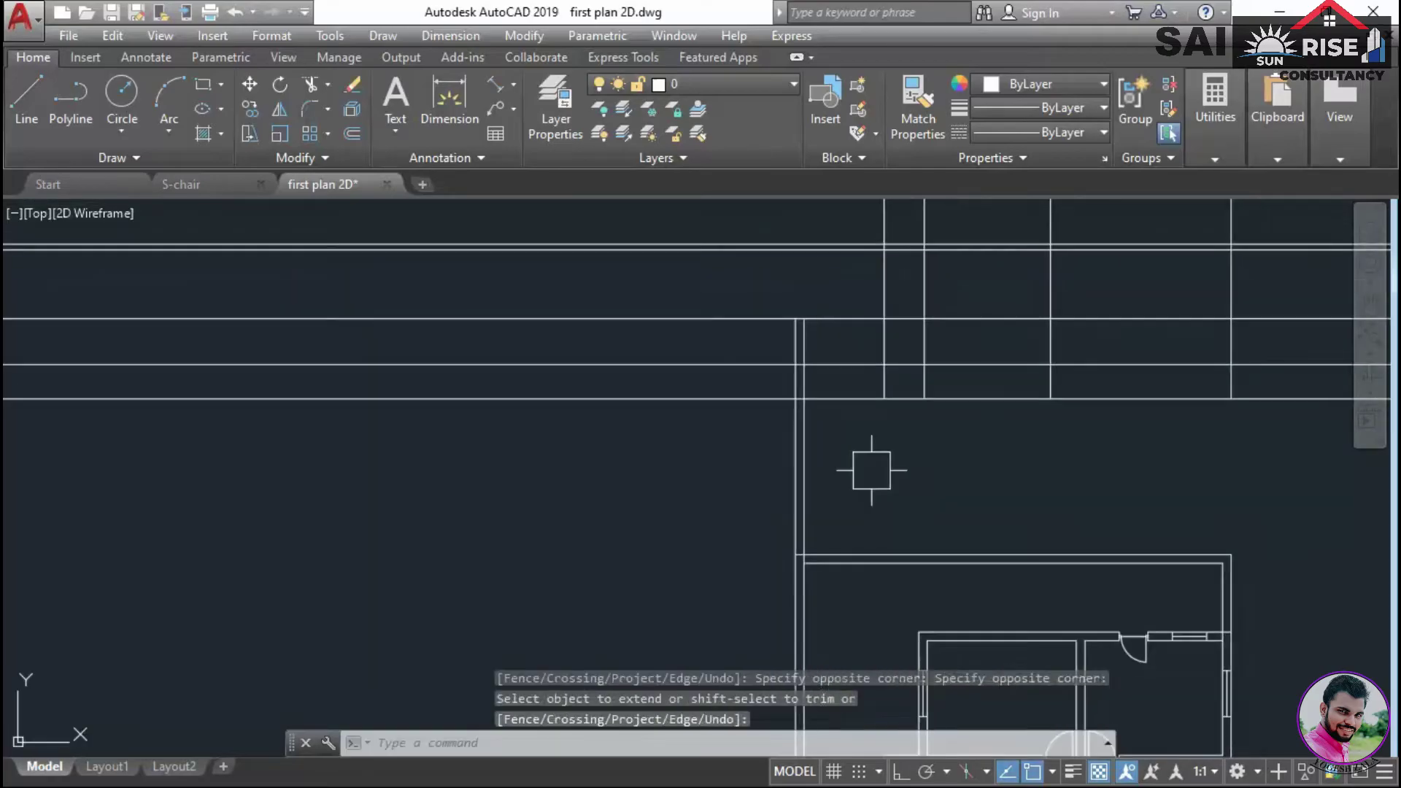
Trim the extended boundary wall lines between the elevation's base line and the plan's top boundary wall
key(Escape)
key(Escape)
text(tr)
key(Return)
key(Return)
click(852, 485)
click(735, 463)
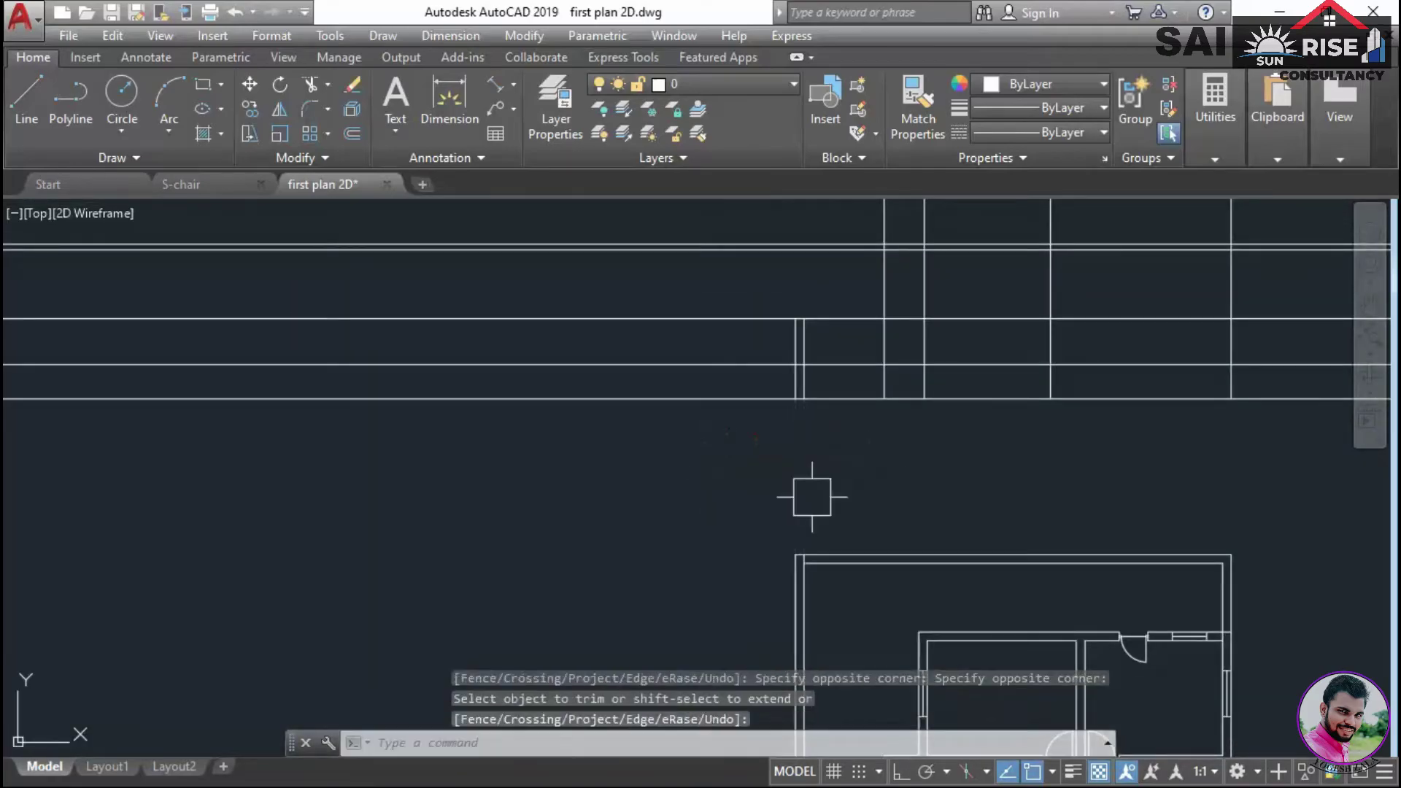
key(Escape)
Trim the leftover inner wall line crossing the boundary wall's thickness at the plan's top-left corner
scroll(816, 583, up, 5)
text(tr)
key(Return)
key(Return)
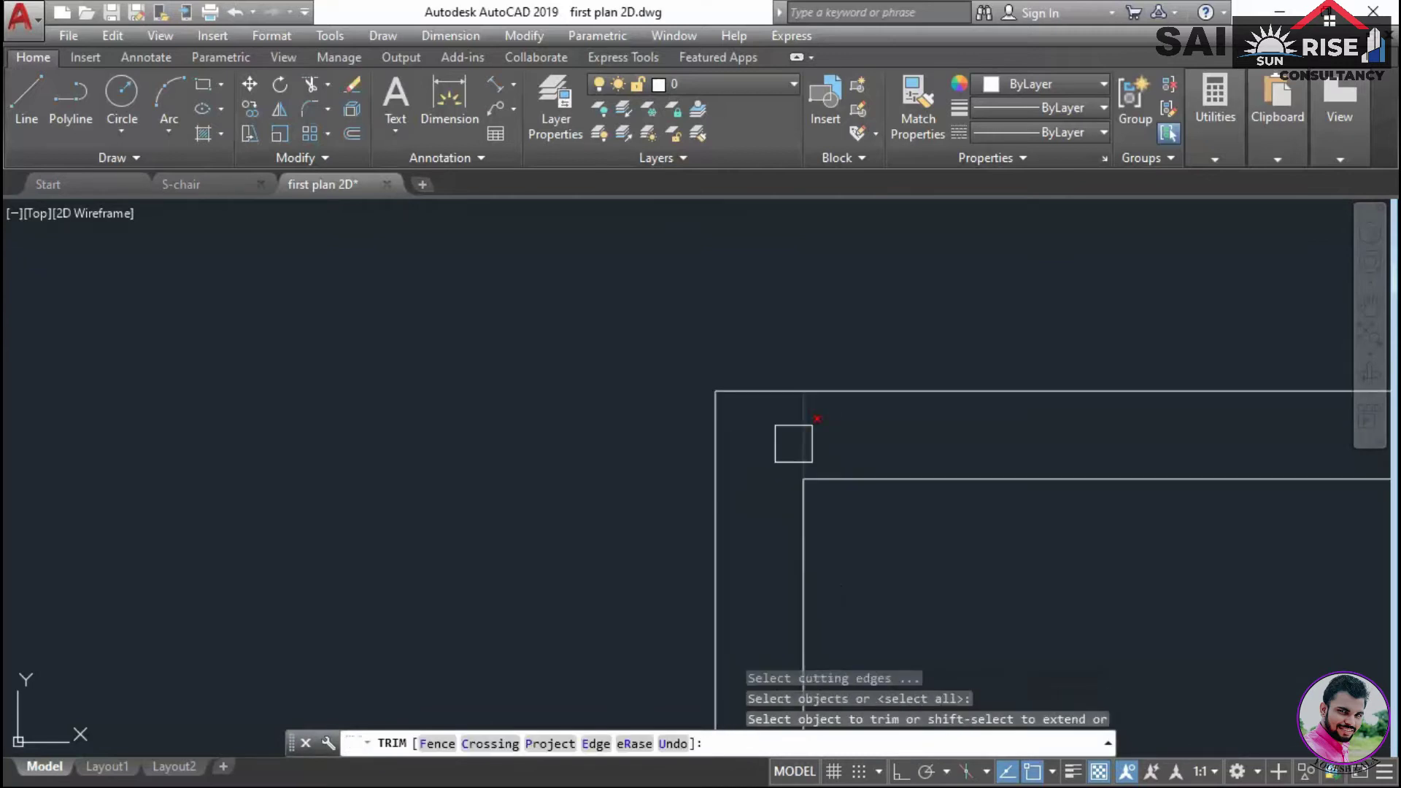
scroll(817, 416, down, 3)
middle_drag(839, 394, 825, 517)
key(Escape)
Fillet the 4' height line with both boundary wall verticals at zero radius to cap the wall in the elevation
scroll(801, 394, up, 4)
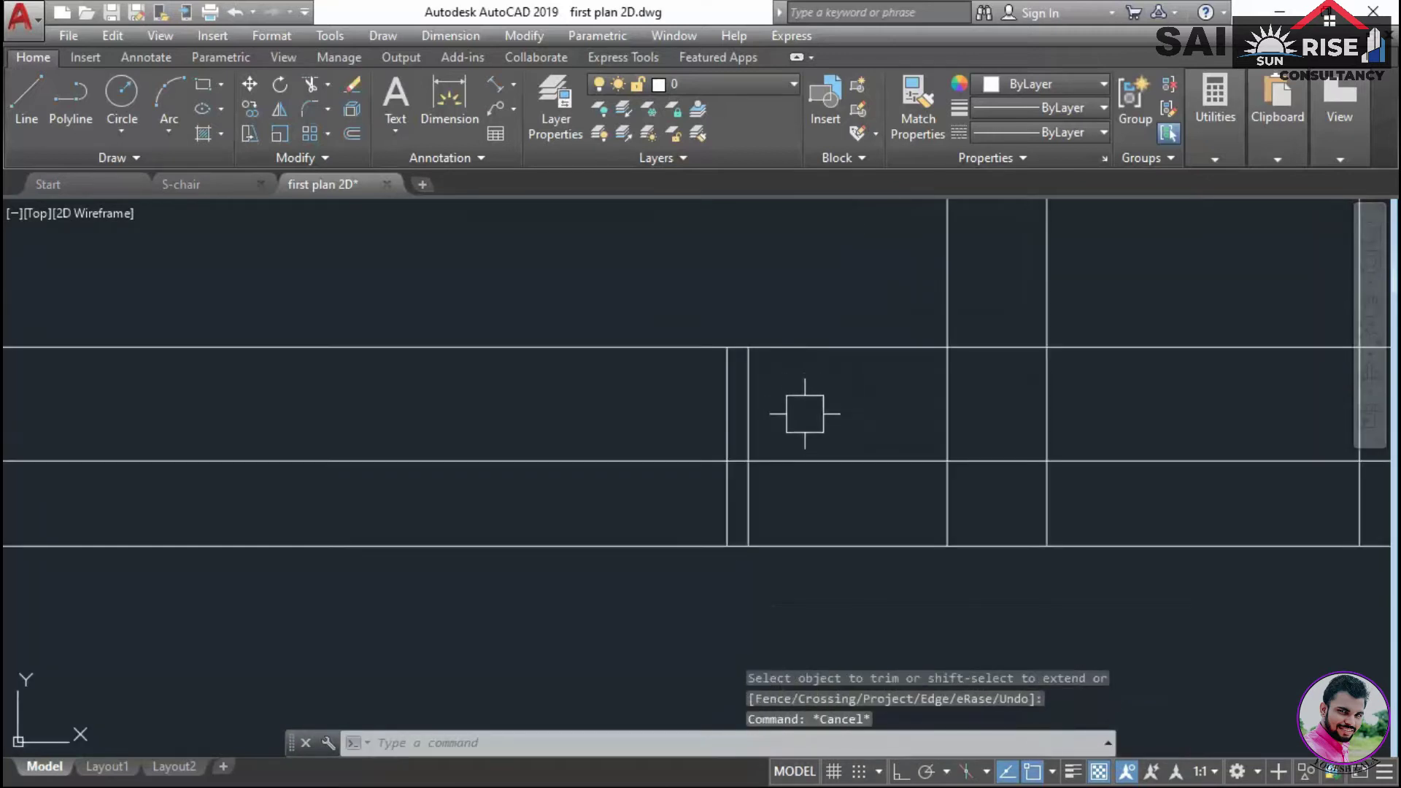
text(f)
key(Return)
scroll(725, 339, up, 5)
click(754, 363)
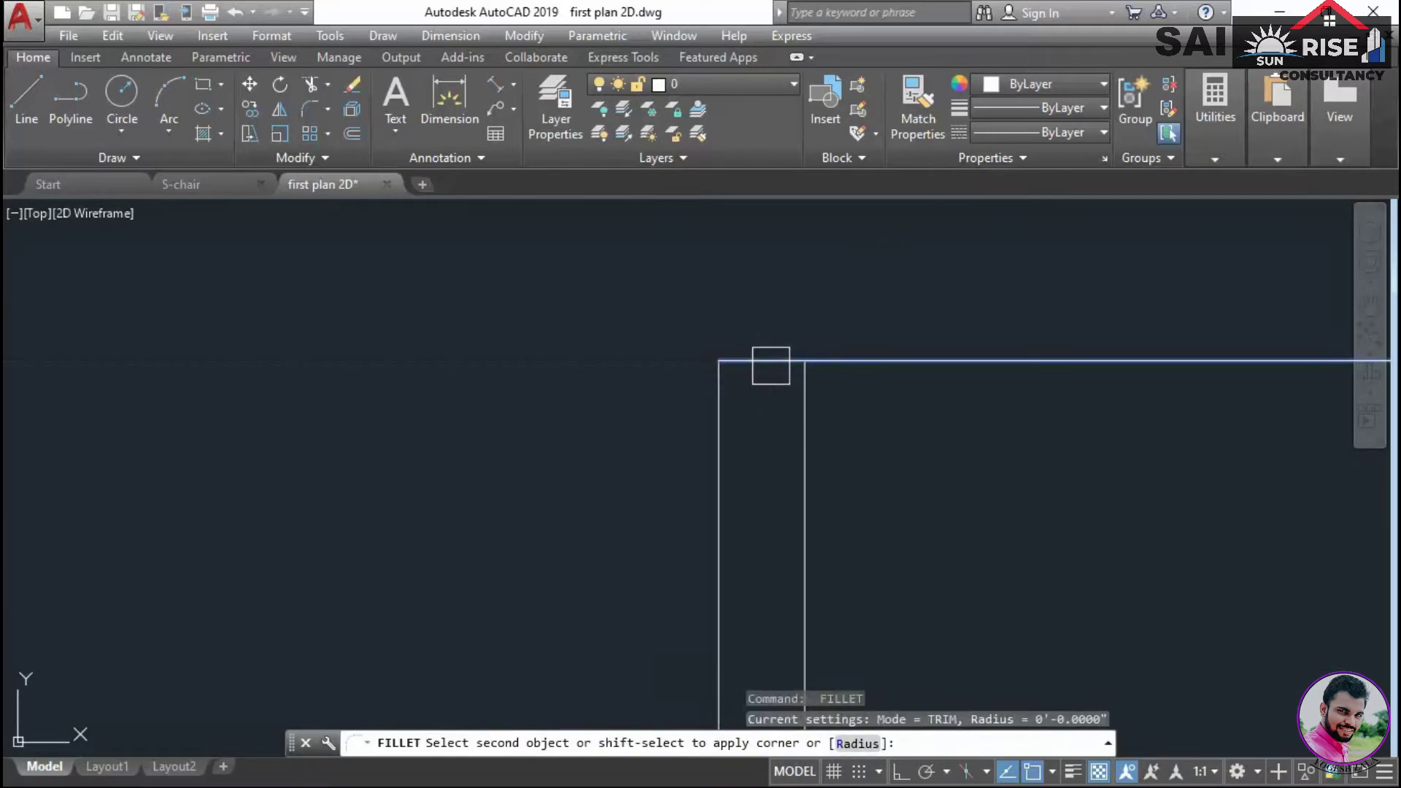
click(805, 385)
key(Return)
scroll(897, 452, down, 5)
key(Escape)
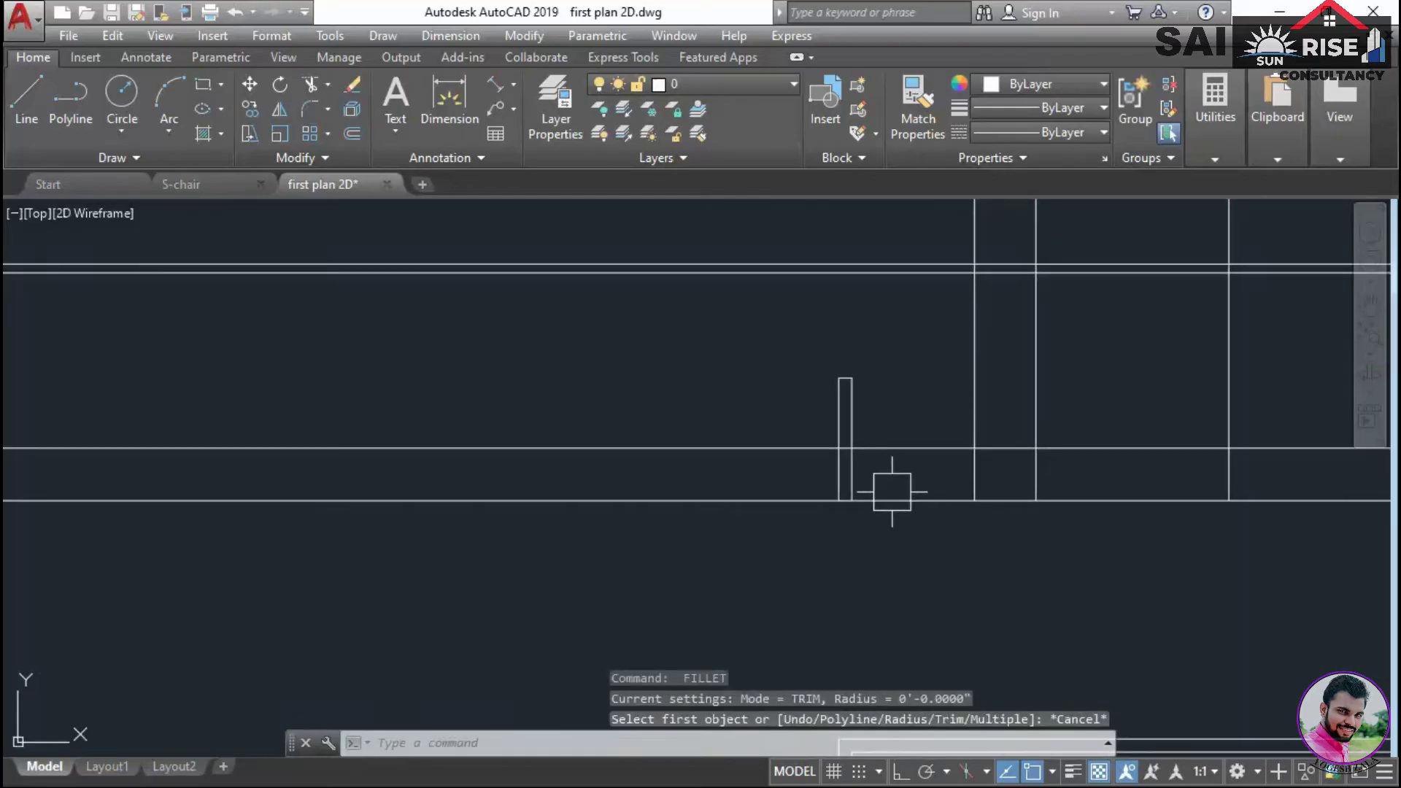
Trim the two lowest level lines beyond the boundary wall, using the wall's outer edge as the cutting edge
text(tr)
key(Return)
scroll(821, 456, up, 4)
click(863, 496)
key(Return)
click(794, 600)
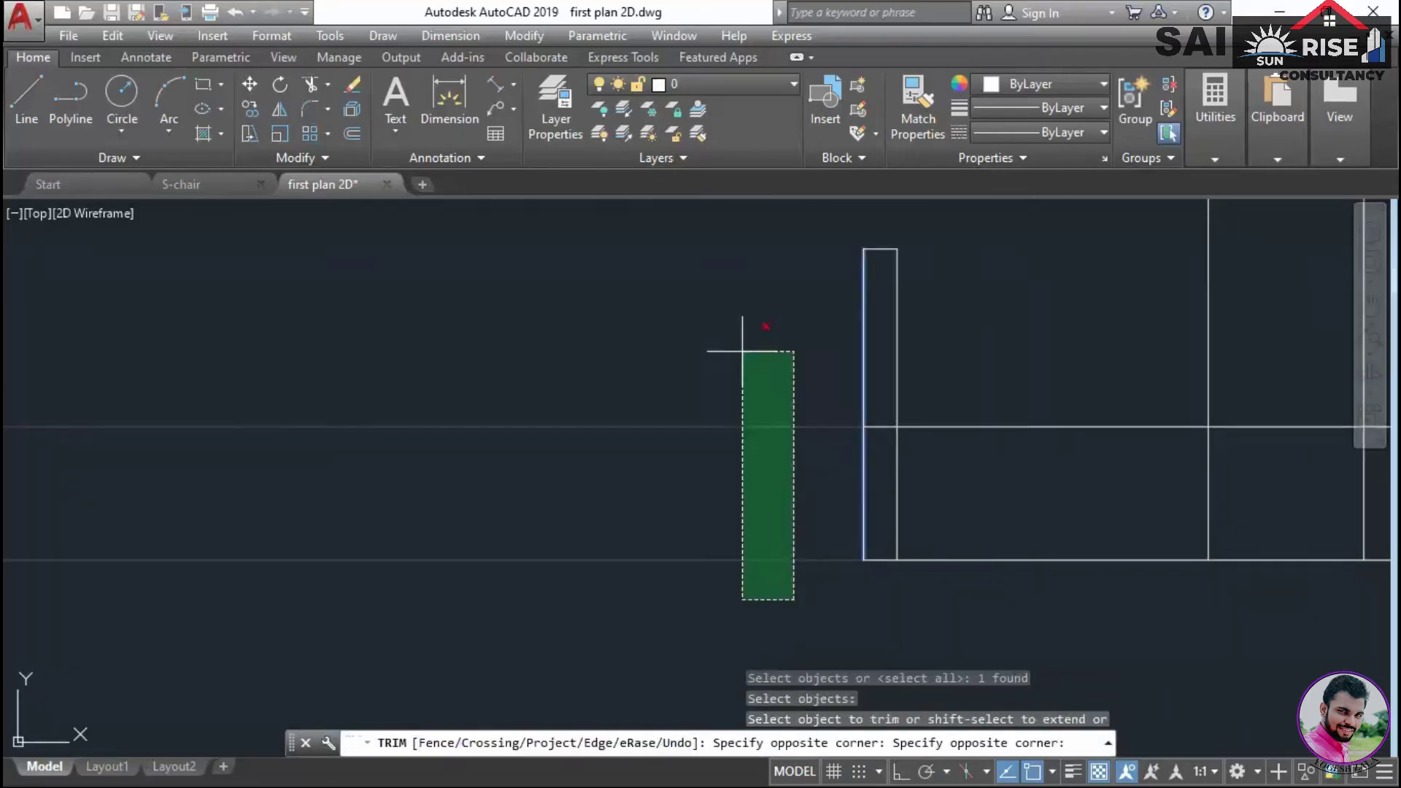
click(742, 352)
key(Return)
scroll(948, 482, down, 4)
middle_drag(1002, 366, 984, 519)
key(Return)
click(1010, 538)
scroll(992, 529, down, 4)
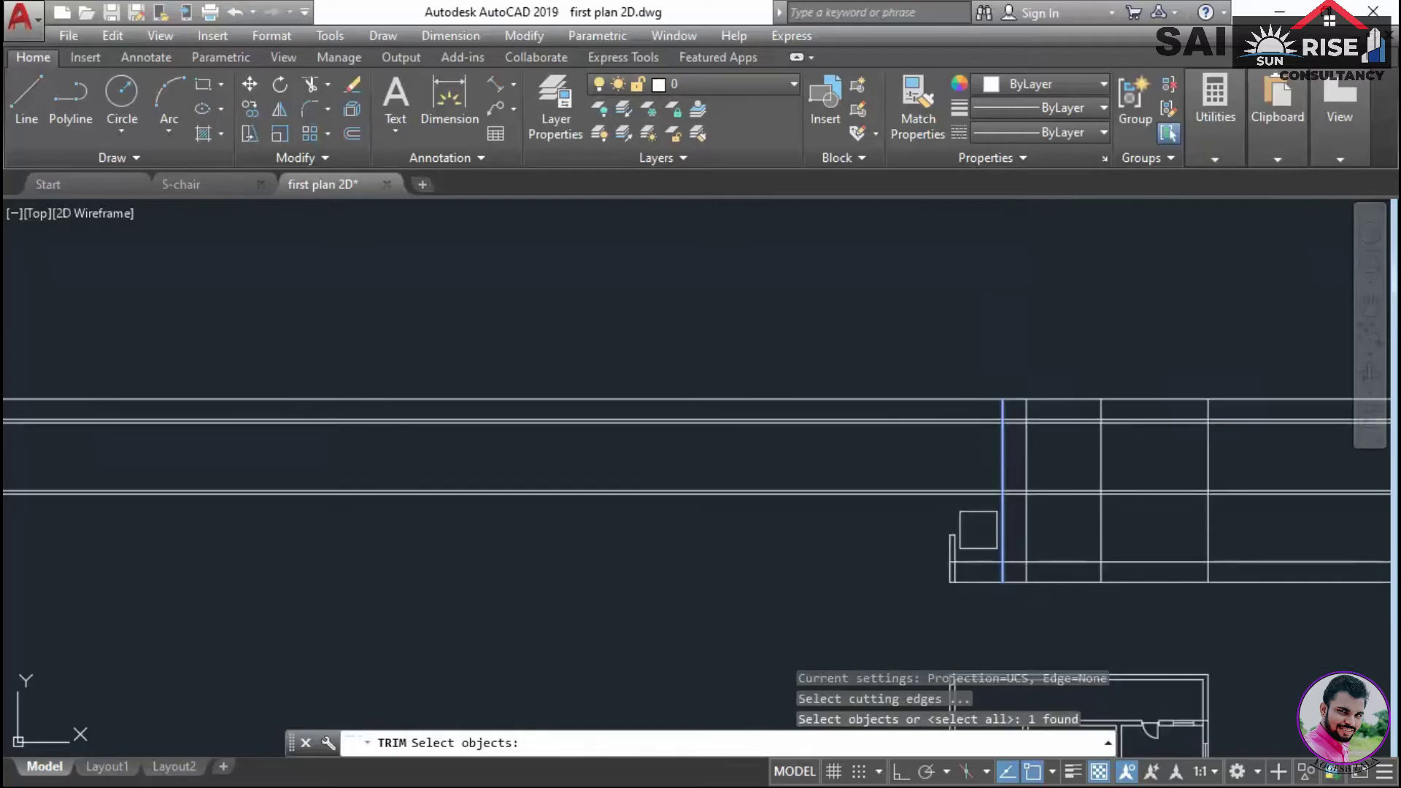
click(1026, 525)
scroll(963, 511, up, 5)
key(Escape)
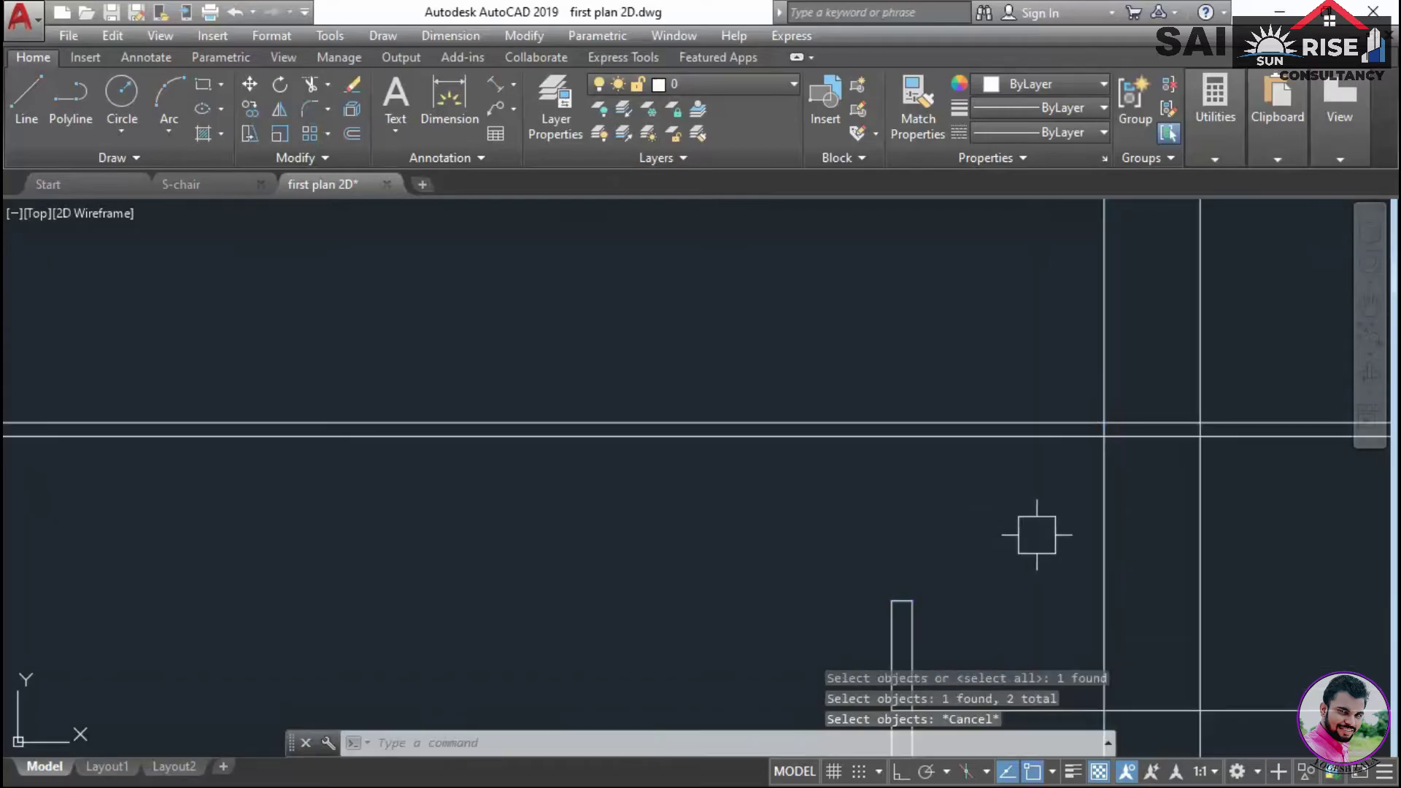
Trim the upper level lines left of the house, using its leftmost vertical wall line as the cutting edge
key(Return)
click(1087, 552)
scroll(1084, 549, down, 4)
key(Return)
scroll(1071, 536, up, 2)
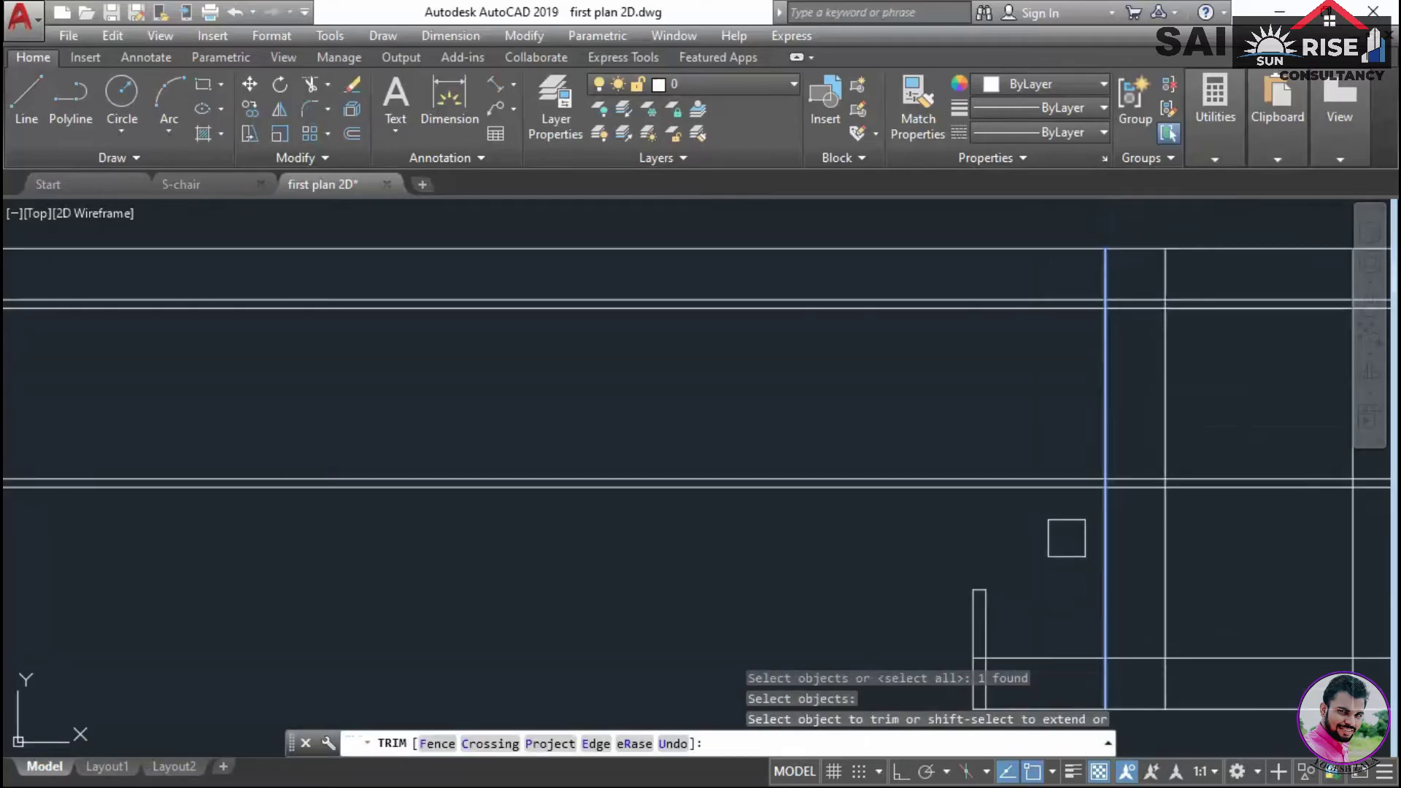
click(1069, 538)
scroll(1050, 476, down, 4)
click(1016, 361)
key(Return)
Trim all level lines beyond the elevation's right end, using the rightmost vertical wall line as the cutting edge
middle_drag(1264, 518, 936, 437)
key(Return)
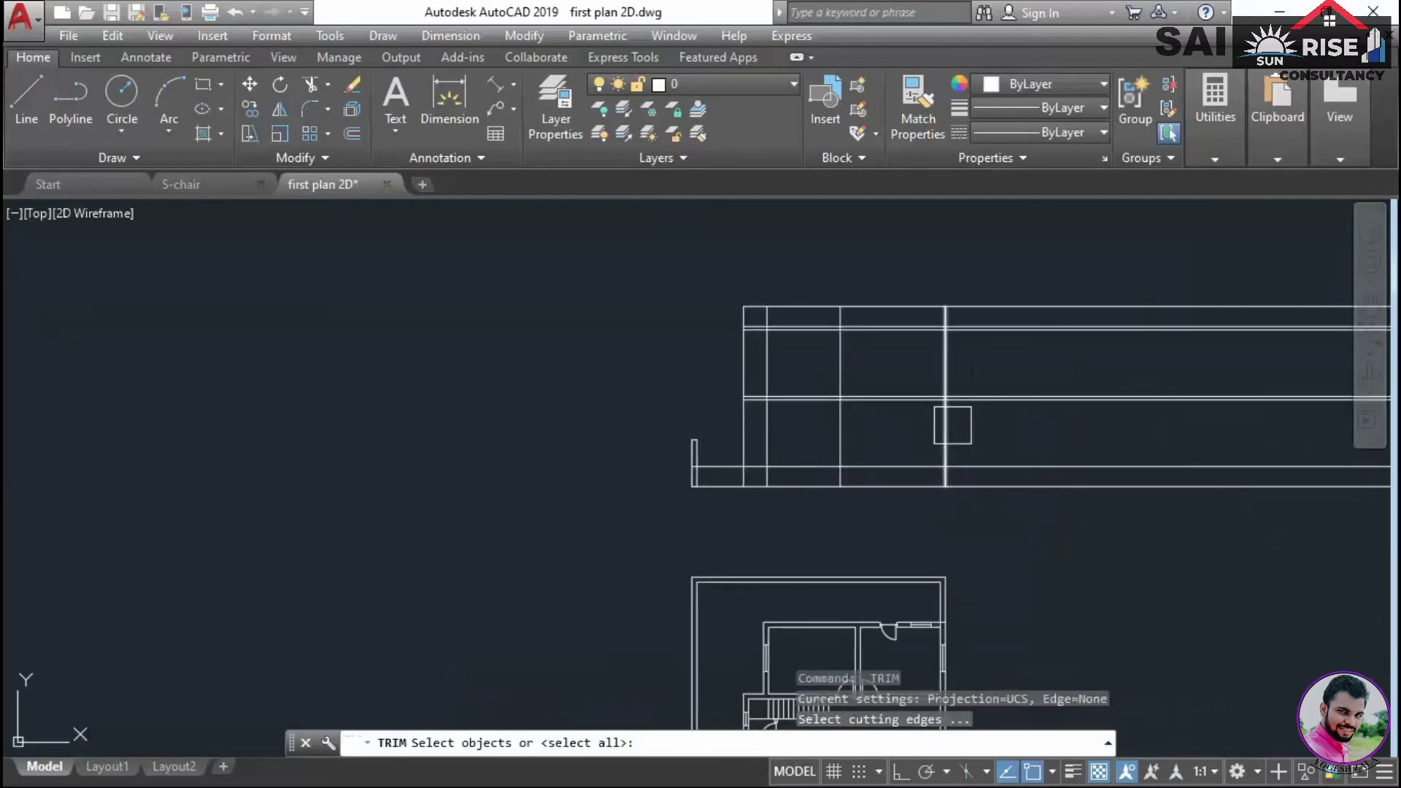
click(950, 425)
key(Return)
click(1085, 555)
click(1008, 282)
key(Return)
scroll(1056, 513, down, 2)
middle_drag(1056, 512, 1126, 305)
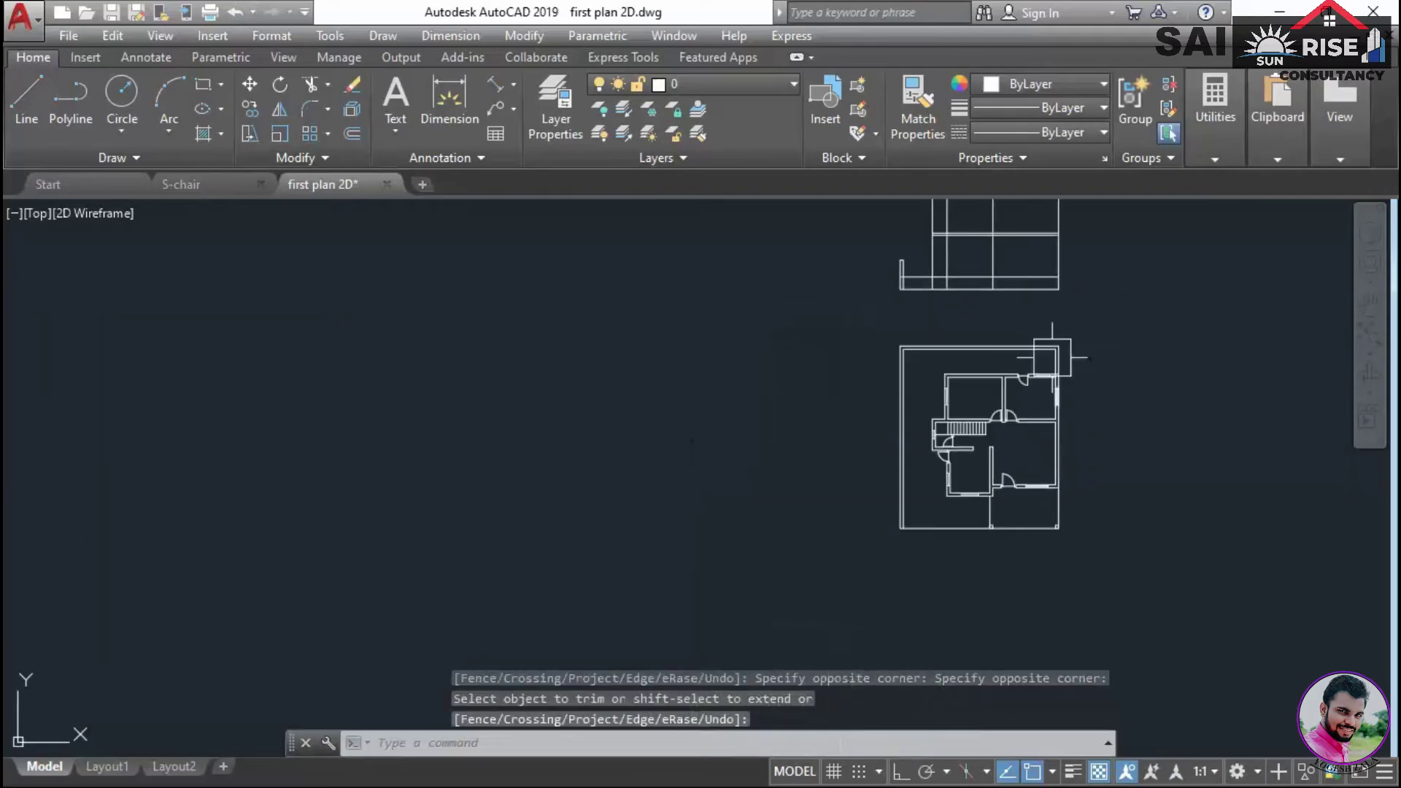
middle_drag(1053, 357, 1053, 434)
key(Escape)
Offset the porch's left edge line in the plan outward by 9" three times to form the entrance step treads
scroll(1094, 554, up, 6)
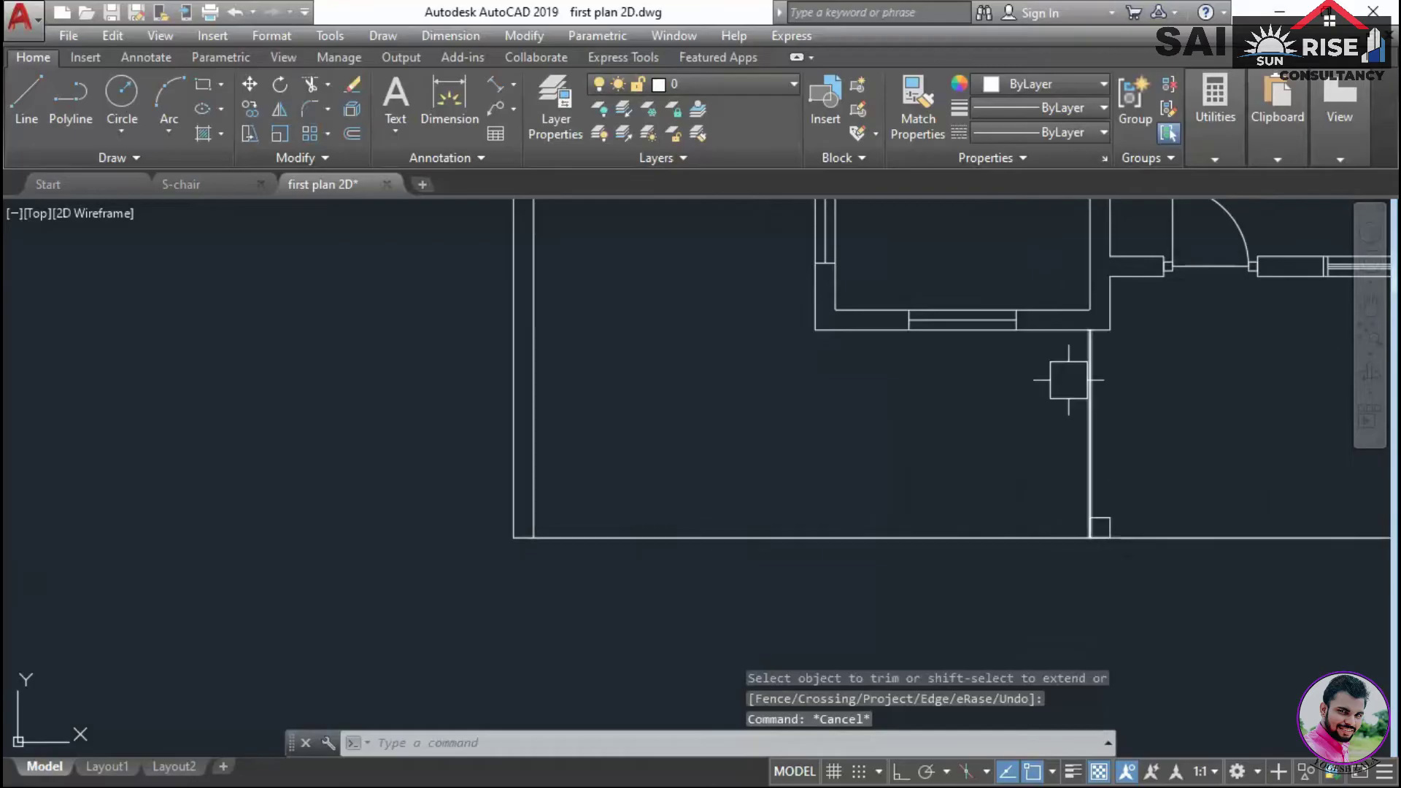
middle_drag(808, 442, 813, 491)
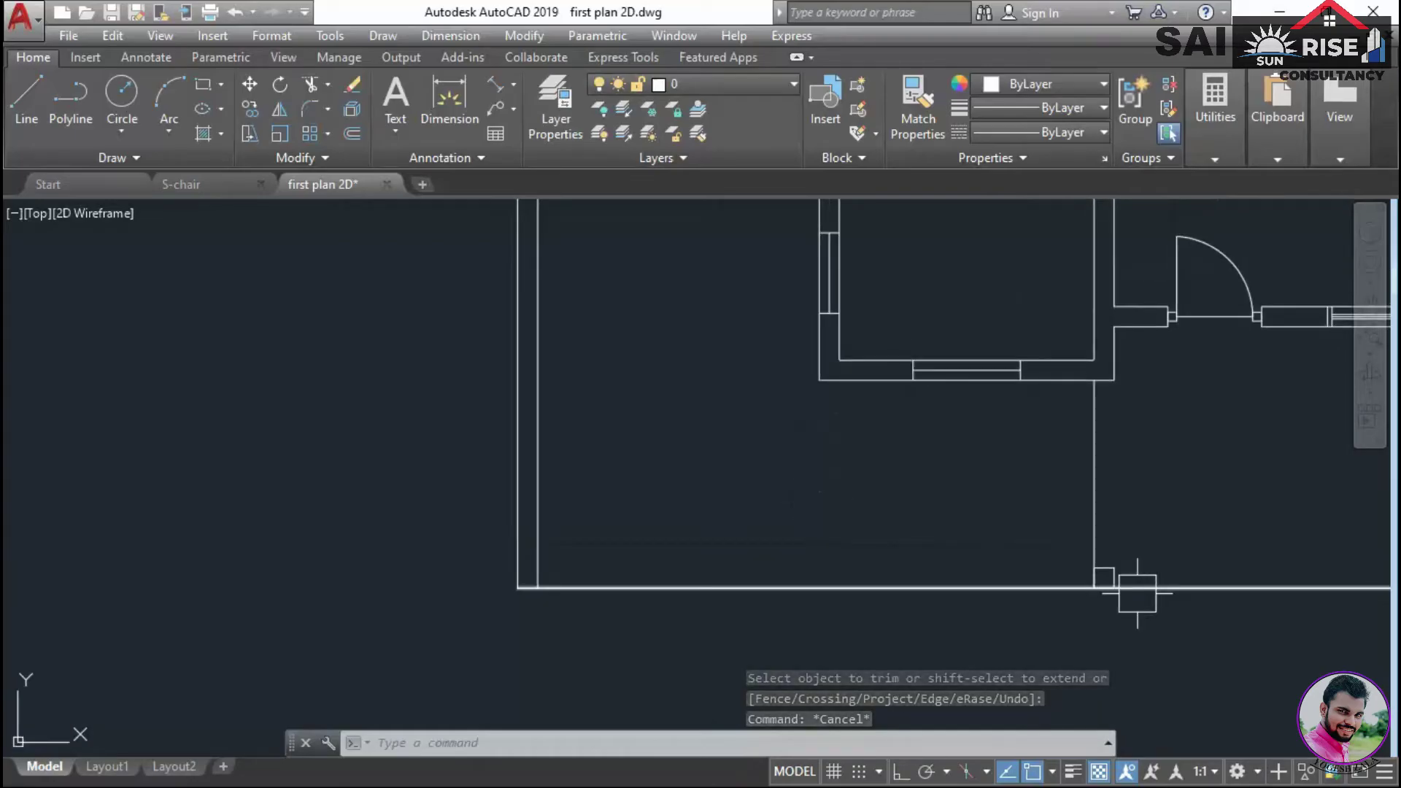
text(o)
key(Return)
text(9)
key(Return)
click(1093, 506)
click(995, 515)
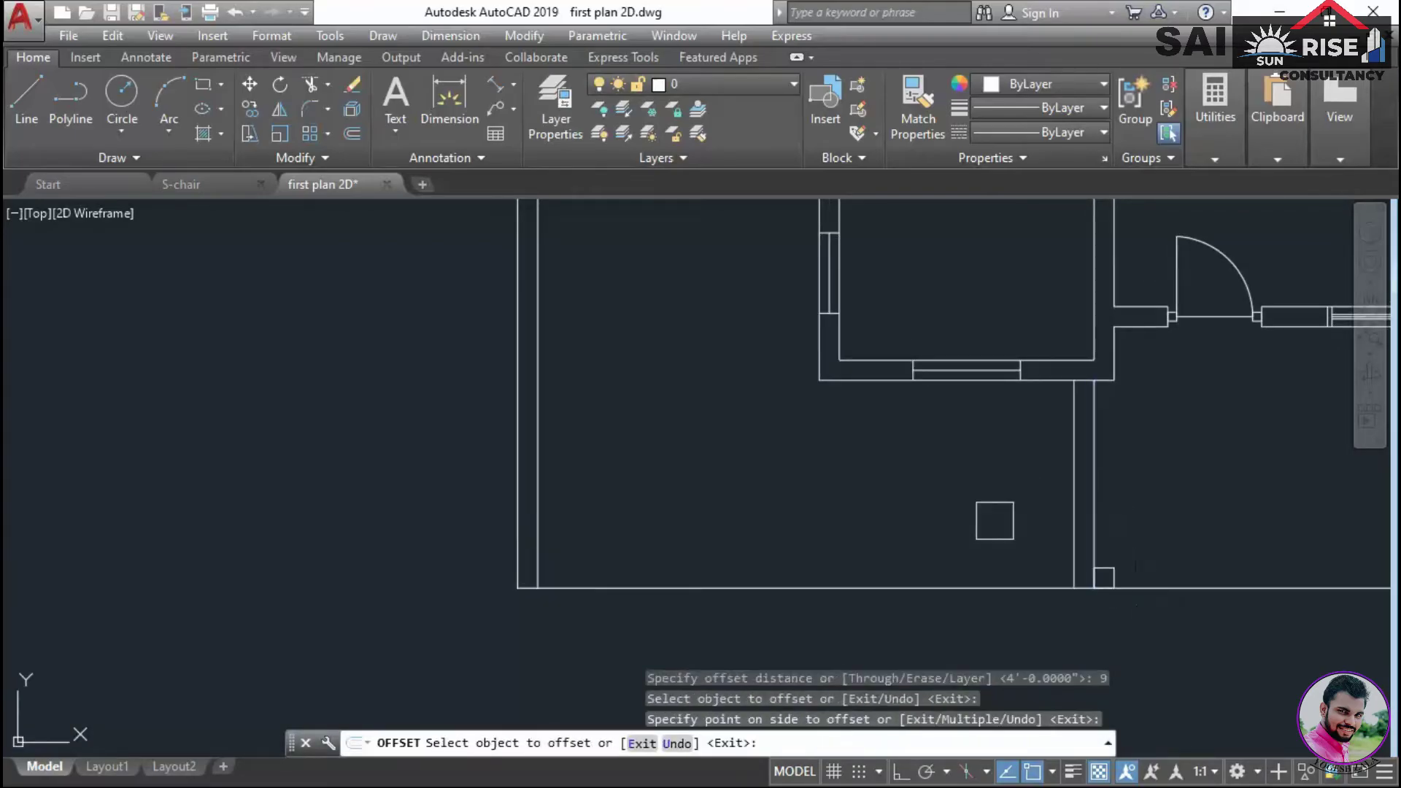
scroll(1073, 537, up, 2)
click(1074, 544)
click(999, 545)
key(Escape)
scroll(1065, 547, down, 6)
scroll(1131, 464, up, 5)
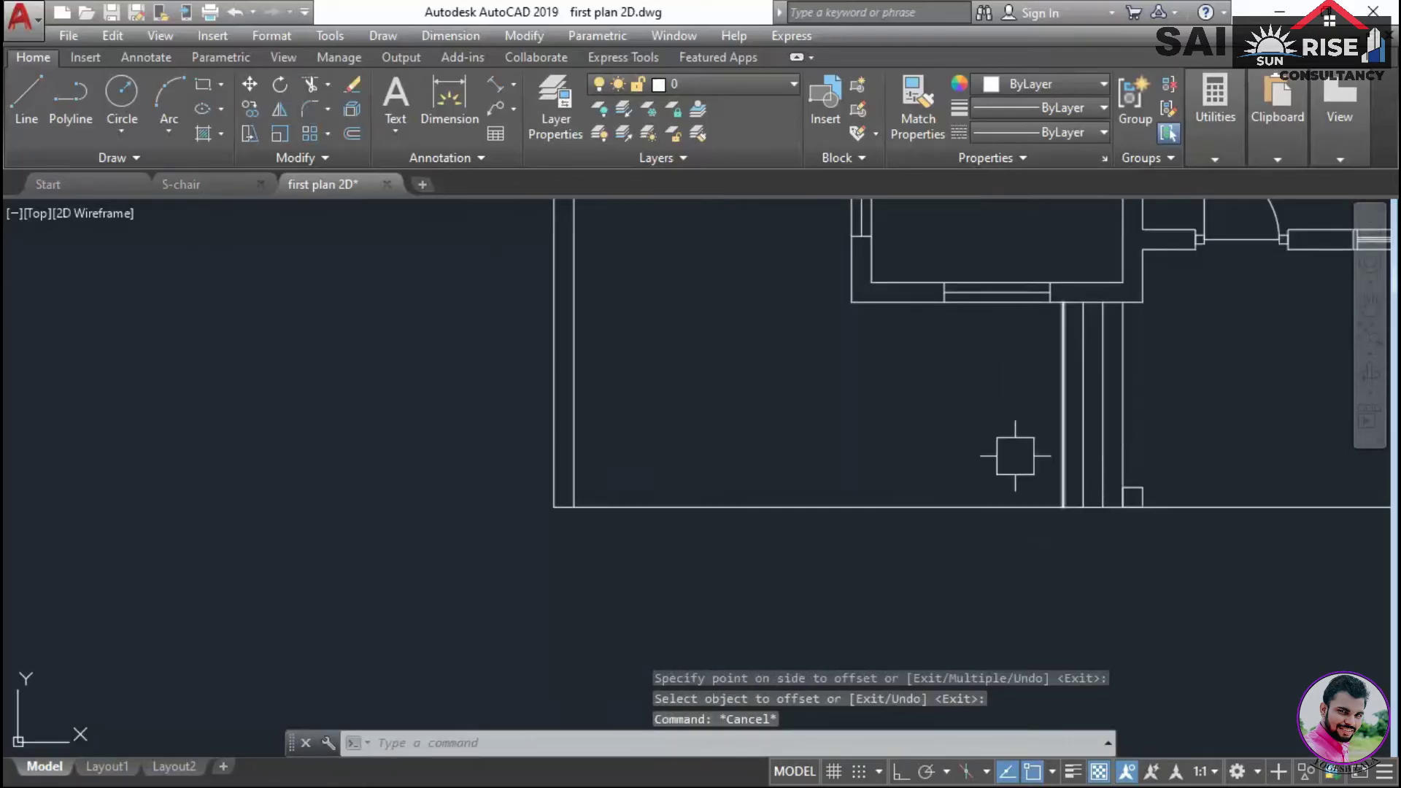
scroll(944, 578, down, 3)
scroll(821, 581, up, 1)
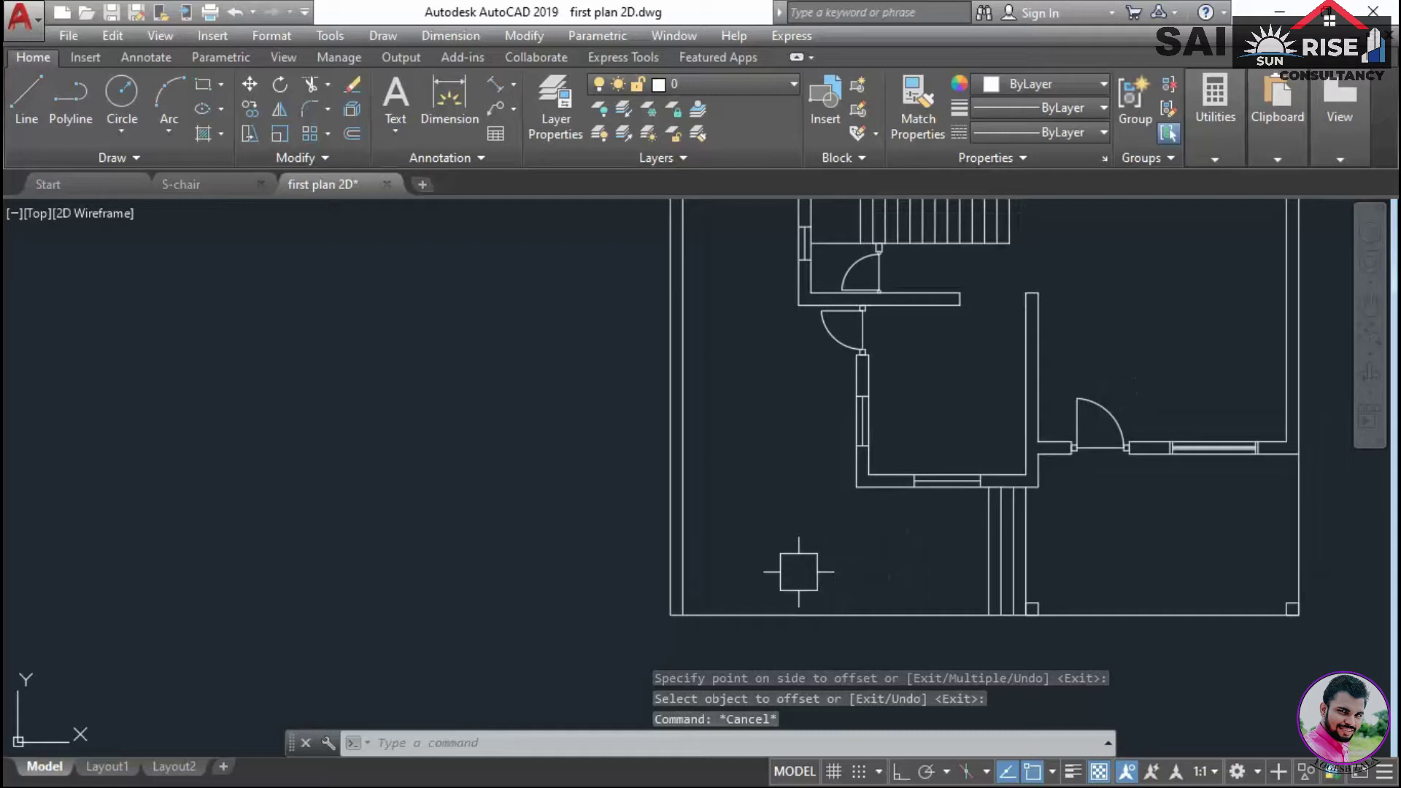
scroll(892, 571, down, 4)
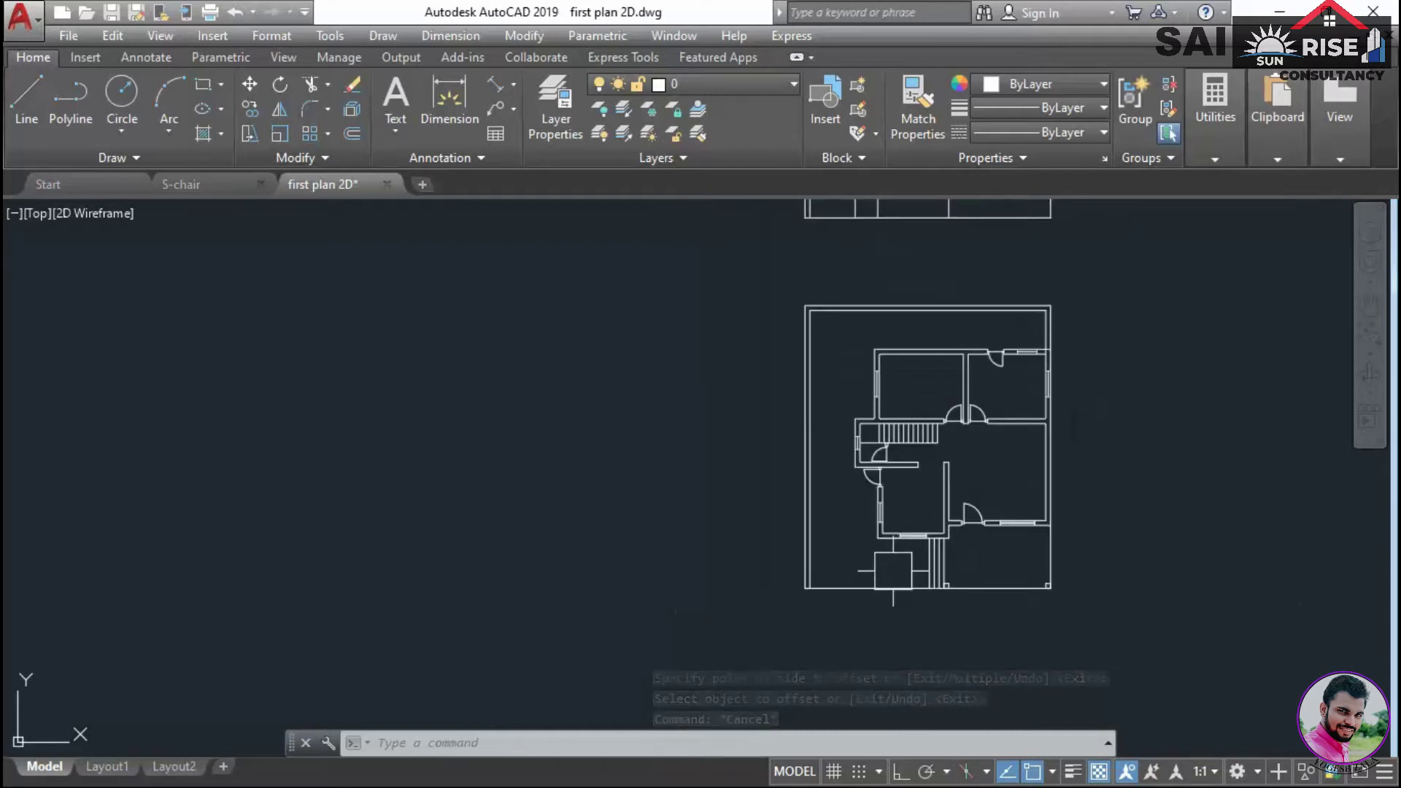
scroll(893, 570, up, 5)
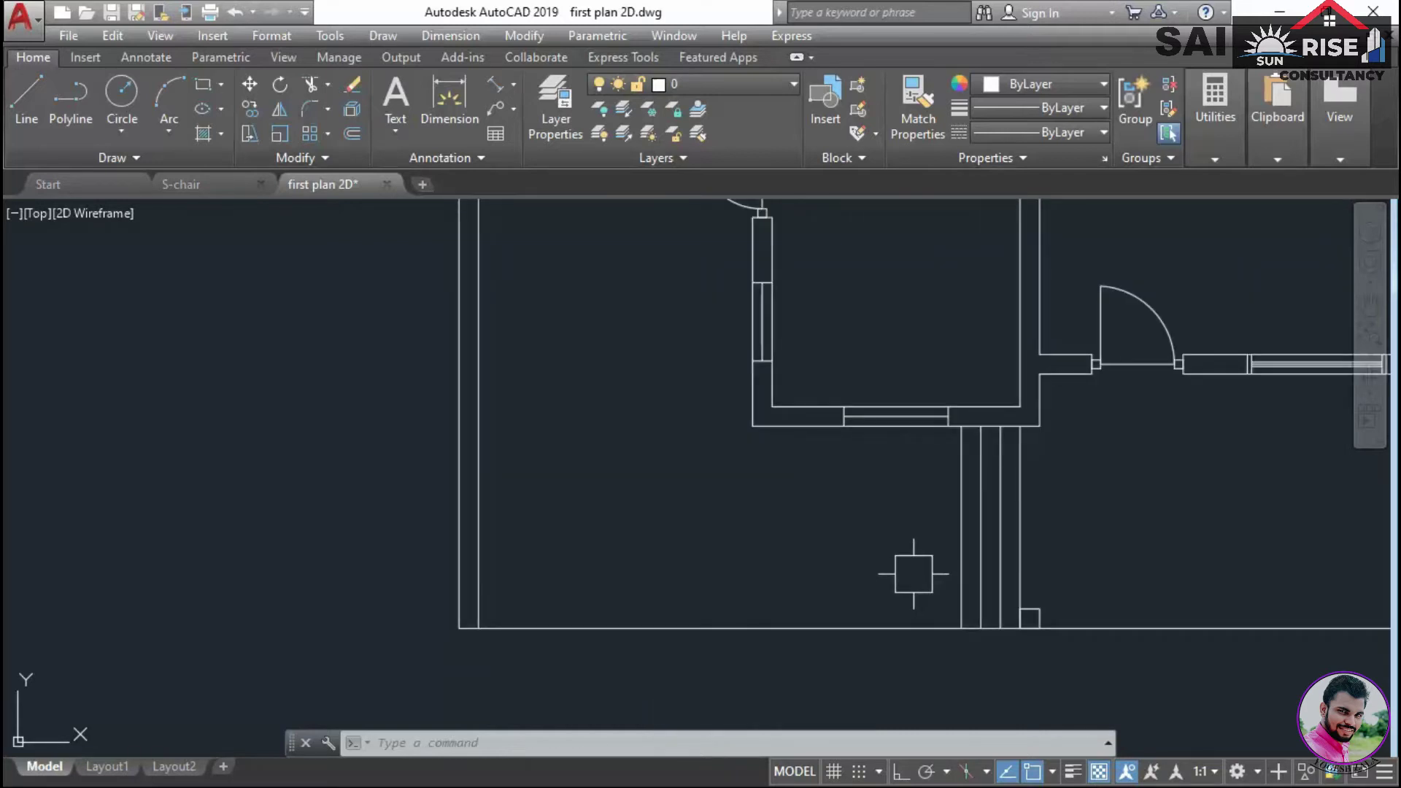
scroll(905, 583, down, 5)
Offset the elevation's base line upward by 6"
scroll(907, 426, up, 5)
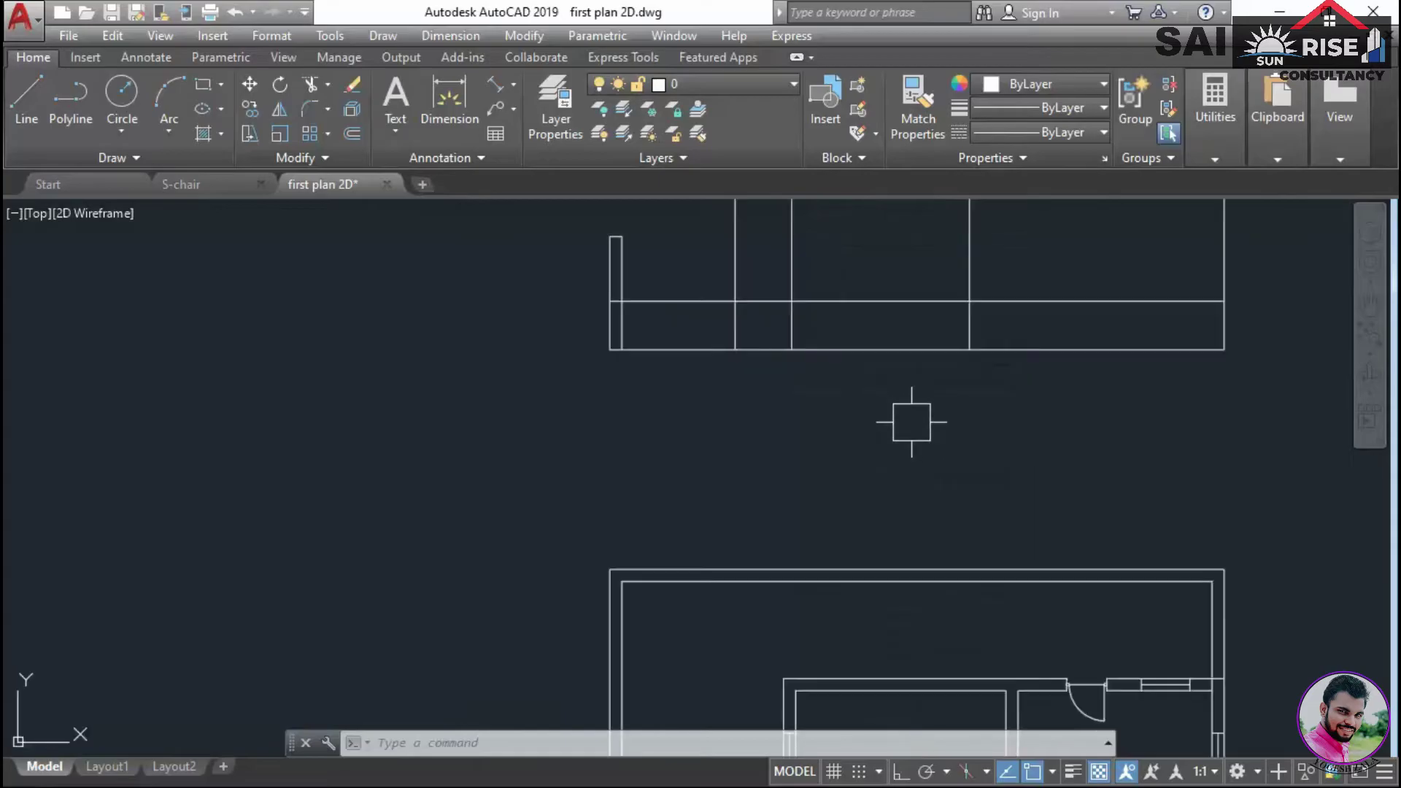
text(o)
key(Return)
text(6)
key(Return)
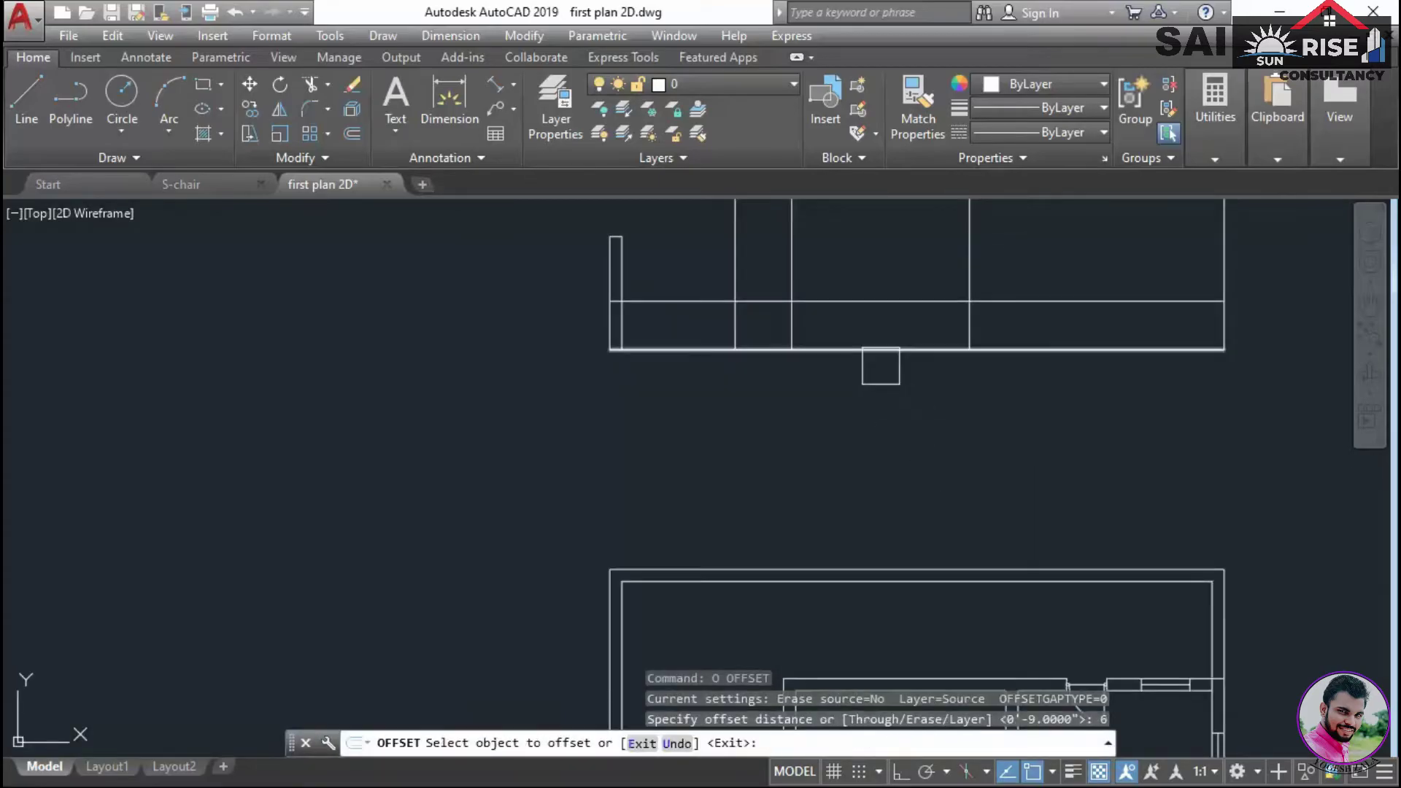
scroll(878, 366, up, 3)
click(873, 343)
click(853, 383)
key(Return)
scroll(892, 600, down, 3)
key(Escape)
key(Escape)
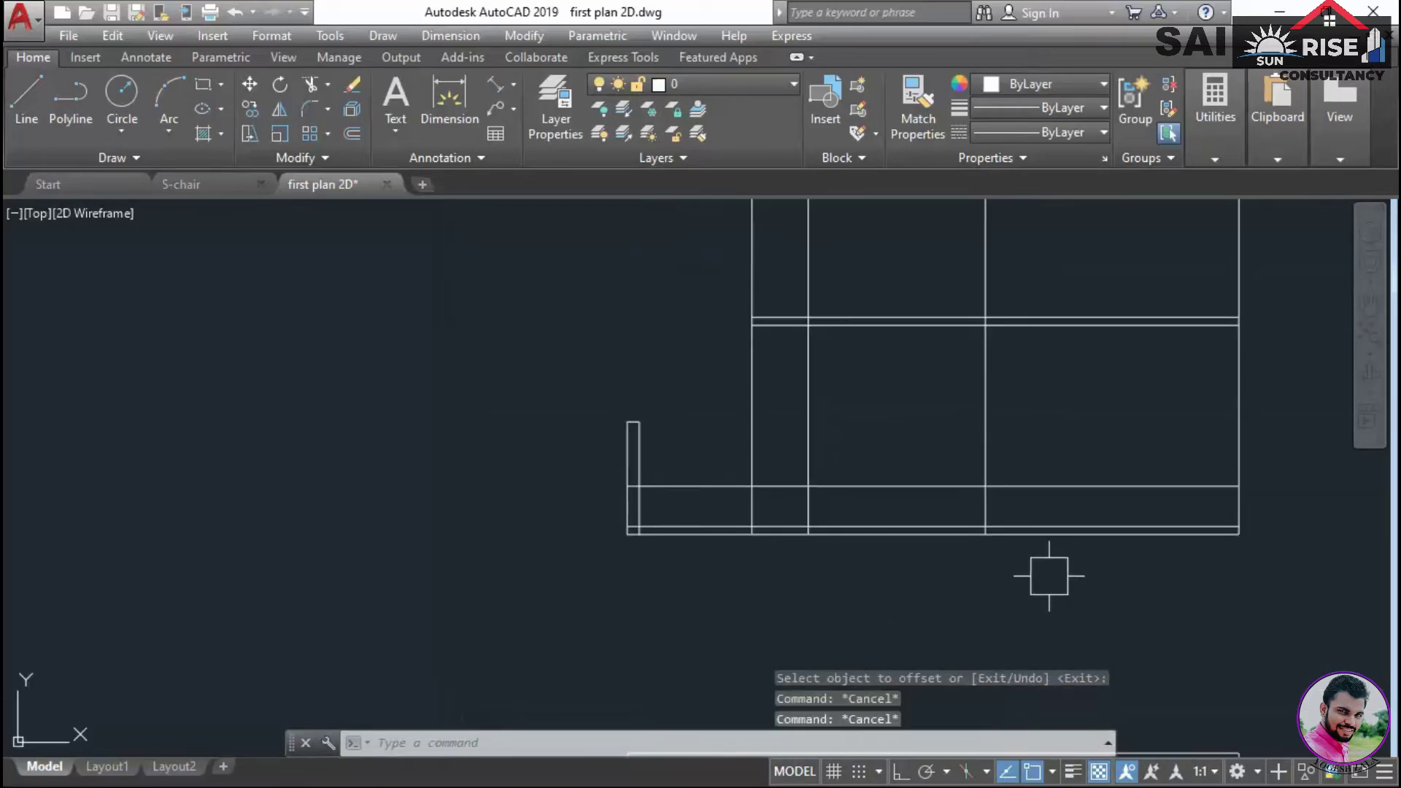
Trim the 6" ground line beyond the porch's vertical line and cut the house verticals below the ground line
text(TR)
key(Return)
scroll(1036, 571, up, 3)
key(Return)
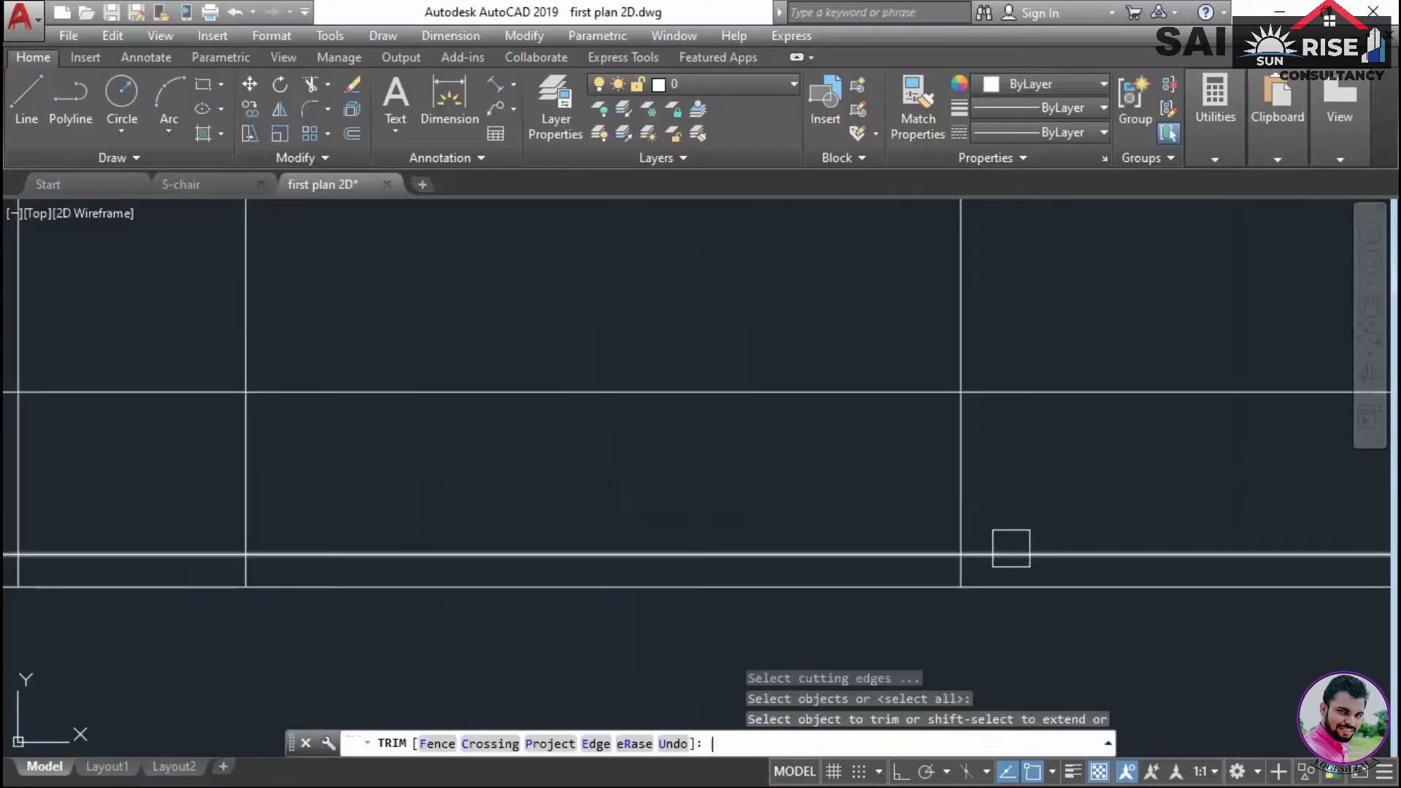
click(981, 562)
scroll(978, 563, up, 3)
scroll(959, 570, down, 5)
scroll(1003, 361, up, 5)
click(1035, 382)
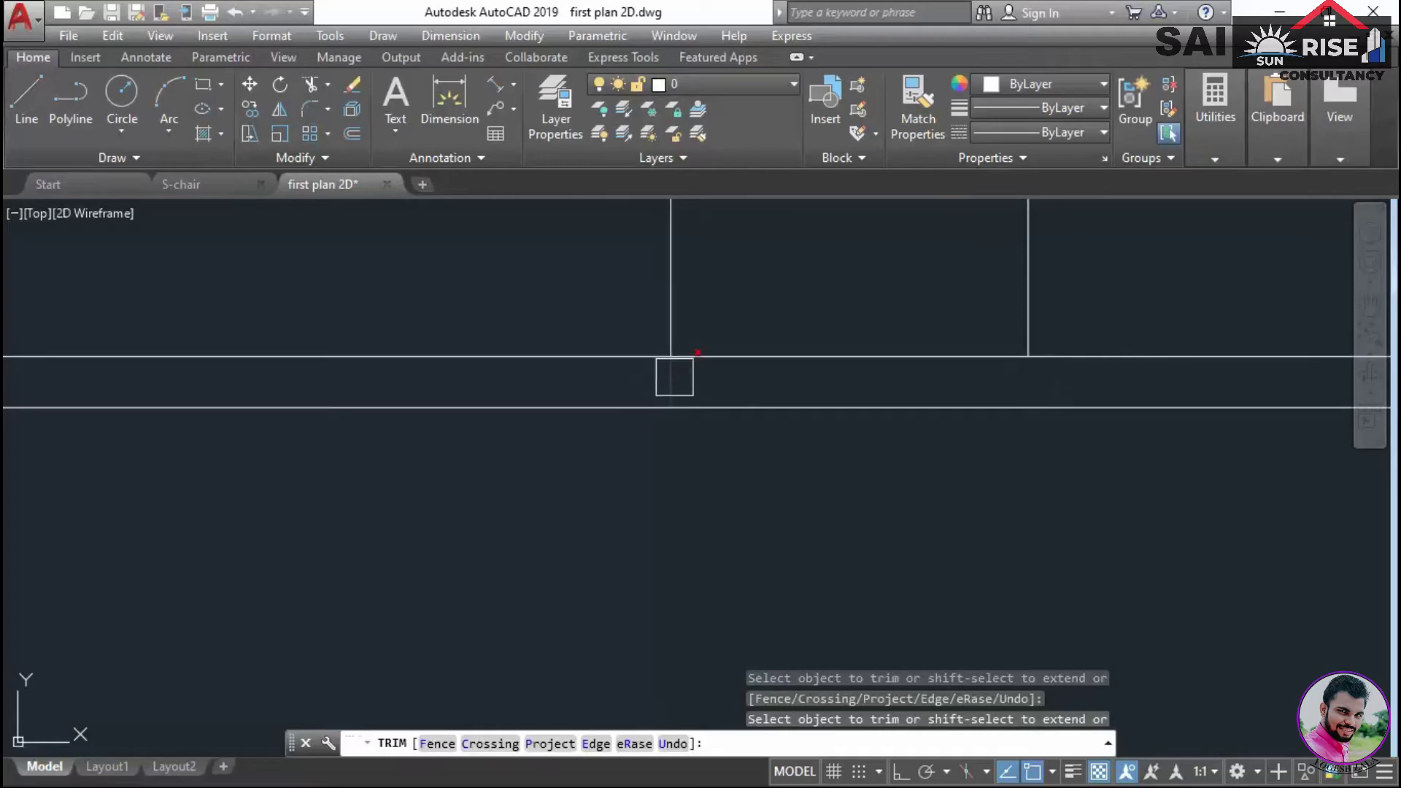
click(673, 376)
Trim the line segments crossing the boundary wall's thickness at its foot in the elevation
scroll(659, 400, down, 5)
middle_drag(399, 408, 603, 444)
scroll(595, 436, up, 4)
click(580, 425)
click(547, 404)
scroll(548, 402, down, 2)
middle_drag(544, 295, 511, 388)
click(586, 378)
scroll(586, 381, down, 2)
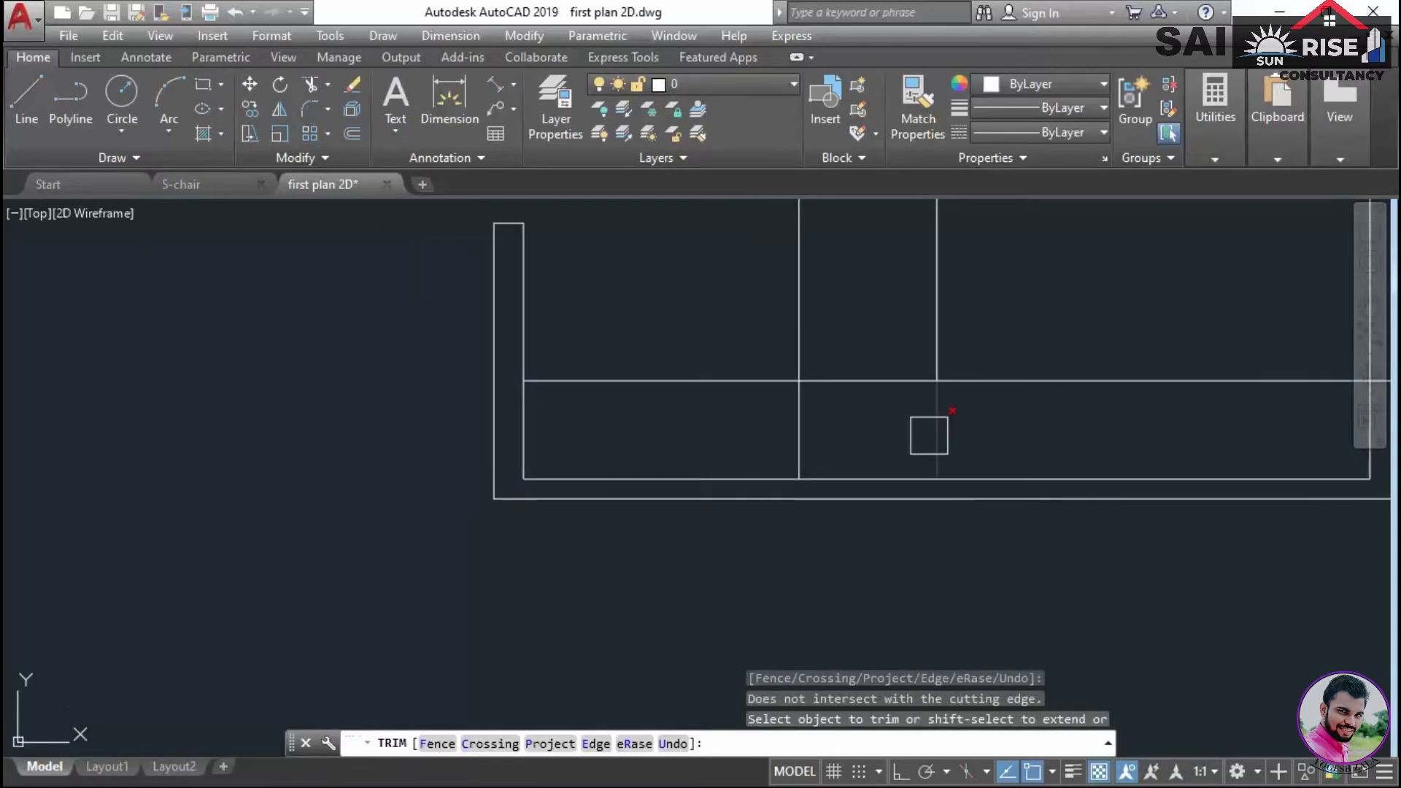
Trim the two left house verticals between the floor level line and the 6" ground line
click(929, 435)
key(Return)
scroll(908, 587, down, 2)
middle_drag(1132, 607, 1066, 601)
key(Escape)
Draw the two uppermost entrance steps from the porch vertical's junction with the floor level line, using 9" treads and 7.5" risers
scroll(1025, 525, up, 2)
middle_drag(1007, 492, 1041, 429)
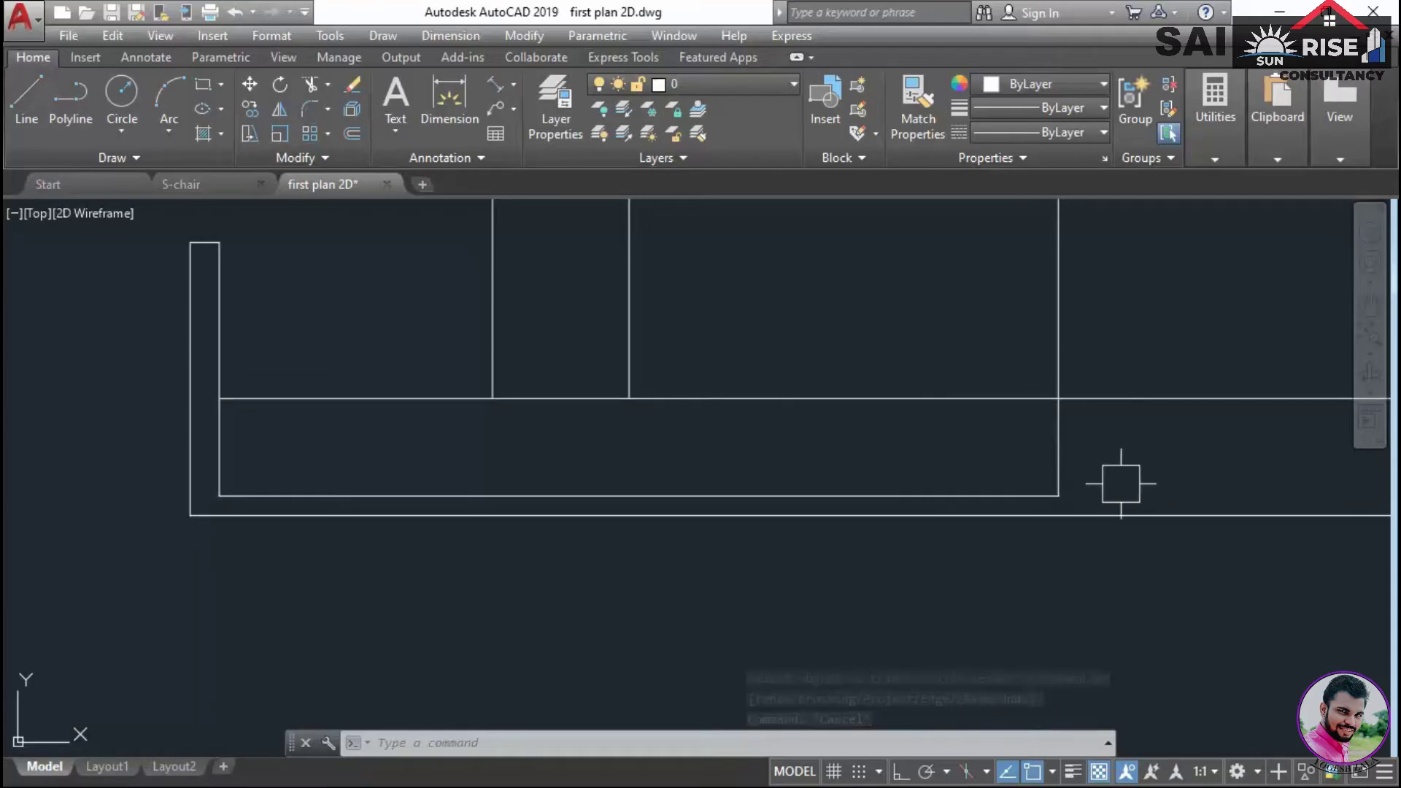
scroll(1043, 420, up, 2)
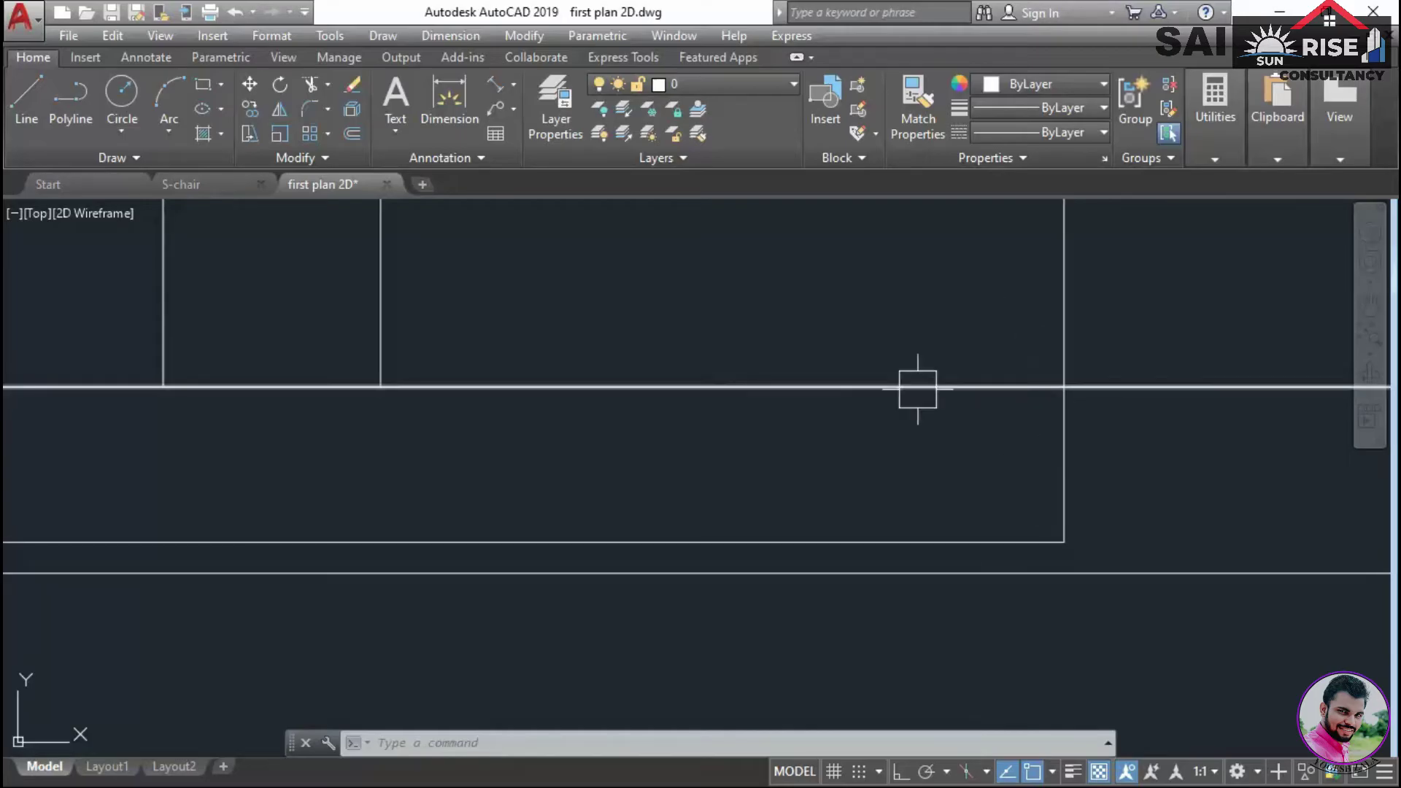
middle_drag(1100, 541, 1192, 537)
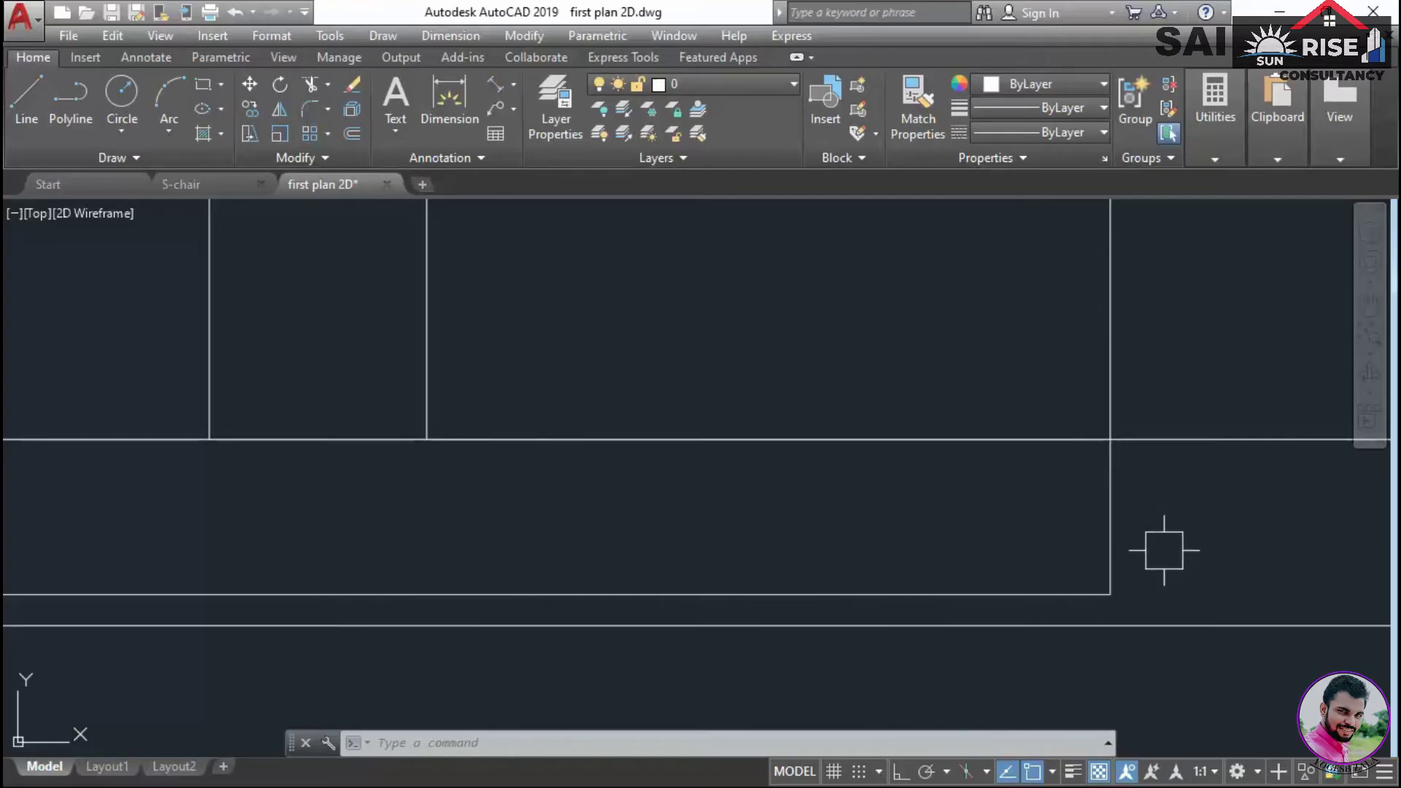
text(l)
key(Return)
click(1110, 438)
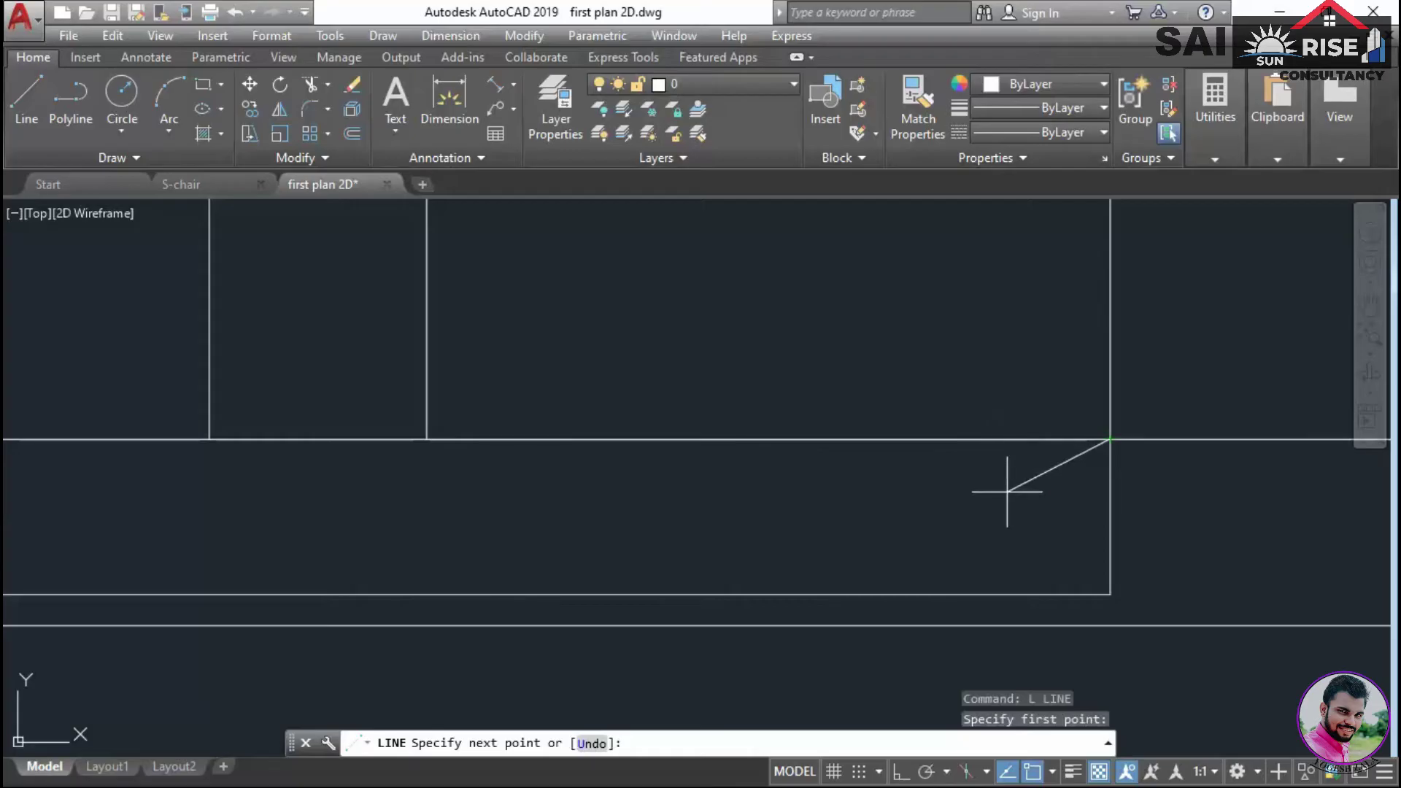
key(F8)
text(9)
key(Return)
text(7.5)
key(Return)
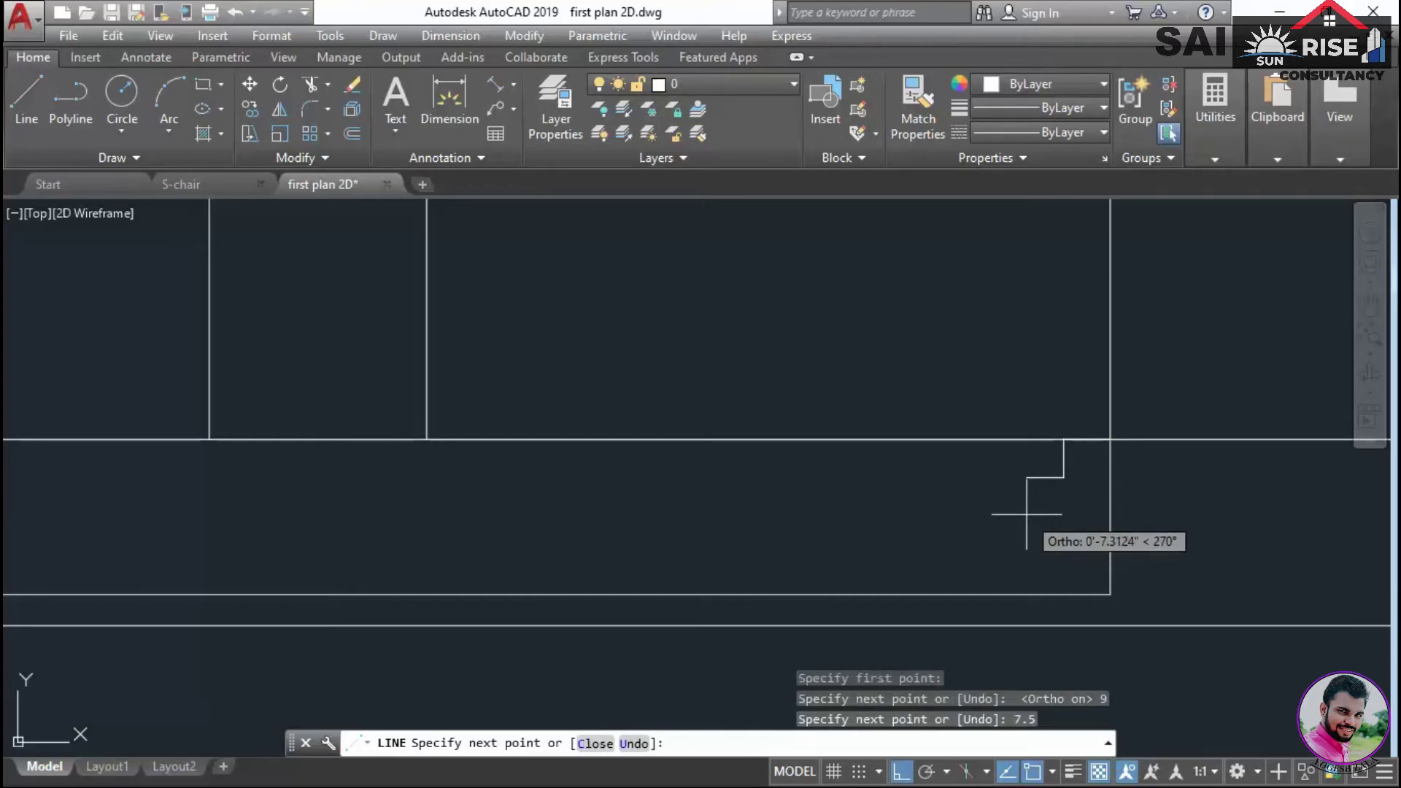
text(9)
key(Return)
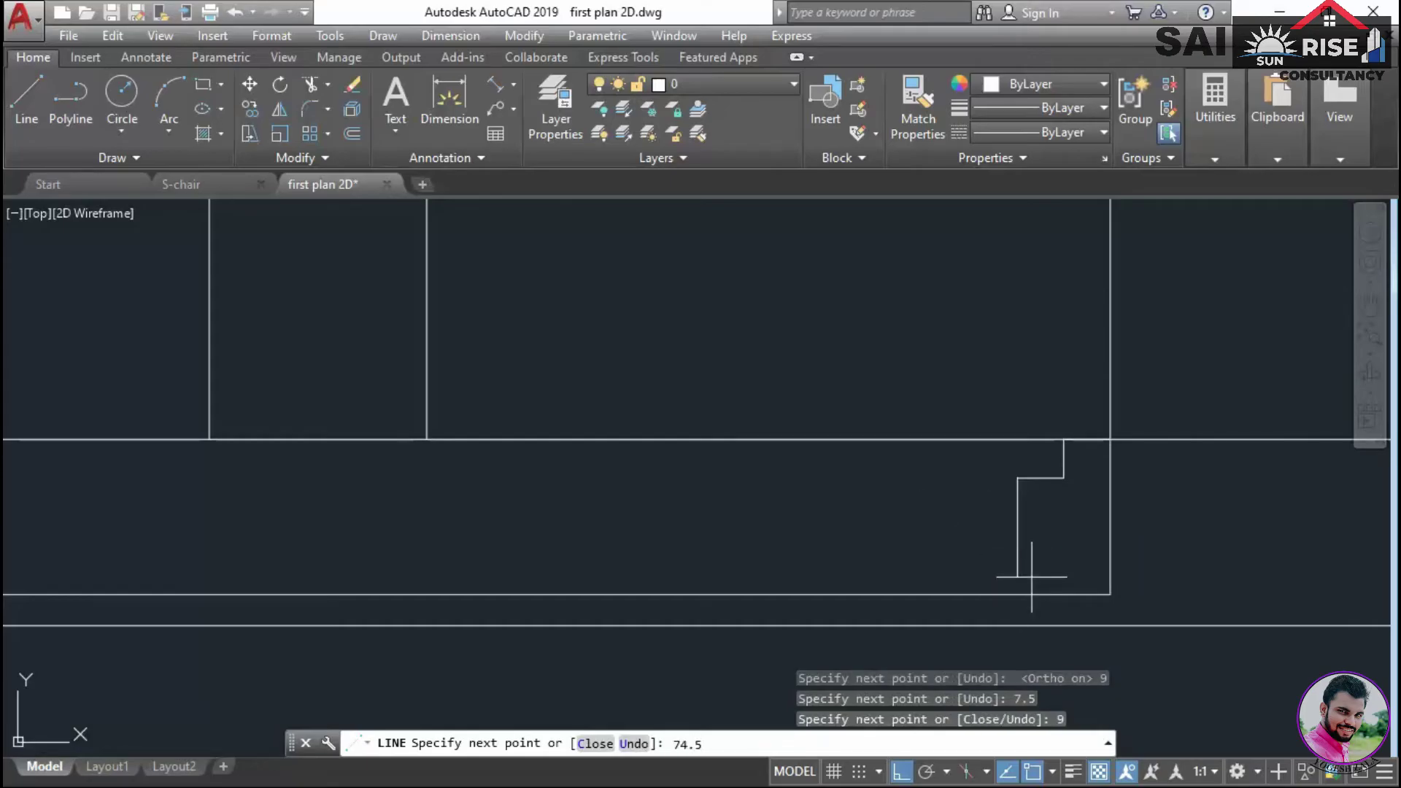
key(BackSpace)
key(BackSpace)
key(Return)
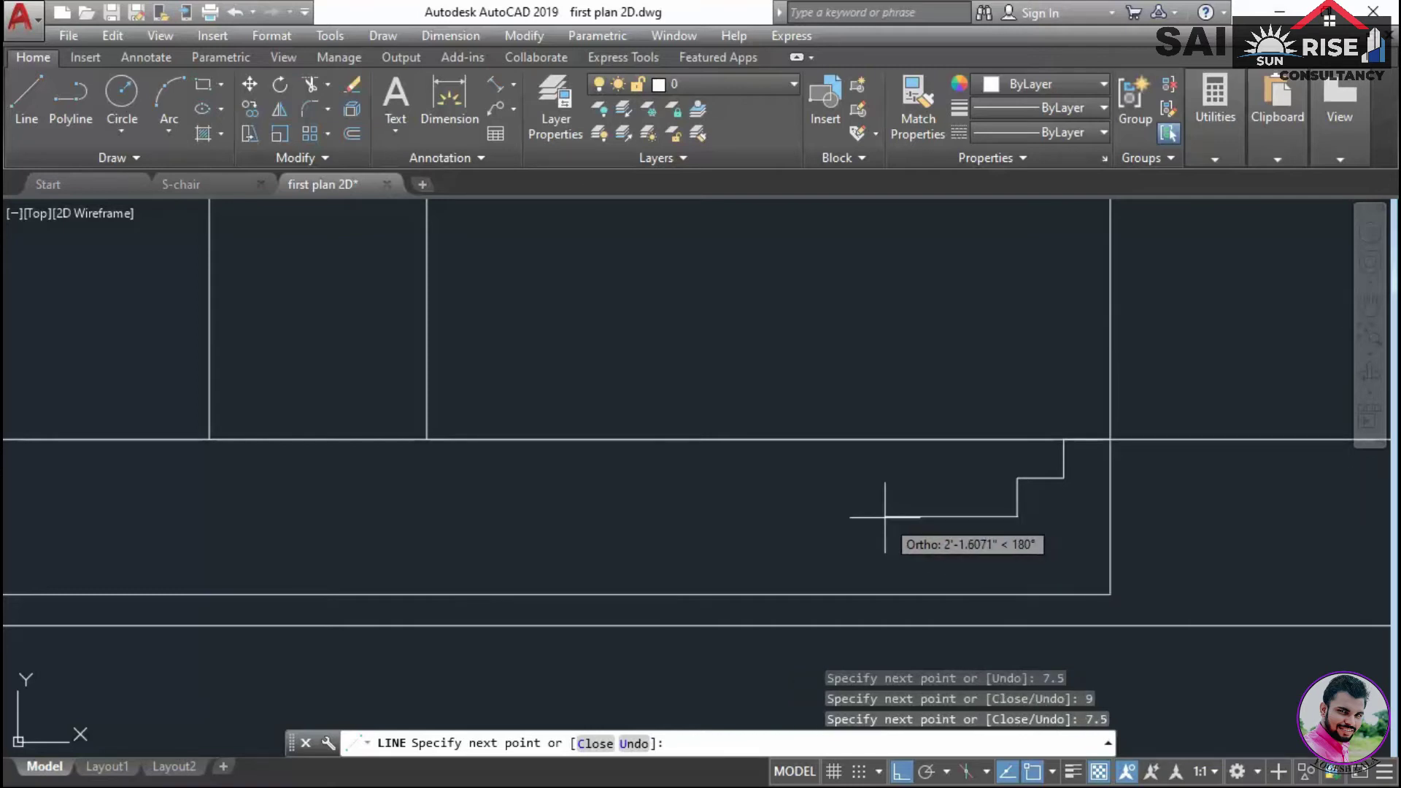
Continue the stair line with two more 9" treads, using a 7.5" riser and a final 7.52" riser down to the ground line
text(9)
mouse_move(970, 609)
middle_down()
mouse_move(1001, 581)
mouse_move(995, 538)
middle_up()
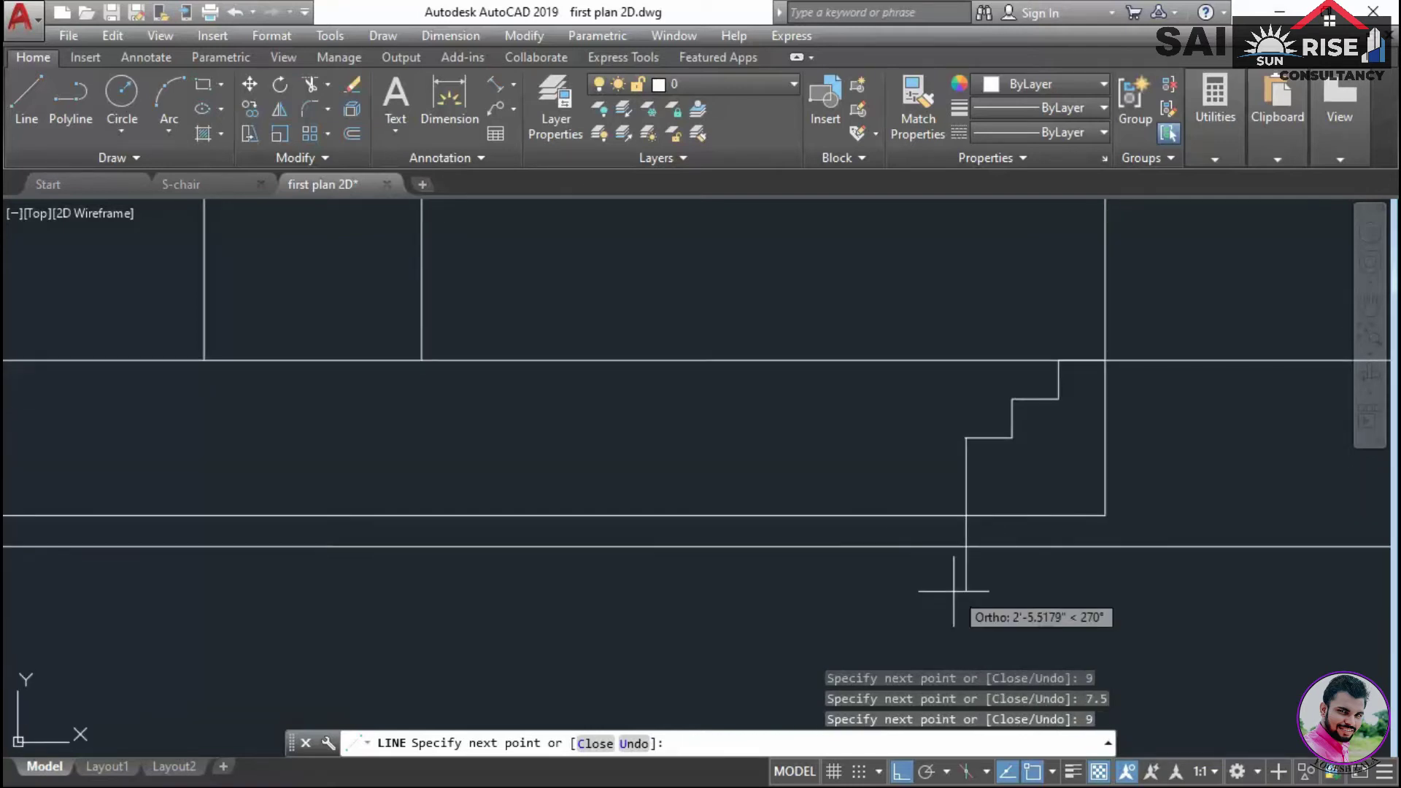
text(7.5)
key(Return)
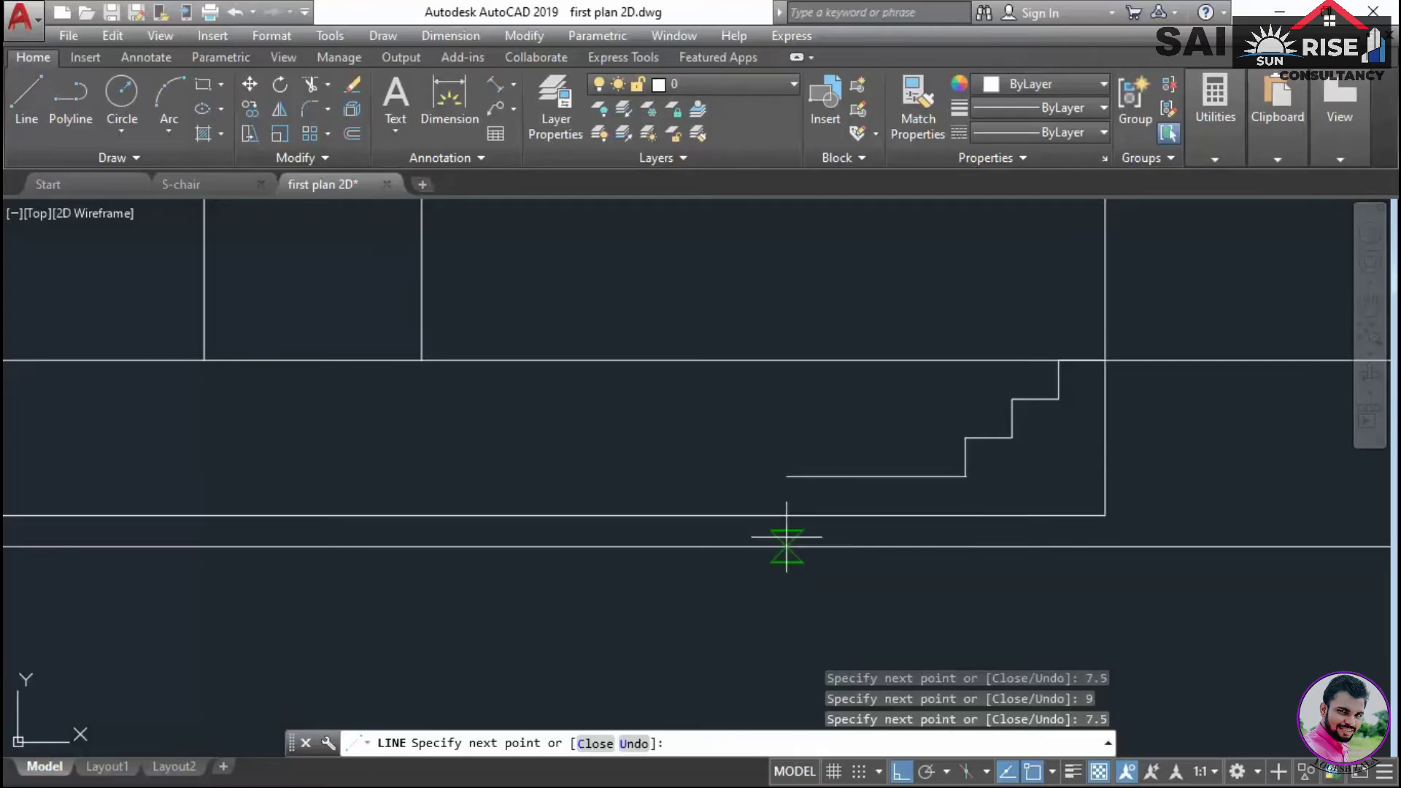
text(9)
key(Return)
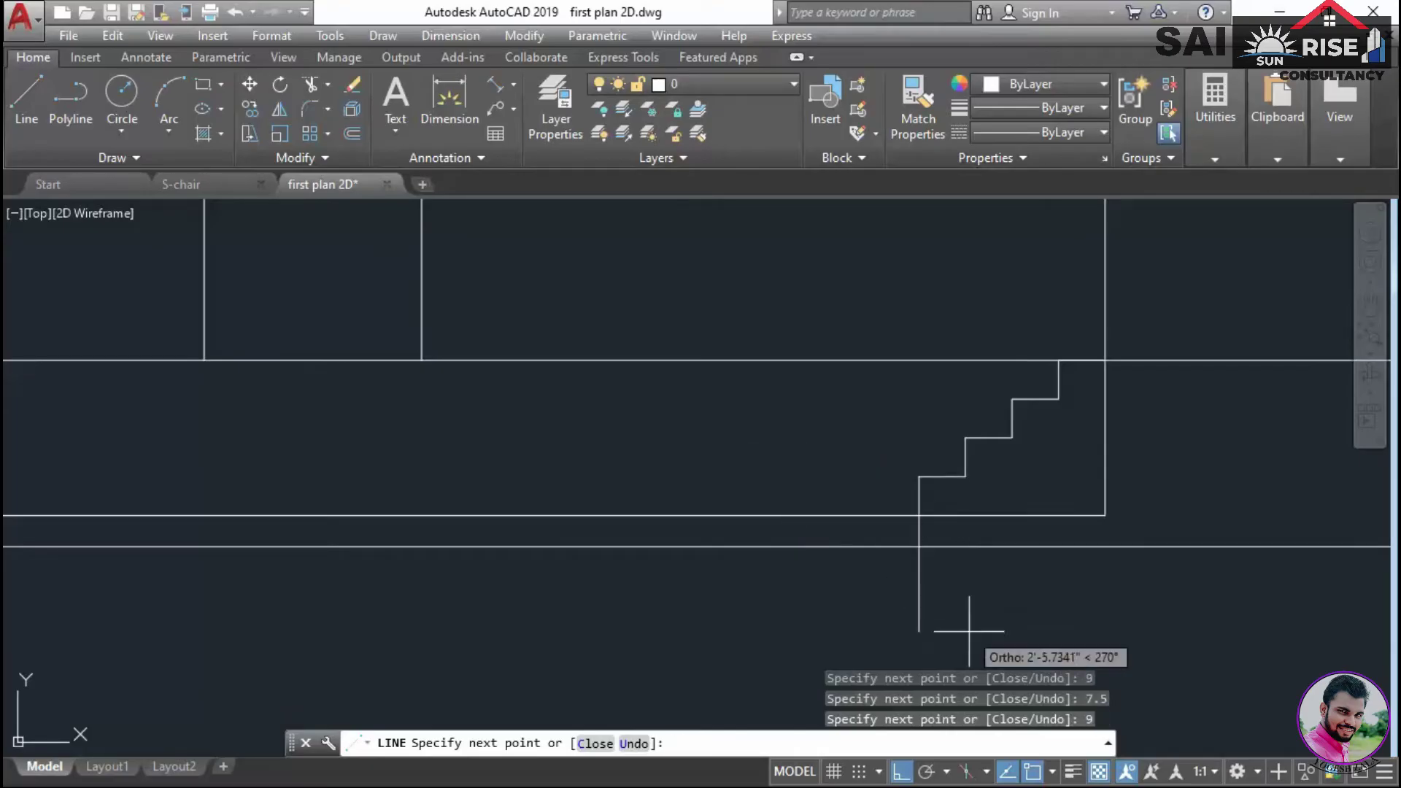
text(7.52)
key(Return)
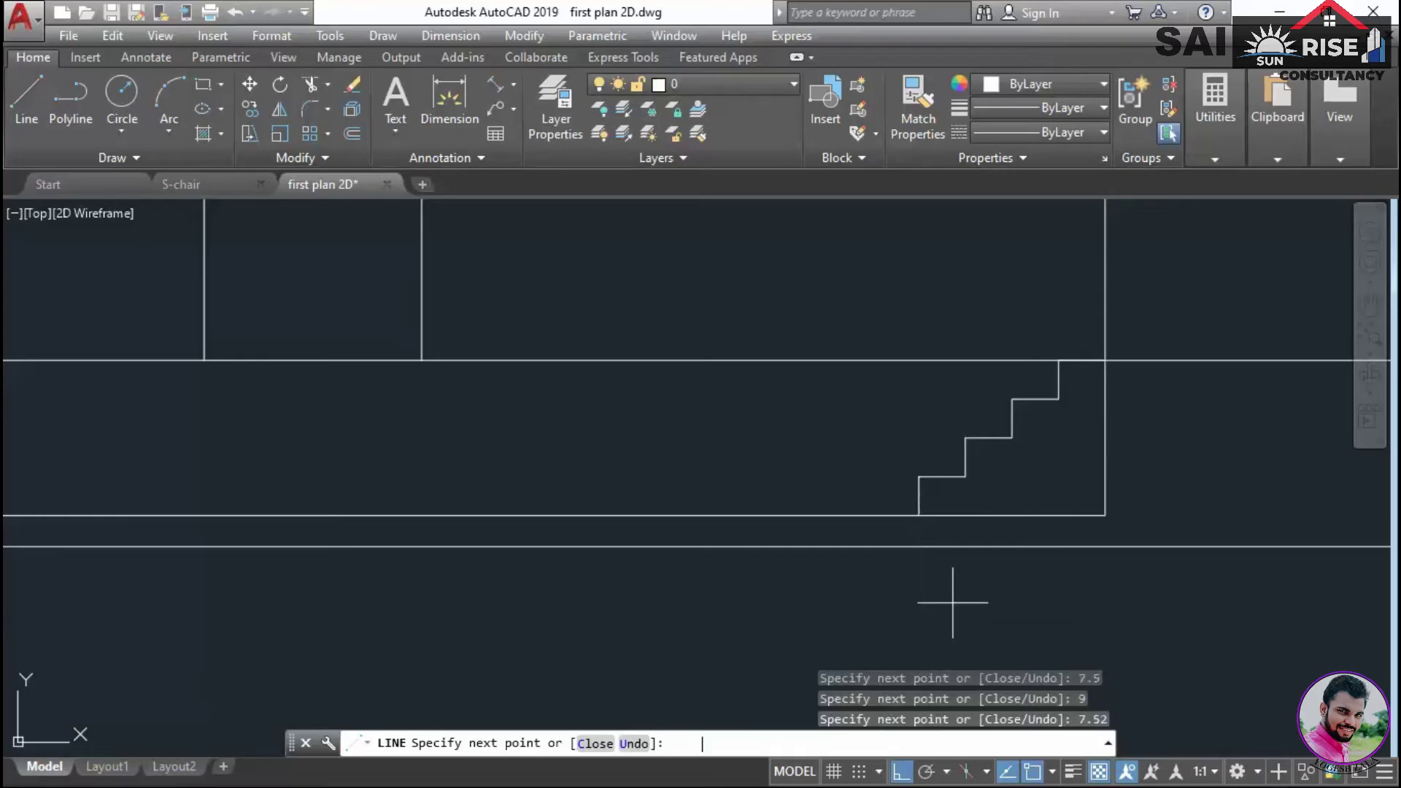
key(Escape)
Trim the ground line under the entrance steps and the porch vertical below the floor level line
middle_drag(1072, 509, 1104, 566)
text(tr)
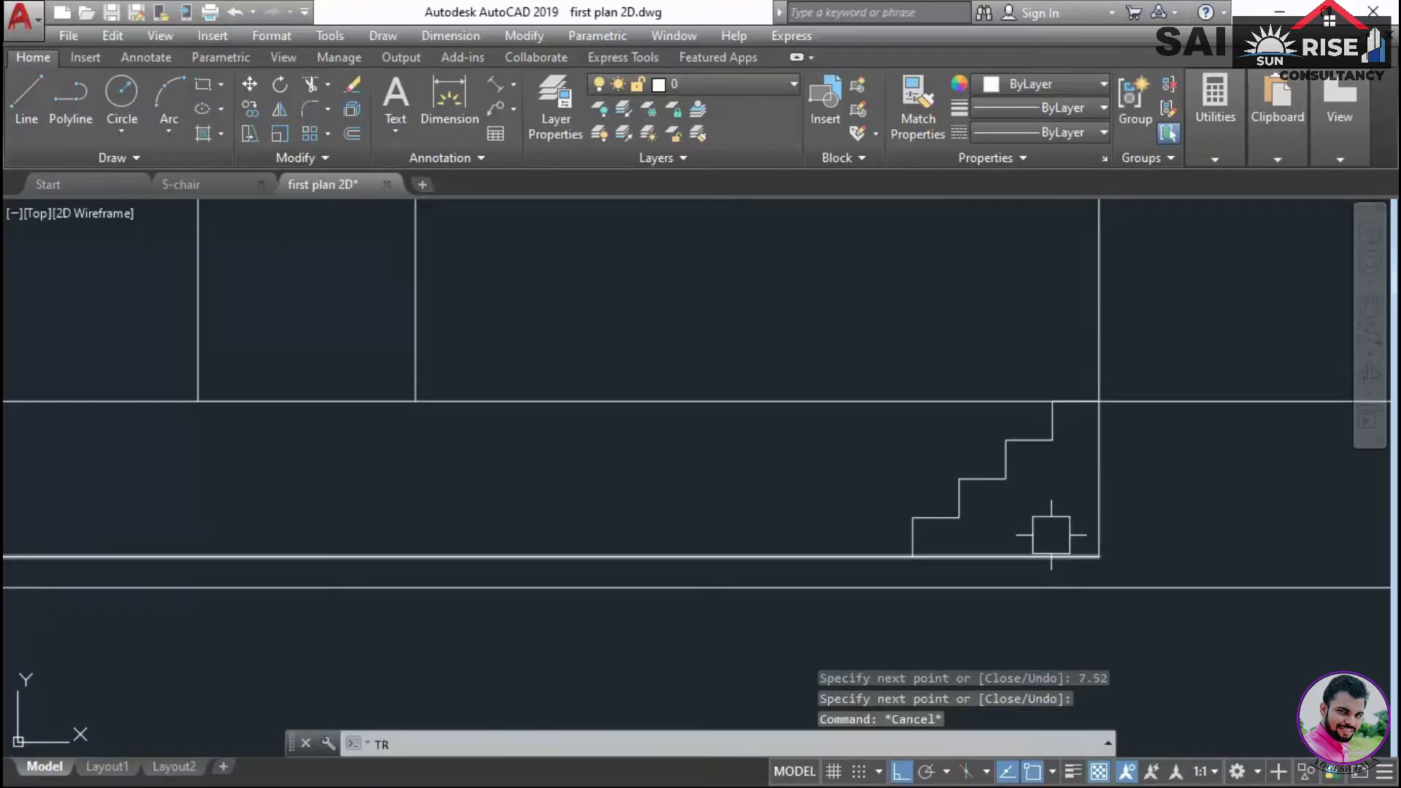
key(Return)
key(Return)
click(1017, 550)
click(1110, 491)
scroll(1078, 502, down, 6)
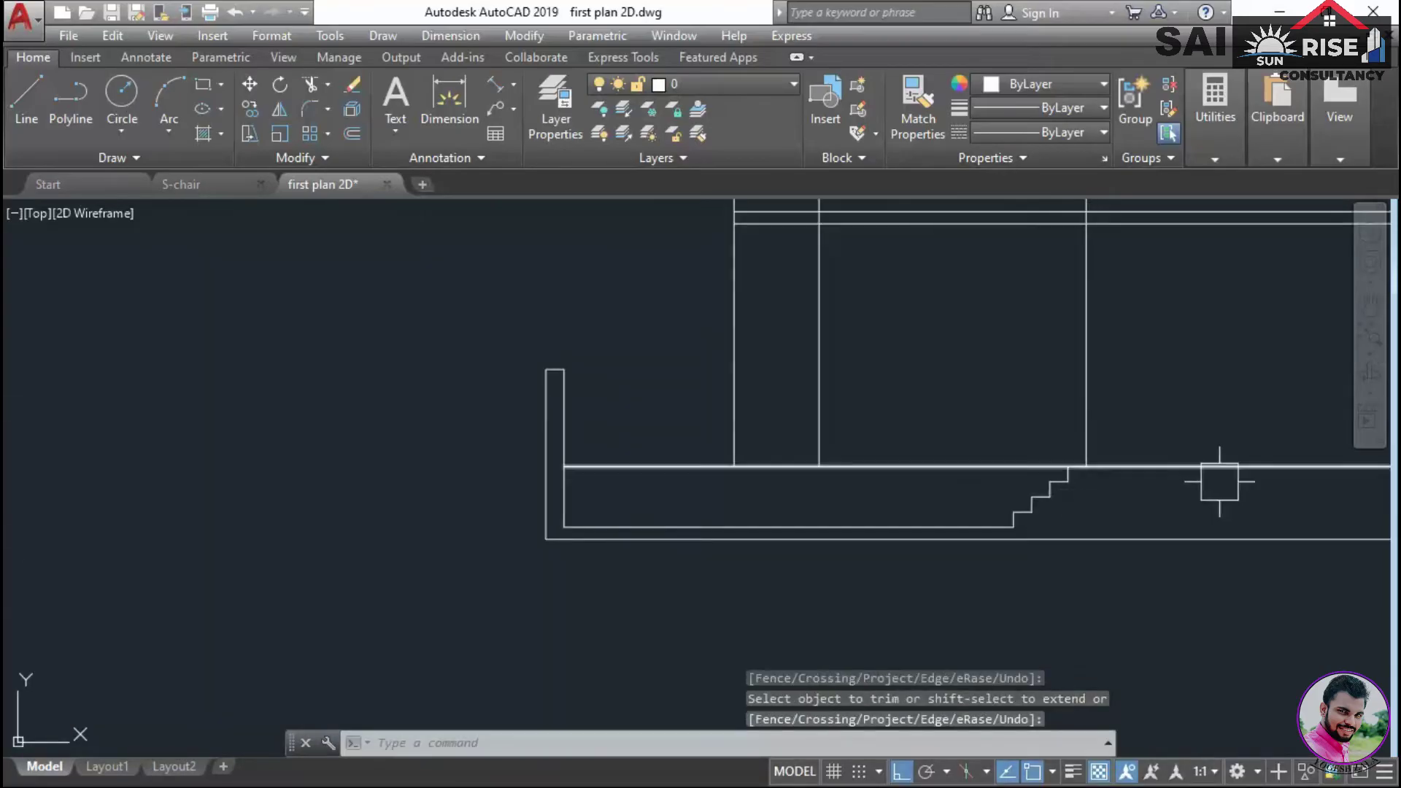
key(Escape)
Examine the floor plan's front entrance and measure the wall segment beside the front door with a linear dimension
middle_drag(1114, 554, 1063, 471)
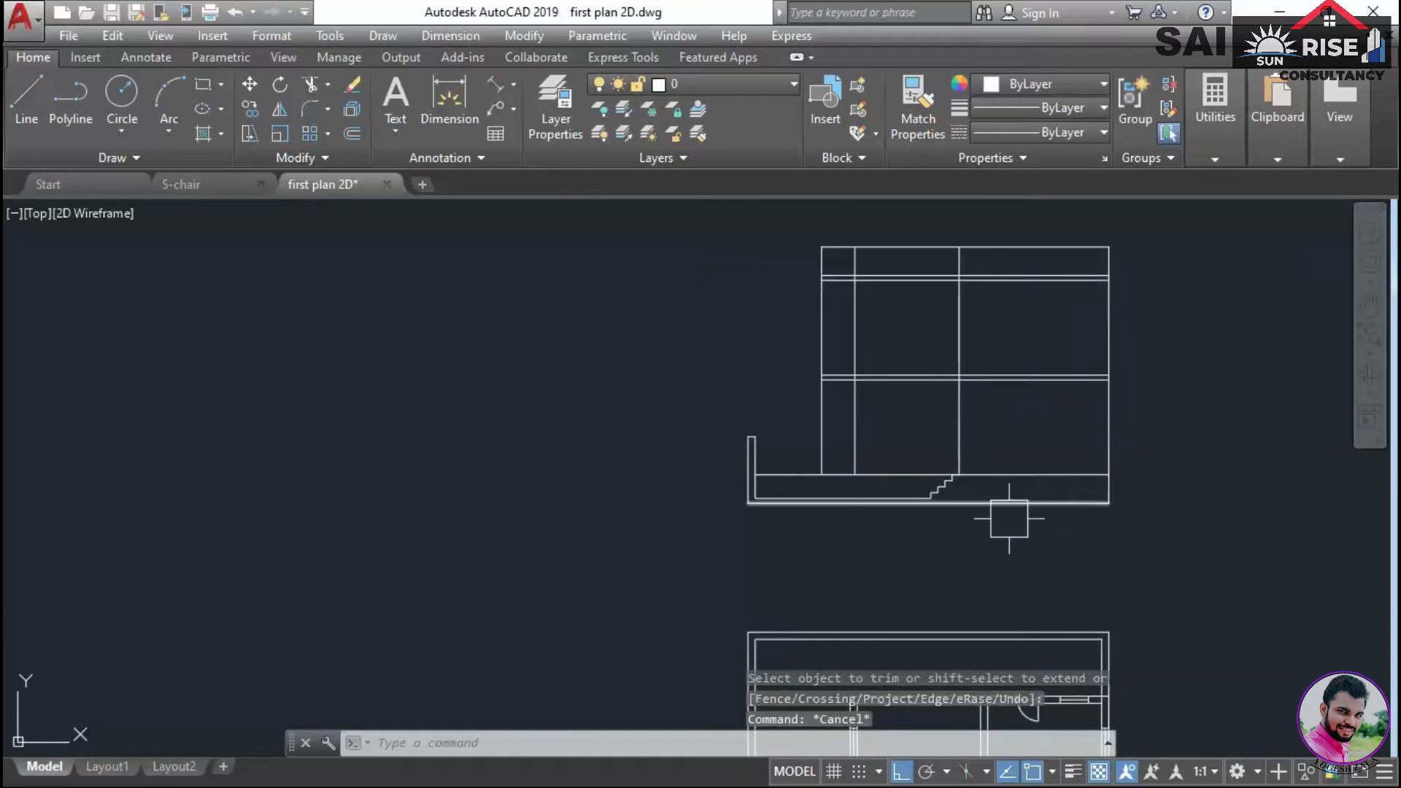
middle_drag(1007, 510, 1022, 335)
middle_drag(1025, 723, 1027, 537)
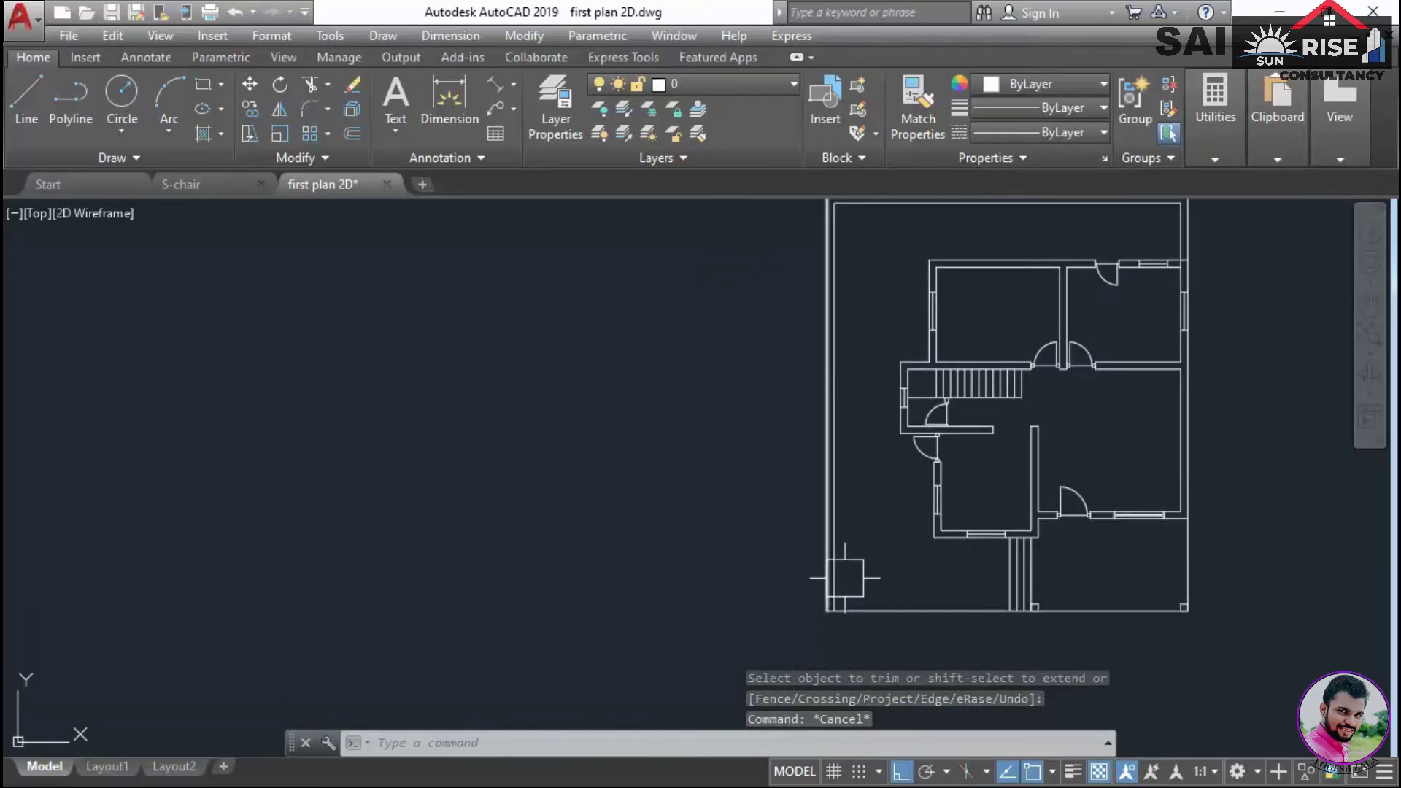
middle_drag(1095, 483, 1049, 563)
scroll(1049, 563, up, 5)
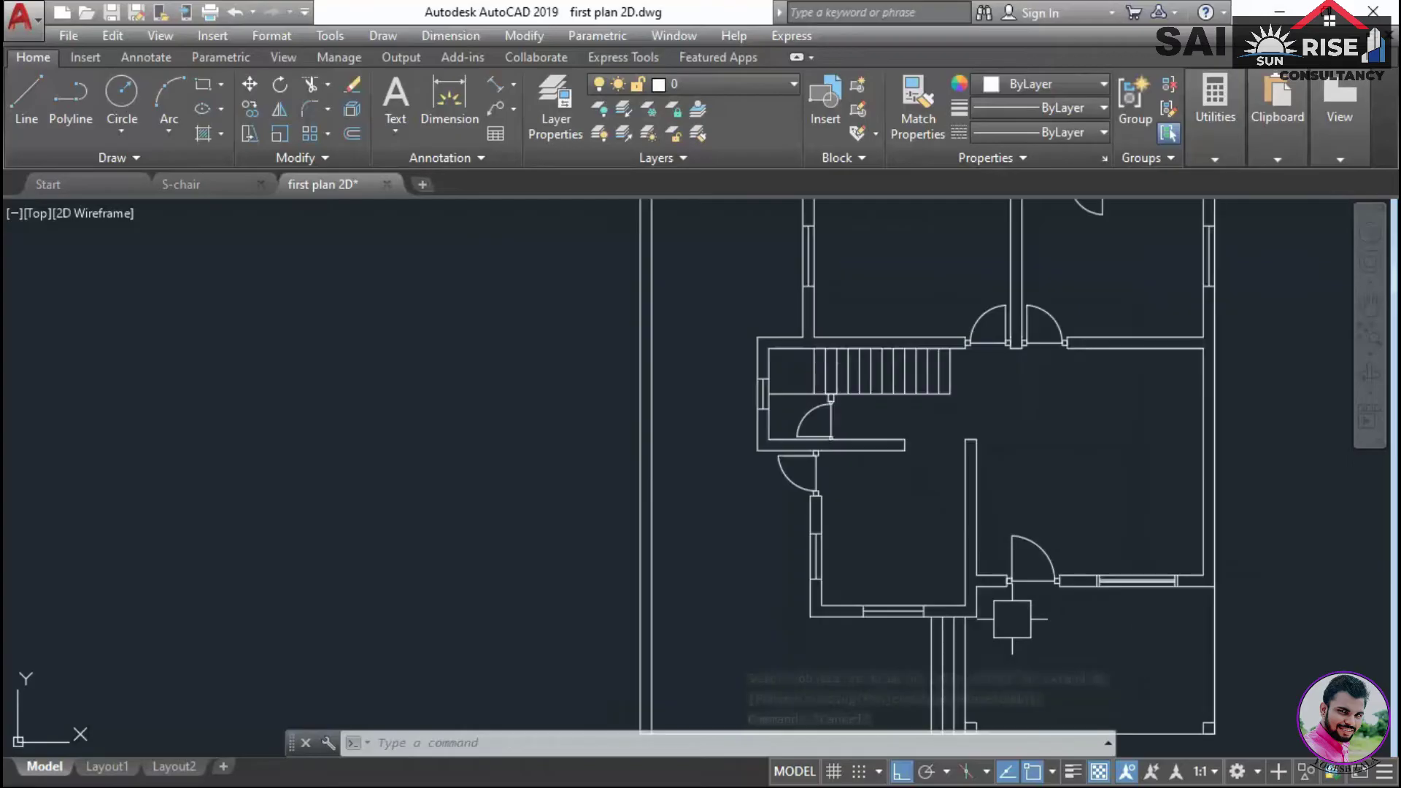
click(514, 85)
click(471, 118)
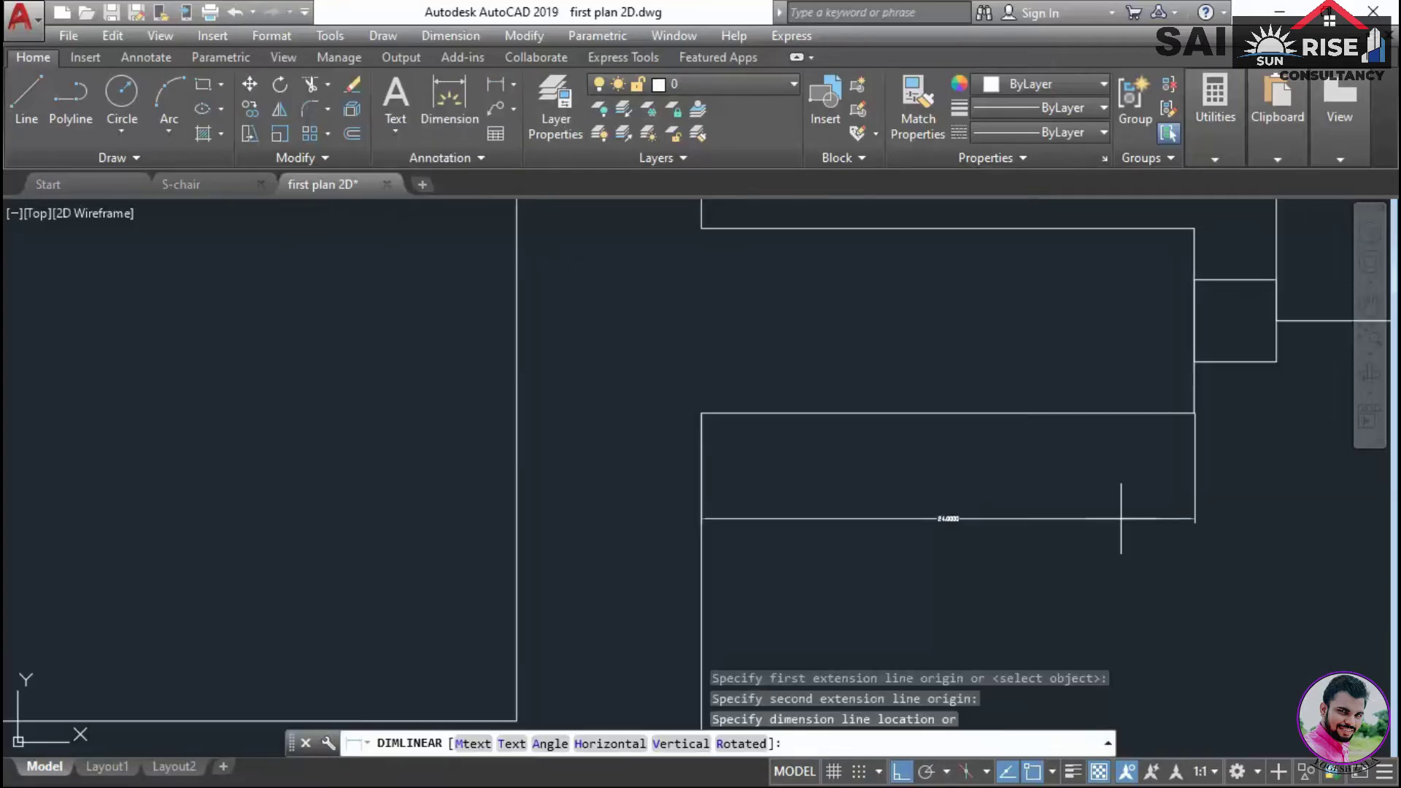
scroll(1082, 515, up, 4)
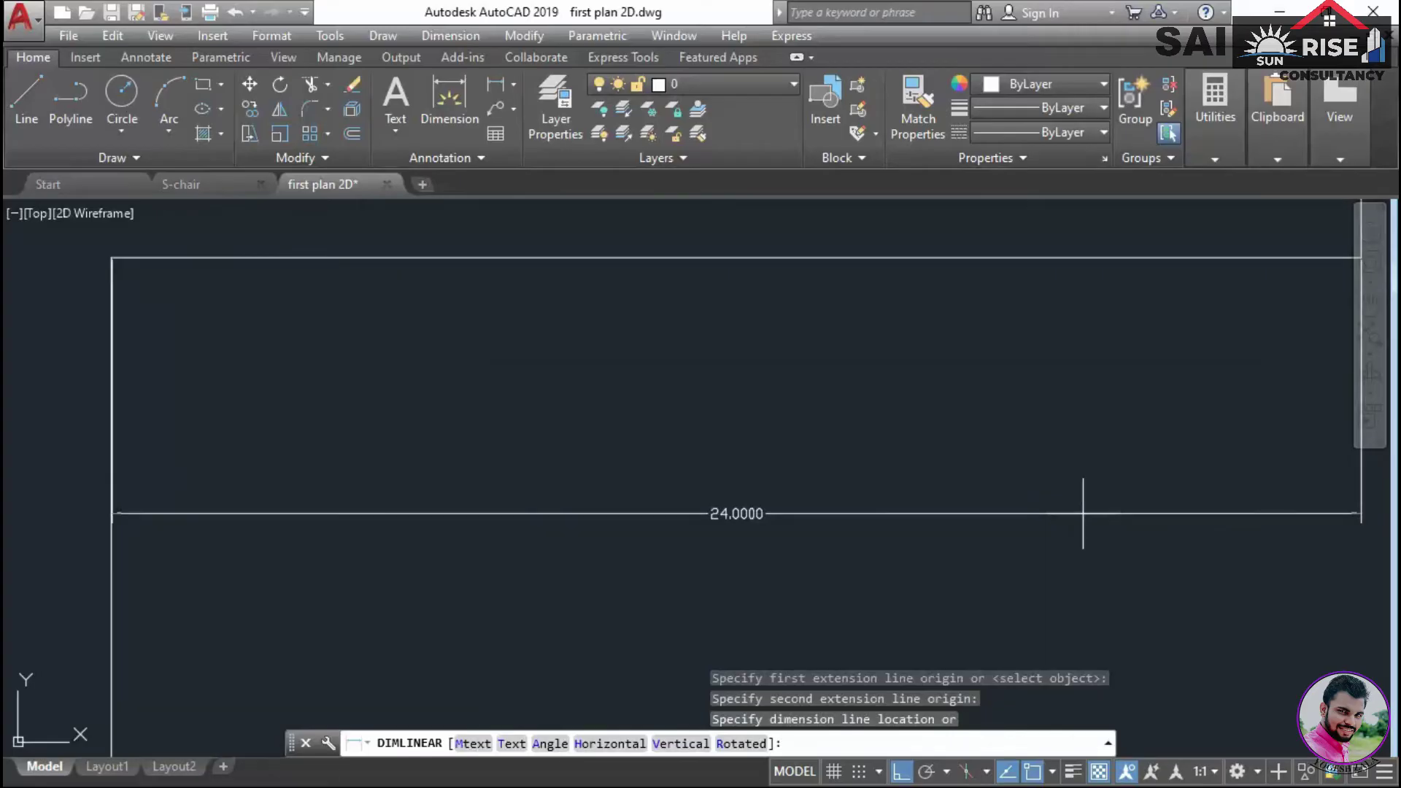
key(Escape)
scroll(1082, 515, down, 8)
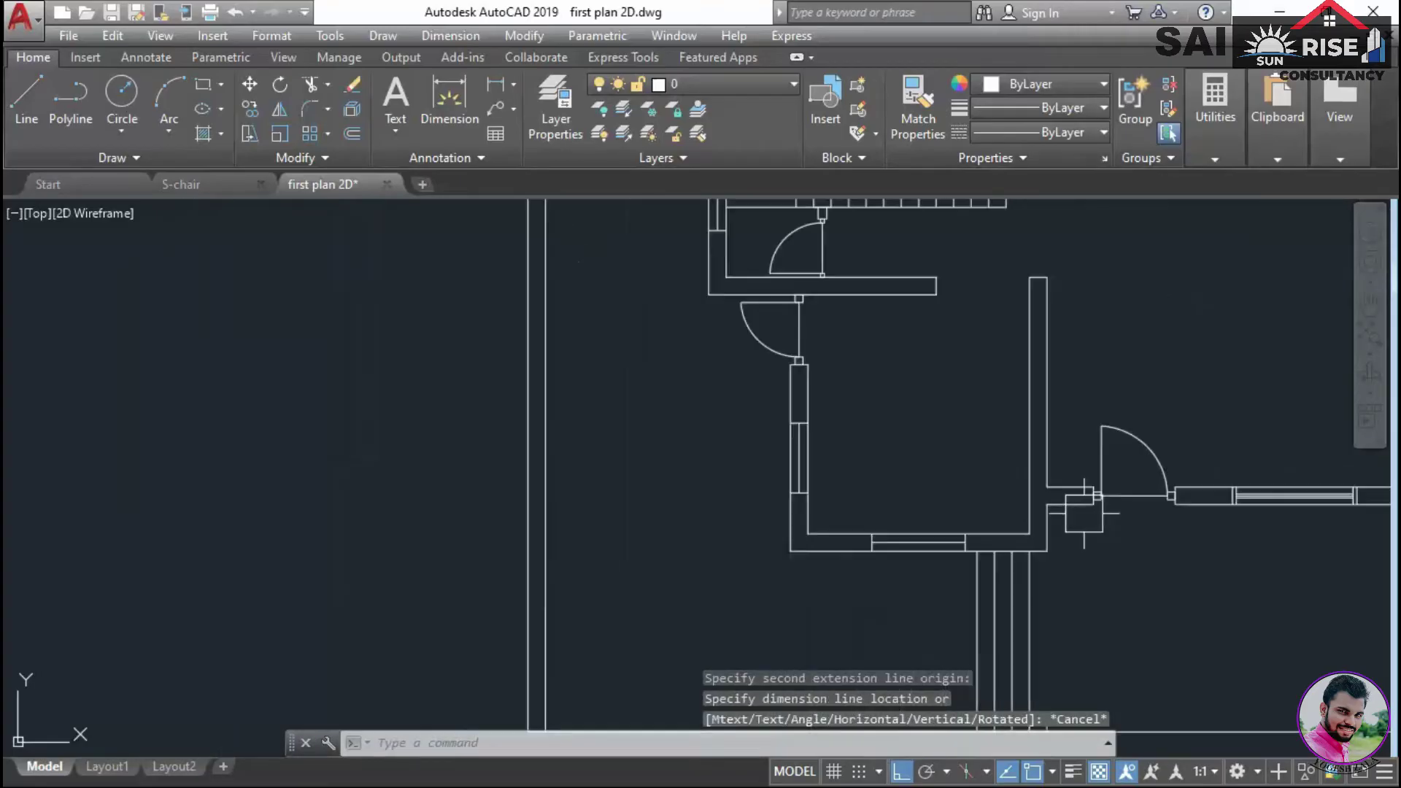
scroll(1116, 523, up, 4)
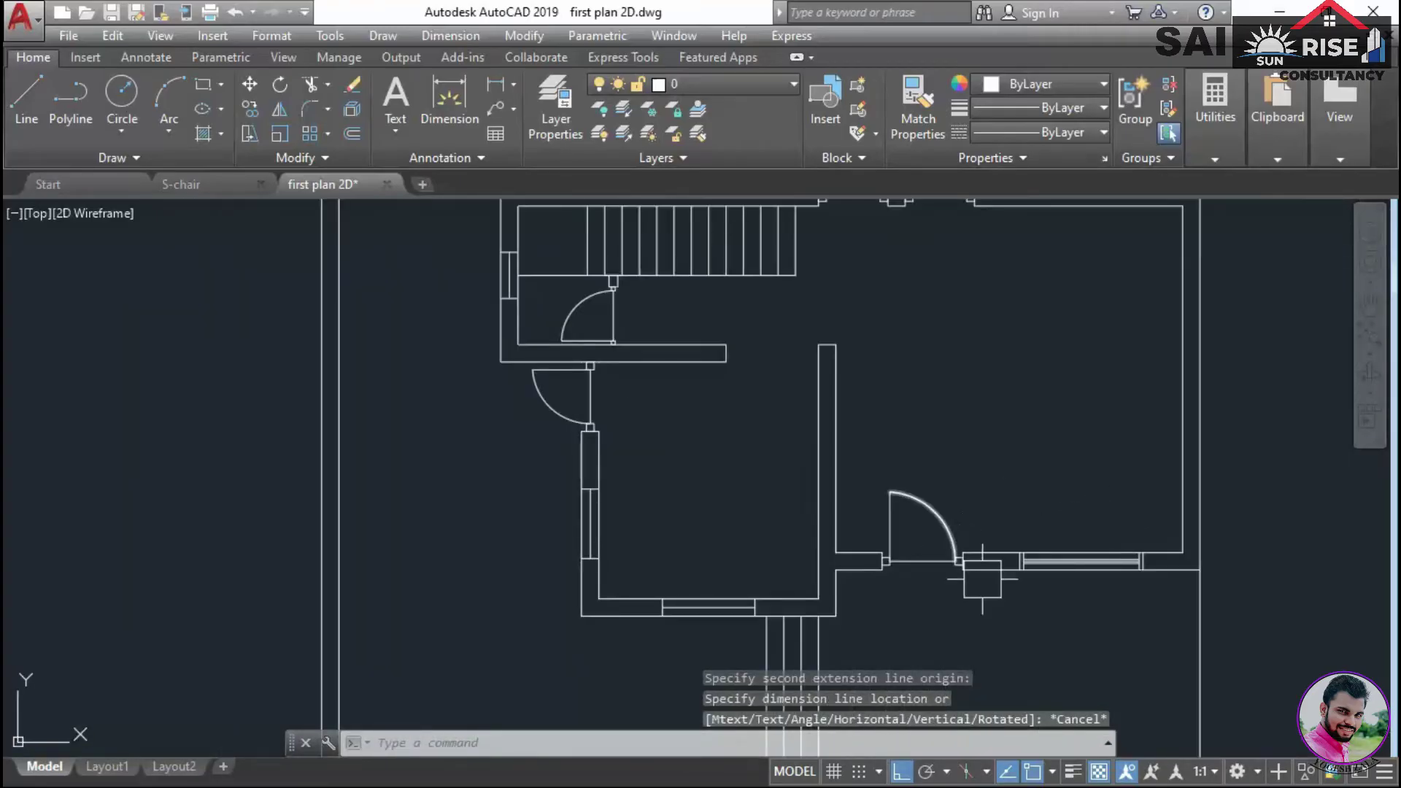
scroll(960, 438, down, 6)
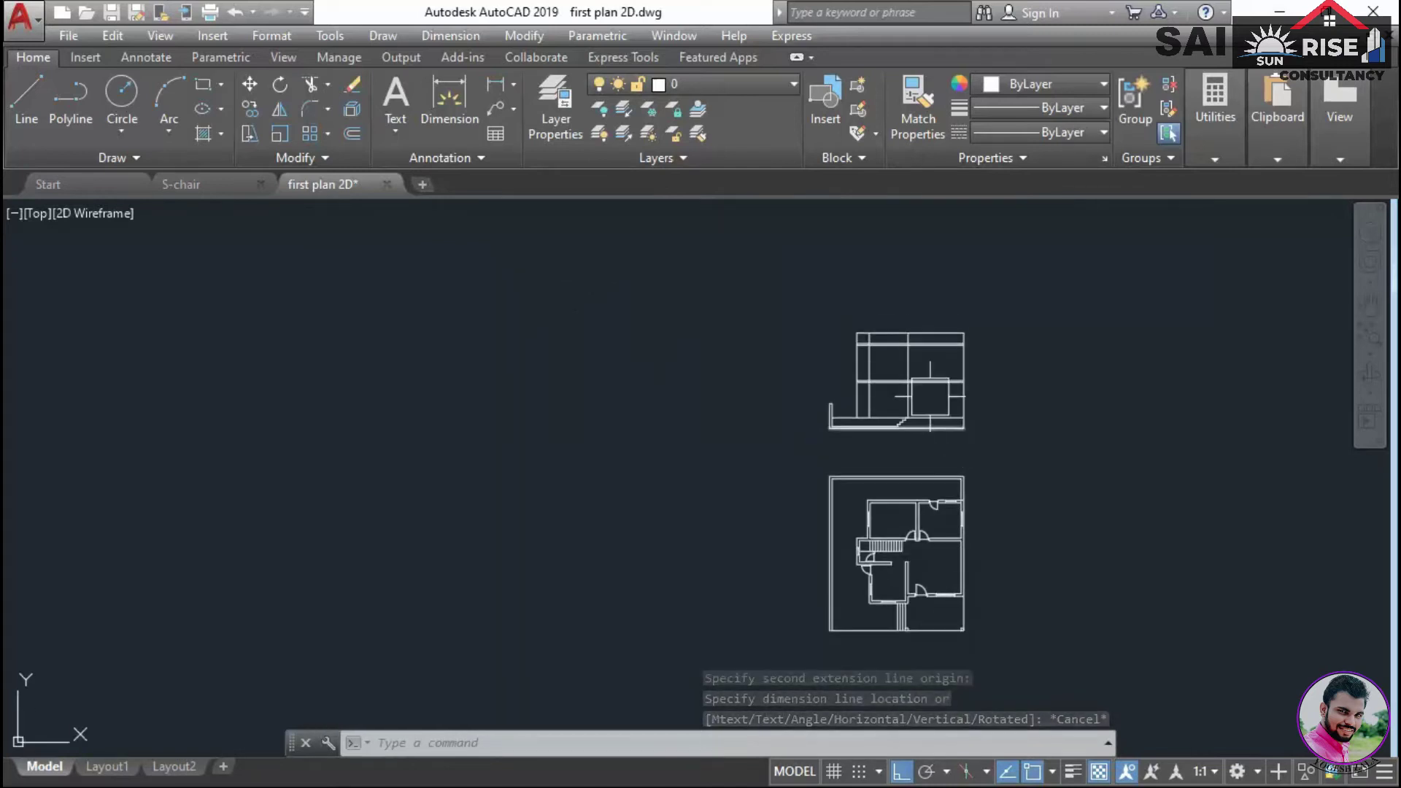
Offset the porch-side house vertical 2' to the right to set the door's first jamb
scroll(929, 397, up, 8)
text(o)
key(Return)
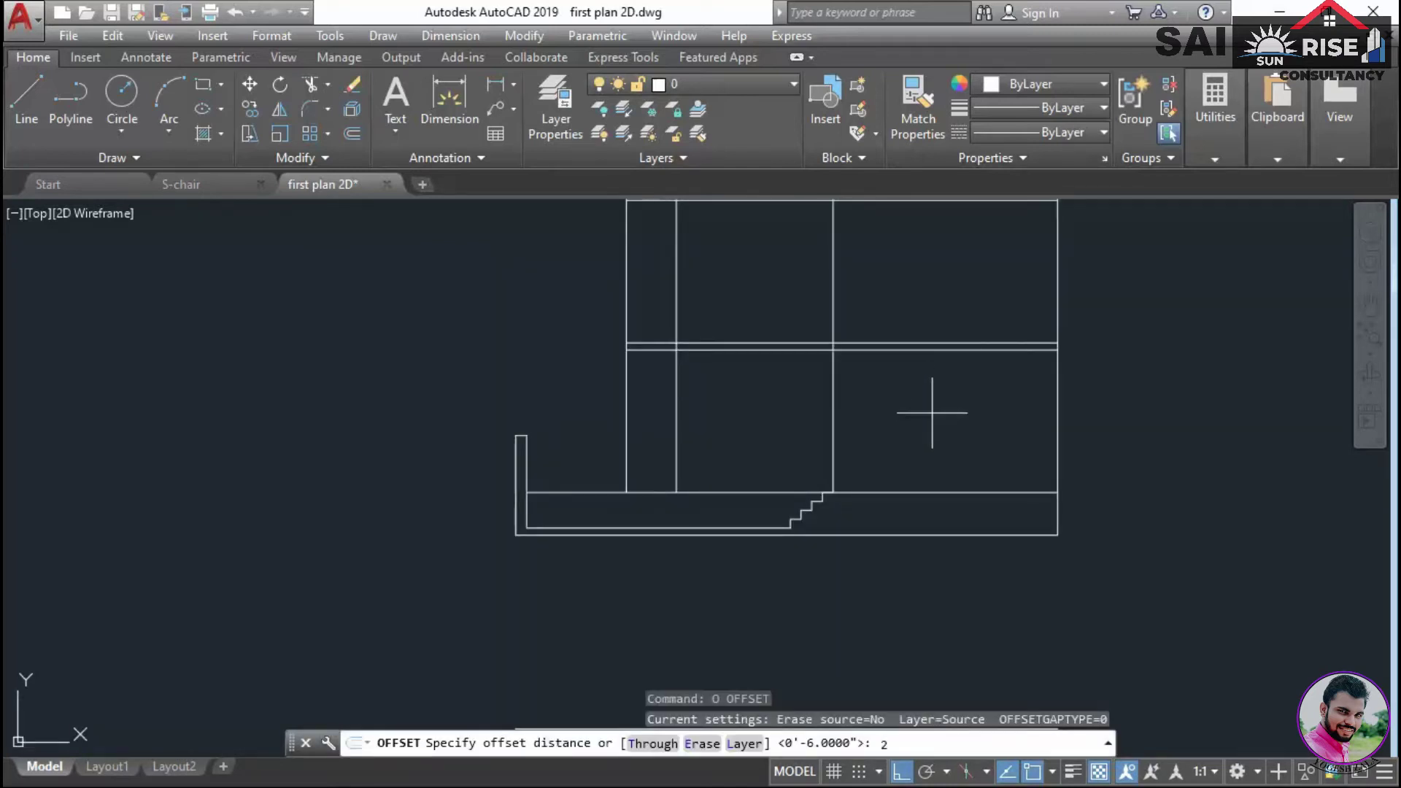
text(2')
key(Return)
click(838, 423)
click(961, 435)
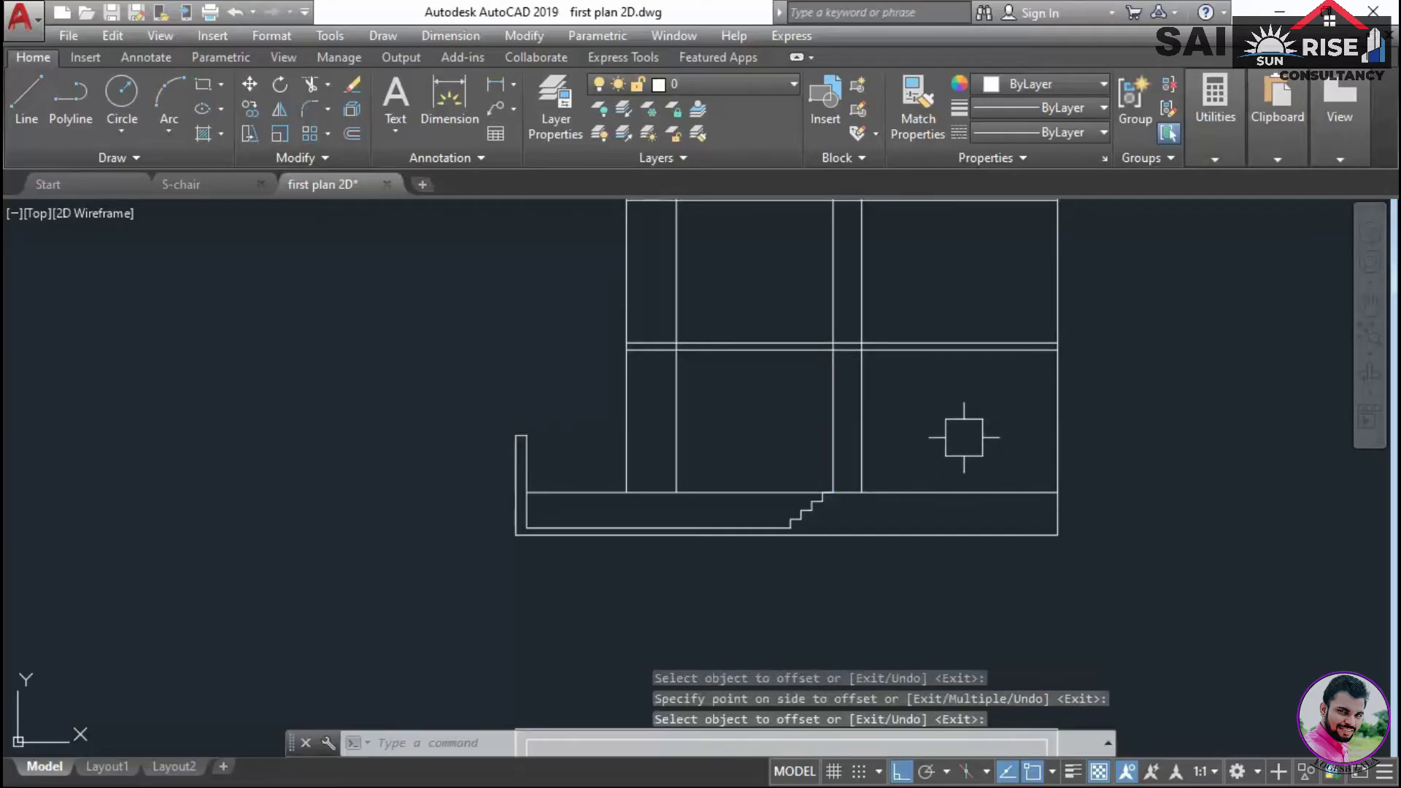
key(Return)
Offset the door's first jamb line 3'6" to the right to create the second jamb
key(Return)
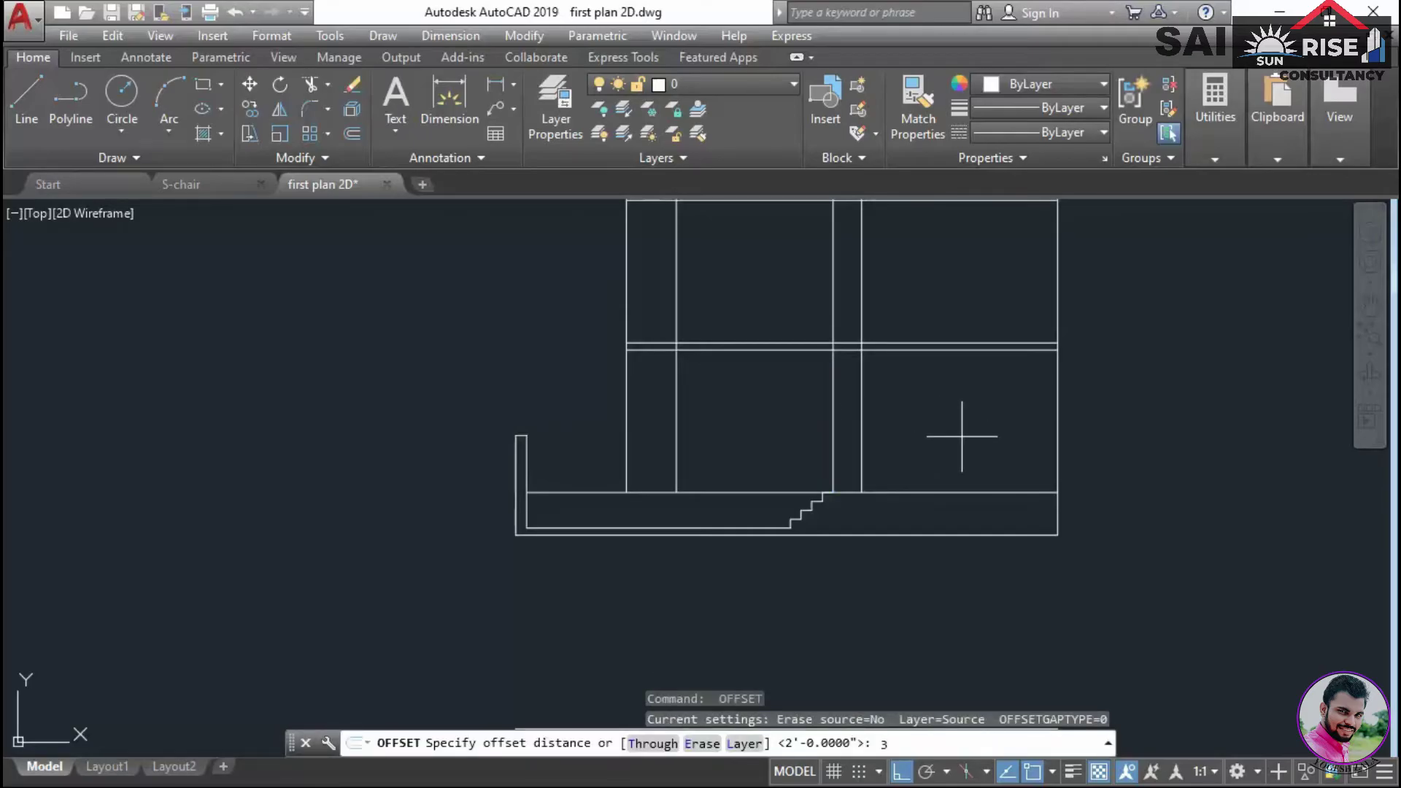
text(3'6)
key(Return)
scroll(907, 457, up, 2)
click(875, 460)
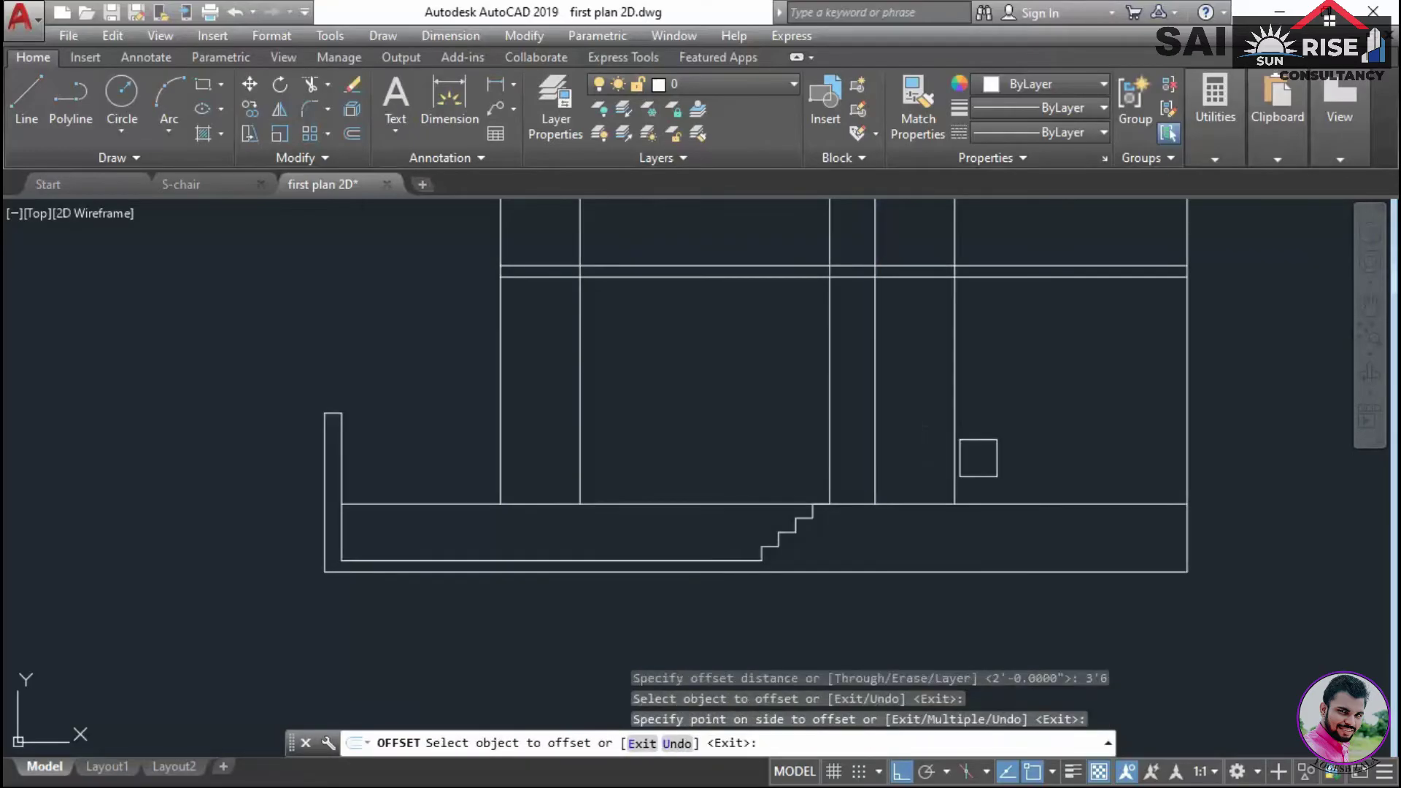
click(985, 460)
key(Return)
Offset the floor level line 7' upward for the door's head
text(o)
key(Return)
text(7')
key(Return)
click(1004, 502)
click(995, 369)
key(Return)
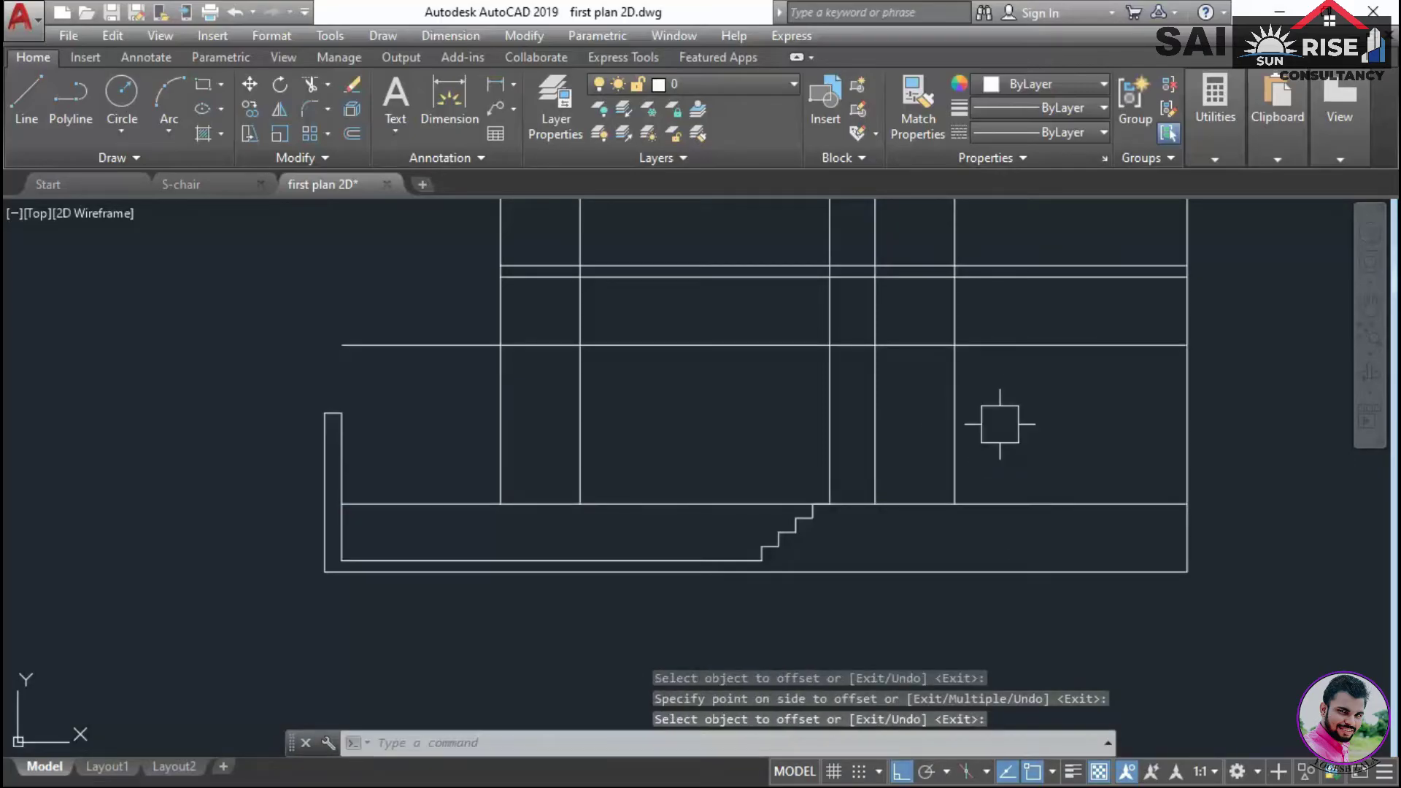
Fillet both jamb lines with the 7' head line to close the door outline with square corners
text(f)
key(Return)
scroll(912, 356, up, 2)
click(859, 382)
click(920, 334)
key(Return)
click(941, 338)
click(990, 416)
key(Return)
scroll(1123, 494, down, 5)
middle_drag(1138, 521, 994, 431)
key(Escape)
Check the front wall's window in the plan and draw a helper line along the floor level from the door's right jamb to the outer wall
middle_drag(1069, 610, 1060, 386)
middle_drag(990, 622, 1005, 581)
scroll(1004, 581, up, 6)
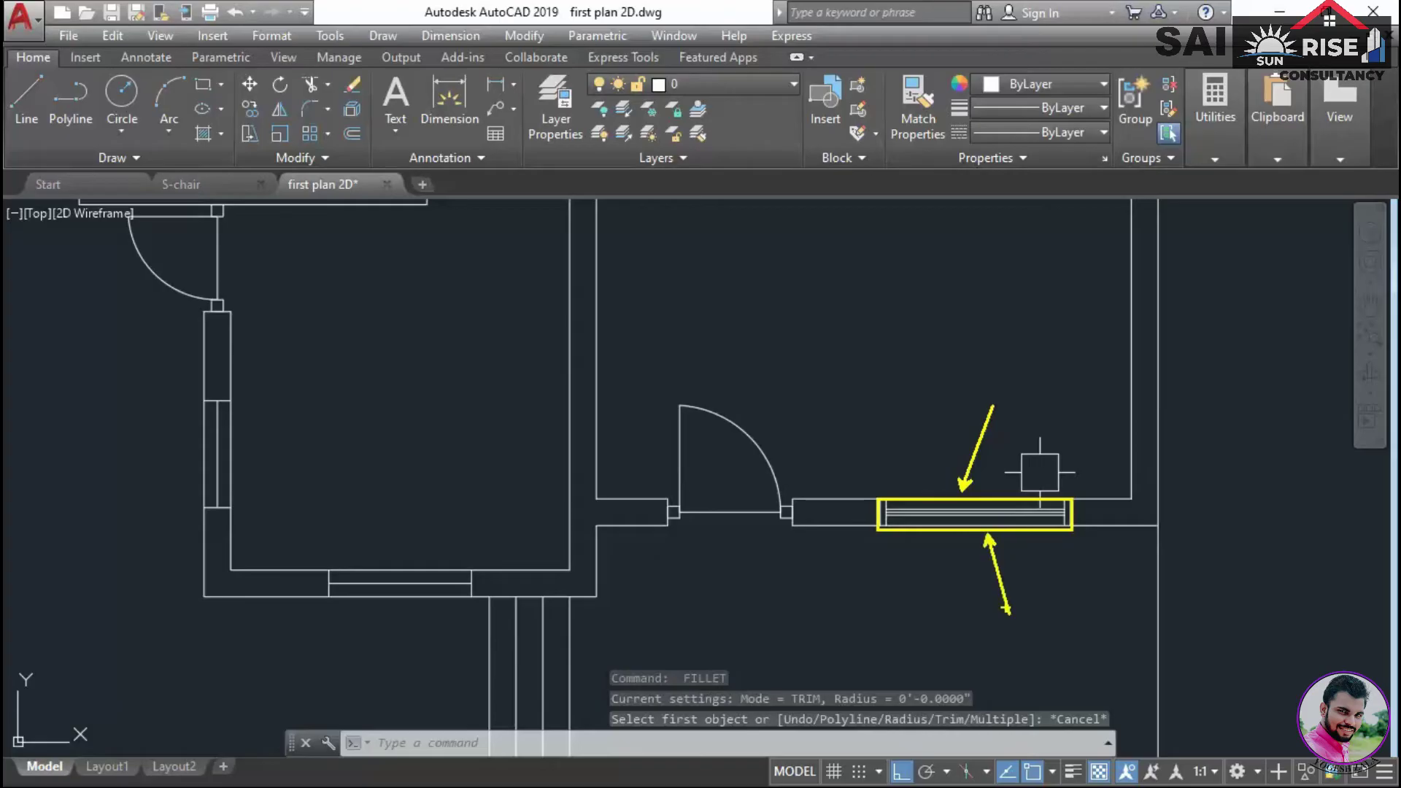
scroll(998, 598, down, 4)
key(Escape)
middle_drag(997, 485, 982, 634)
scroll(978, 406, up, 4)
text(l)
key(Return)
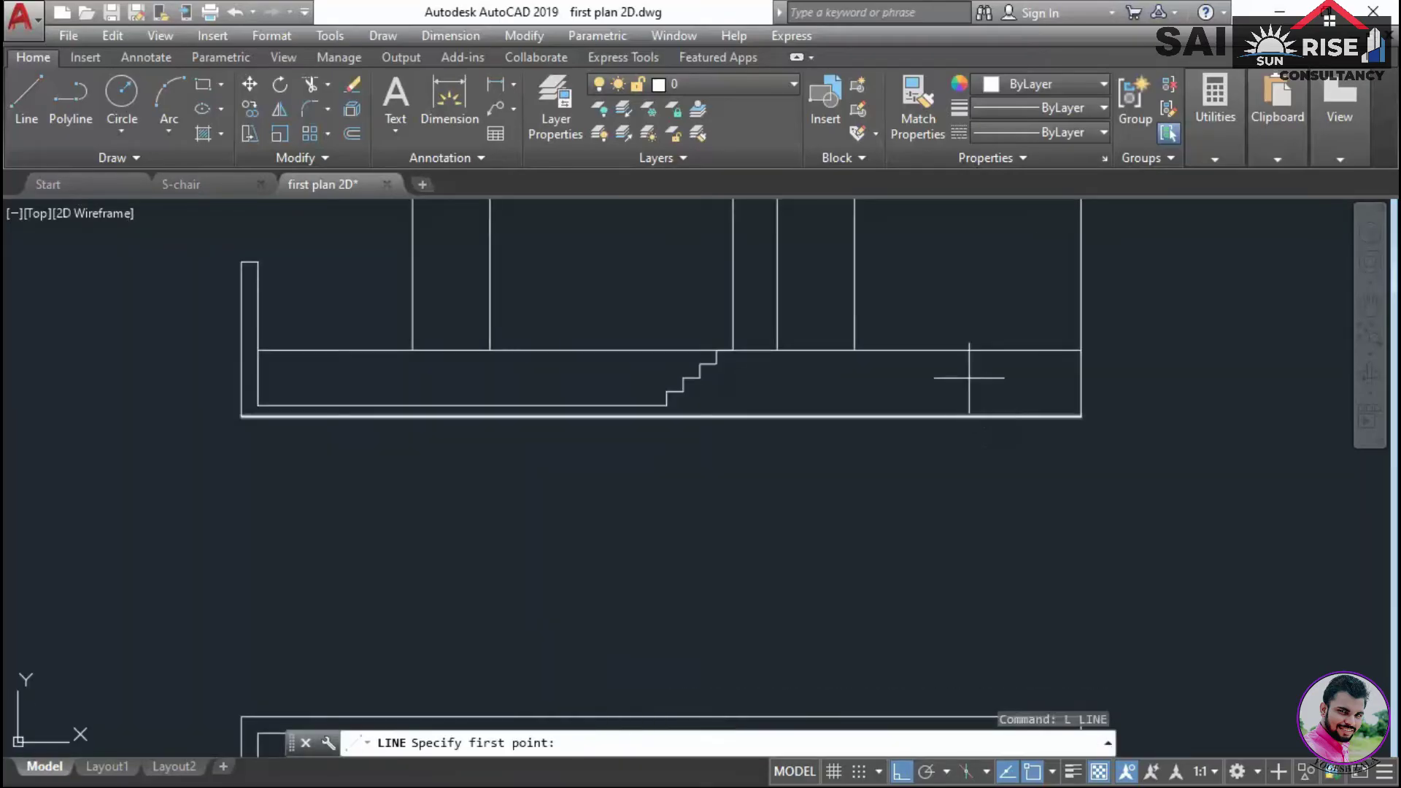
click(855, 350)
click(1080, 349)
key(Return)
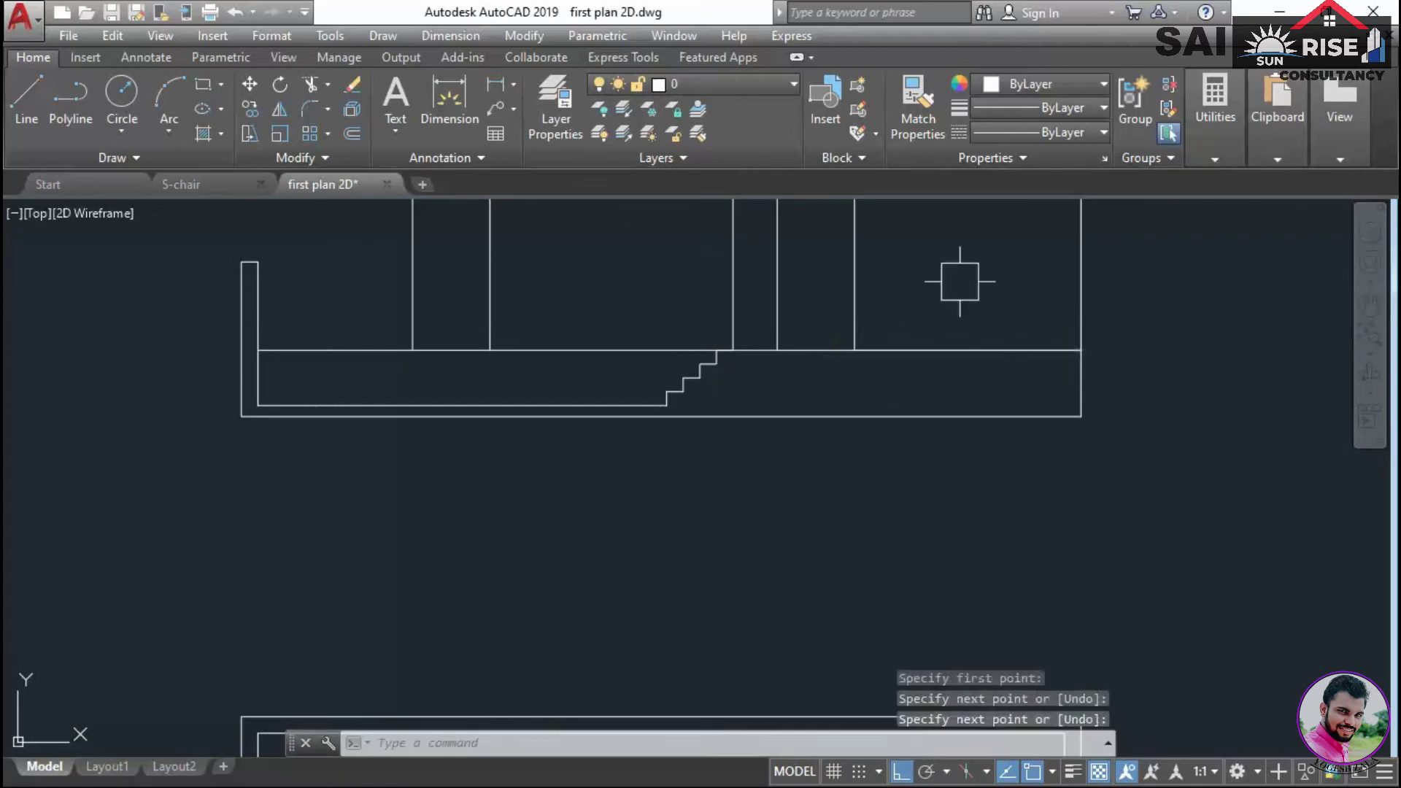
Draw a 3' vertical line up from the helper line's midpoint and delete the helper line
middle_drag(954, 275, 958, 412)
key(Return)
click(972, 485)
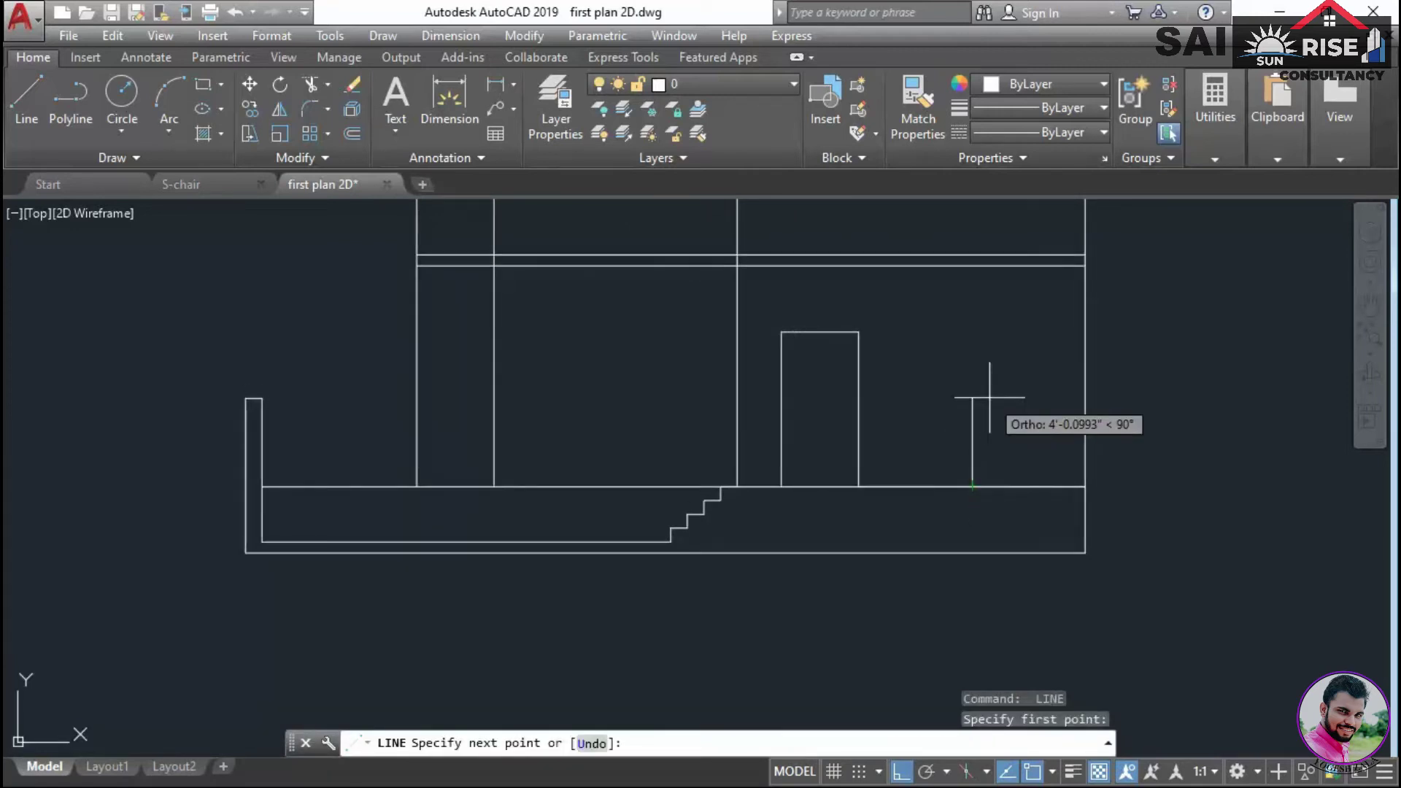
text(3')
key(Return)
key(Return)
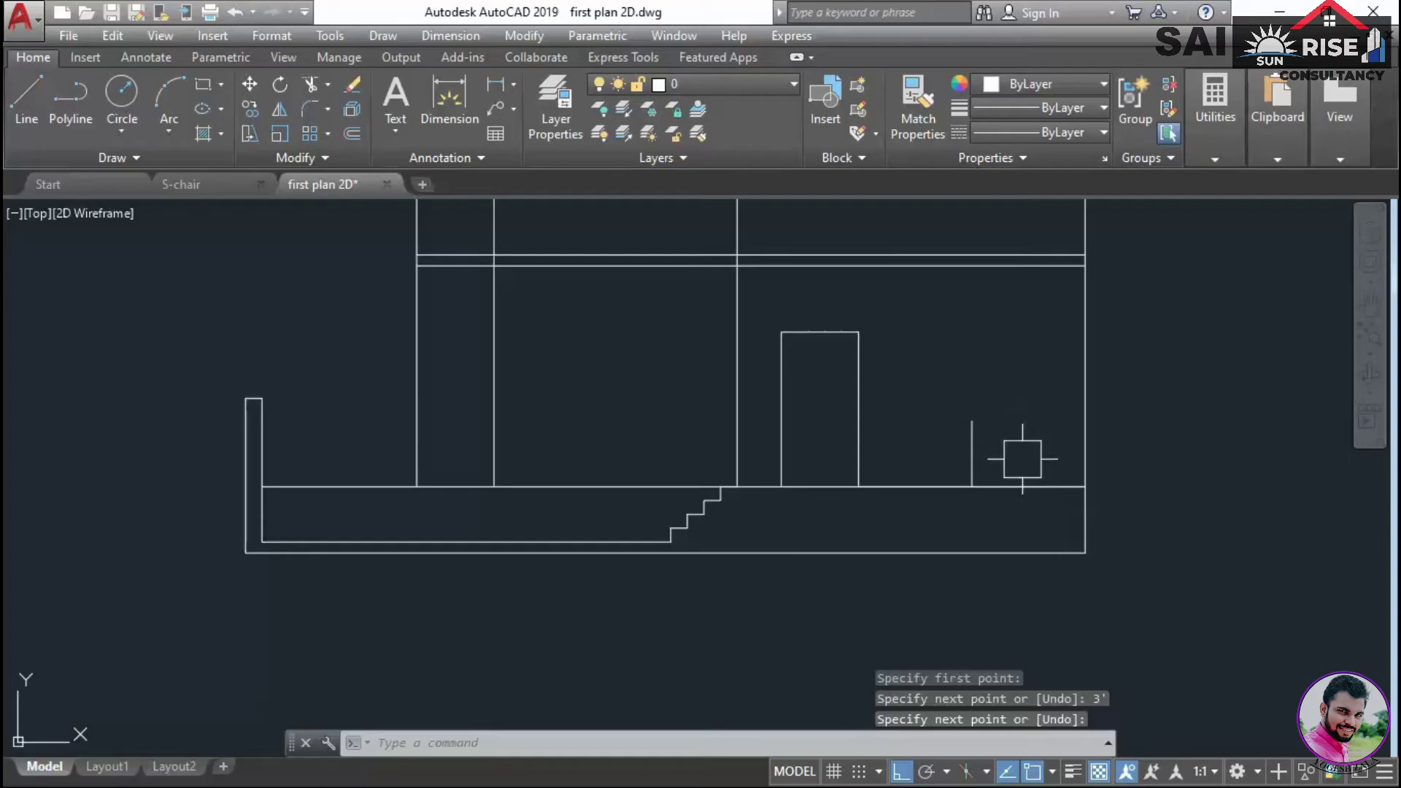
click(1025, 487)
key(Delete)
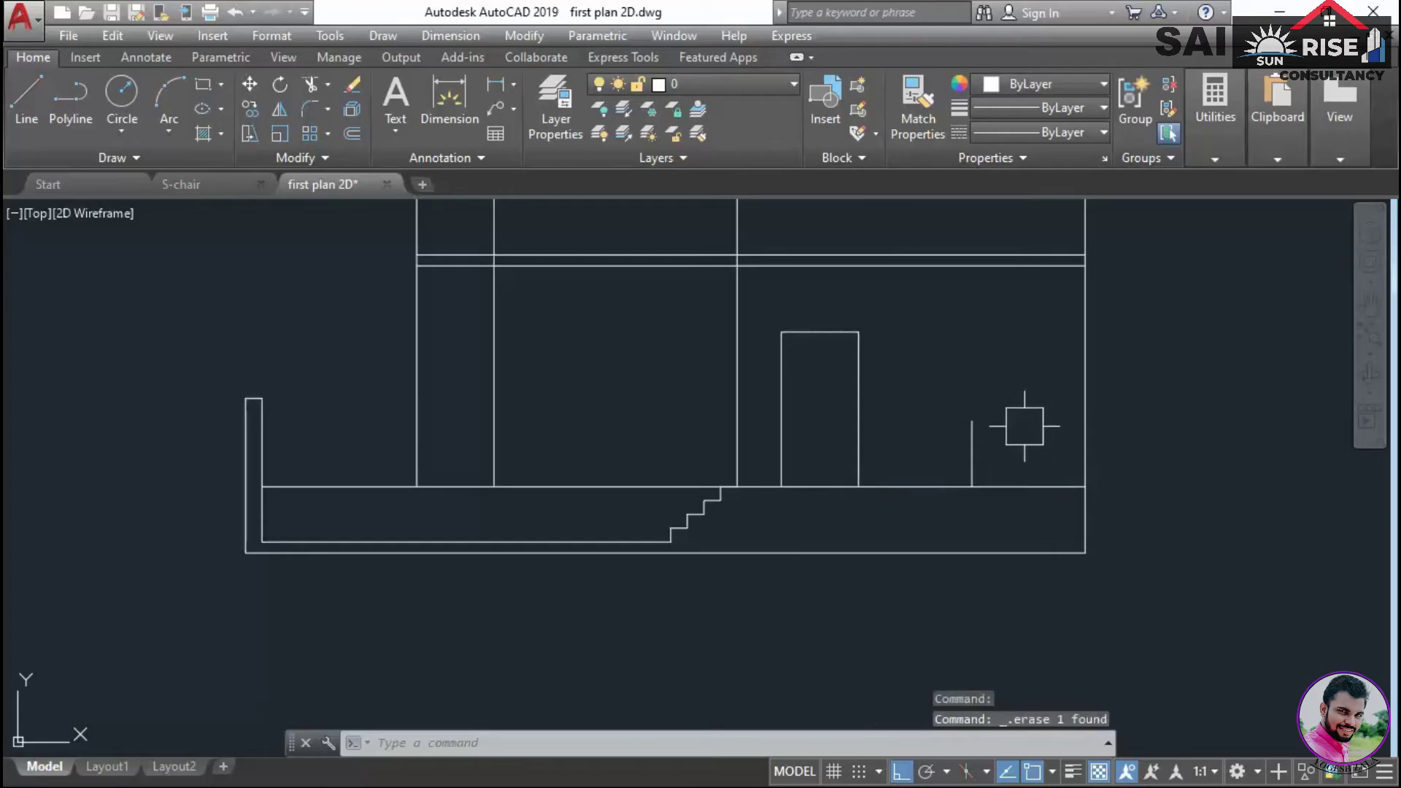
Offset the 3' vertical line 2'6" to both sides for the window's width and delete the centre line
text(o)
key(Return)
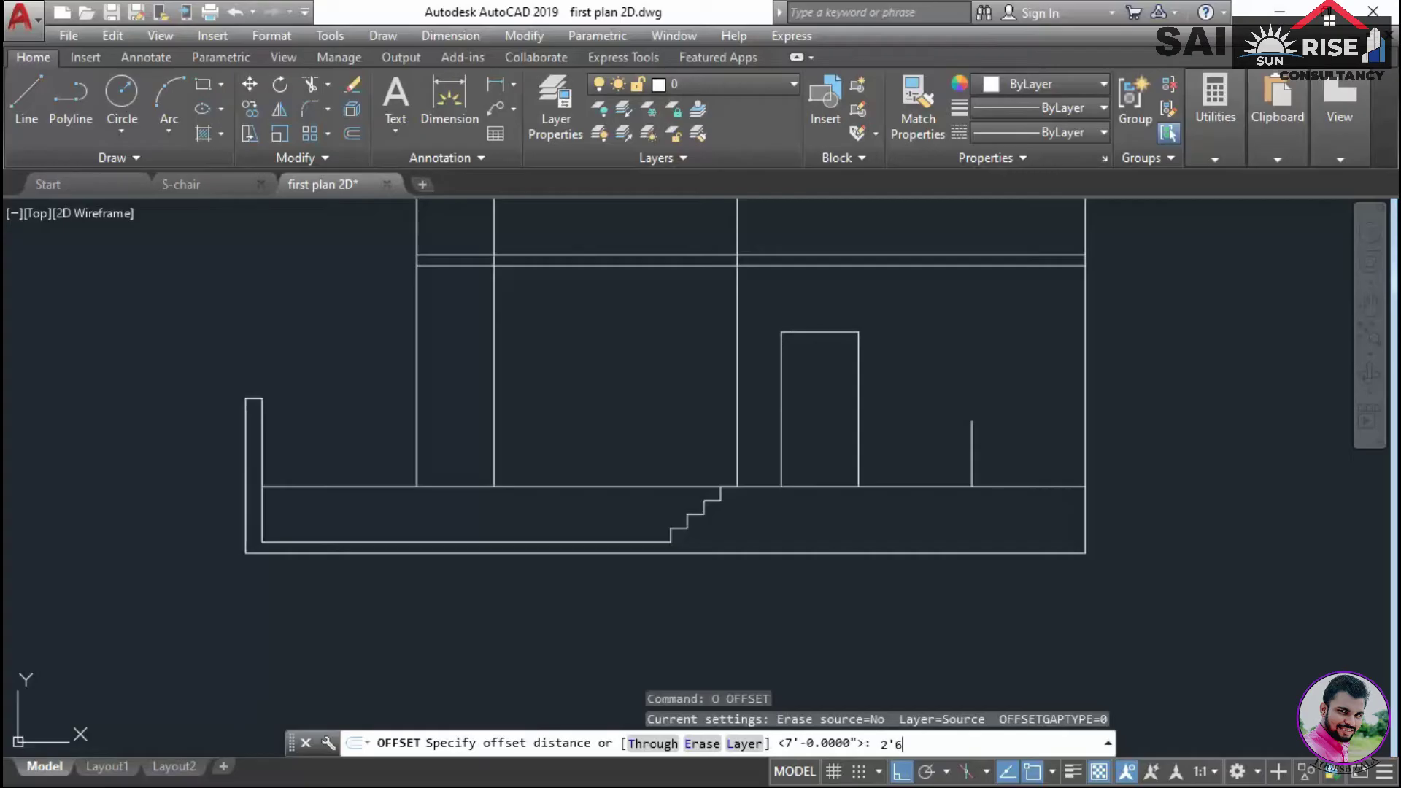
key(Return)
scroll(985, 472, up, 2)
click(974, 466)
click(1047, 456)
click(953, 441)
click(894, 445)
key(Return)
click(964, 447)
key(Delete)
Draw the window's sill line between the upper ends of the two 3' verticals
middle_drag(979, 447, 989, 469)
text(L)
key(Return)
click(880, 422)
click(1057, 421)
key(Return)
Offset the window's sill line 4' upward for the window head
text(O)
key(Return)
text(4')
key(Return)
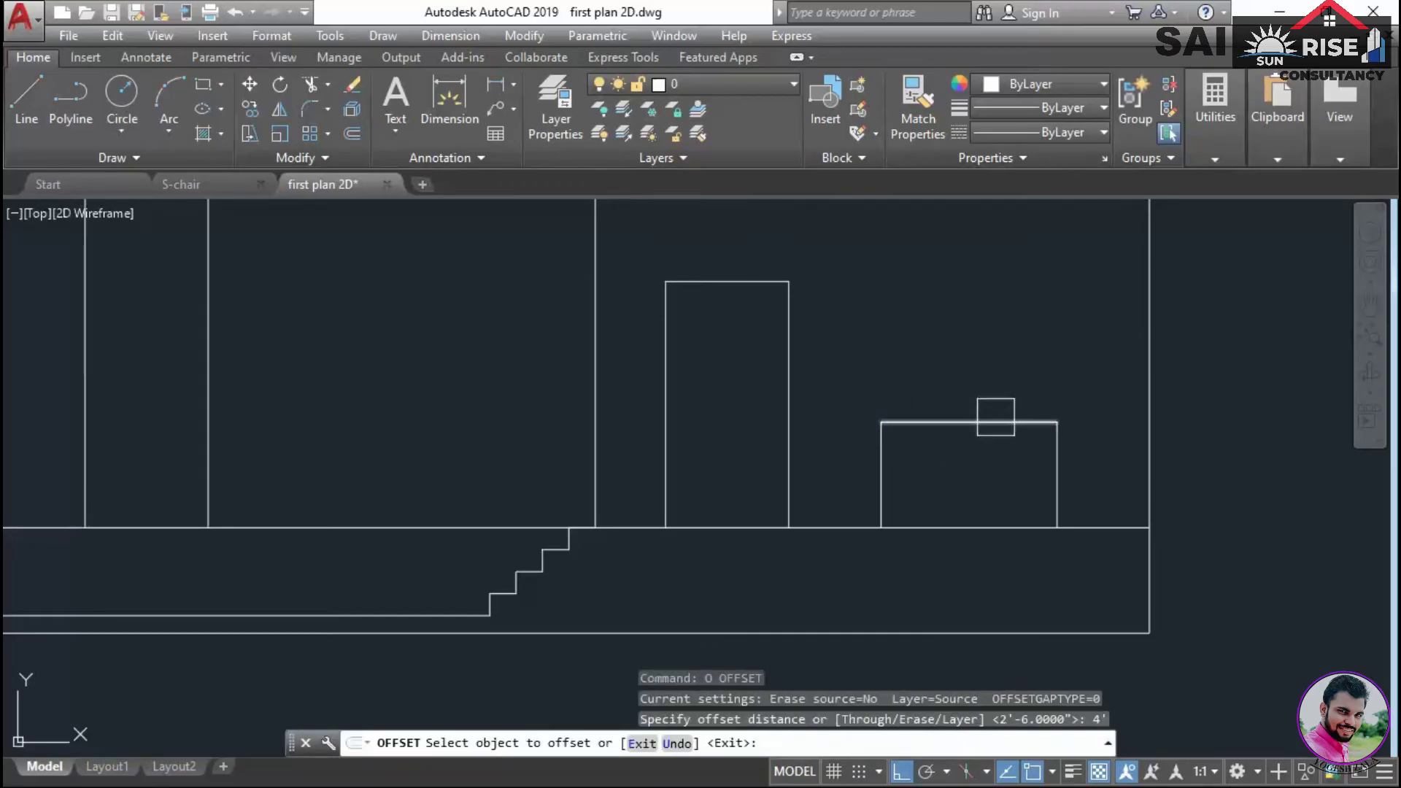
click(992, 421)
click(988, 391)
key(Return)
Fillet the two window side lines with the head line to form square upper corners
text(F)
key(Return)
click(881, 476)
click(907, 282)
key(Return)
click(1055, 462)
click(1025, 282)
key(Return)
Fillet the window's side lines with the sill line to form square lower corners and remove the verticals below the sill
click(882, 381)
click(922, 420)
key(Return)
click(1037, 409)
click(1056, 379)
key(Return)
scroll(1053, 463, down, 4)
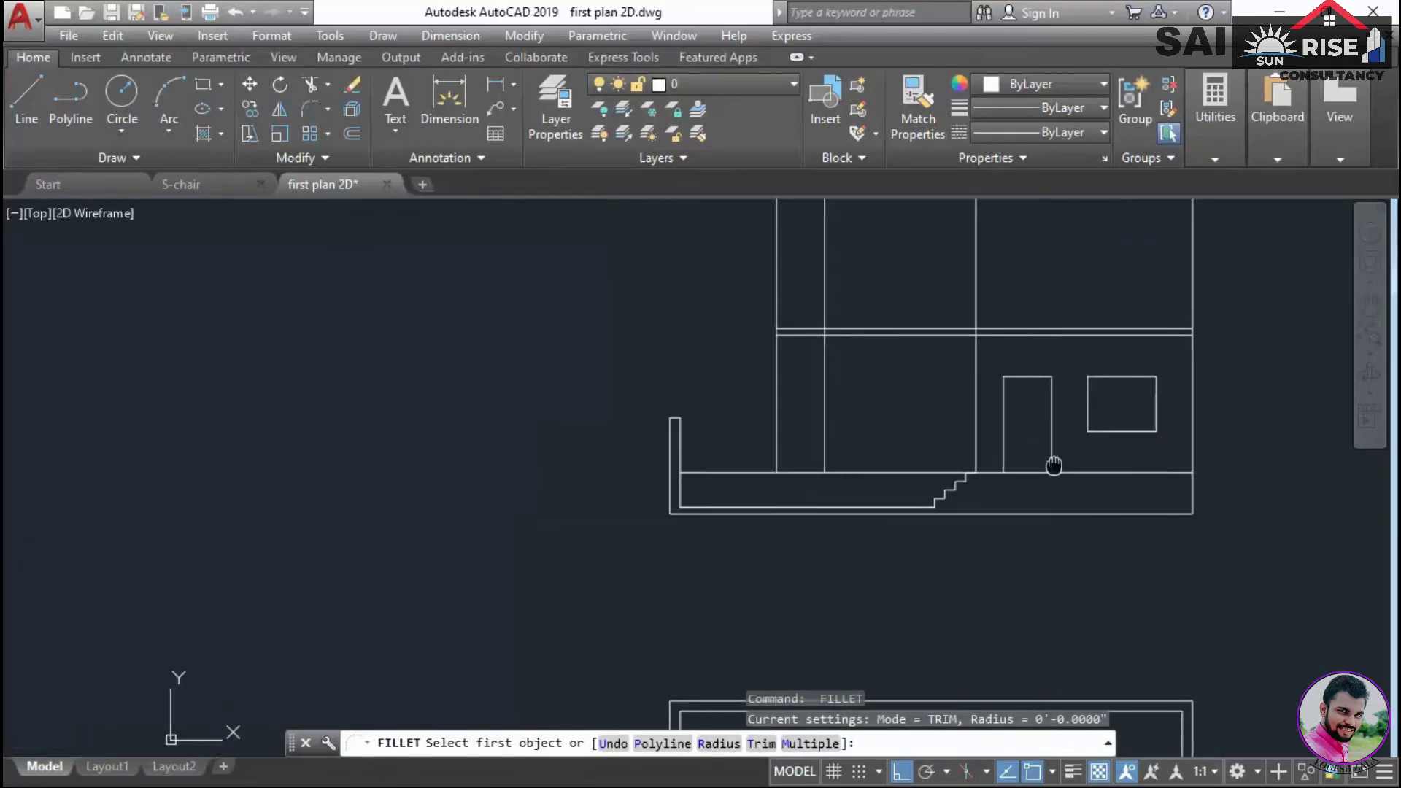
Draw a horizontal guide line on the floor line between the two wall lines left of the door
key(Escape)
scroll(898, 465, up, 2)
text(l)
key(Return)
scroll(818, 497, up, 2)
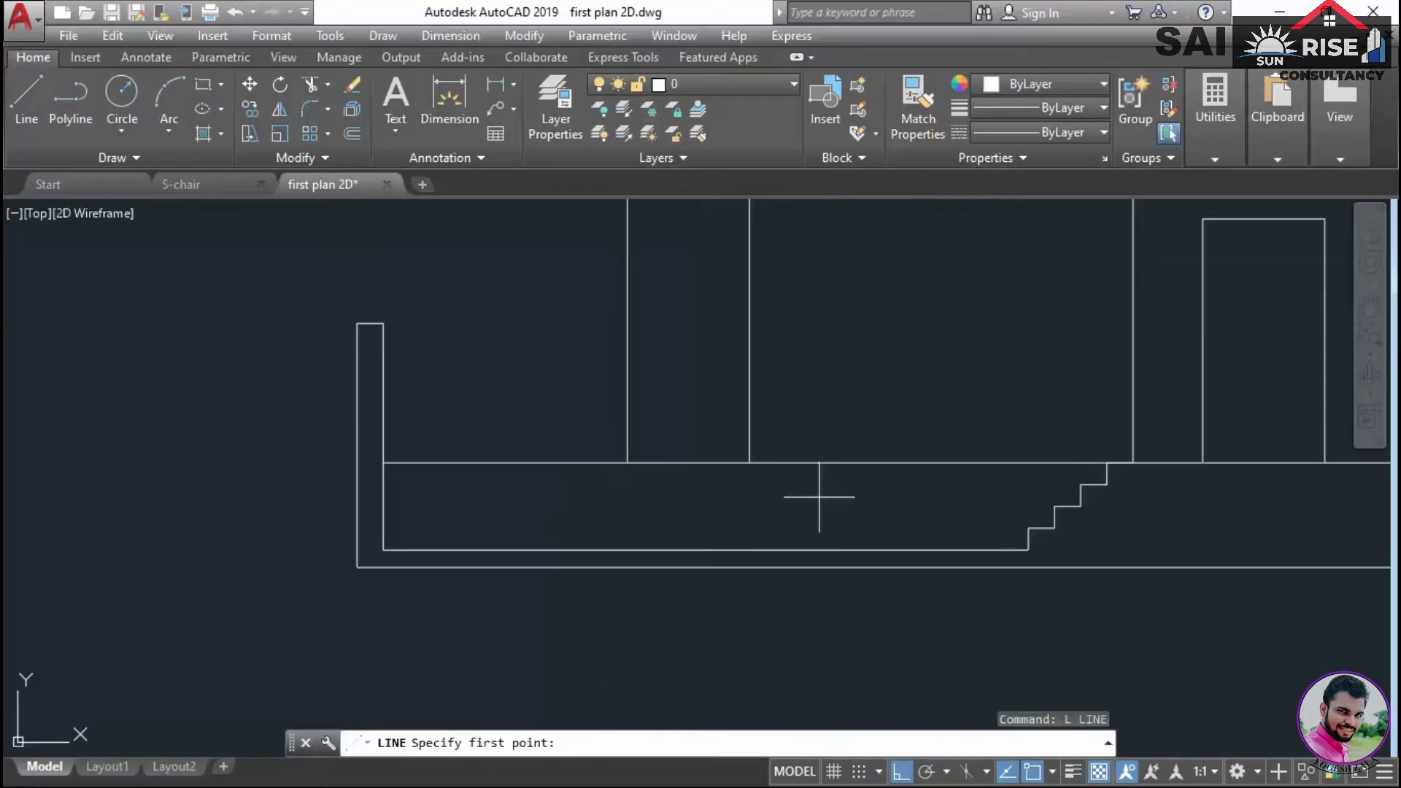
click(750, 462)
click(1133, 462)
key(Return)
Draw a 3' vertical line upward from the guide line's midpoint
text(l)
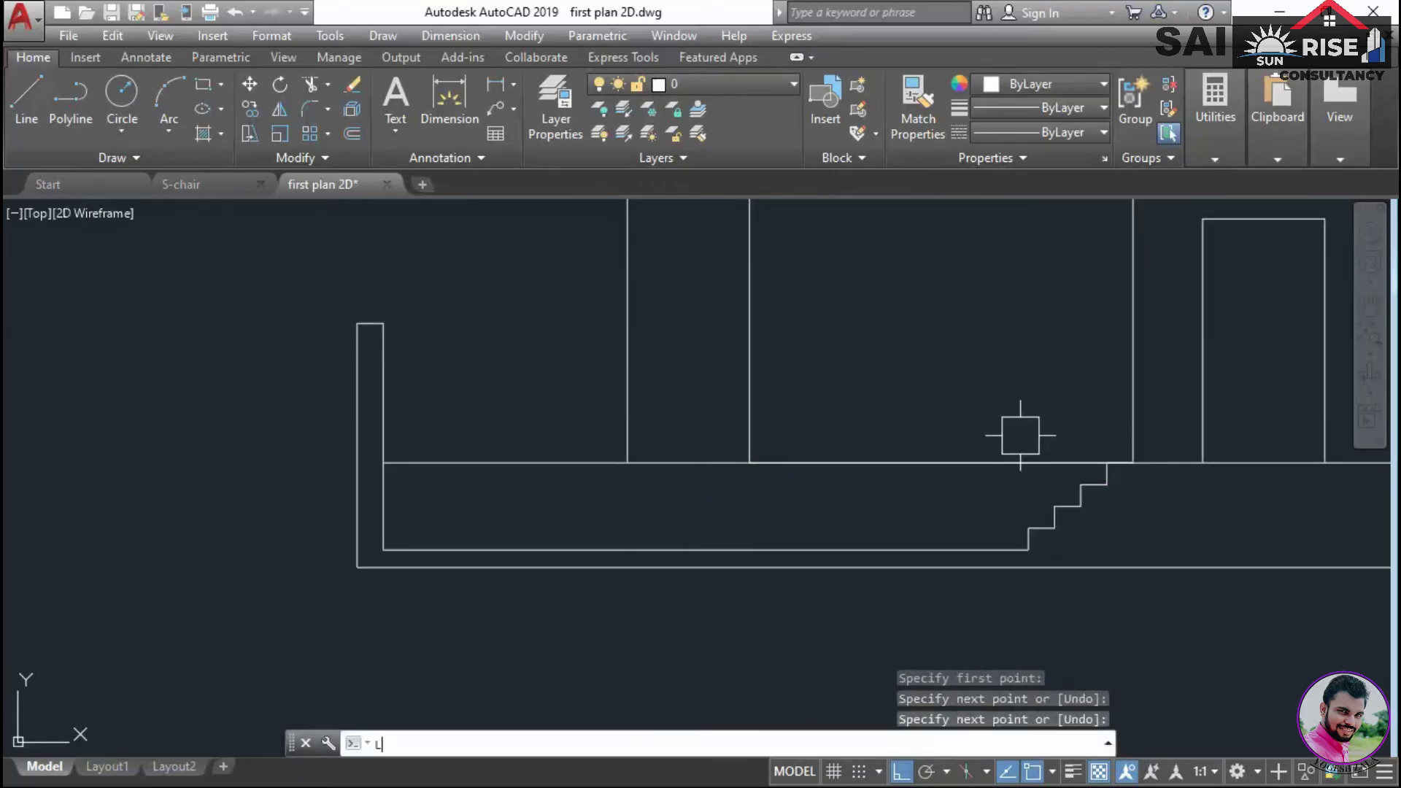
key(Return)
click(941, 461)
text(3')
key(Return)
key(Return)
Delete the horizontal guide line between the two wall lines, keeping the floor line
click(1066, 453)
click(1039, 480)
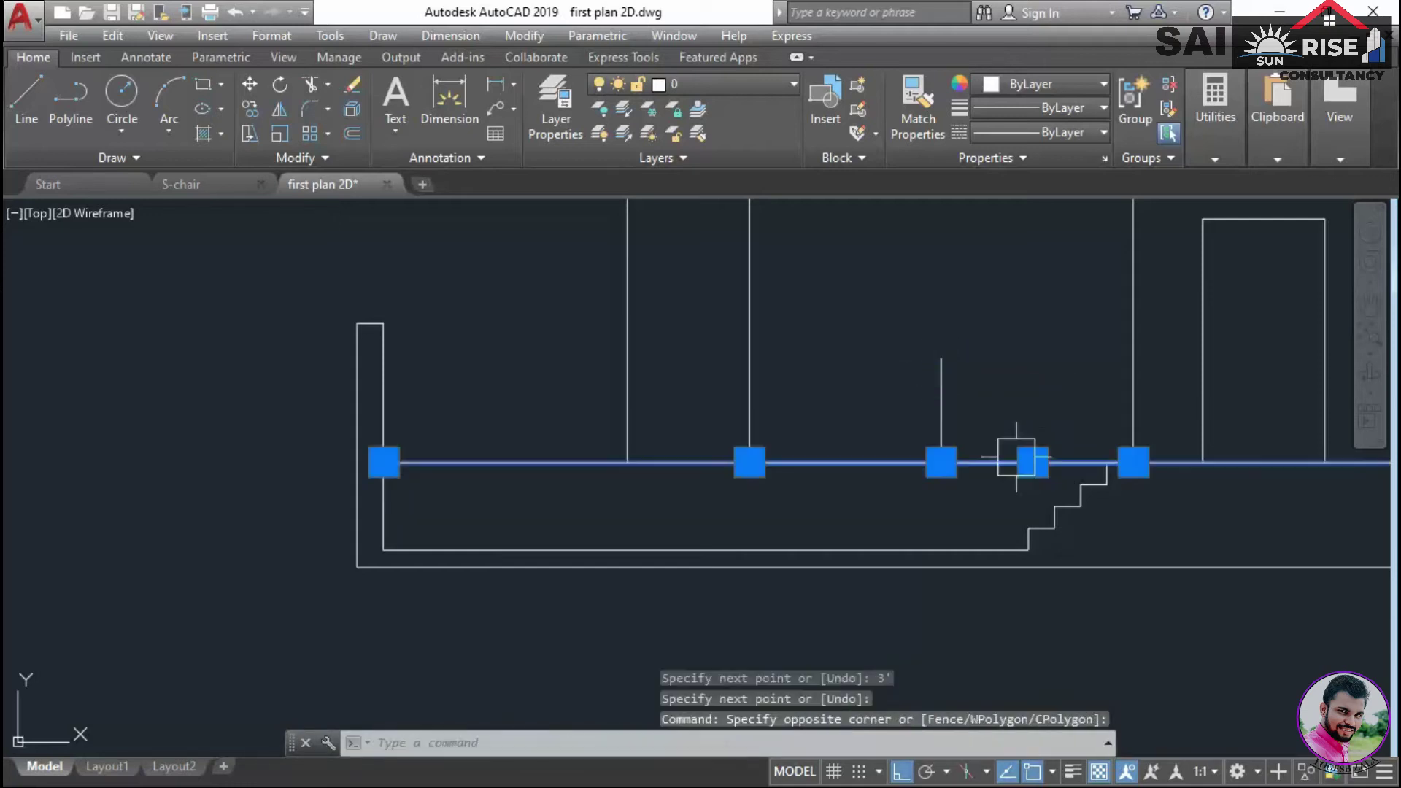
key(Escape)
click(1020, 459)
key(Delete)
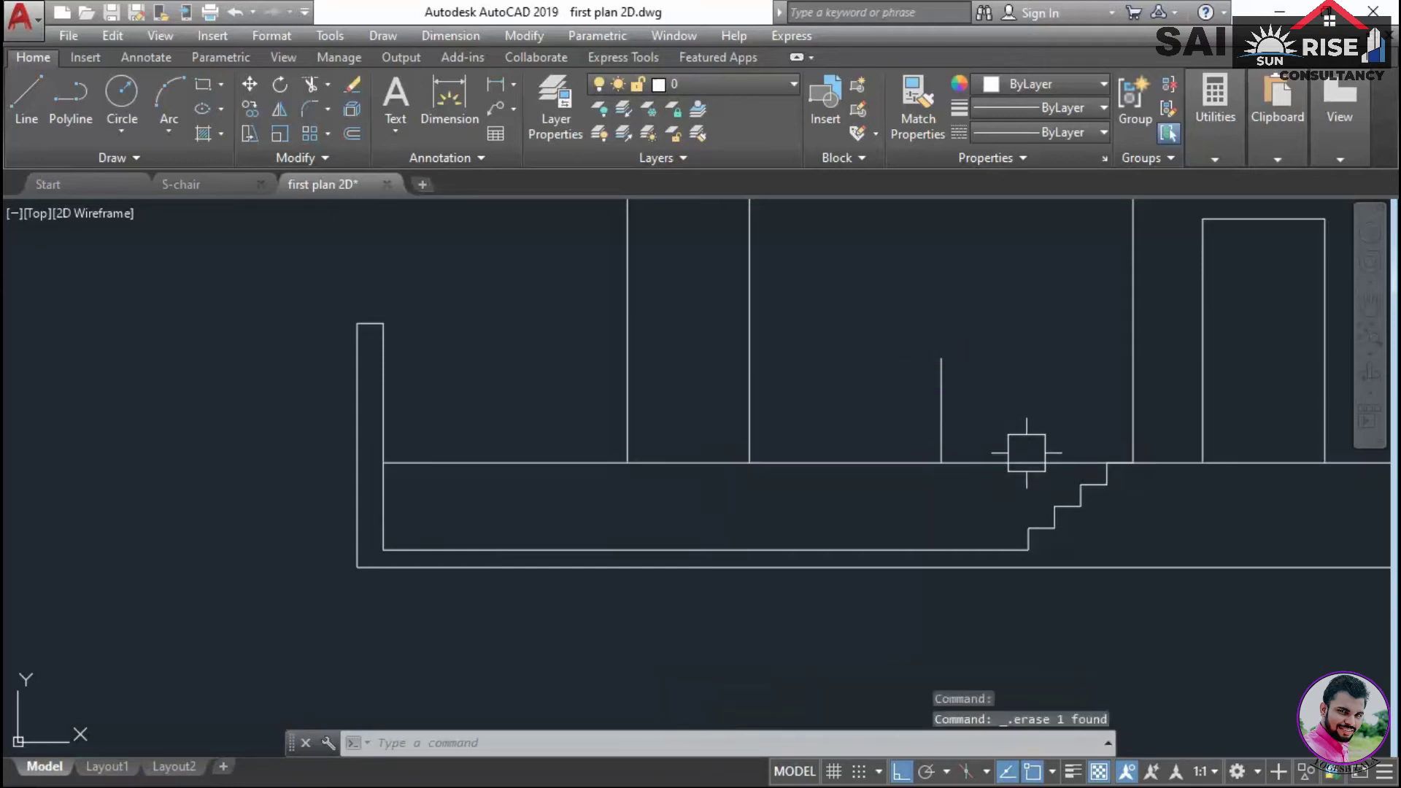
Offset the 3' vertical 2' to both sides and delete the original middle line
text(o)
key(Return)
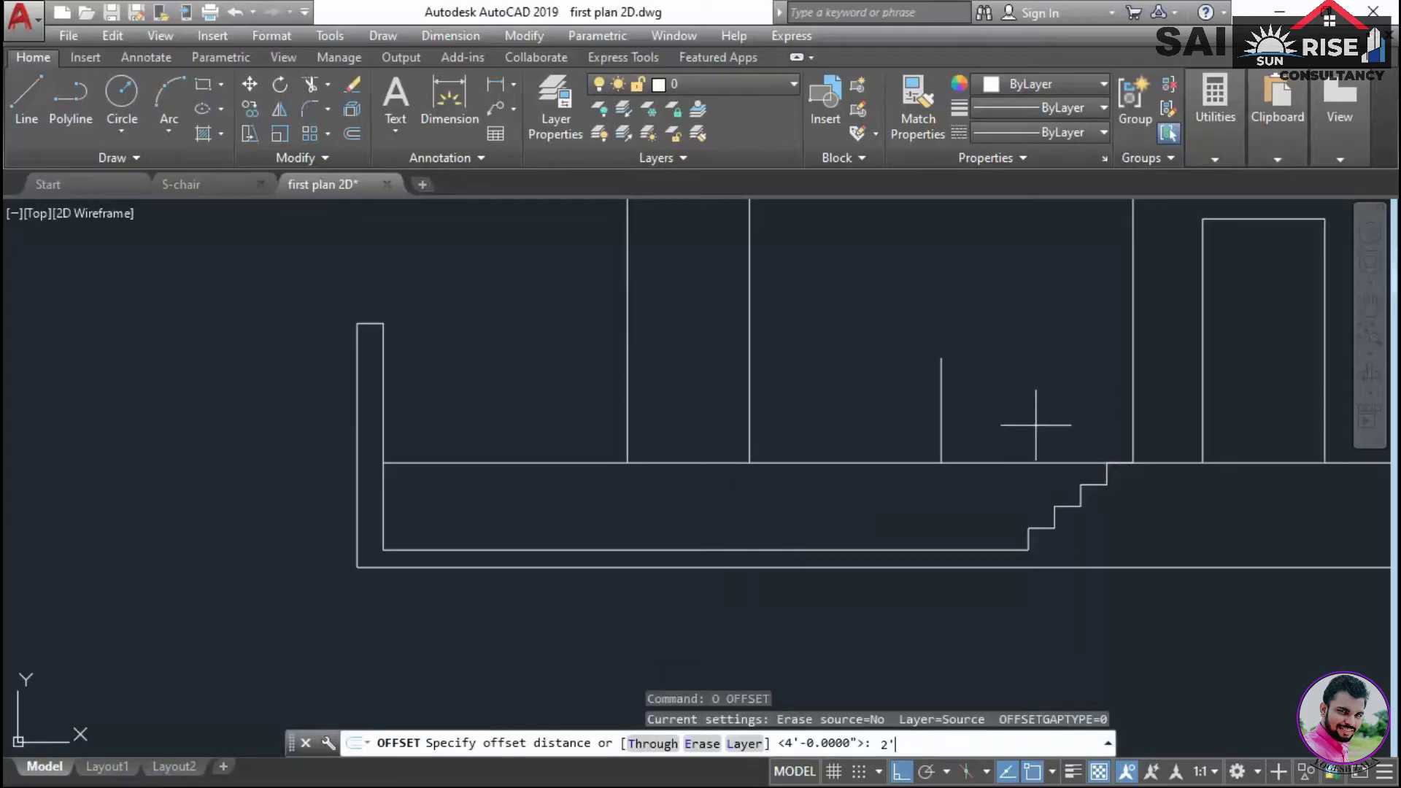
text(2')
key(Return)
click(941, 408)
click(1016, 406)
click(940, 416)
click(905, 420)
key(Return)
click(937, 413)
key(Delete)
Draw the left window's sill line between the upper ends of the two offset verticals
text(l)
key(Return)
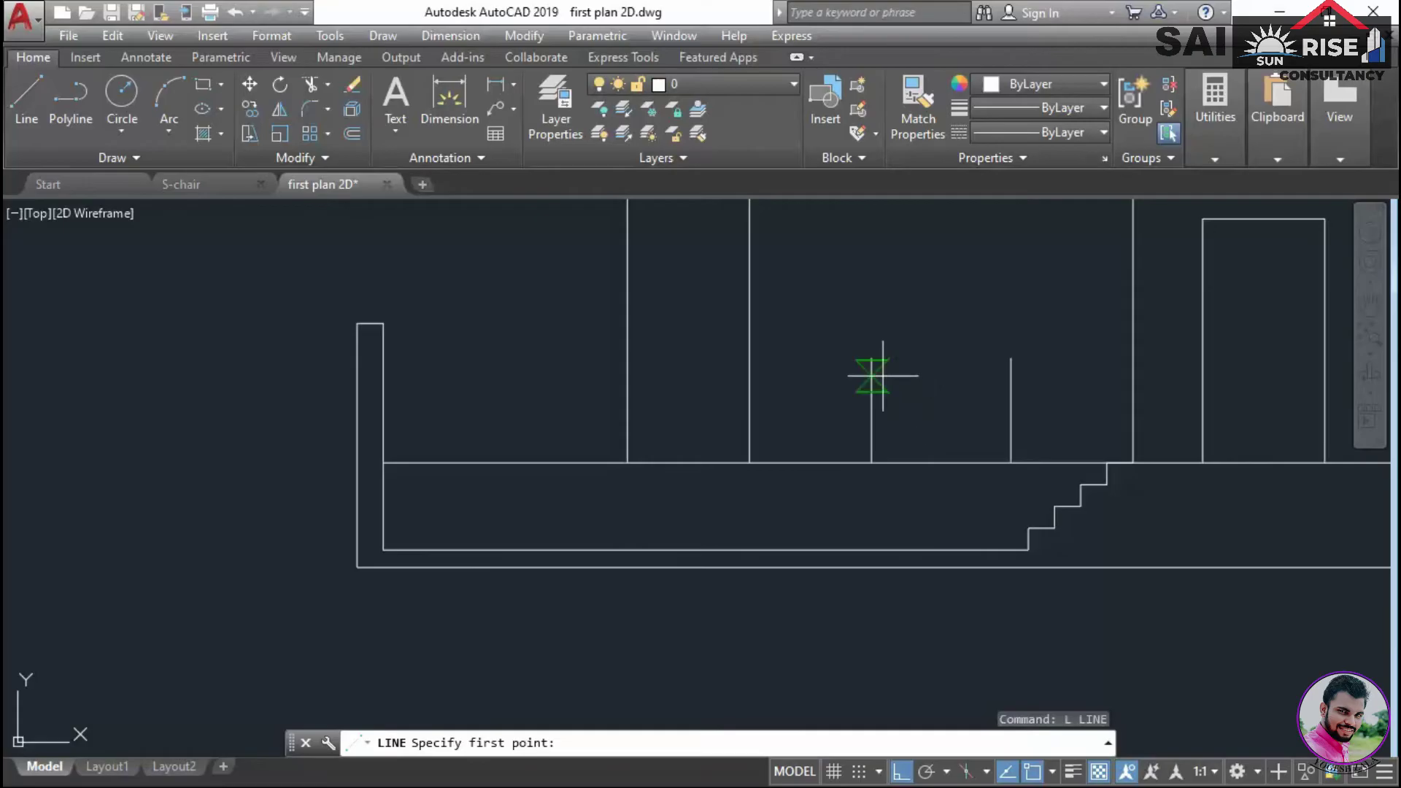
click(873, 359)
click(1011, 357)
key(Return)
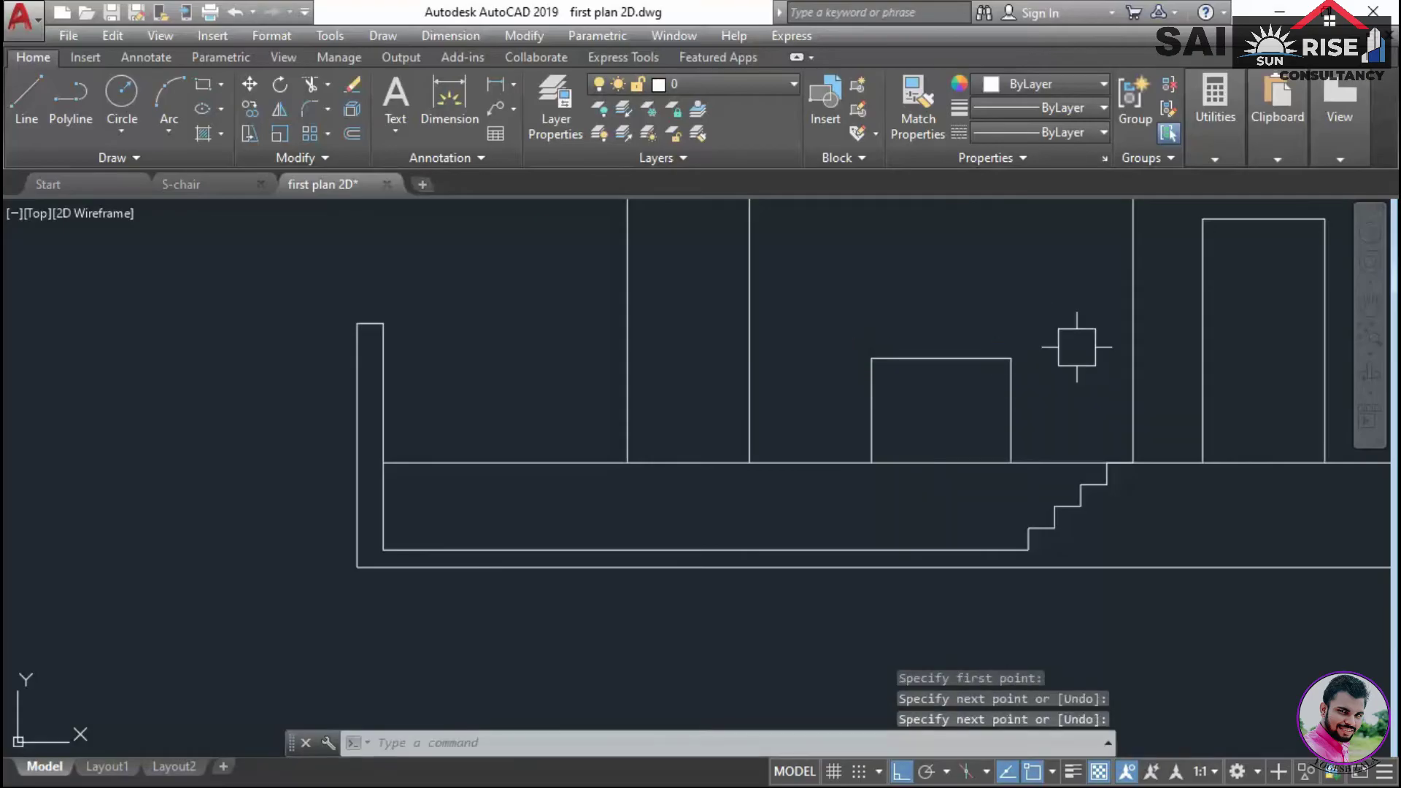
Offset the left window's sill line 4' upward for the window head
text(o)
key(Return)
key(Escape)
text(o)
key(Return)
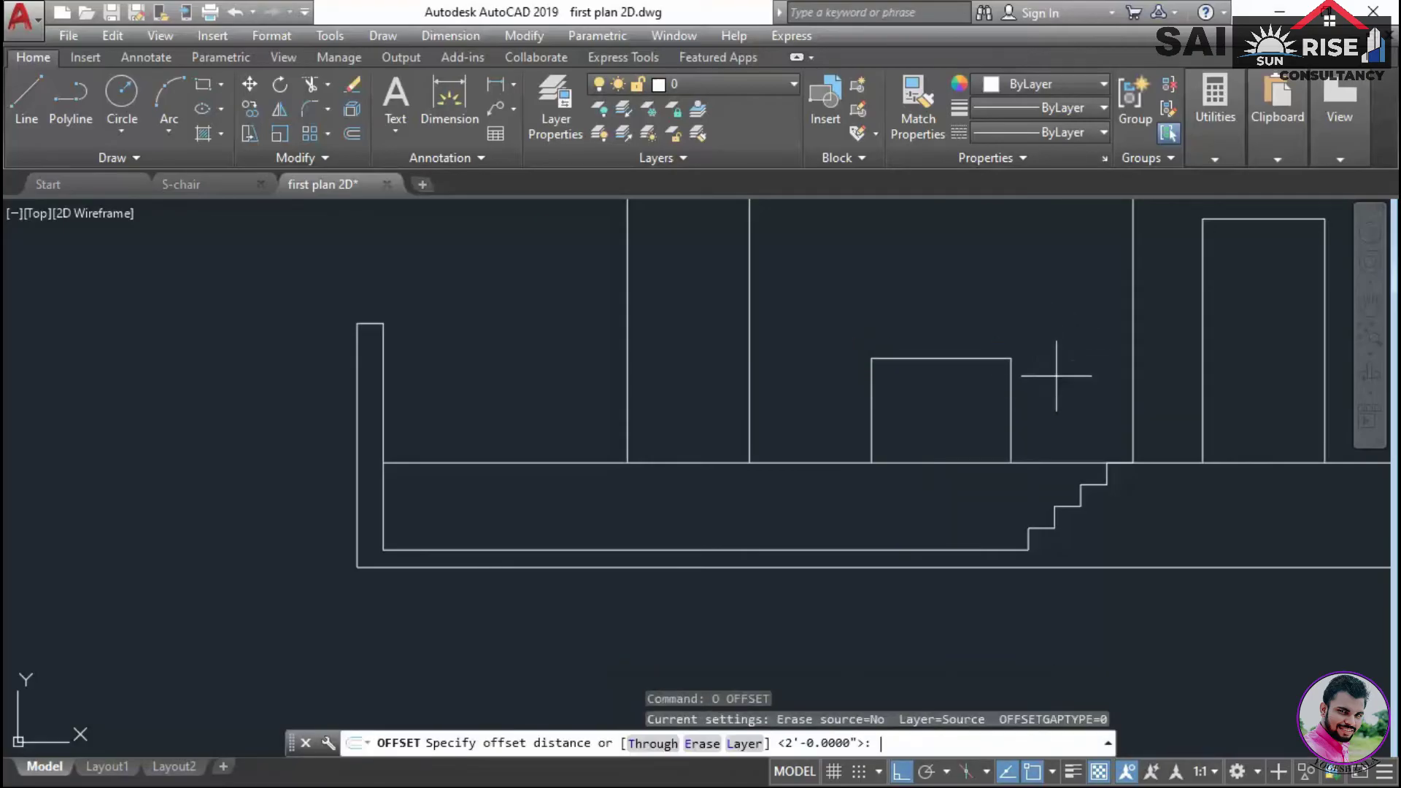
text(4')
key(Return)
click(970, 358)
click(970, 314)
key(Return)
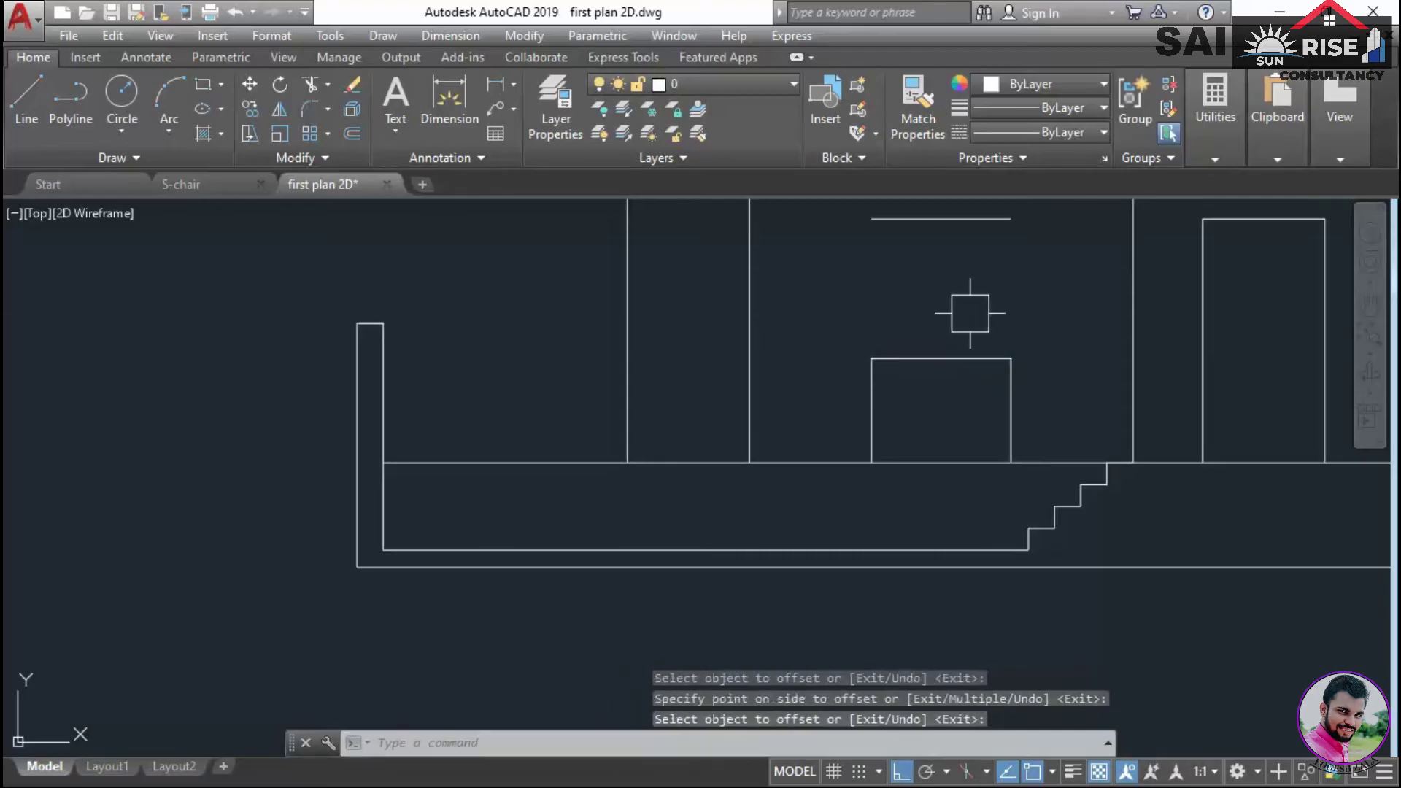
Fillet the left window's two side lines with the head line to form square upper corners
text(f)
key(Return)
click(873, 406)
click(891, 219)
key(Return)
click(1012, 422)
click(980, 227)
key(Return)
Fillet the left window's side lines with the sill line to form square lower corners and remove the verticals below
click(888, 321)
click(941, 358)
key(Return)
click(966, 359)
click(1010, 324)
key(Return)
scroll(1031, 407, down, 3)
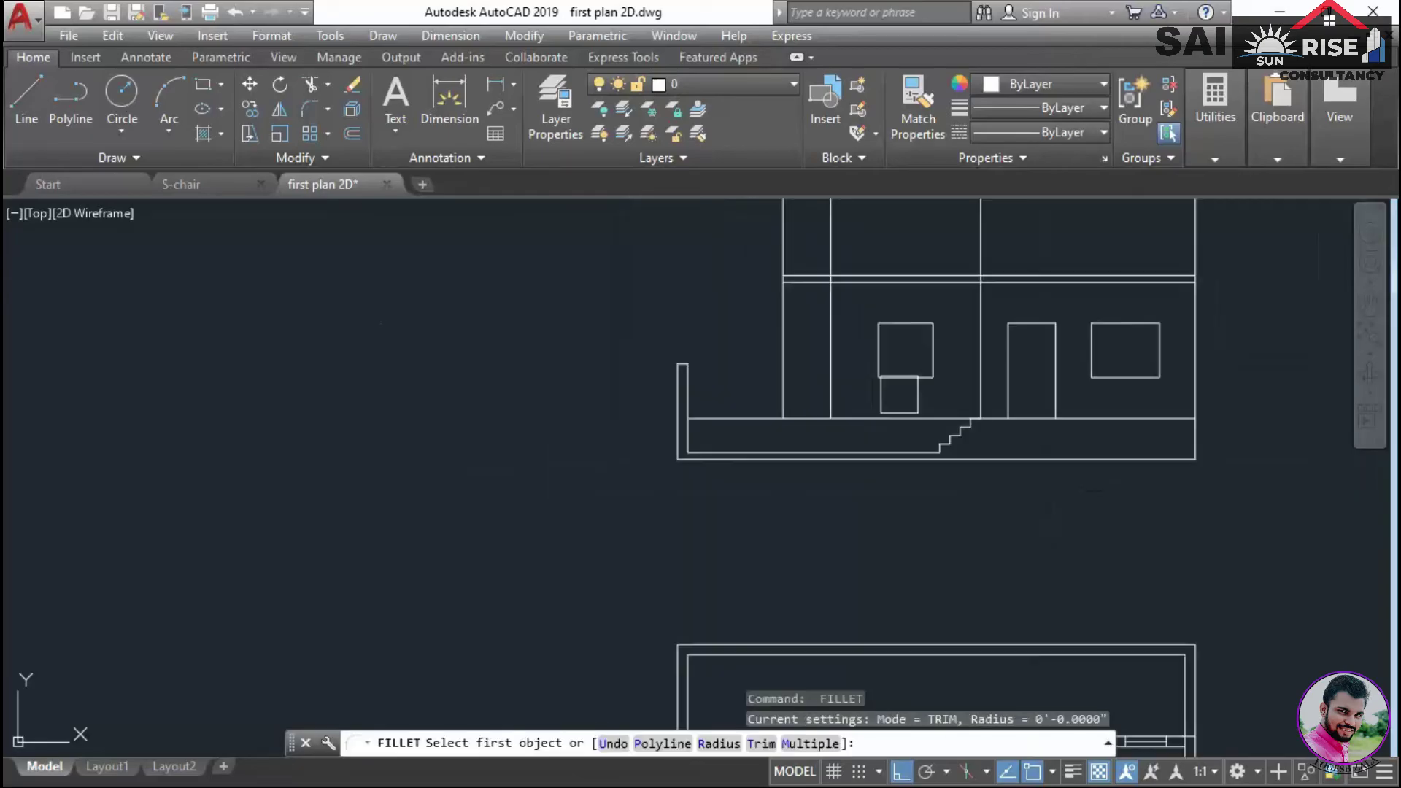
key(Escape)
key(Escape)
Join the lines of the left window, the door and the right window into continuous outlines
scroll(1031, 407, up, 2)
key(Return)
scroll(973, 449, up, 2)
click(858, 486)
click(642, 283)
click(1162, 442)
click(1105, 397)
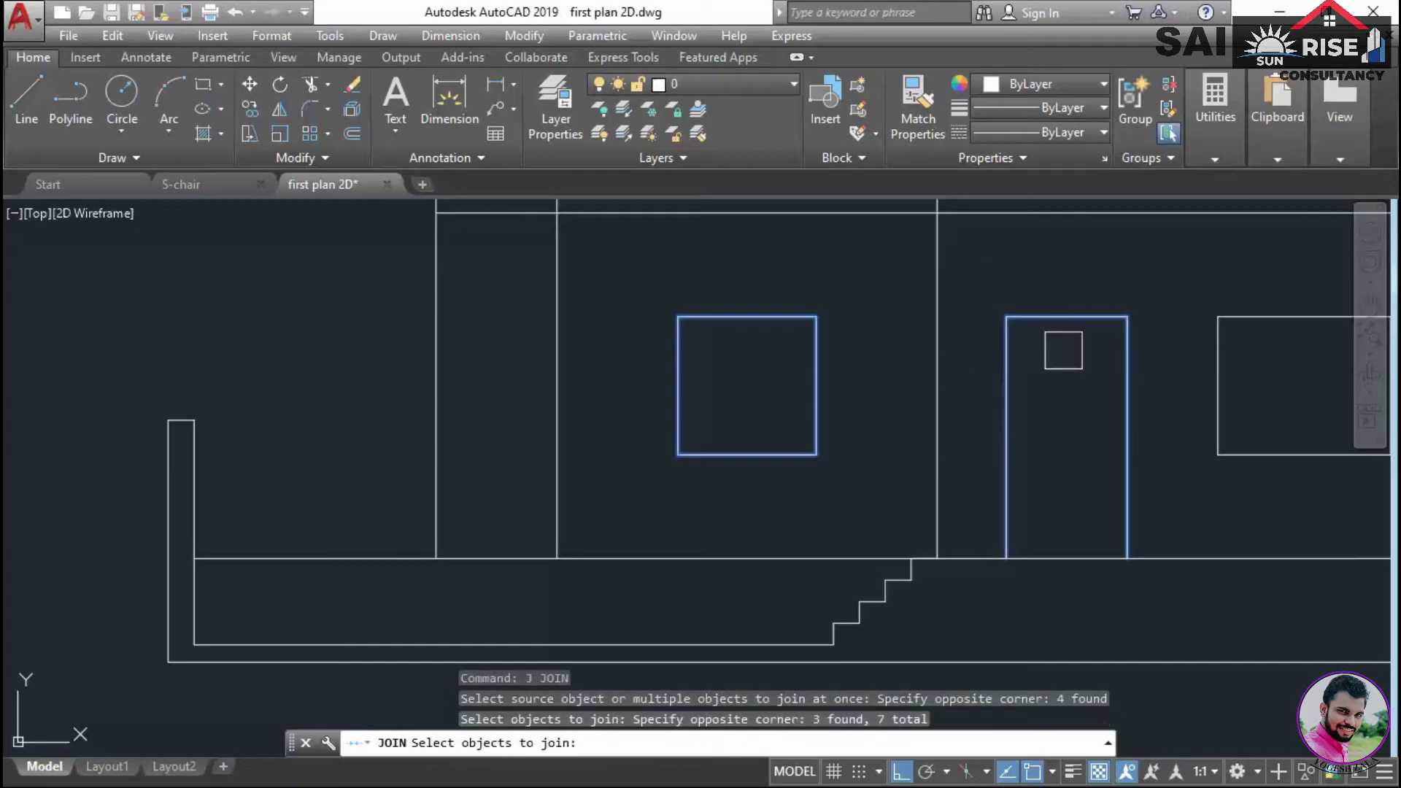
middle_drag(1226, 438, 953, 447)
click(1127, 481)
click(936, 297)
key(Return)
Offset the door outline and the right window outline 4" inward to form their frames
text(o)
key(Return)
text(4)
key(Return)
click(855, 379)
click(798, 358)
click(1007, 320)
click(993, 409)
key(Escape)
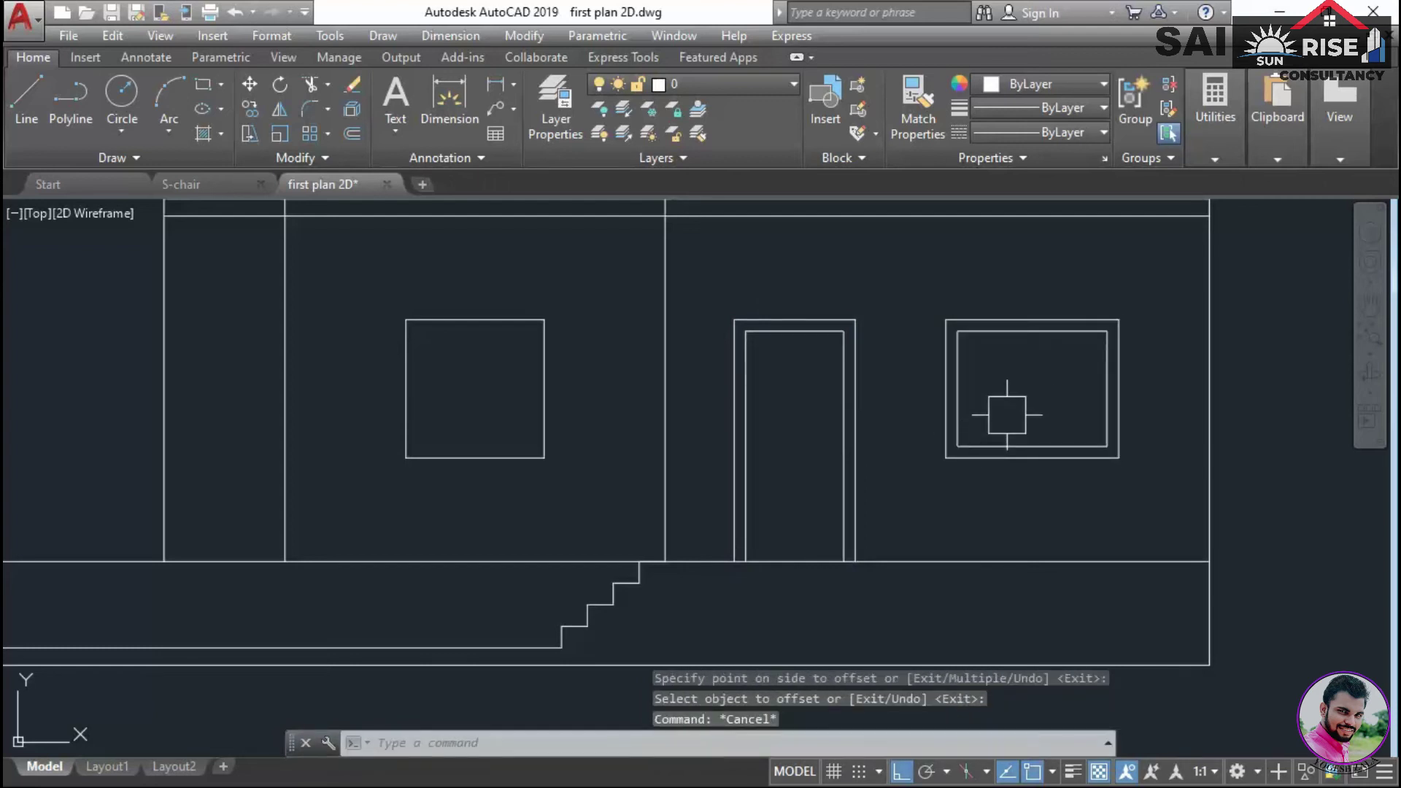
Draw a vertical centre line between the midpoints of the right window's inner frame edges
text(l)
key(Return)
scroll(1015, 360, up, 2)
click(1042, 313)
click(1043, 498)
key(Return)
Offset the right window's centre line 2" to both sides for the mullion and delete the centre line
text(o)
key(Return)
text(2)
key(Return)
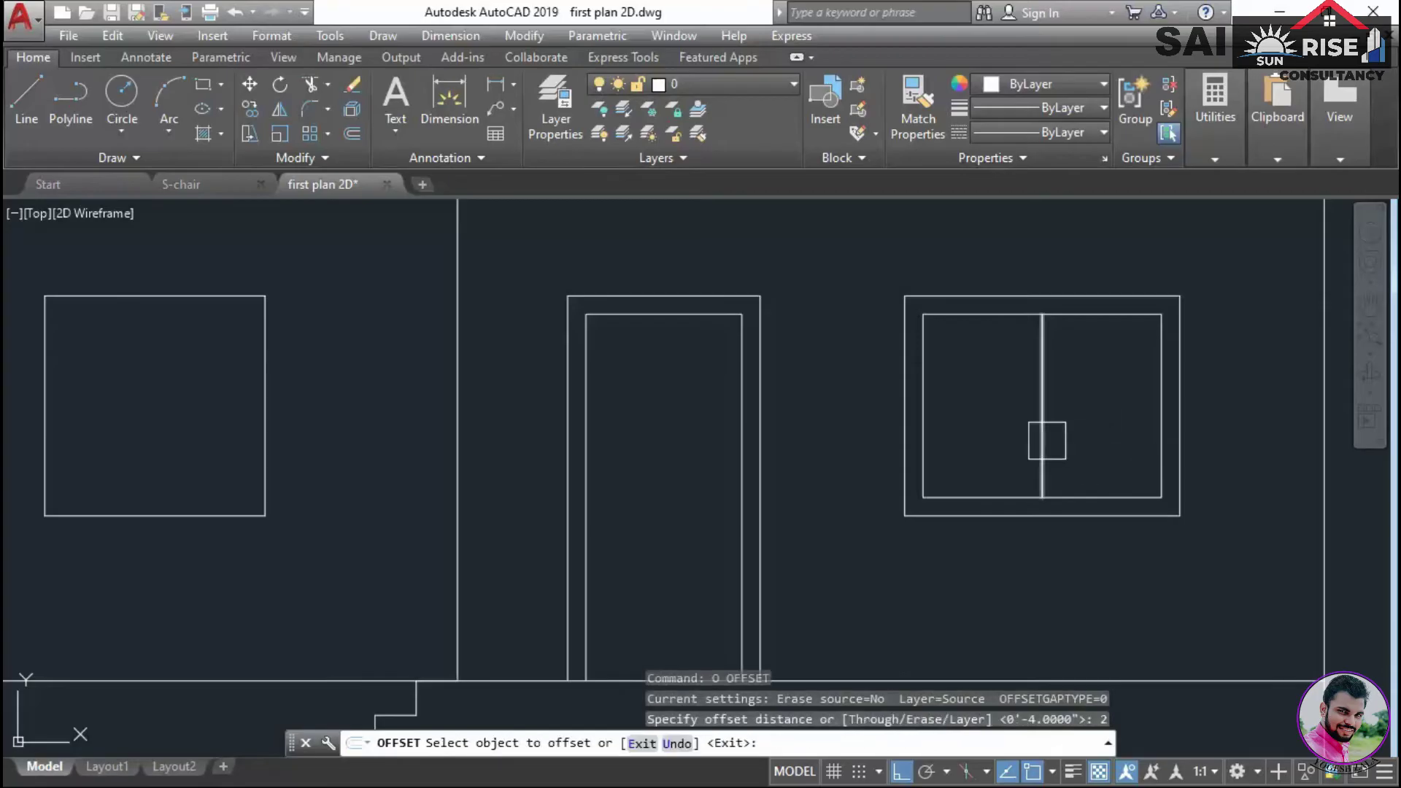
click(1042, 438)
click(1054, 463)
scroll(1054, 457, up, 4)
click(1025, 467)
click(1002, 485)
key(Escape)
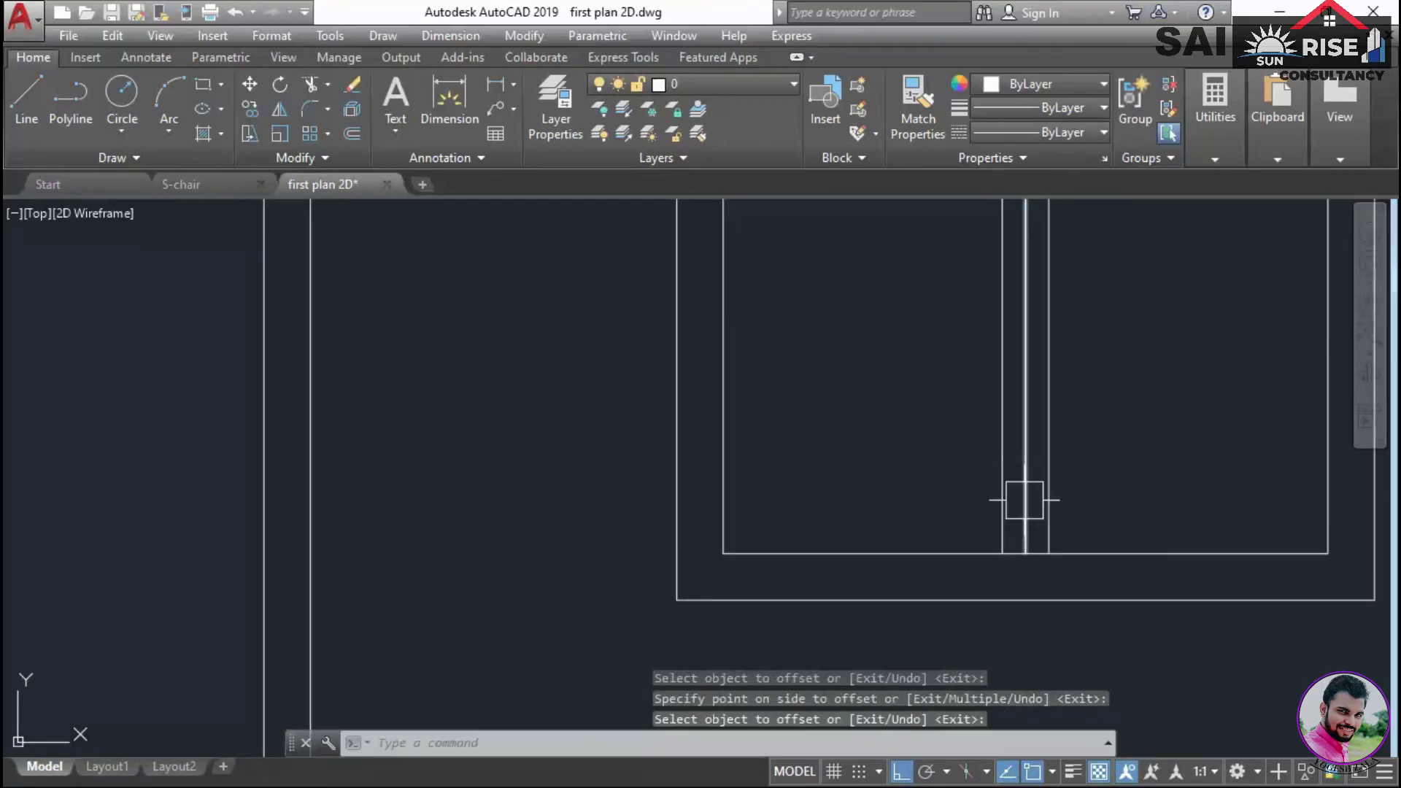
click(1025, 501)
key(Delete)
Trim the right window's inner frame edges between the two mullion lines at both the sill and the head
text(TR)
key(Return)
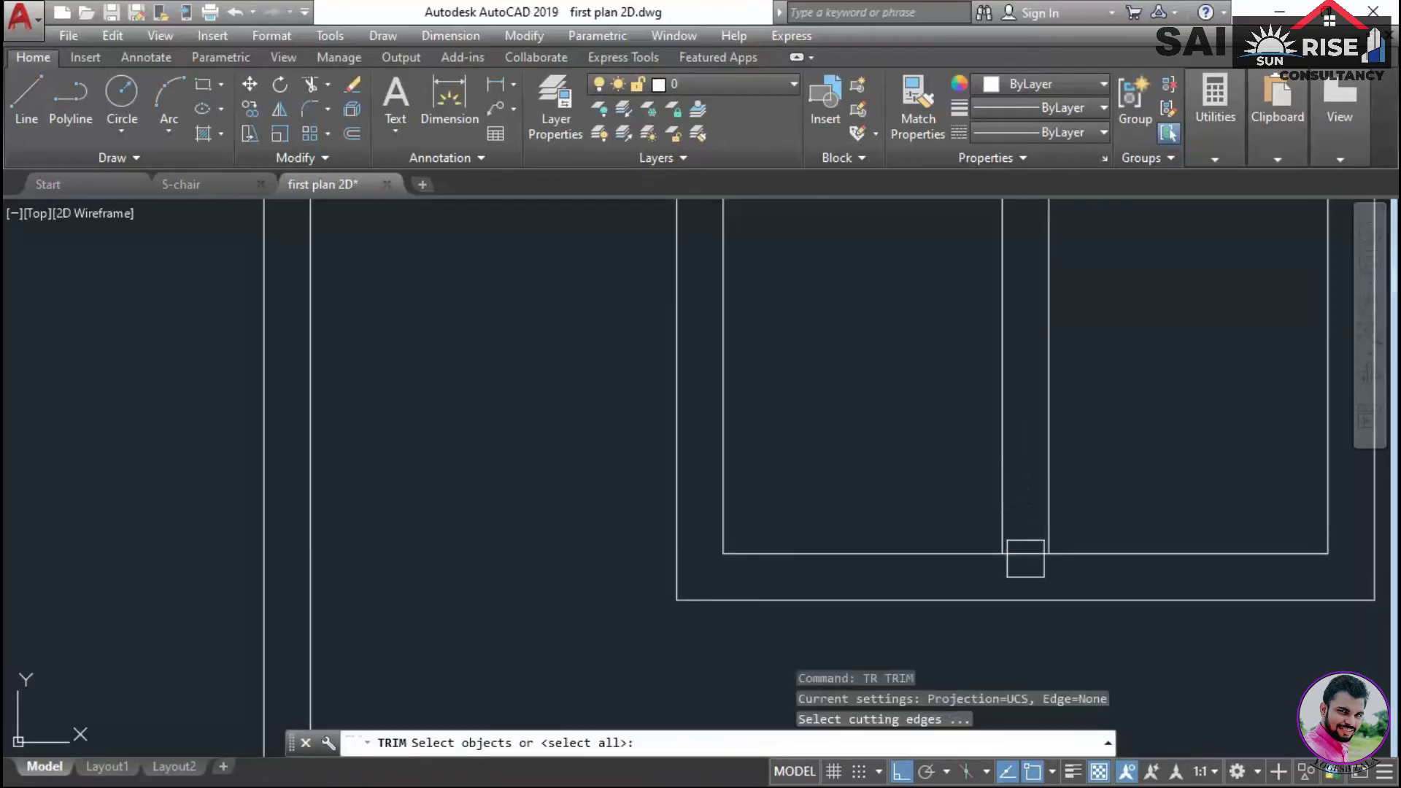
key(Return)
click(1026, 556)
middle_drag(1023, 267, 1043, 594)
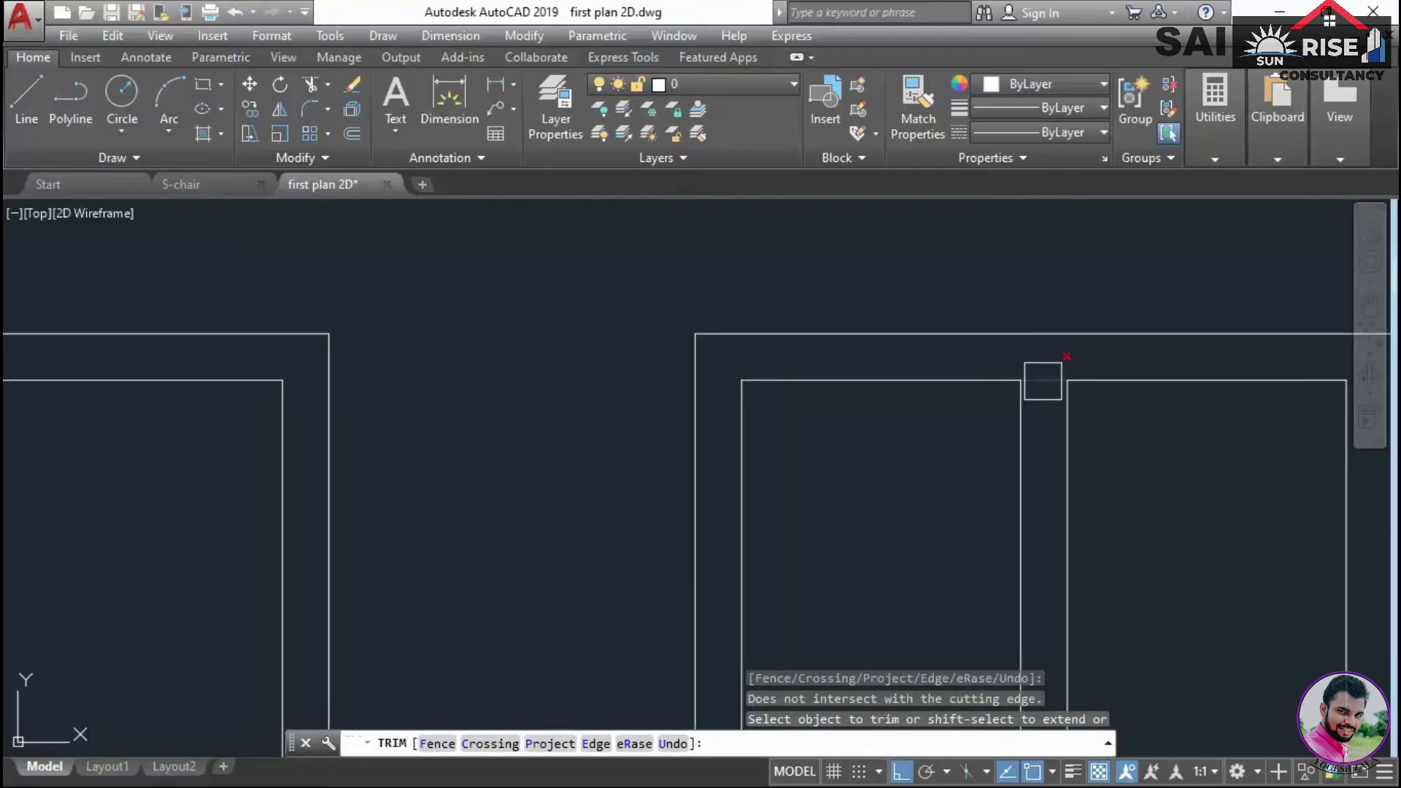
key(Return)
Draw two narrow upright rectangles inside the door panel, the second lower and to the right of the first
scroll(863, 532, down, 5)
scroll(995, 484, up, 2)
text(RE)
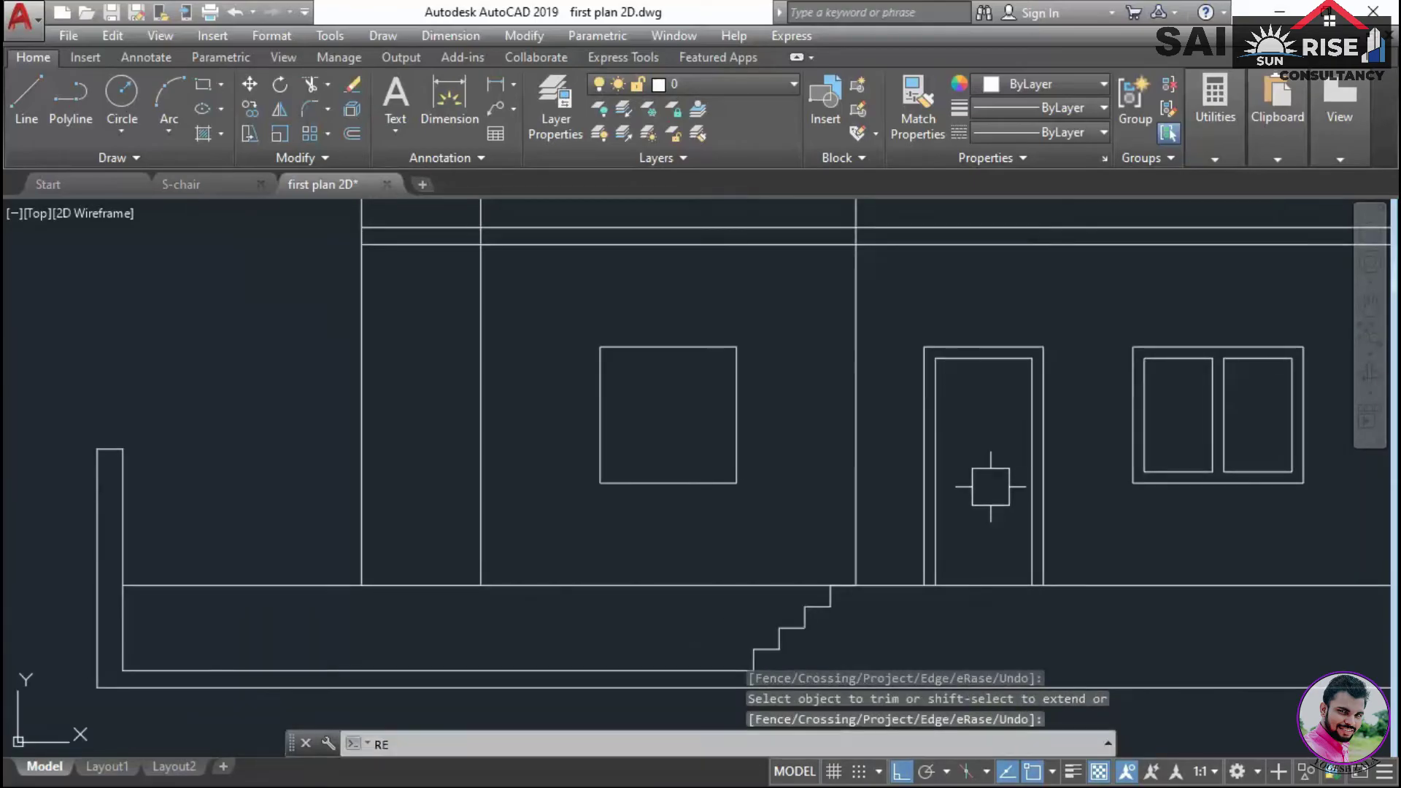
text(C)
key(Return)
scroll(940, 453, up, 2)
click(955, 416)
click(970, 584)
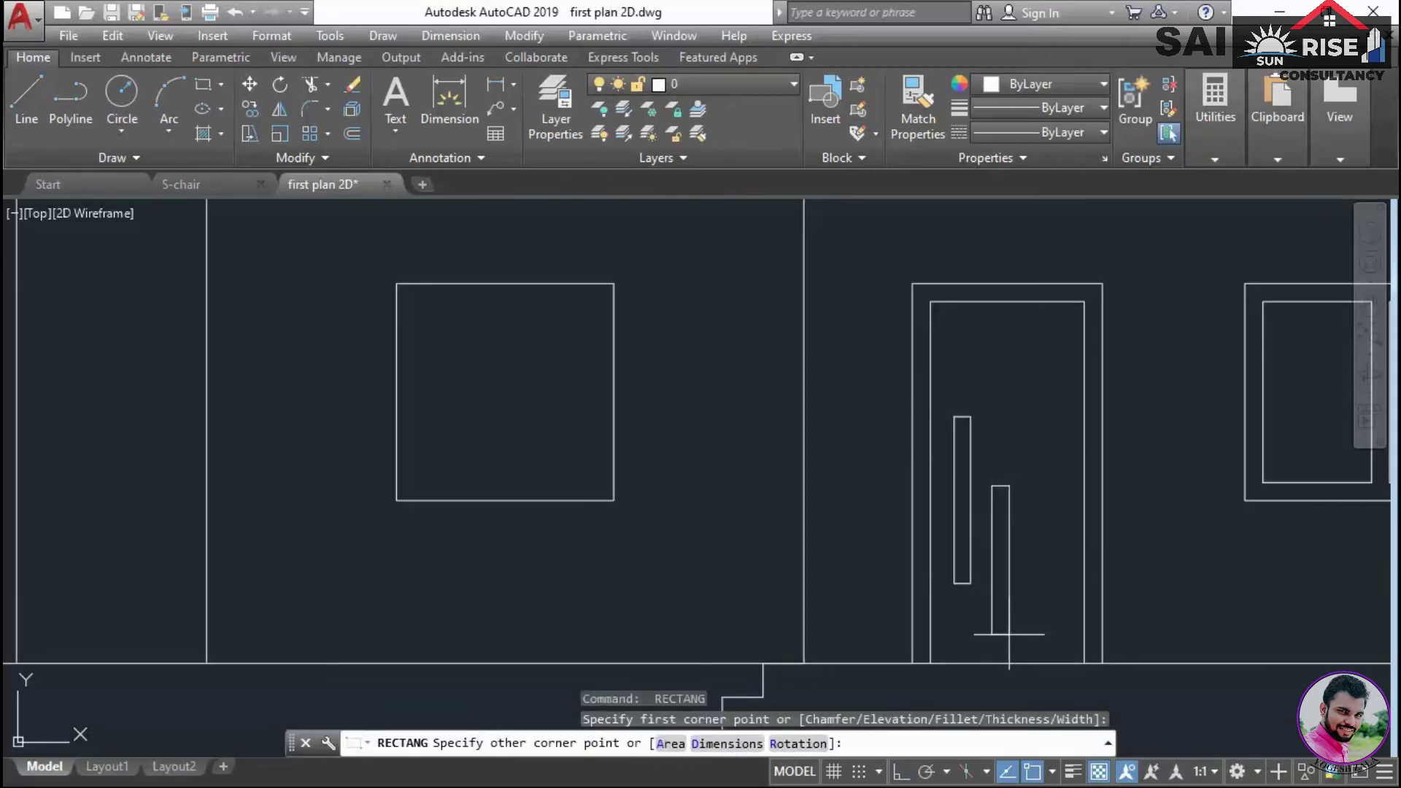
key(Escape)
Offset the left window's outline inward to form a frame as wide as the door's
scroll(751, 595, down, 3)
scroll(867, 572, up, 1)
text(o)
key(Return)
key(Return)
click(839, 527)
click(806, 469)
key(Return)
Draw a 2" line up from the lower-left corner of the left window's inner frame, ending in a short horizontal tick
text(l)
key(Return)
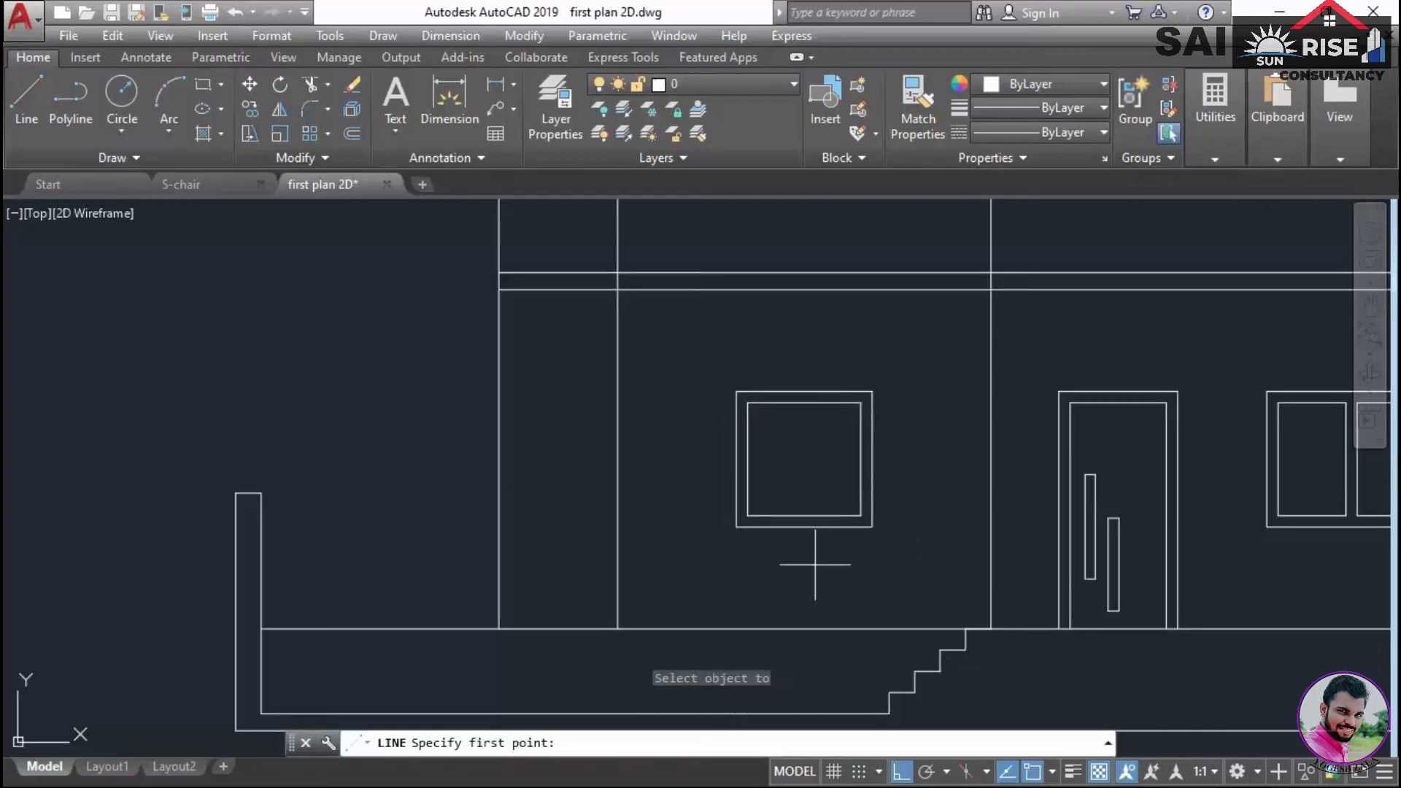
scroll(828, 463, up, 2)
scroll(700, 562, up, 2)
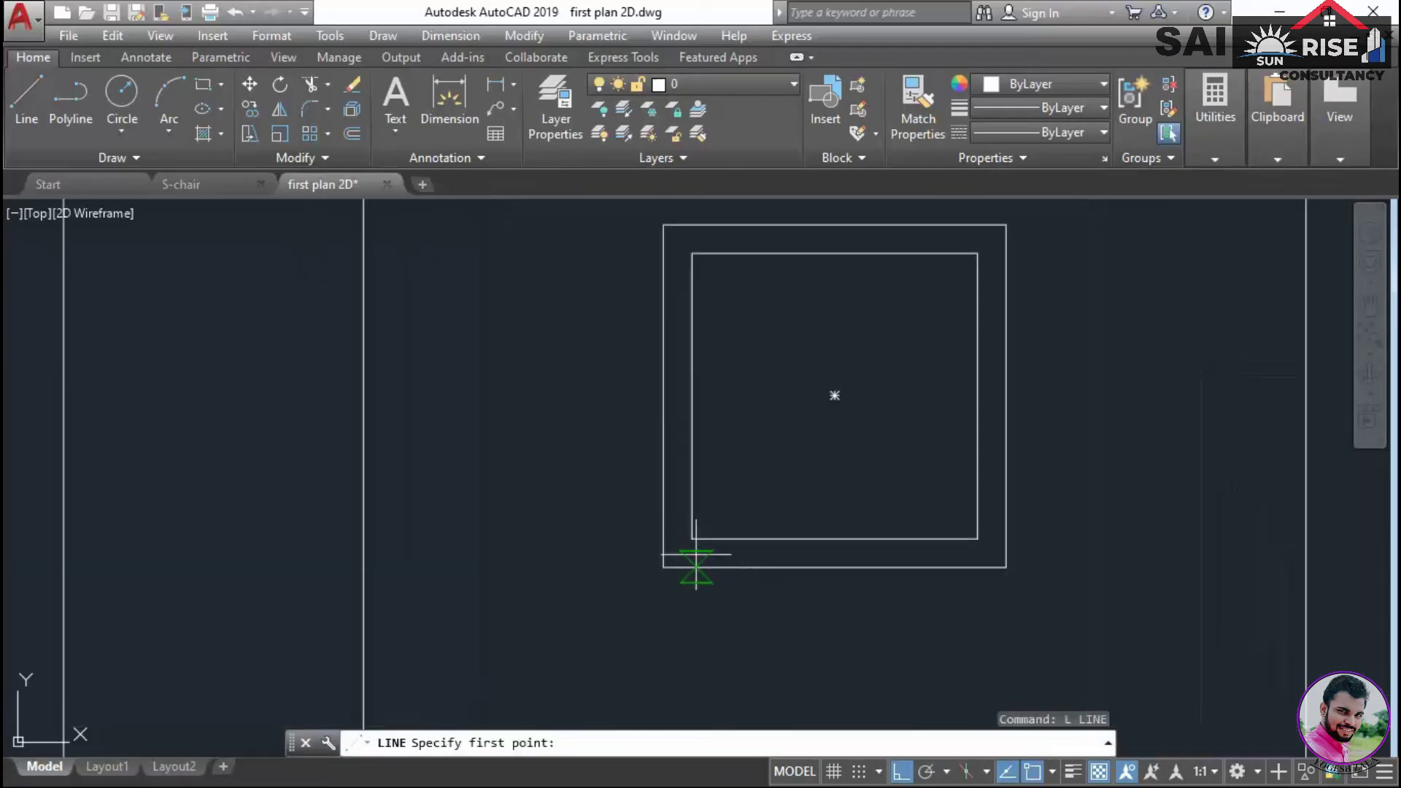
click(693, 490)
text(2)
key(Return)
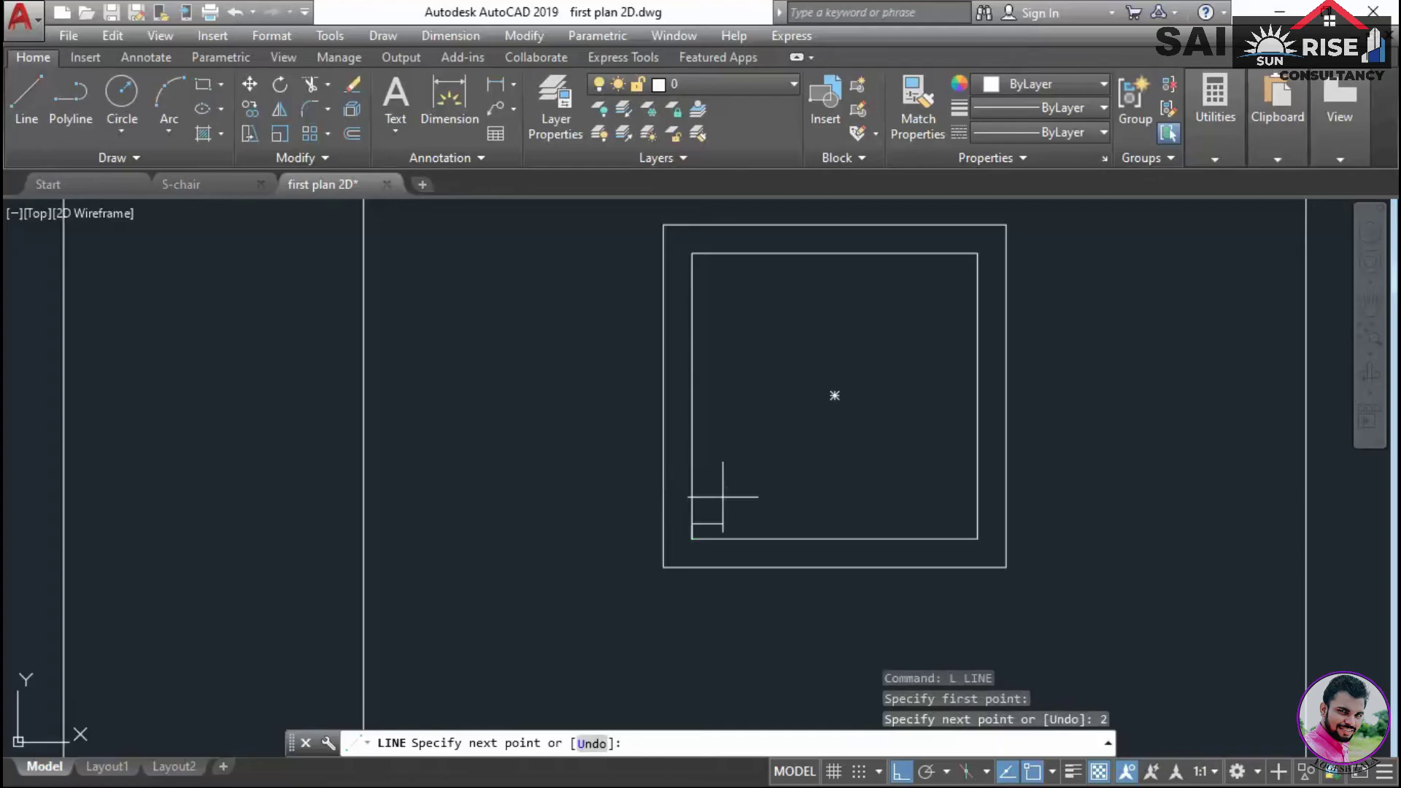
click(729, 514)
key(Return)
middle_drag(716, 343, 722, 427)
key(Escape)
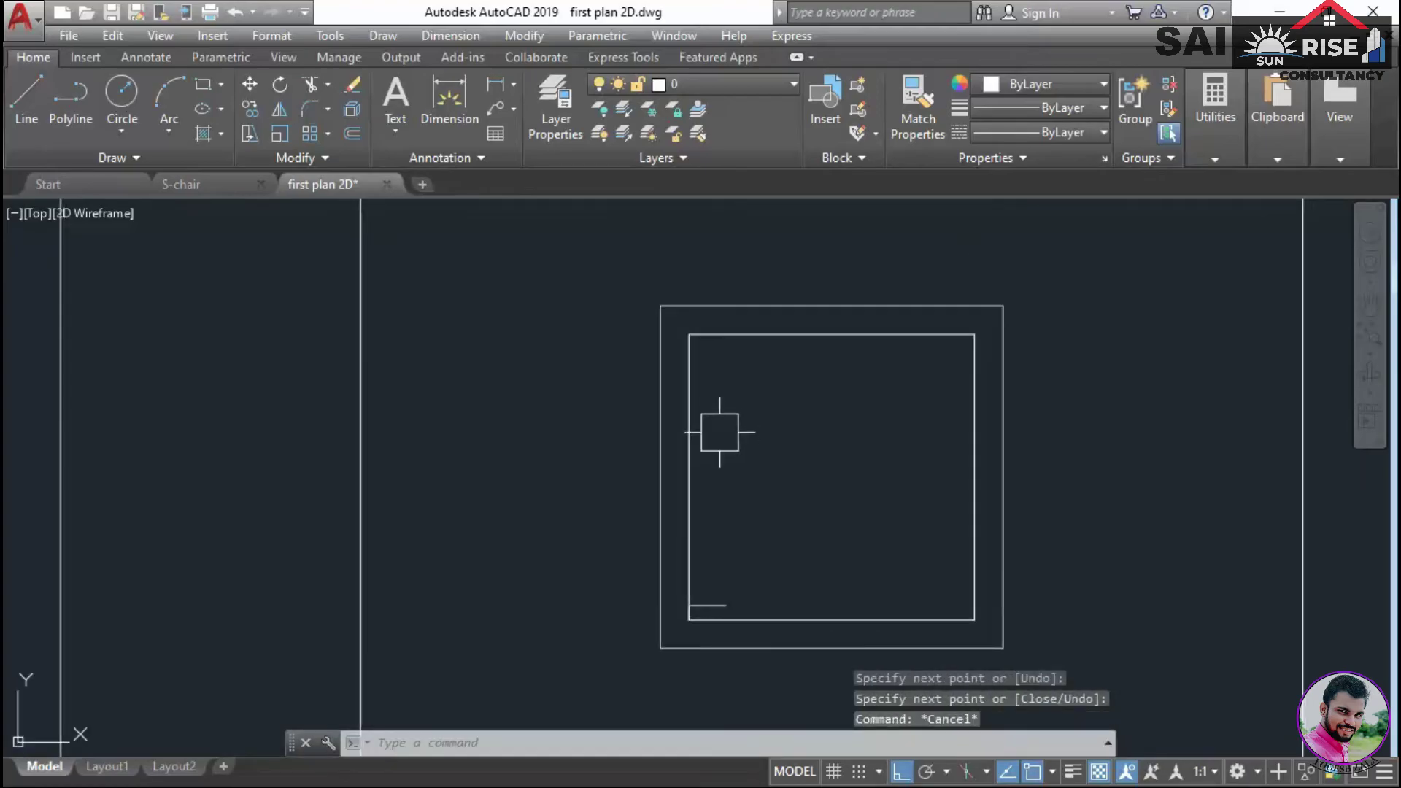
Draw a 2" line down from the upper-left corner of the left window's inner frame, ending in a short horizontal tick
text(l)
key(Return)
scroll(688, 360, up, 2)
click(686, 338)
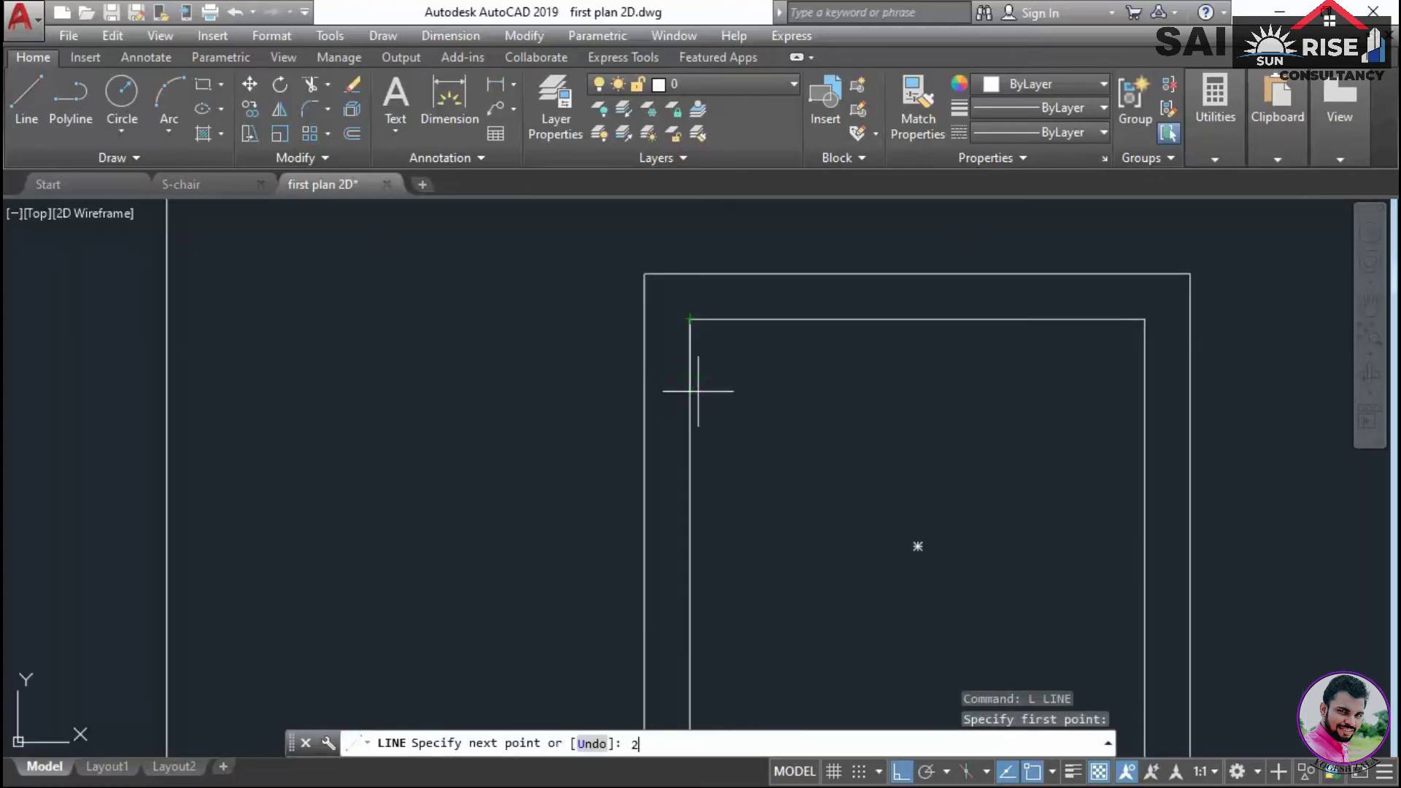
text(2)
key(Return)
click(743, 379)
scroll(759, 516, down, 3)
key(Escape)
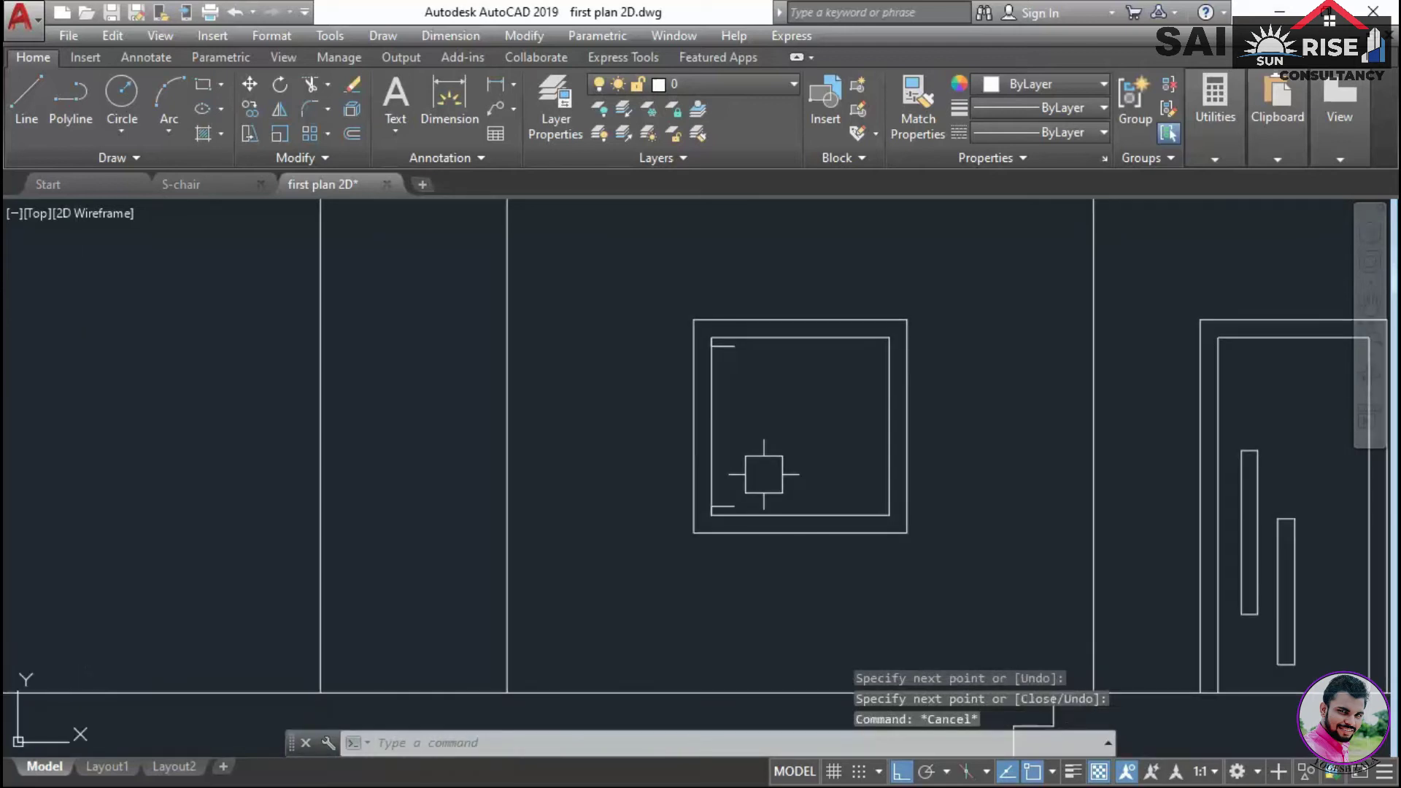
Draw a closed polyline strip 0.9" high across the left window's inner frame, starting from the lower tick
text(pl)
key(Return)
scroll(730, 495, up, 4)
click(682, 523)
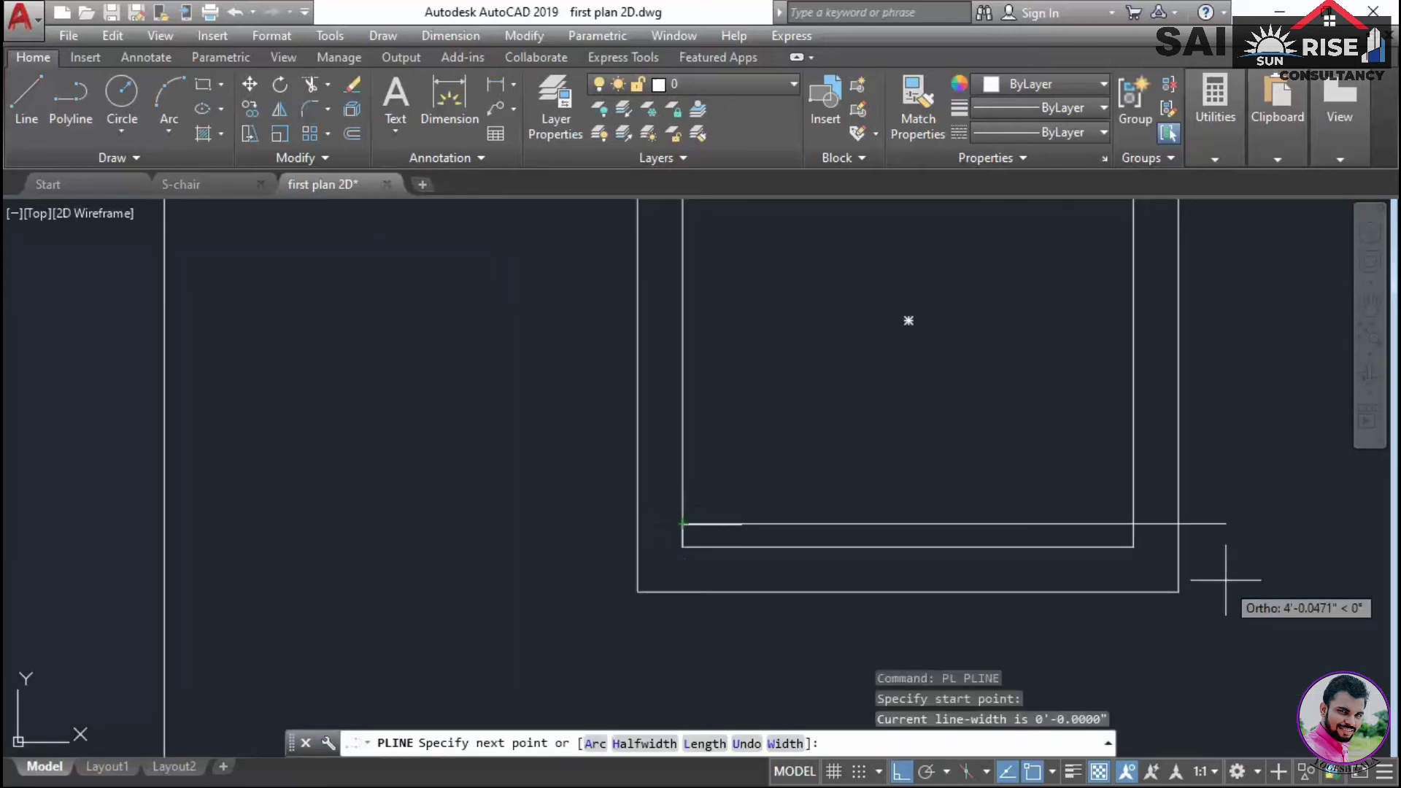
click(1133, 523)
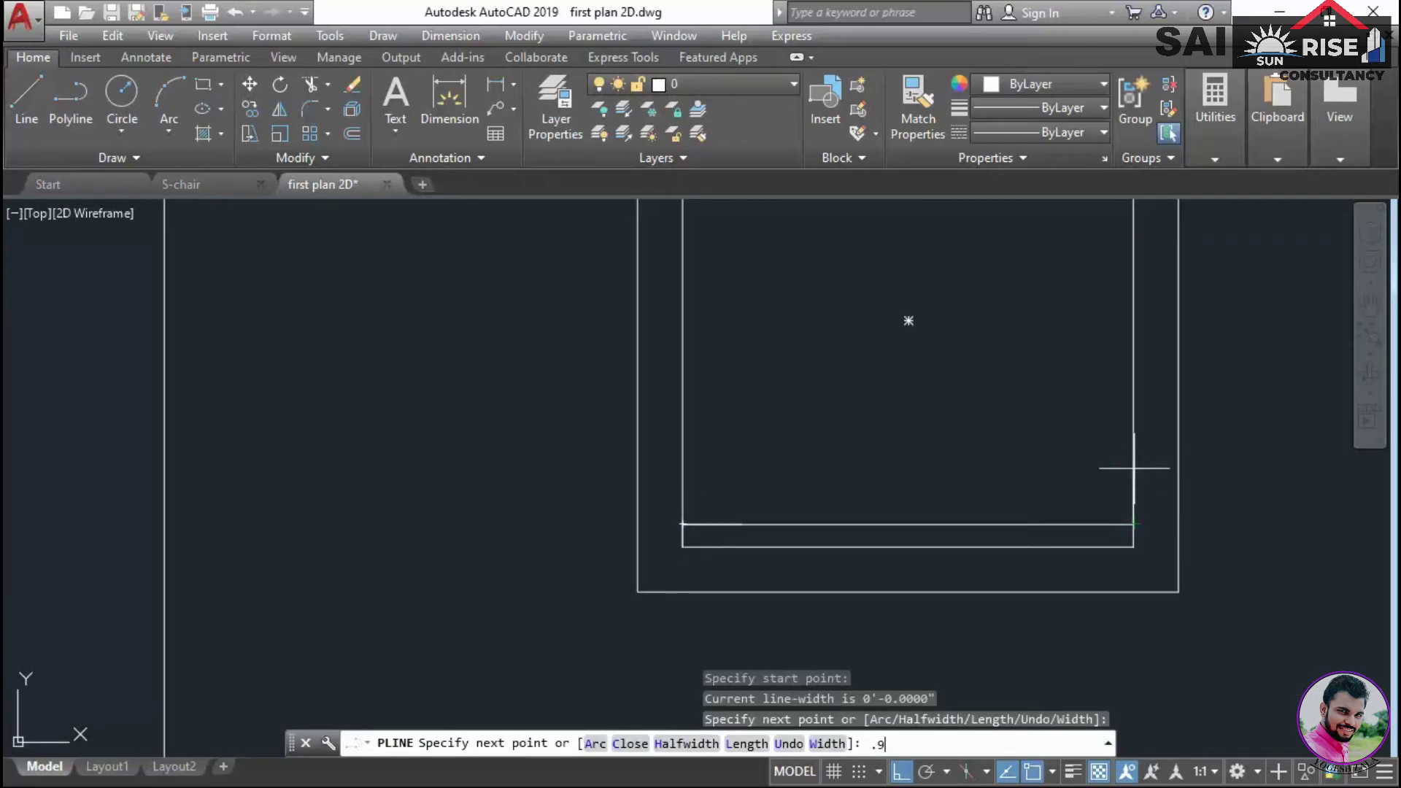
key(Return)
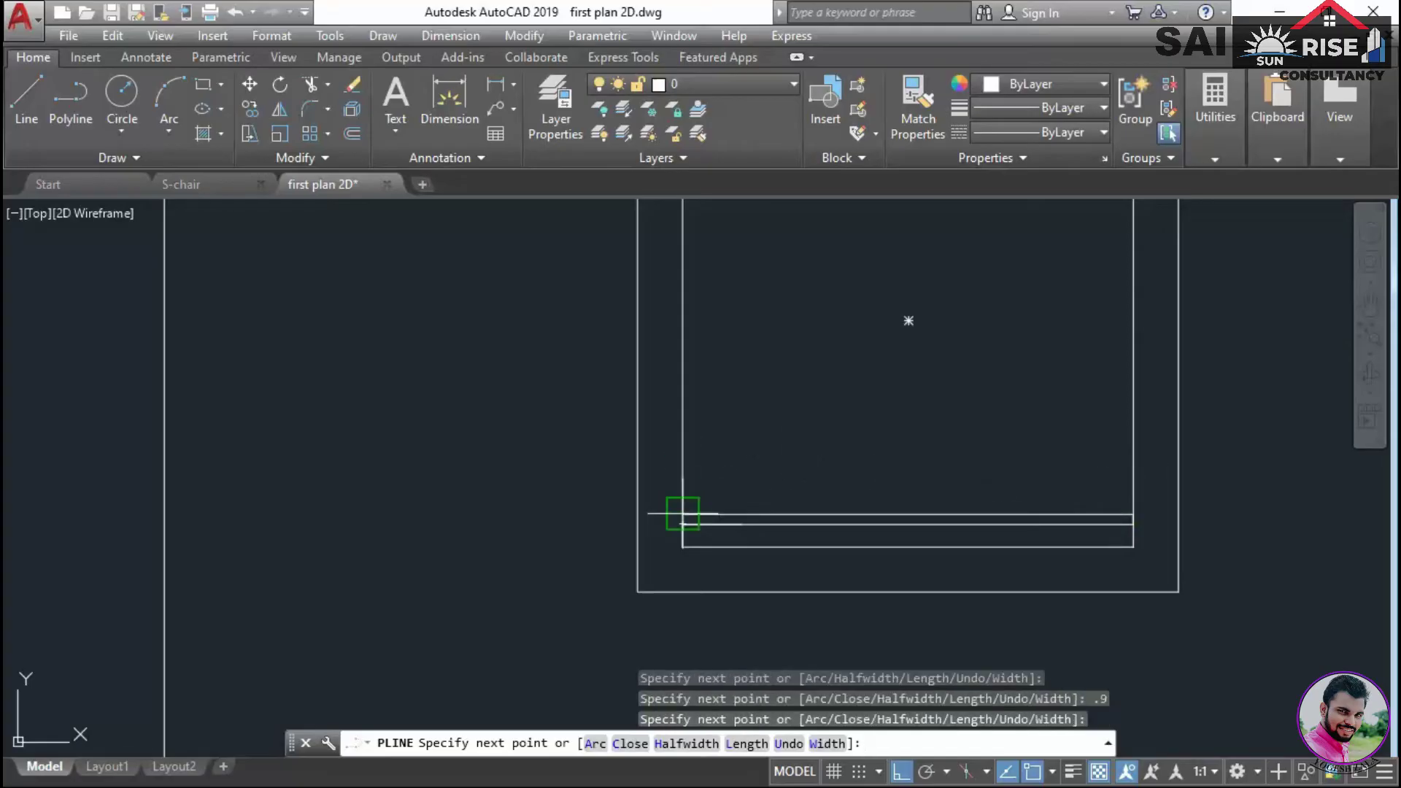
text(c)
key(Return)
Fill the thin horizontal strip in the left window with a solid hatch
scroll(751, 529, up, 3)
scroll(783, 525, down, 5)
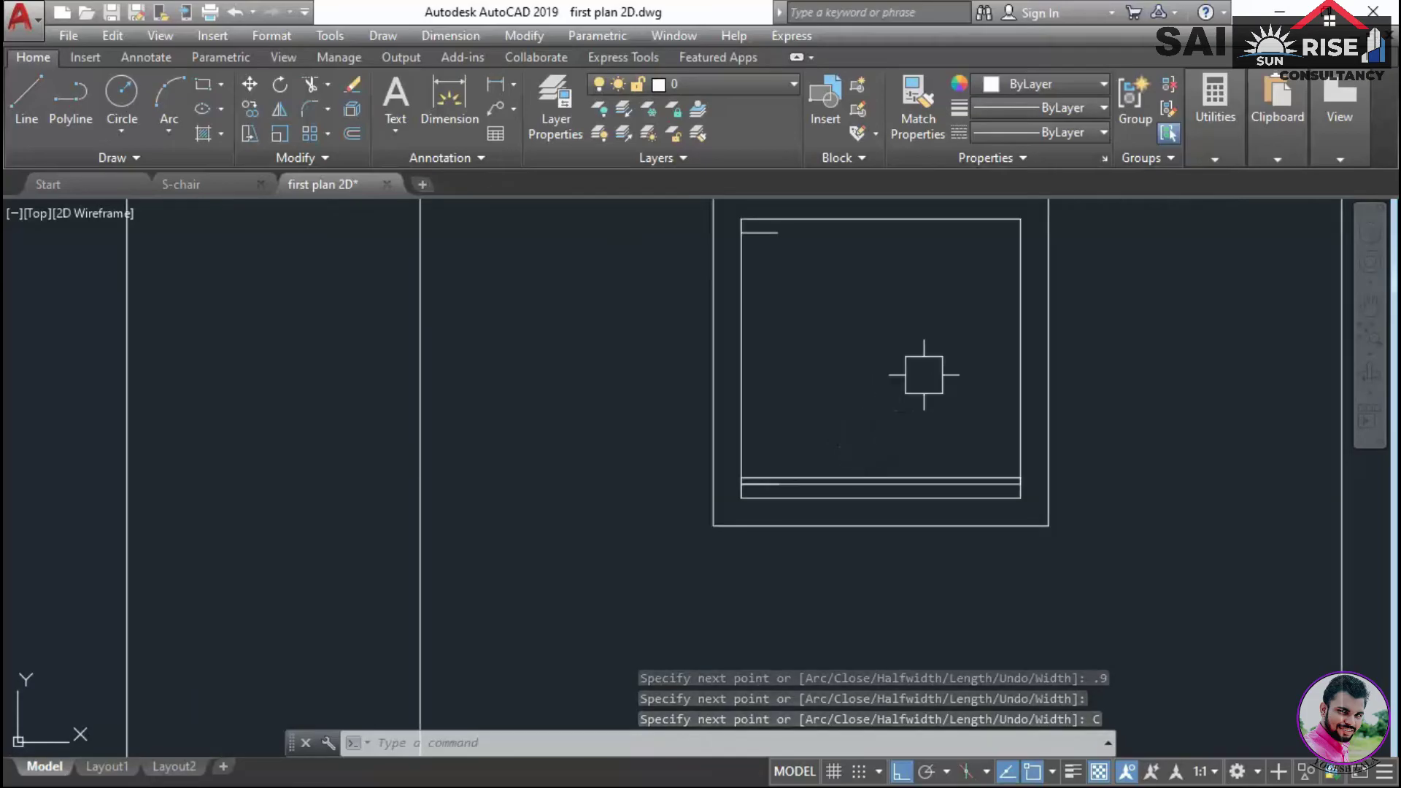
middle_drag(916, 375, 875, 453)
text(H)
key(Return)
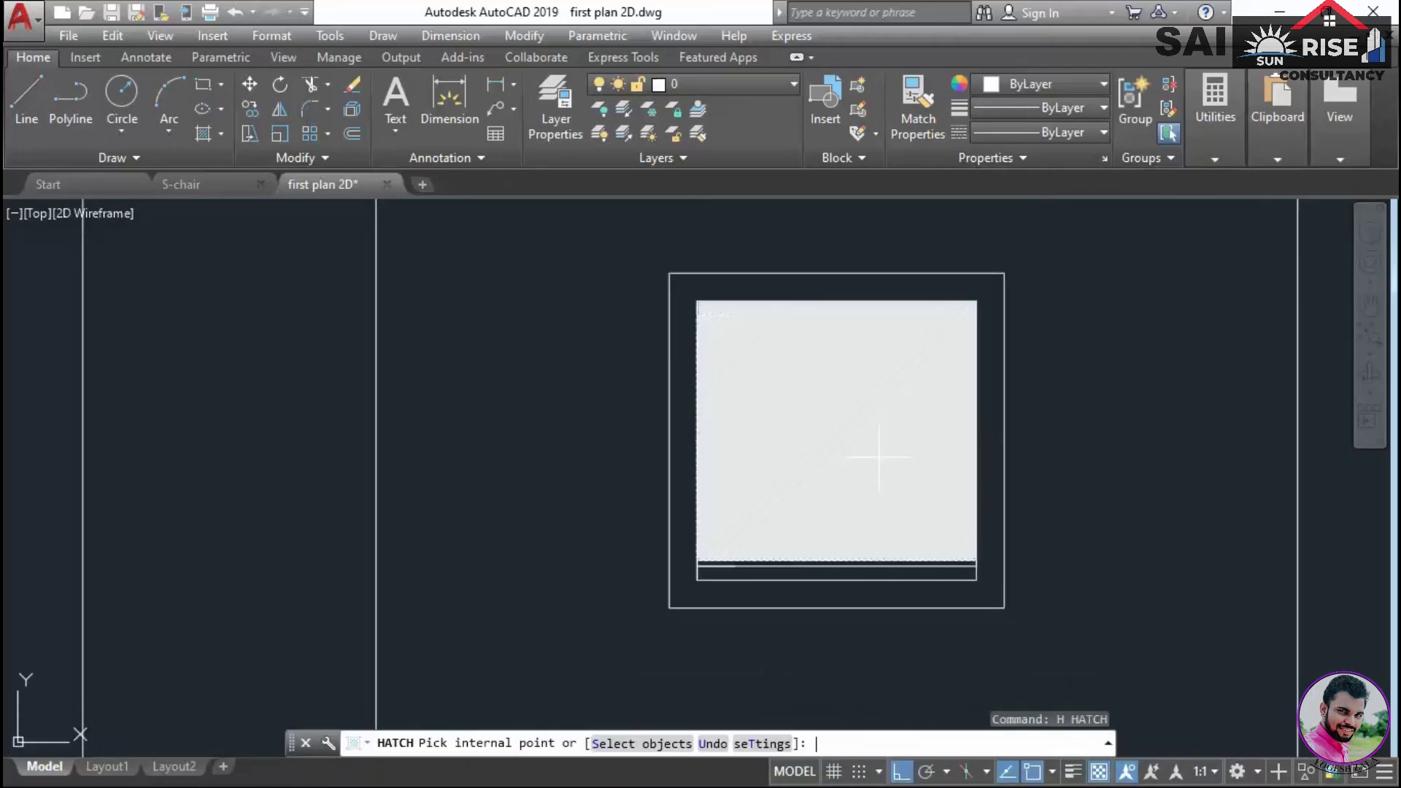
scroll(725, 558, up, 10)
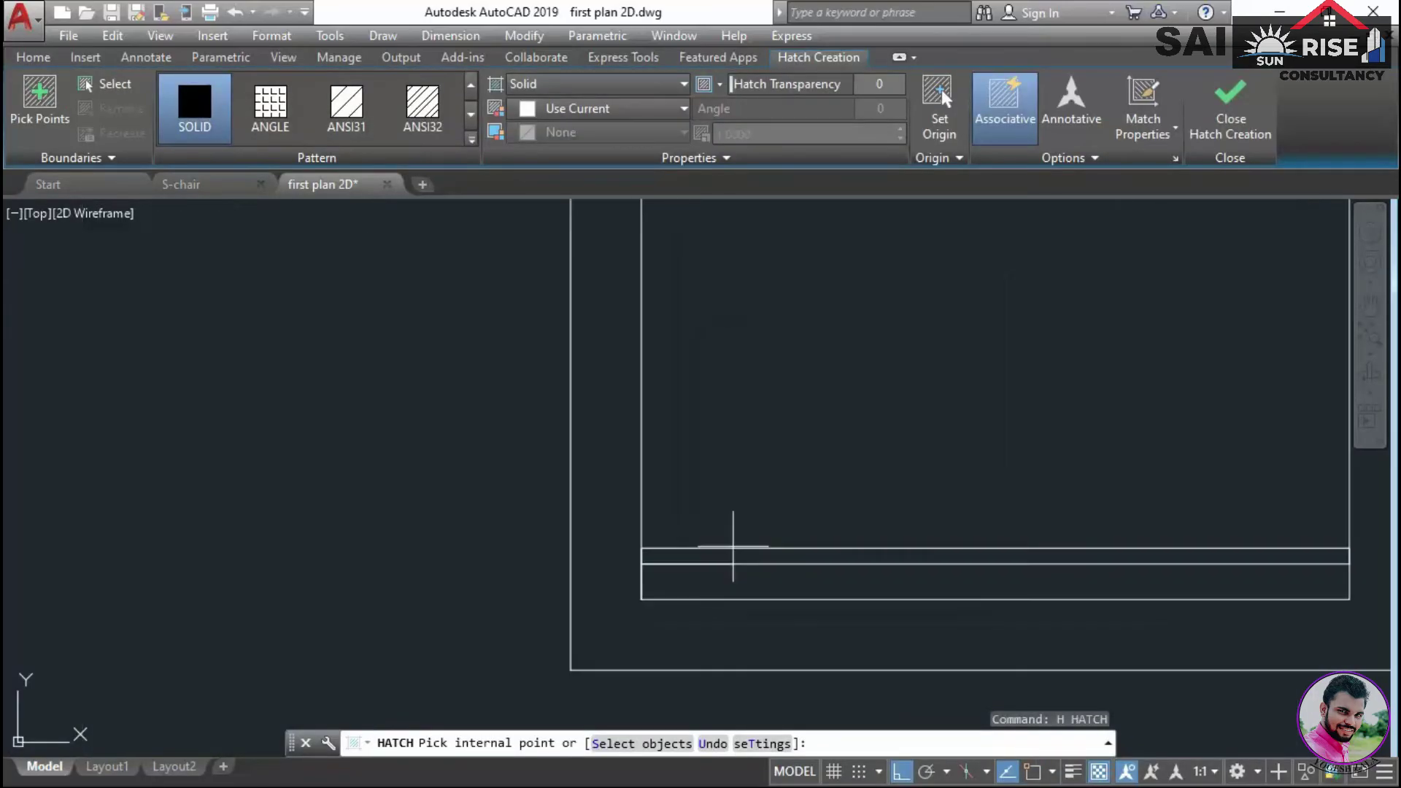
click(725, 562)
key(Return)
Copy the filled strip in the left window as a fitted array of 10 items reaching up to the upper tick of the inner frame
click(766, 661)
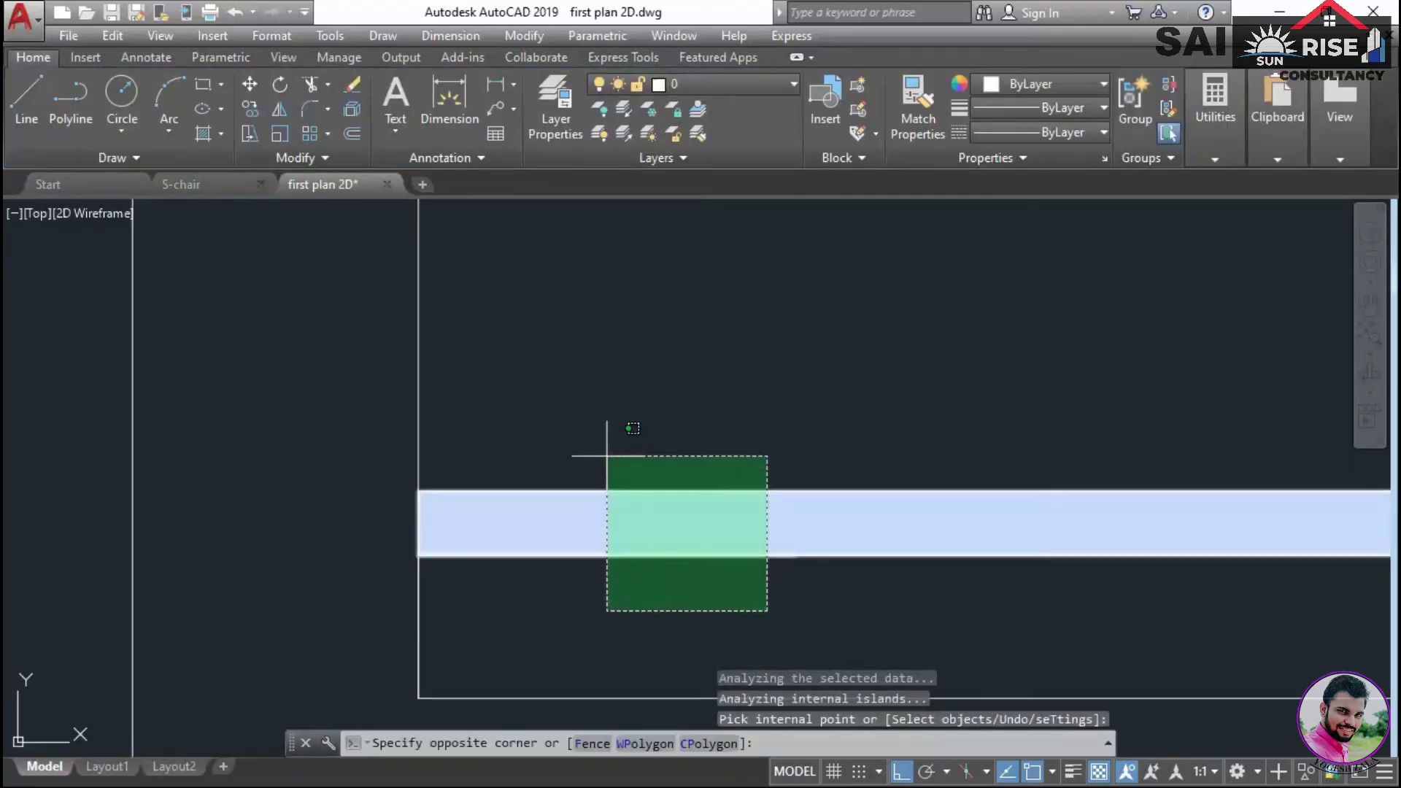
click(606, 458)
text(co)
key(Return)
click(418, 490)
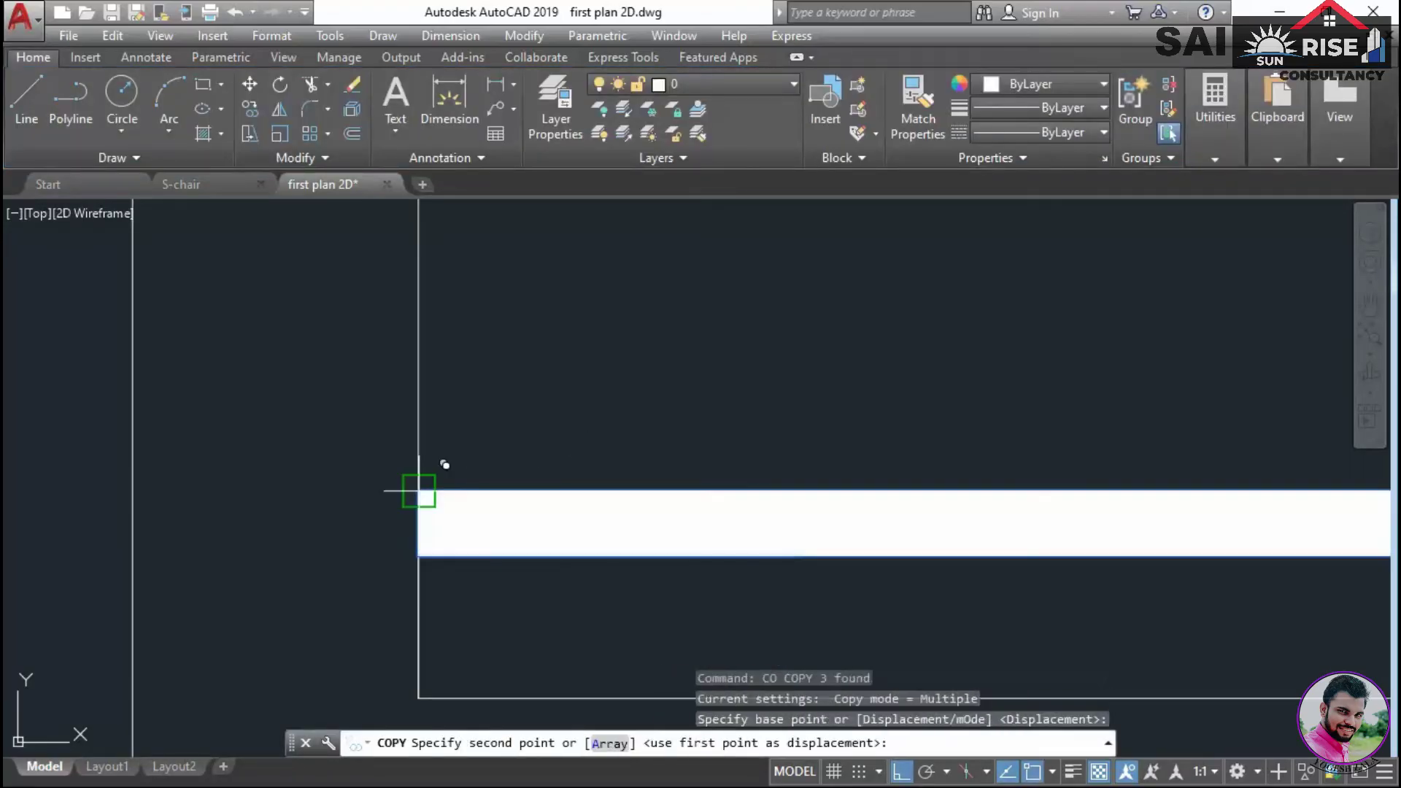
text(A)
key(Return)
text(10)
key(Return)
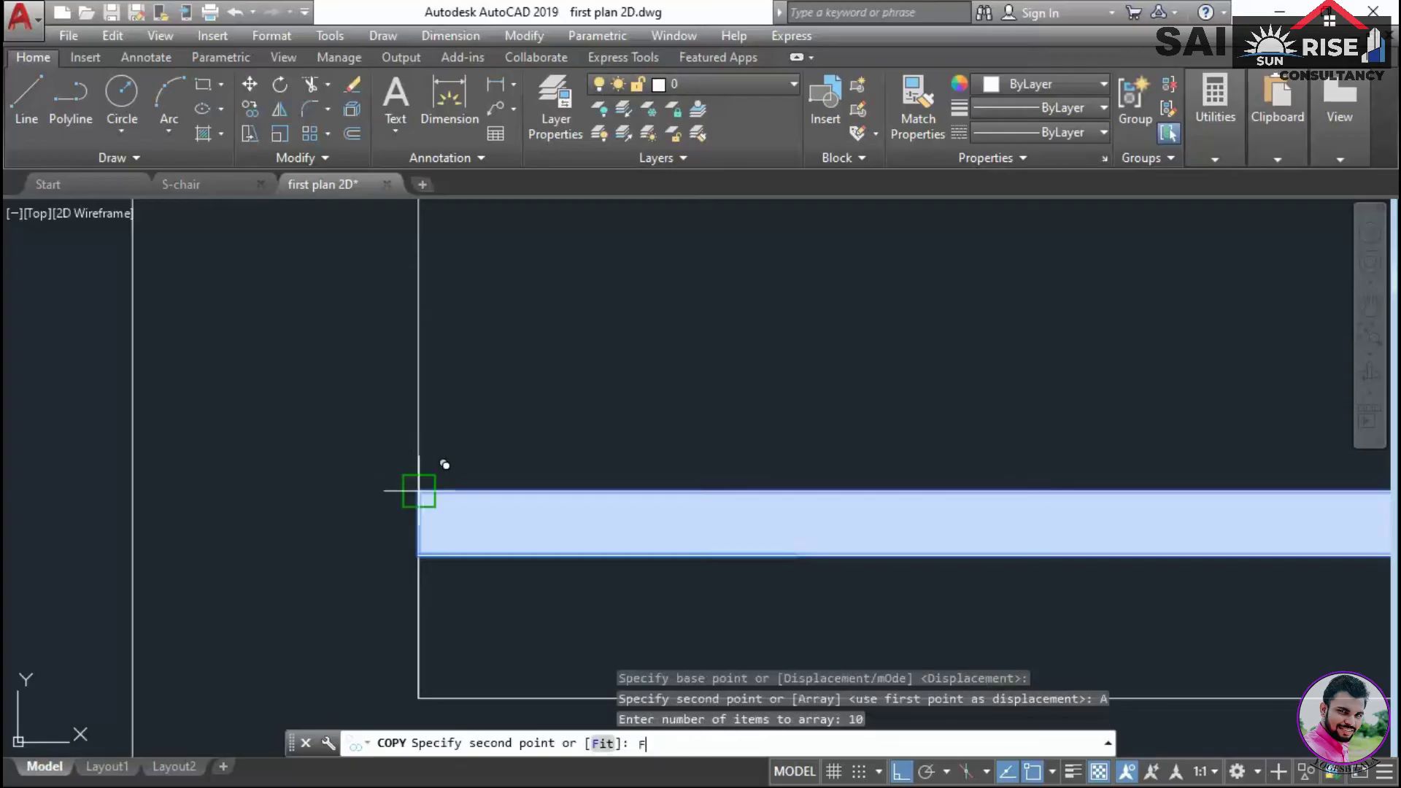
text(F)
key(Return)
scroll(531, 466, down, 3)
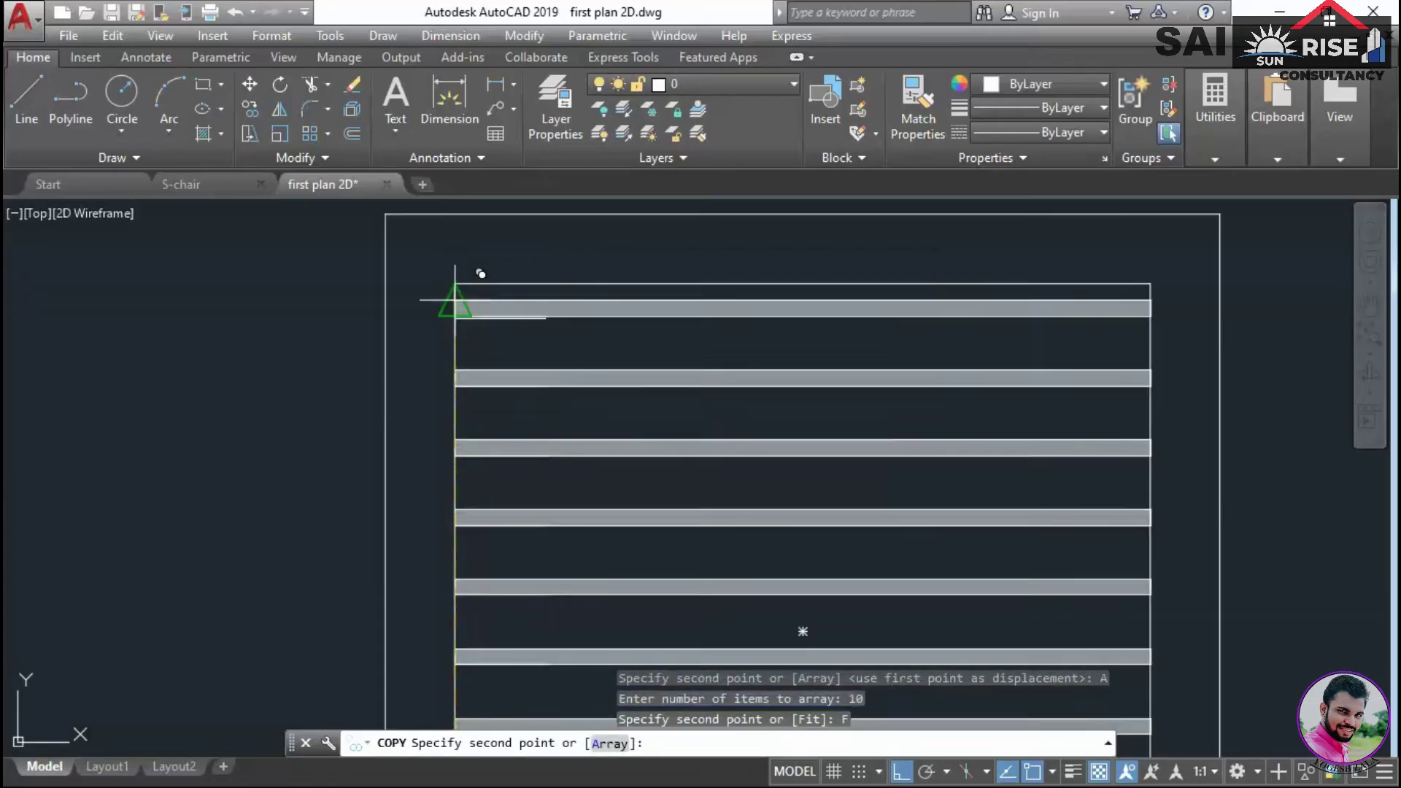
click(455, 311)
key(Escape)
scroll(702, 321, down, 2)
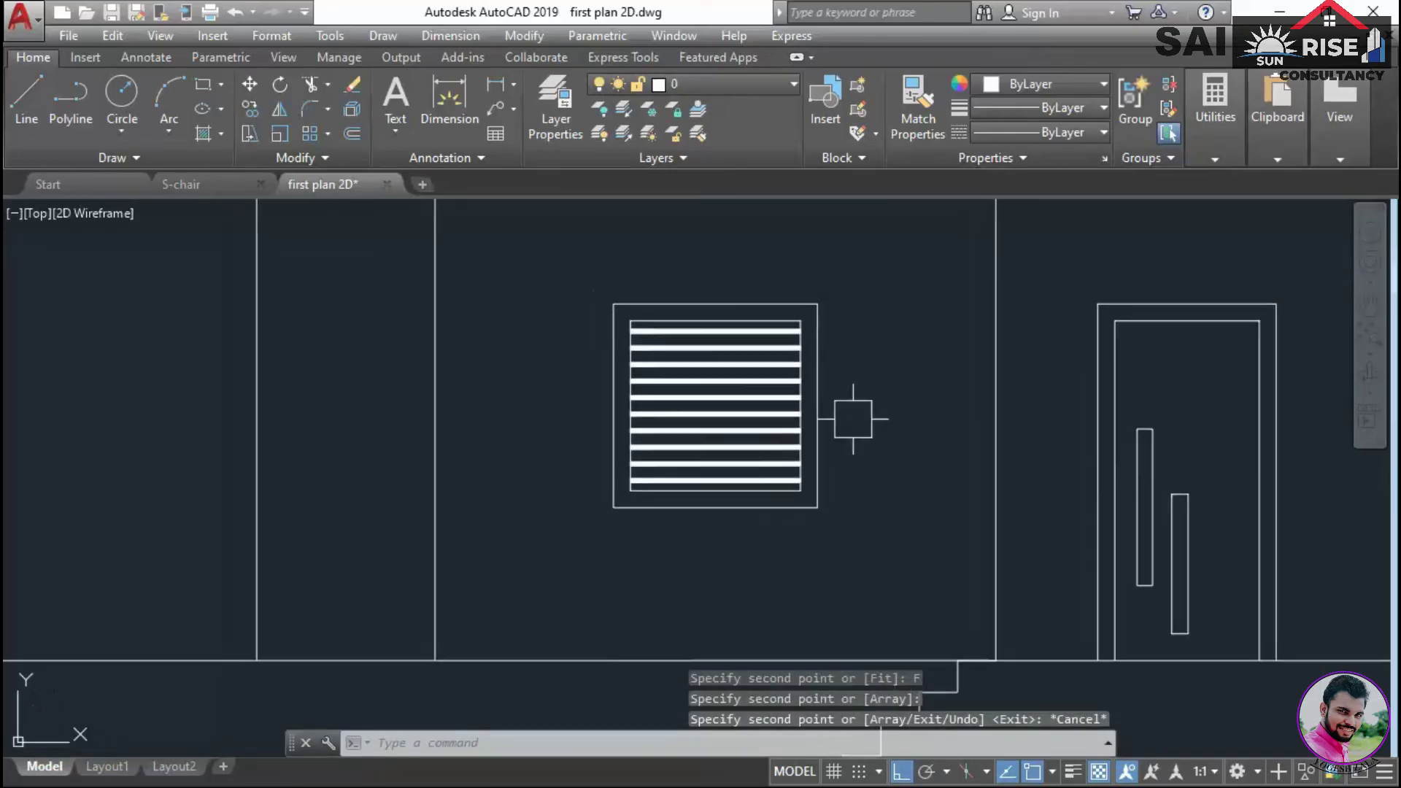
Fill the frames of the left window, the door and the right window with a solid hatch in colour 205,105,40
key(Escape)
text(H)
key(Return)
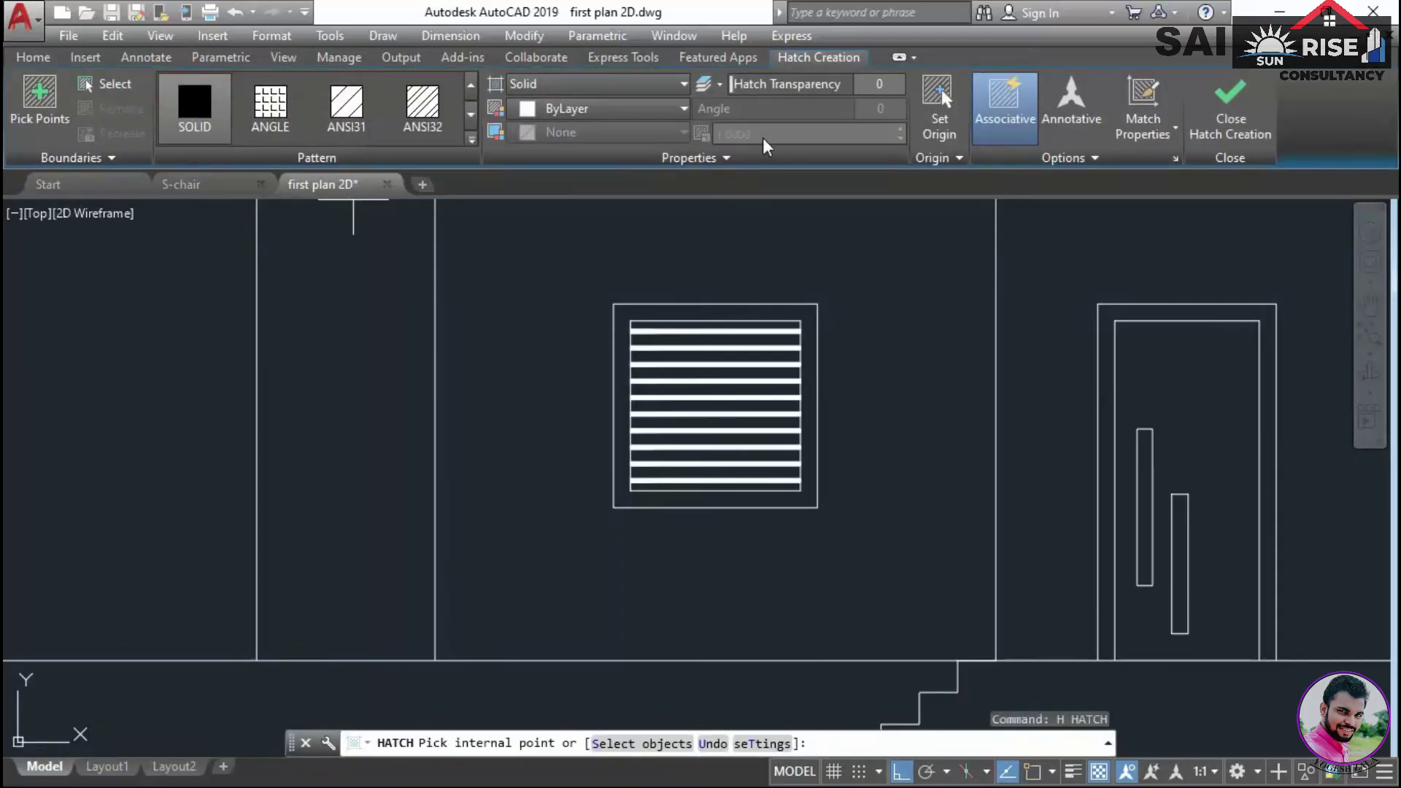
click(610, 108)
click(551, 216)
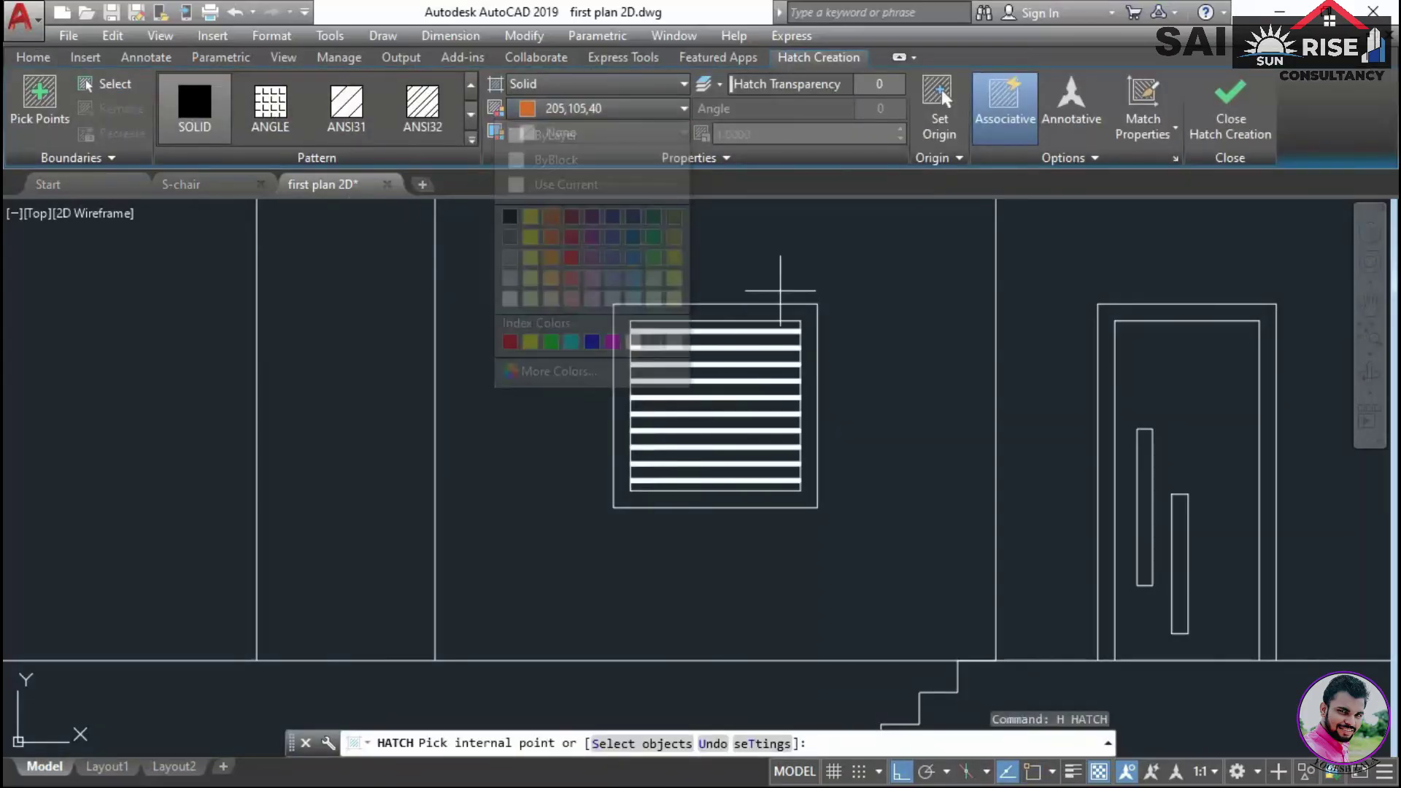
scroll(803, 321, up, 3)
click(741, 292)
scroll(788, 299, down, 2)
click(1110, 305)
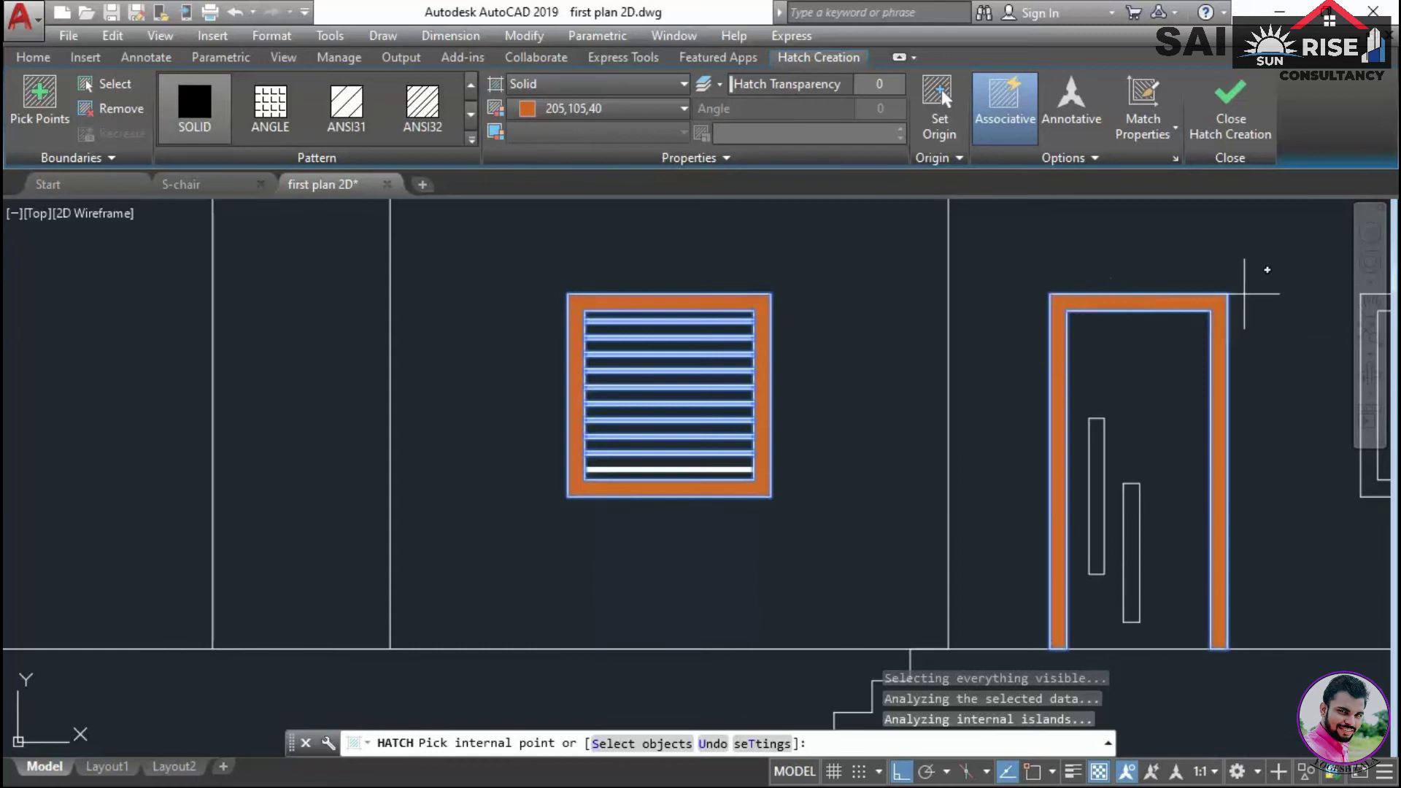
middle_drag(1252, 294, 844, 315)
click(1036, 321)
key(Return)
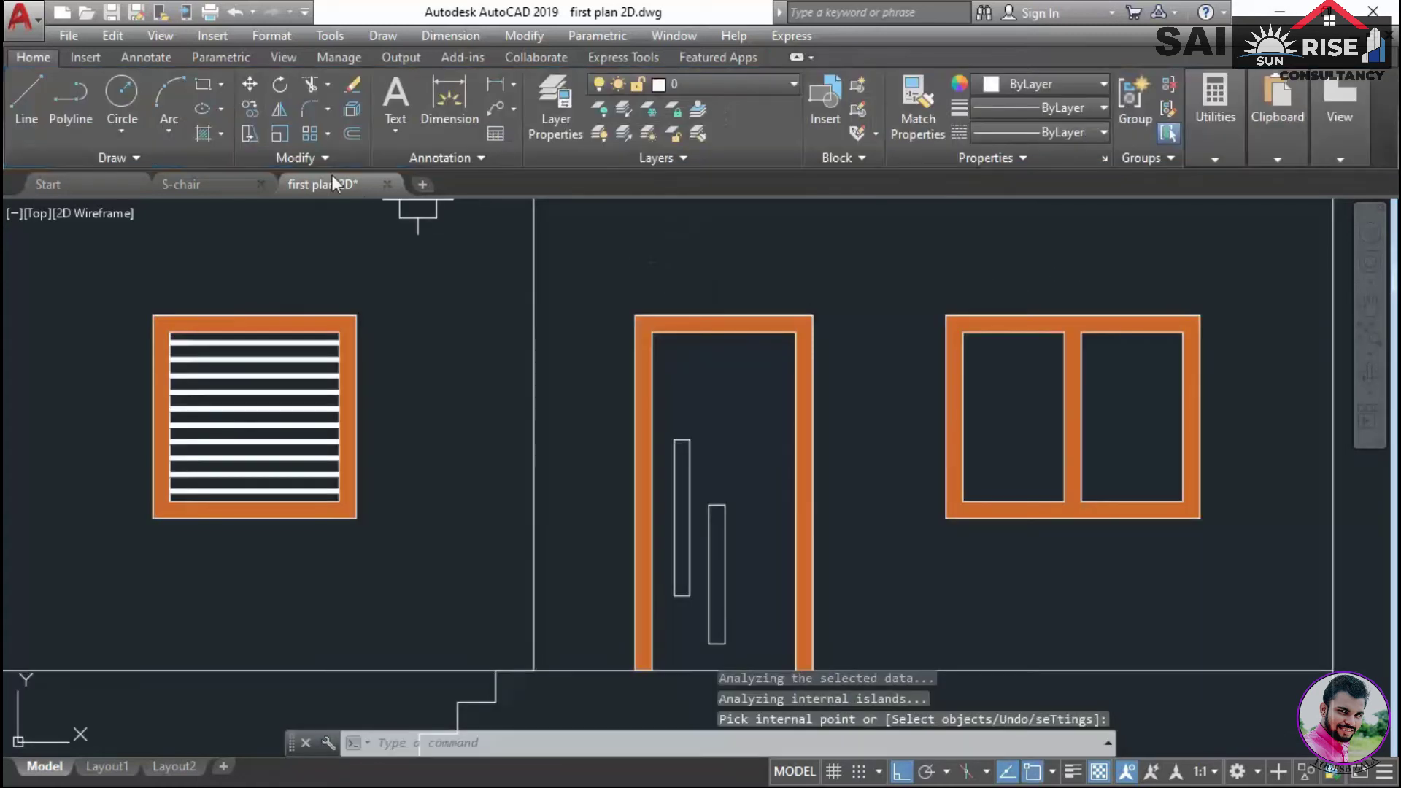
Fill the door leaf around its two handle strips with a solid hatch in colour 254,204,102
key(Return)
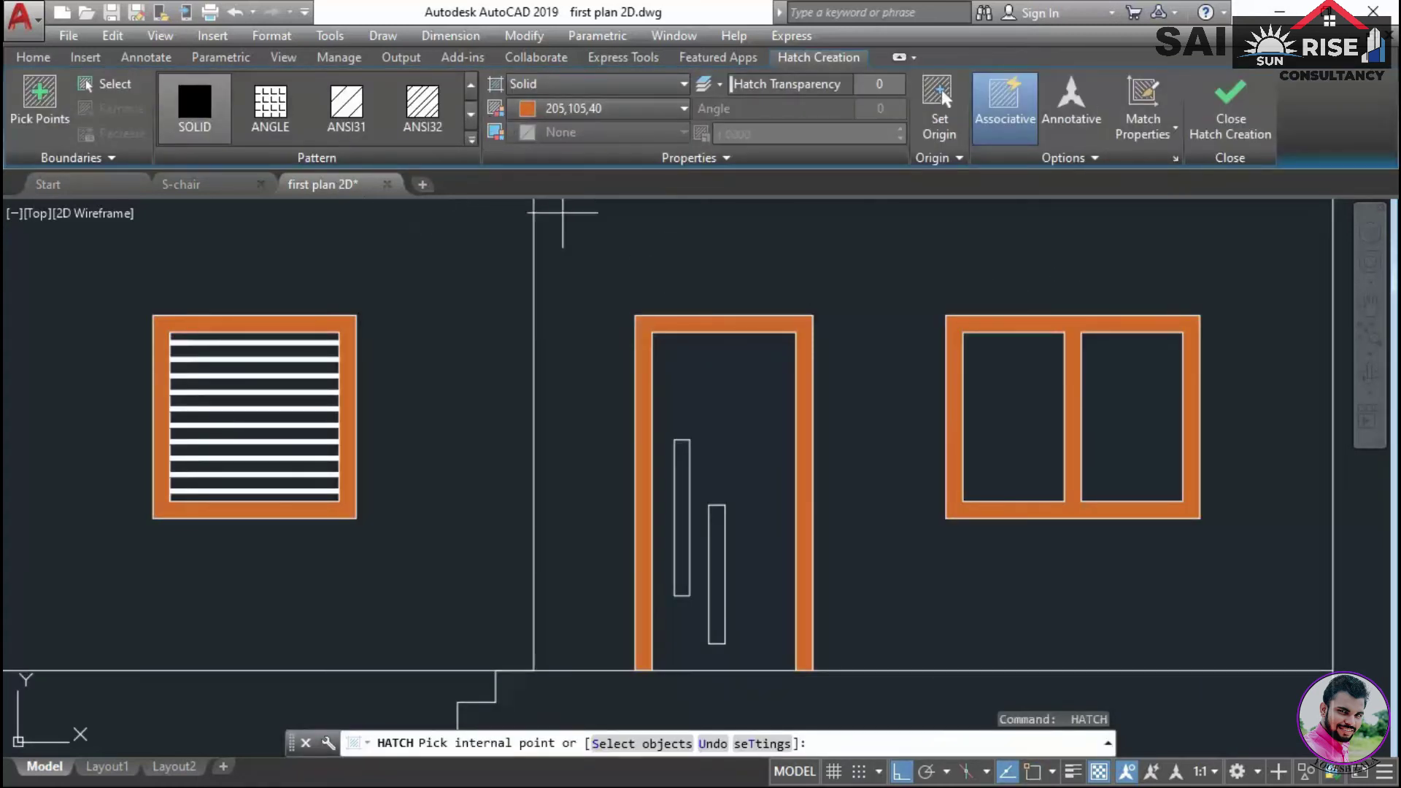
click(576, 108)
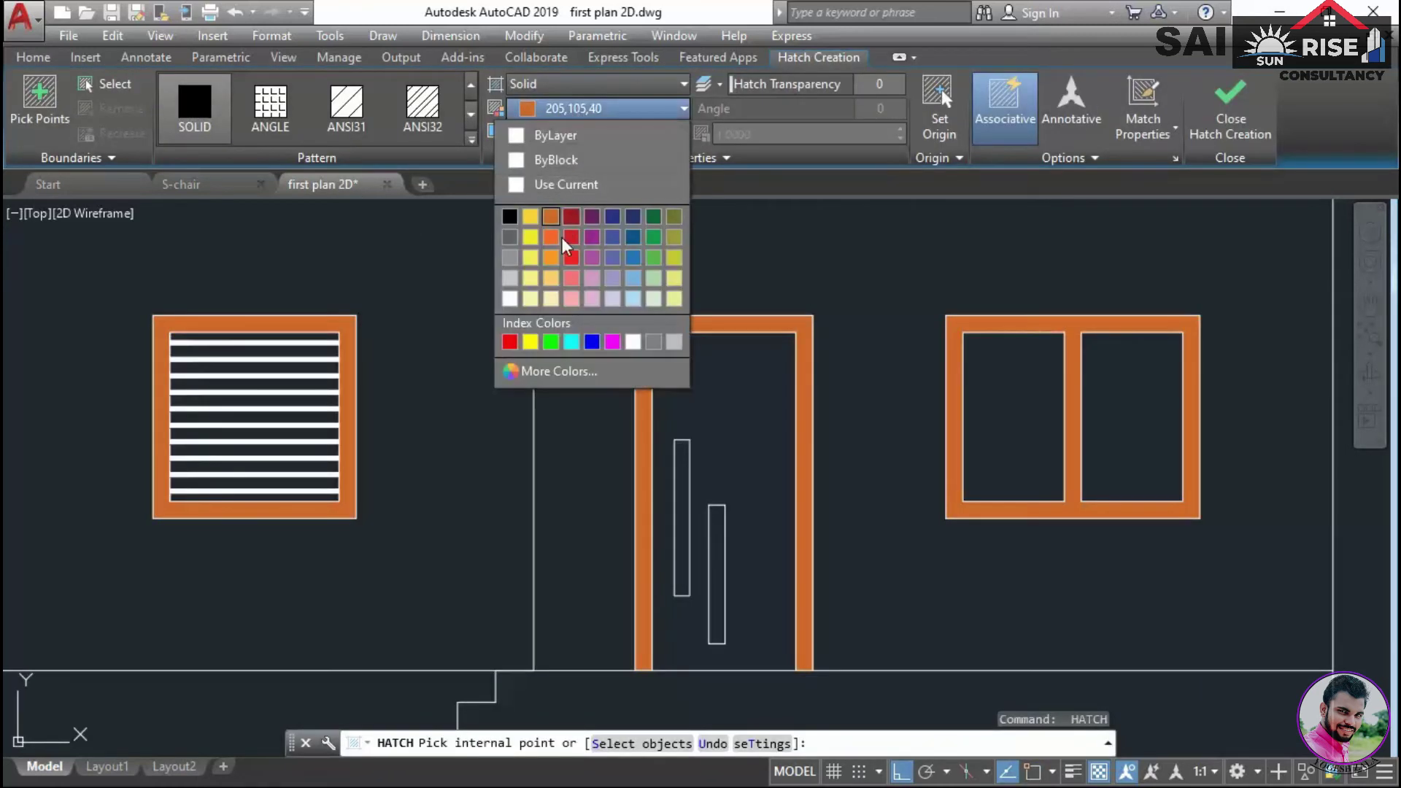
click(551, 280)
click(729, 376)
key(Return)
scroll(795, 376, down, 2)
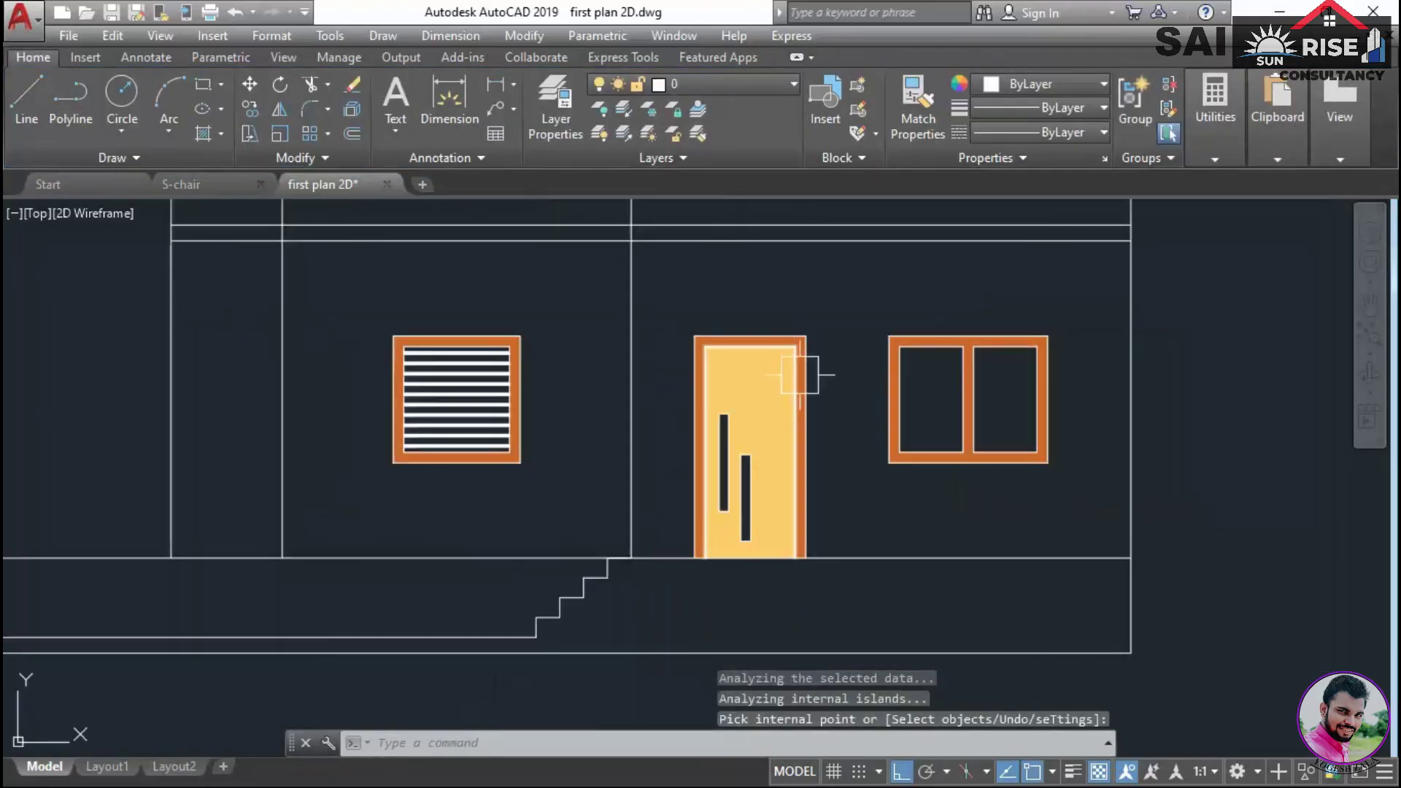
Change the door leaf's hatch colour to a paler cream shade
click(758, 375)
click(576, 108)
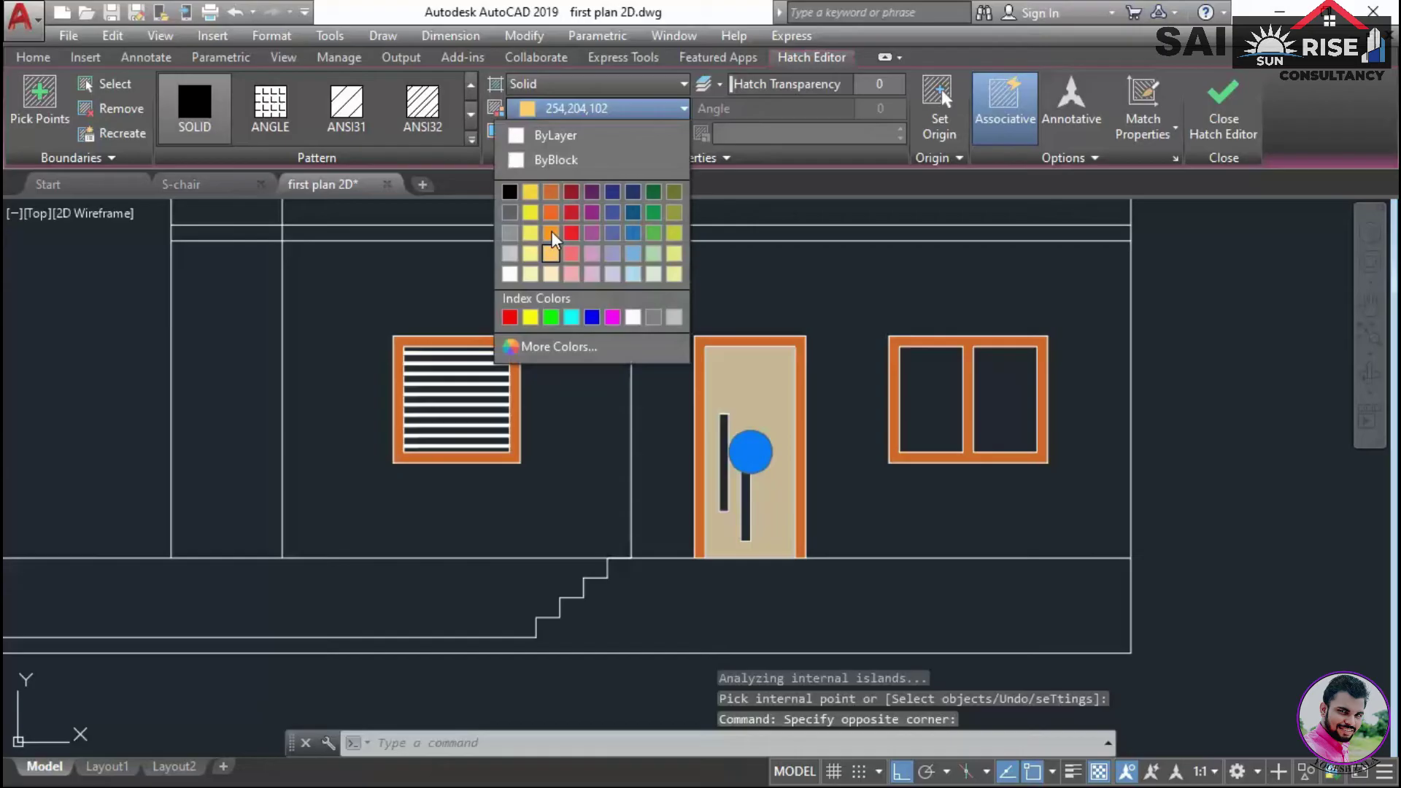
click(553, 275)
key(Escape)
key(Escape)
Examine the left-side walls, doors and windows of the floor plan against the front elevation
mouse_move(829, 436)
middle_down()
mouse_move(852, 417)
mouse_move(953, 411)
middle_up()
scroll(958, 411, down, 4)
middle_drag(777, 474, 759, 400)
scroll(774, 364, down, 3)
scroll(771, 571, up, 5)
mouse_move(772, 571)
middle_down()
mouse_move(836, 588)
mouse_move(865, 467)
middle_up()
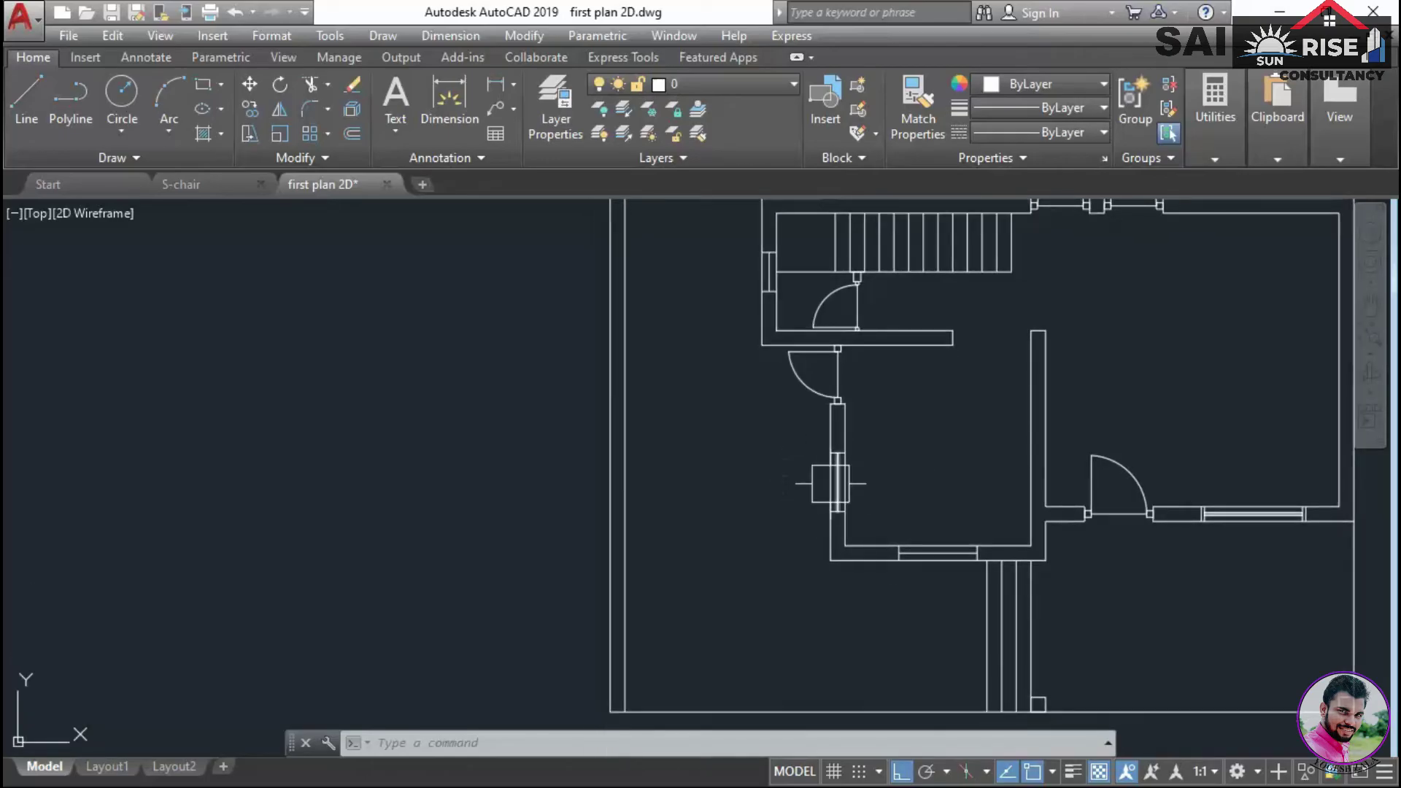
scroll(836, 459, down, 4)
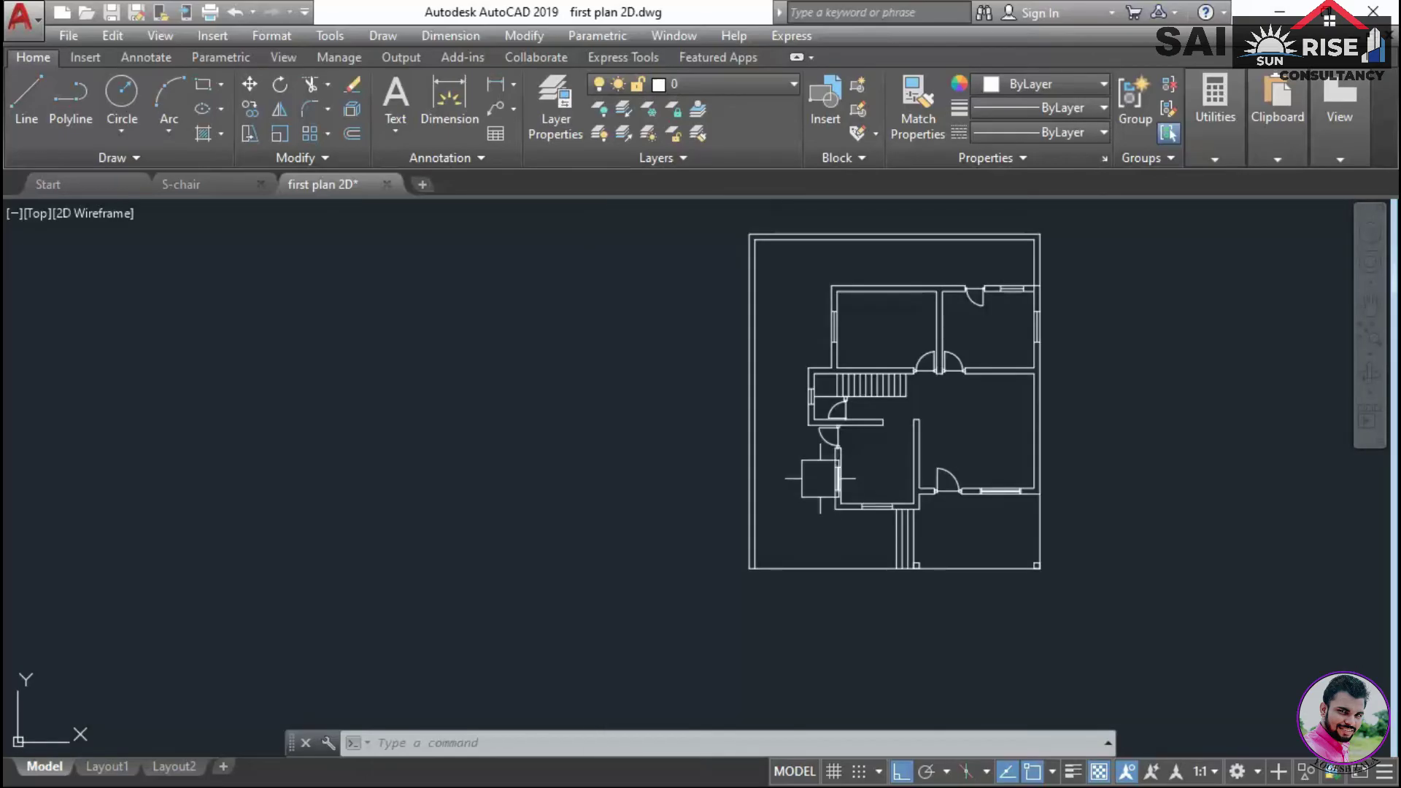
scroll(884, 455, up, 5)
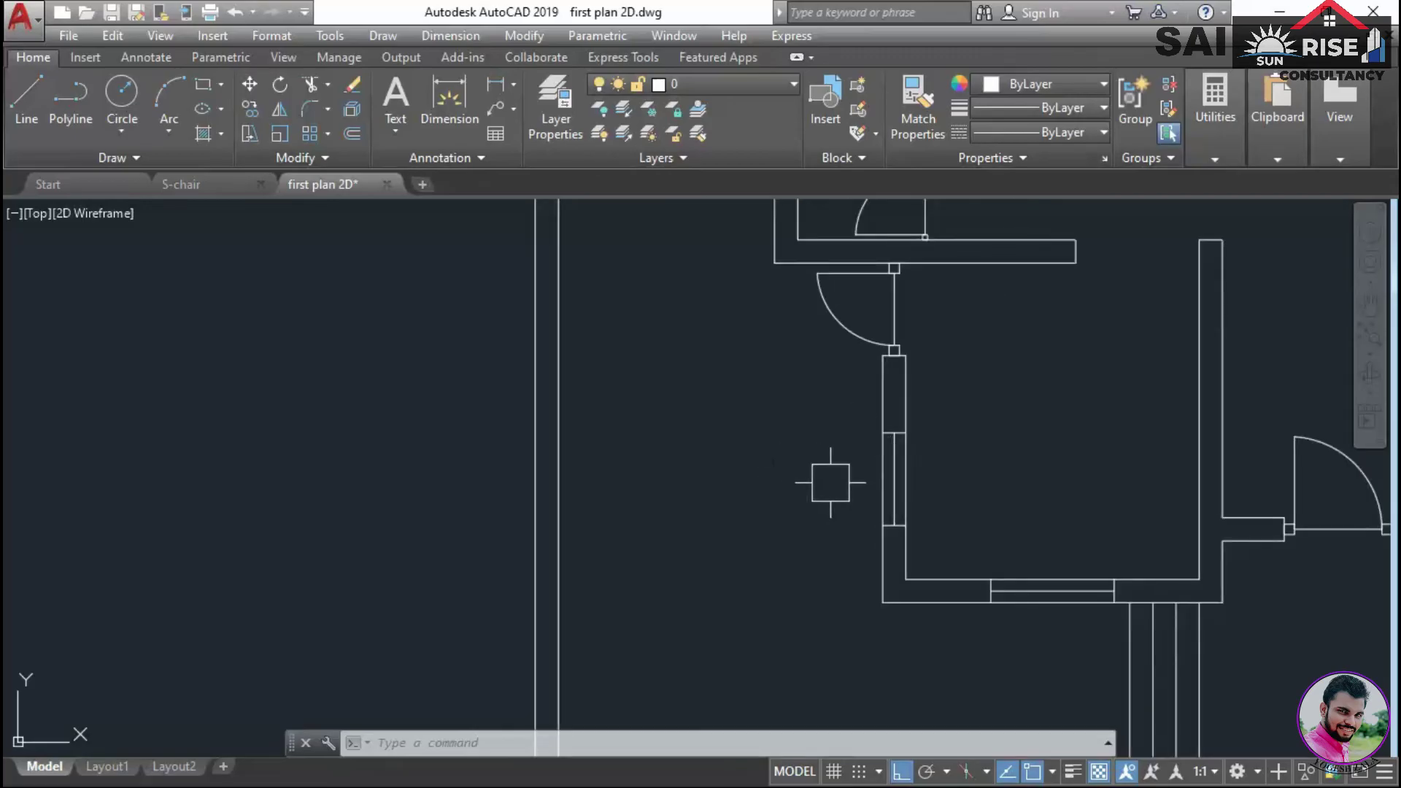
scroll(830, 482, down, 5)
scroll(826, 372, up, 4)
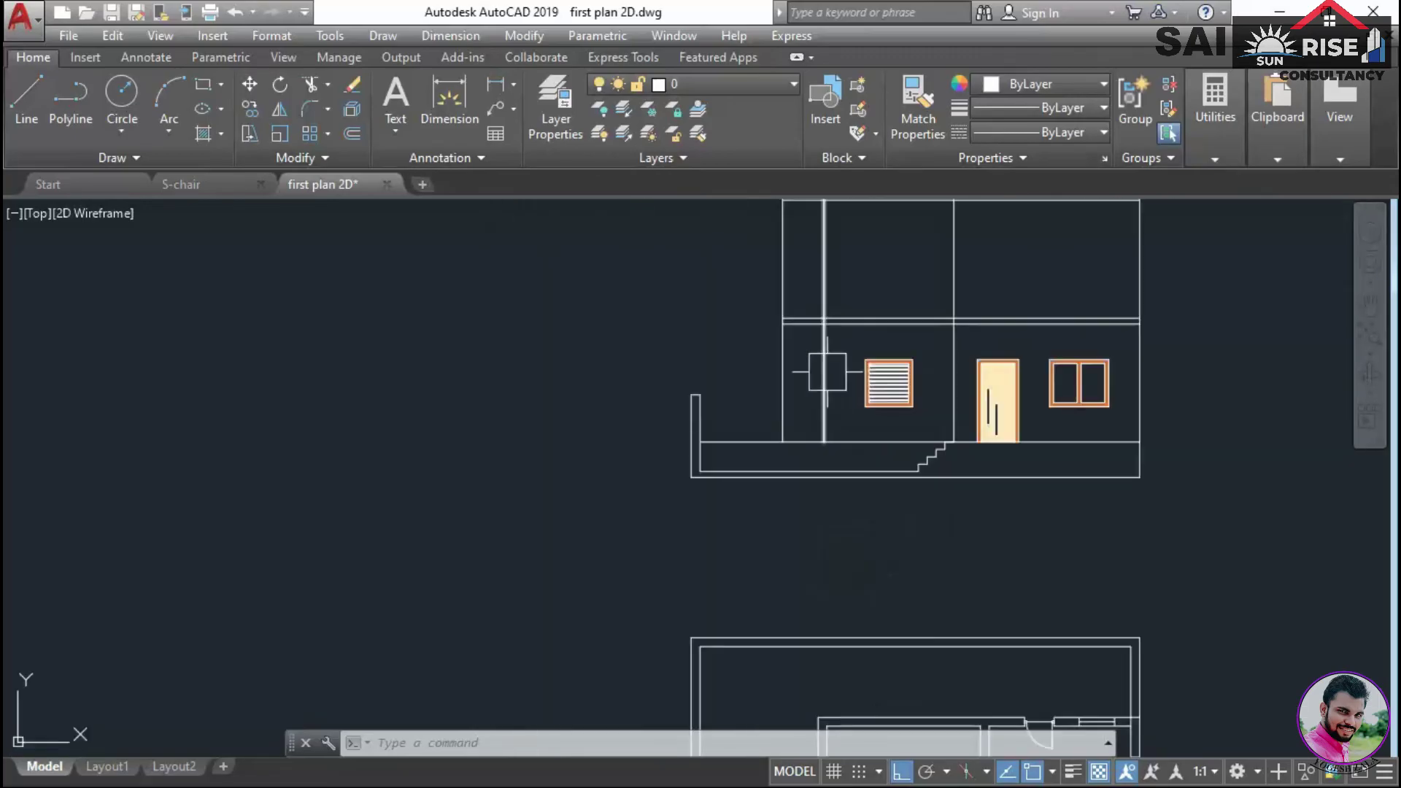
Draw a horizontal line from the left window's upper-left outer corner to the vertical wall line on its left
scroll(843, 336, up, 2)
text(l)
key(Return)
scroll(850, 387, up, 4)
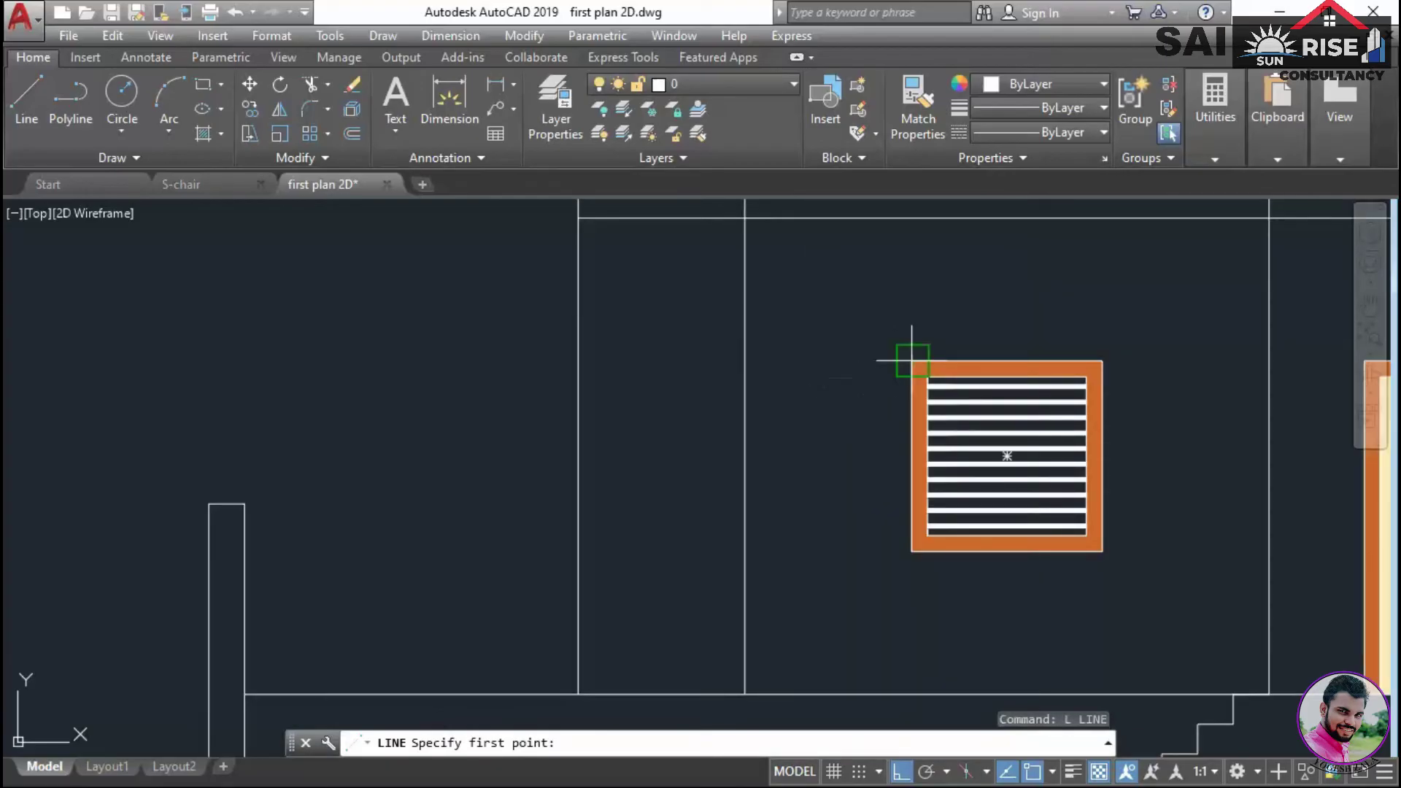
click(744, 361)
key(Return)
Offset the horizontal line beside the left window 6" upward
text(o)
key(Return)
text(6)
key(Return)
click(835, 360)
click(810, 305)
key(Return)
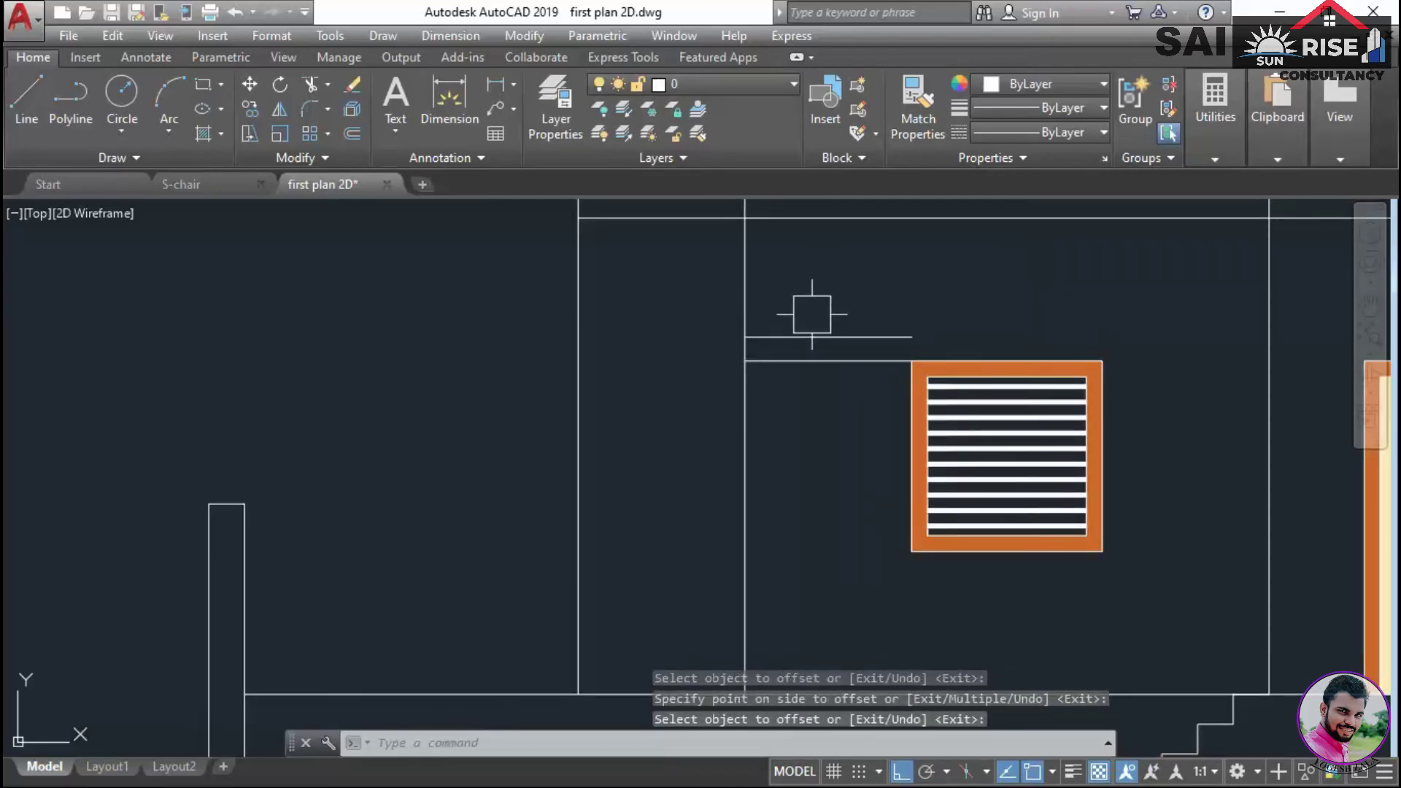
Offset the vertical wall line left of the window by 2' to the left
text(o)
key(Return)
text(2)
key(Return)
click(744, 409)
click(631, 429)
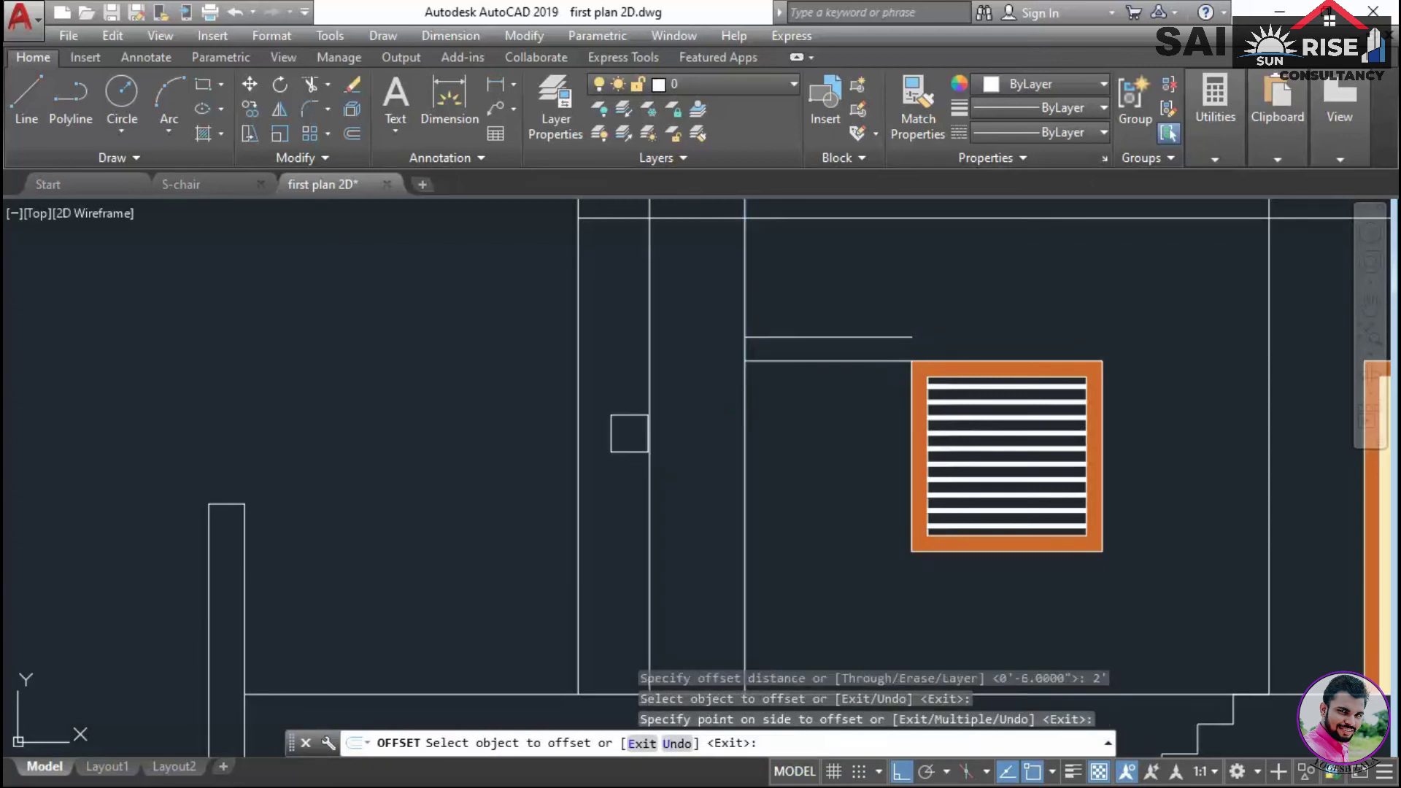
Extend both horizontal sunshade lines left to the 2' offset vertical line
text(E)
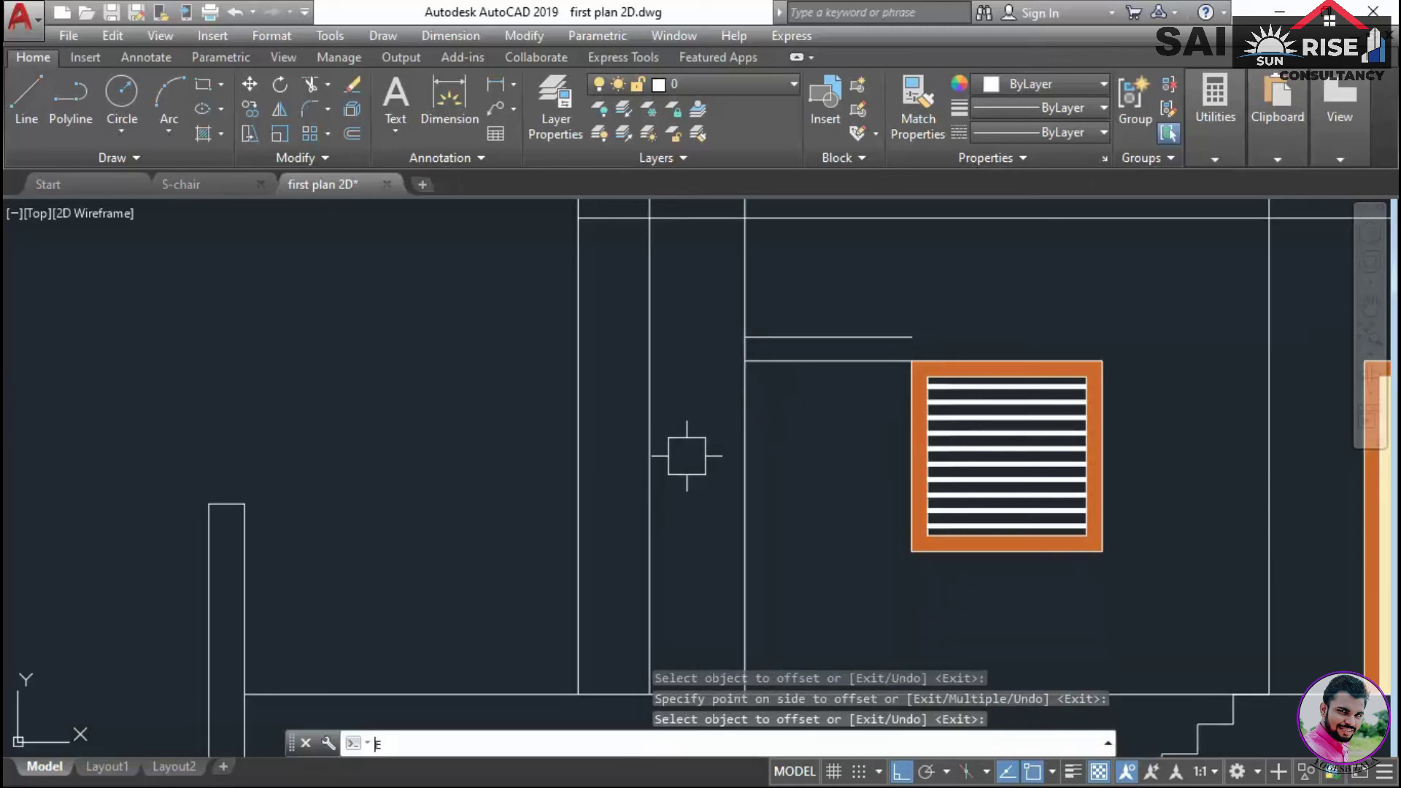
text(X)
key(Return)
click(663, 464)
key(Return)
click(714, 360)
click(713, 337)
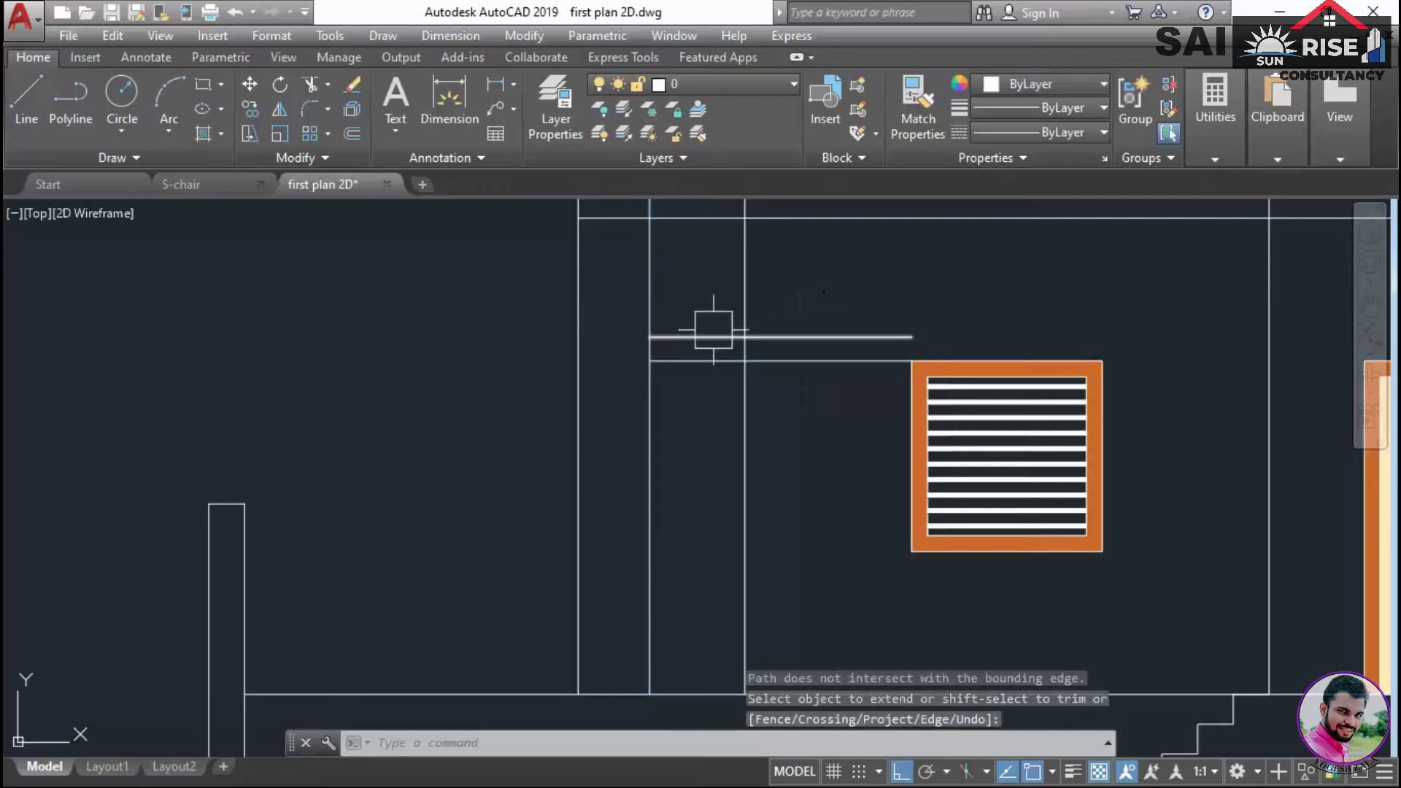
Fillet the offset vertical line with the two horizontal lines at zero radius to close the sunshade's left end
text(TR)
key(BackSpace)
key(BackSpace)
text(F)
key(Return)
scroll(661, 351, up, 5)
click(616, 343)
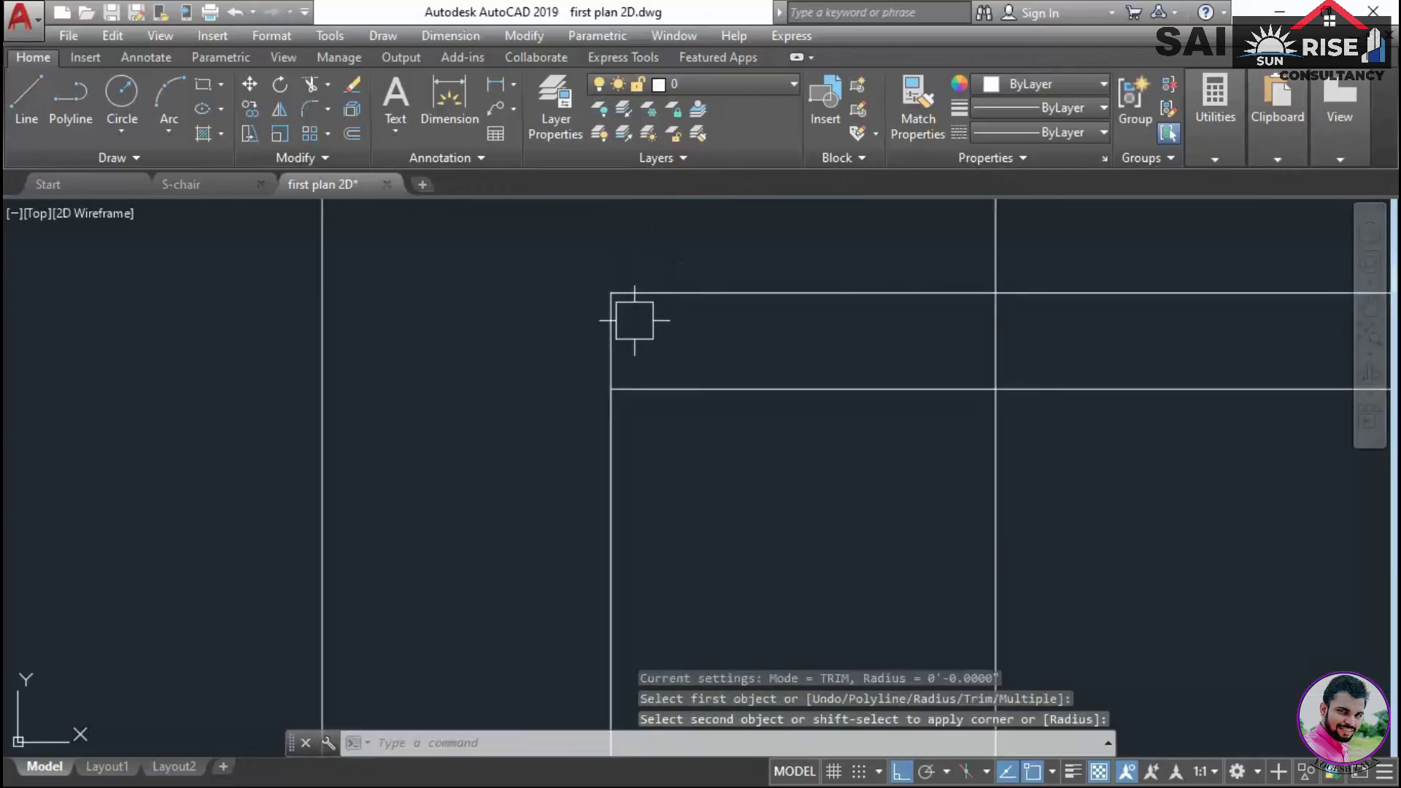
click(669, 389)
key(Return)
text(TR)
key(Return)
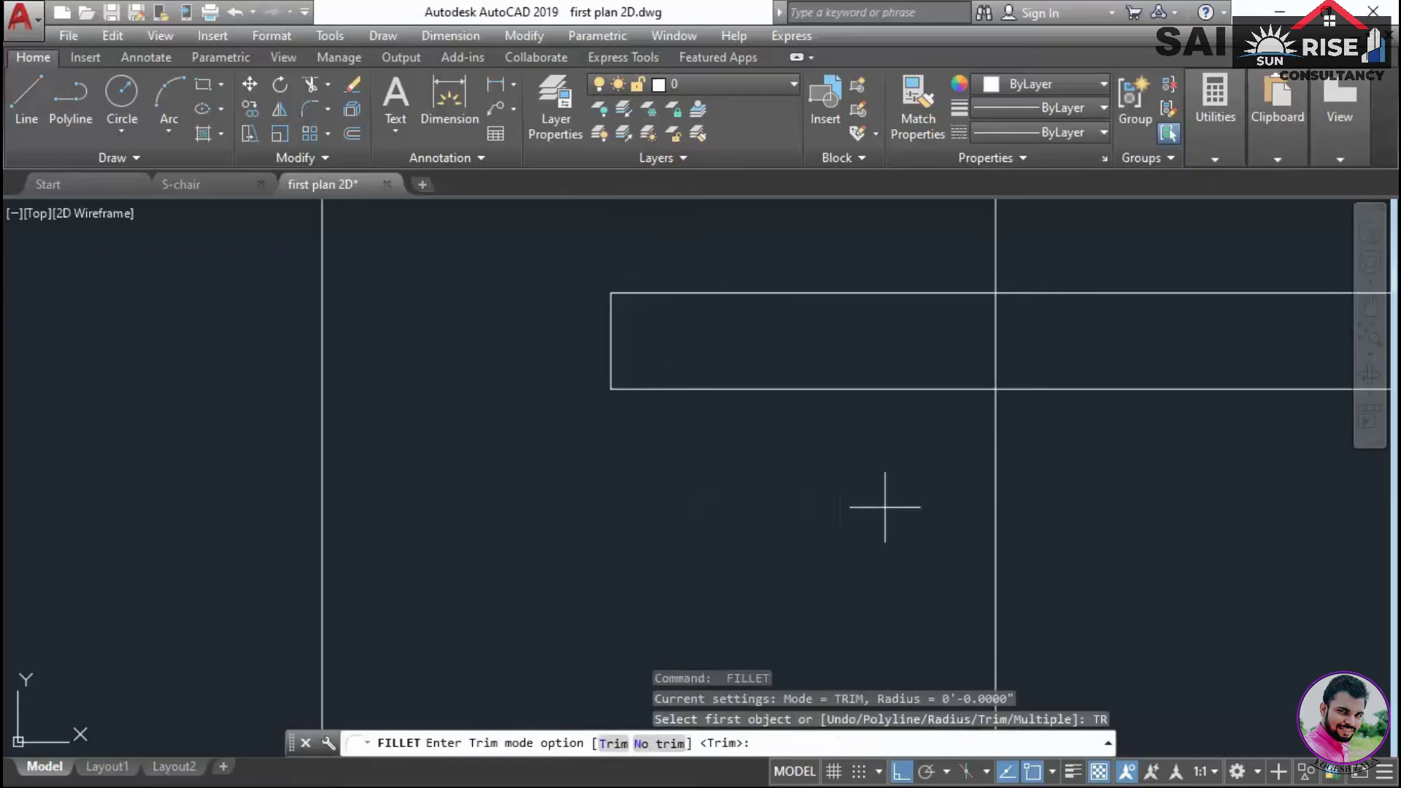
key(Escape)
Trim the two sunshade lines at the vertical wall line, removing the portions running toward the left window
text(tr)
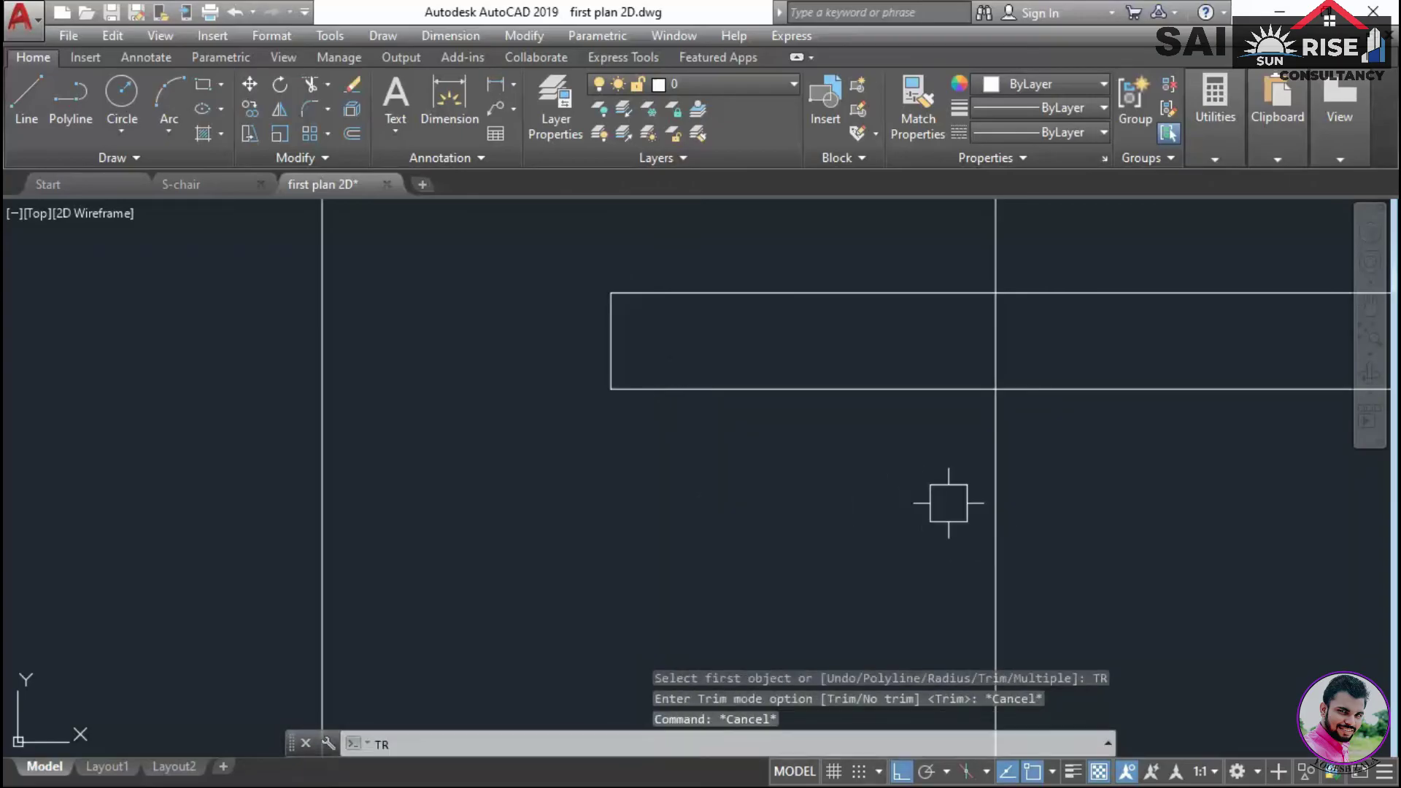
key(Return)
click(994, 501)
scroll(987, 501, down, 5)
key(Return)
click(1054, 518)
click(970, 441)
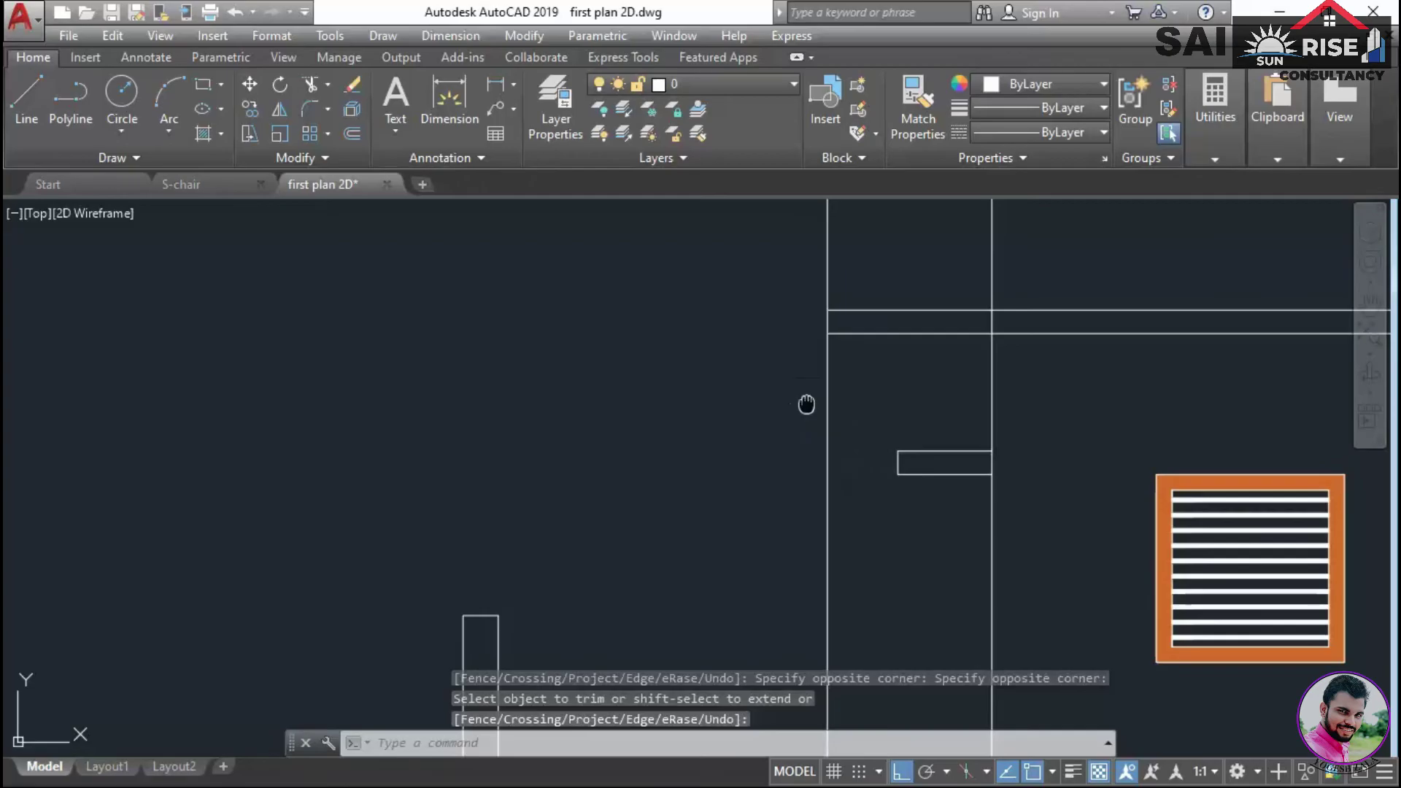
key(Escape)
key(Escape)
Offset the elevation's outermost left wall line 1' to the left
text(O)
key(Return)
text(1)
key(Return)
click(827, 442)
click(725, 447)
Extend both sunshade lines left to the vertical line offset 1' outside the outer wall
text(EX)
key(Return)
click(781, 521)
key(Return)
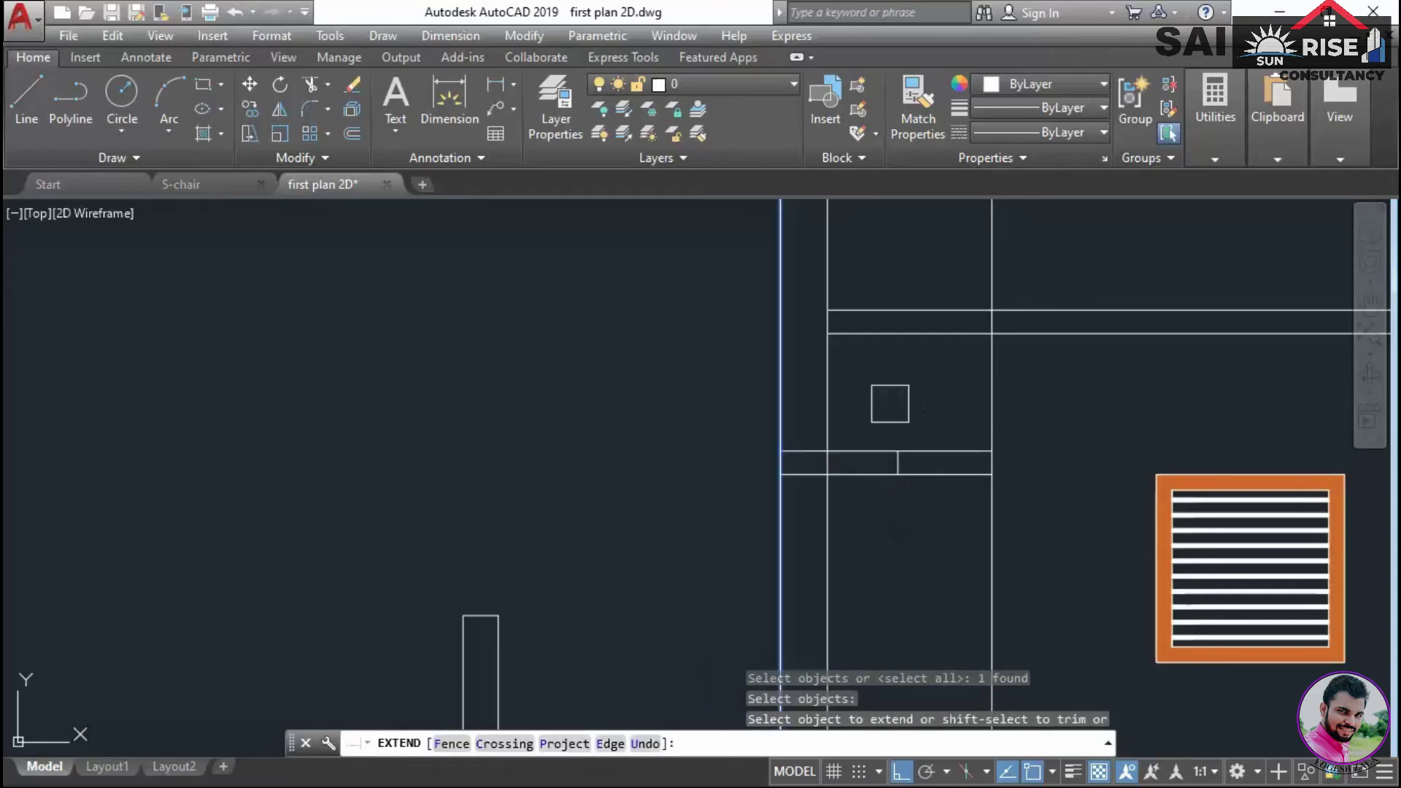
click(909, 485)
click(863, 428)
key(Escape)
Fillet the outer offset line with the two extended lines to close the outer sunshade's left end
text(F)
key(Return)
scroll(788, 450, up, 4)
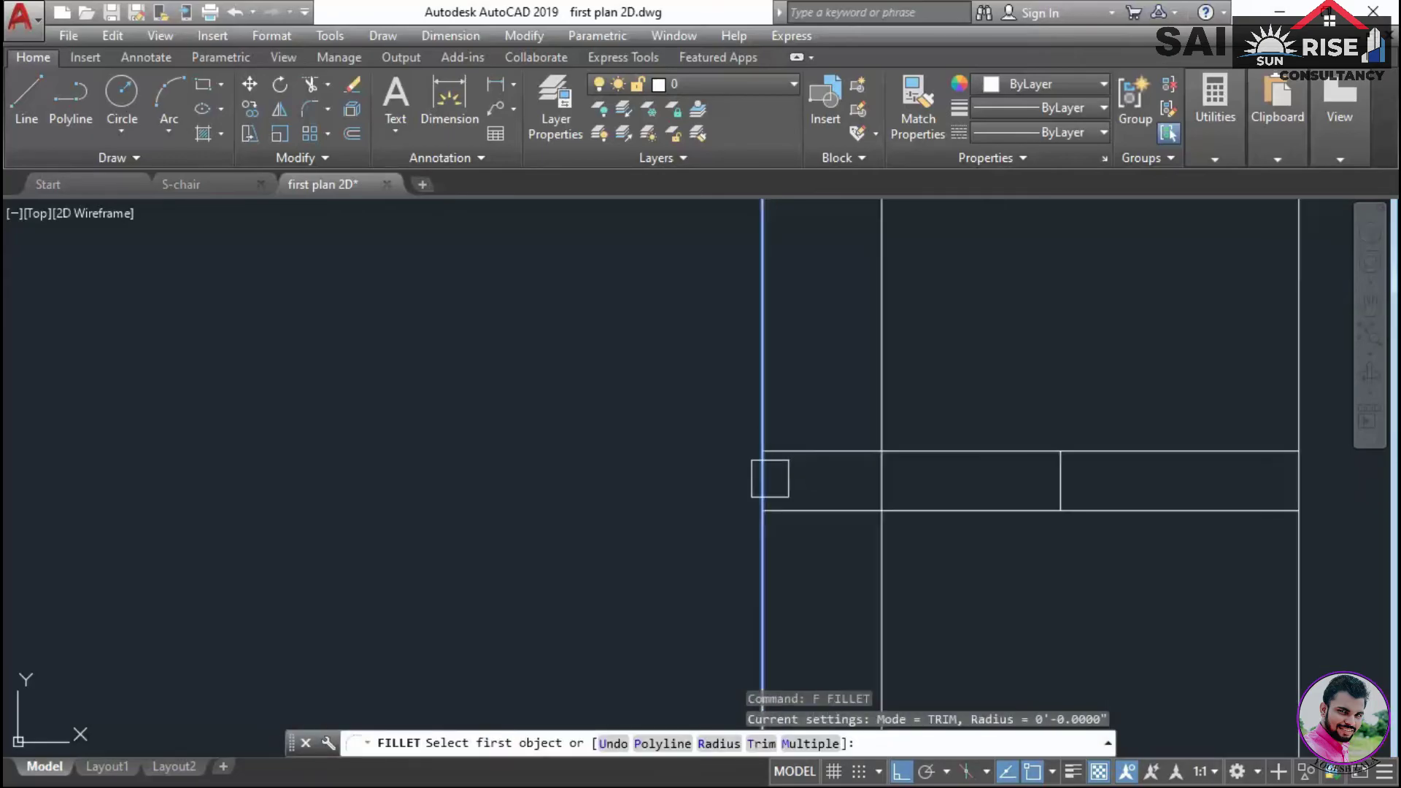
click(768, 479)
click(797, 496)
key(Return)
key(Escape)
Trim away the two horizontal lines between the outer wall line and the inner sunshade's closed end
text(TR)
key(Return)
click(982, 527)
click(944, 461)
scroll(948, 497, down, 4)
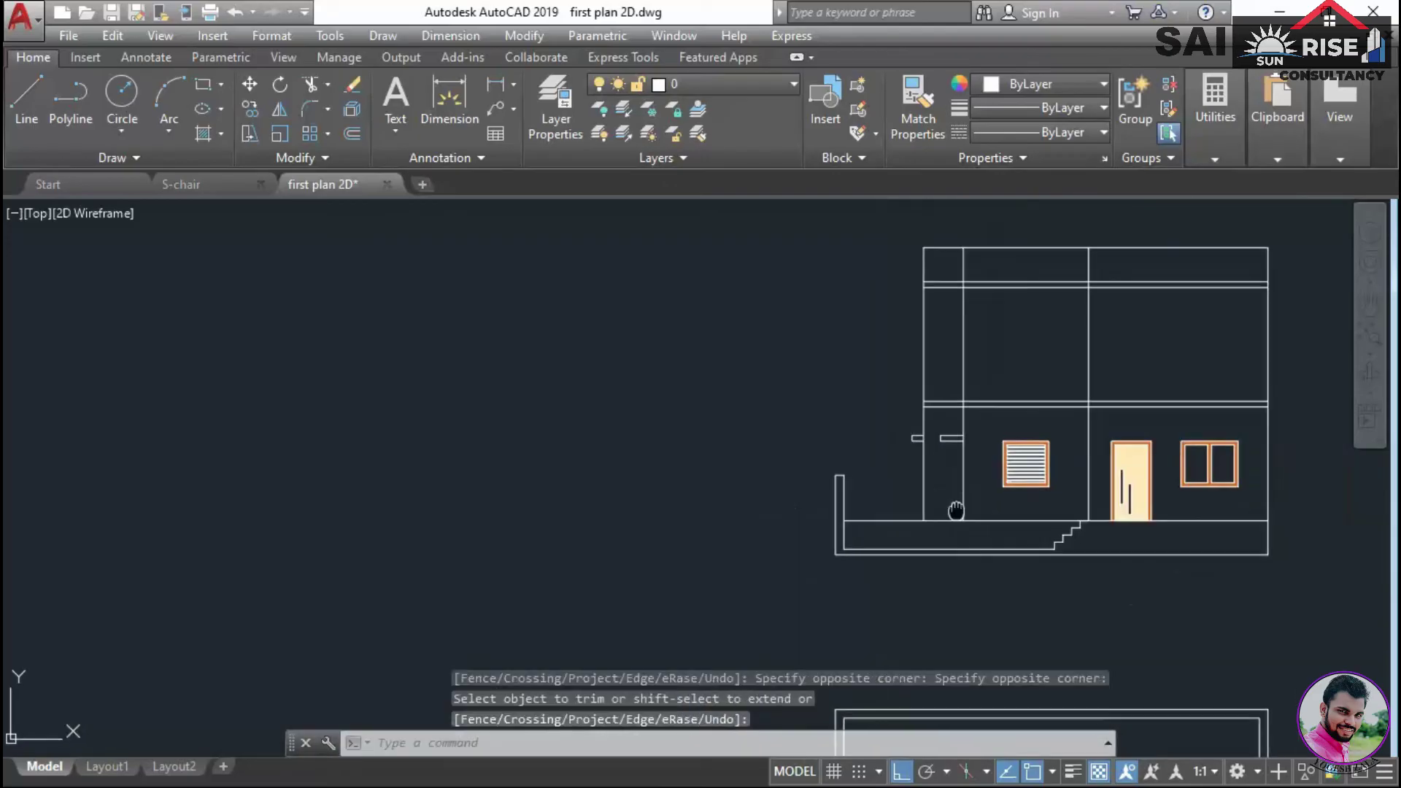
Compare the floor plan's staircase block and left-side openings with the sunshades on the front elevation
scroll(810, 479, down, 2)
middle_drag(841, 629, 907, 474)
scroll(883, 622, up, 4)
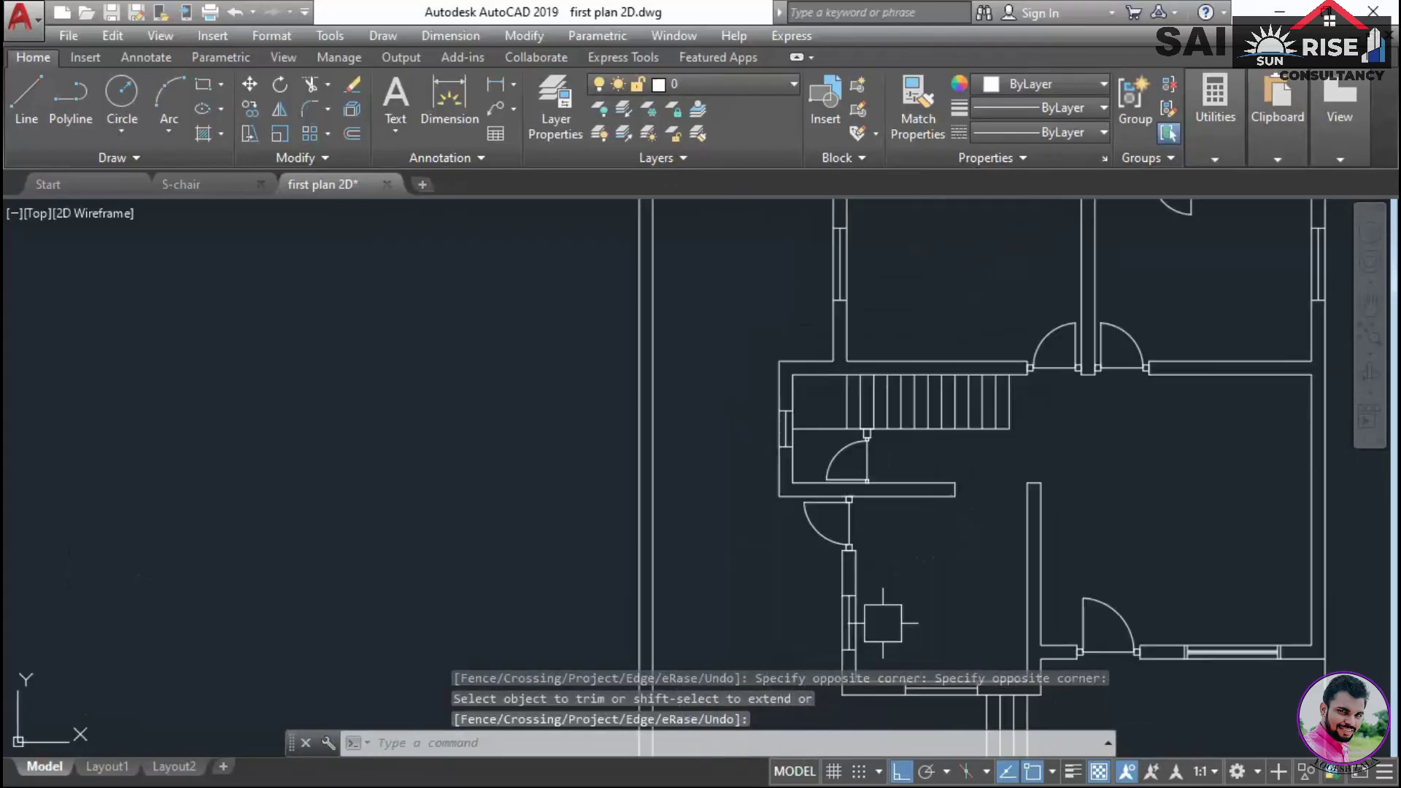
middle_drag(930, 604, 983, 523)
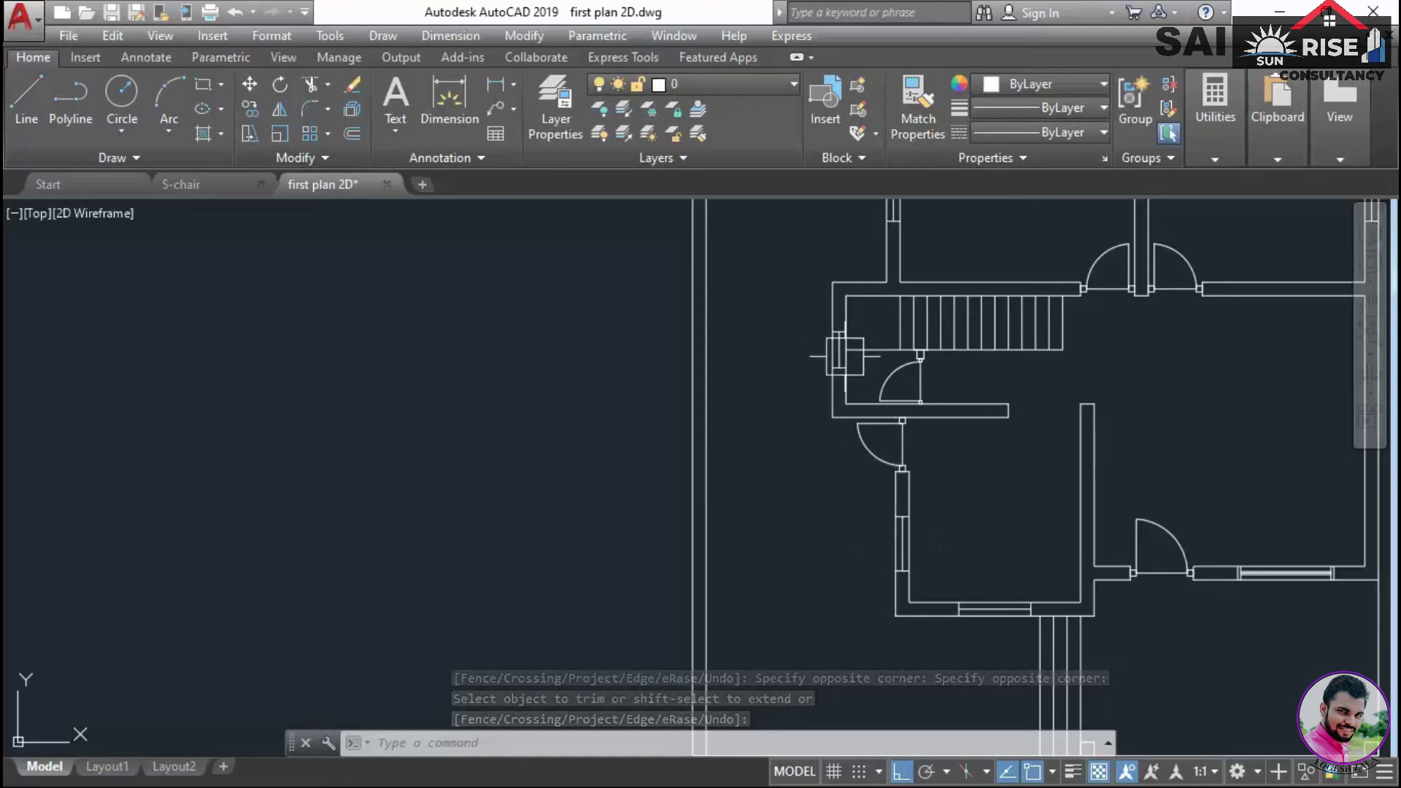
scroll(825, 351, down, 3)
middle_drag(825, 350, 861, 528)
scroll(821, 271, up, 5)
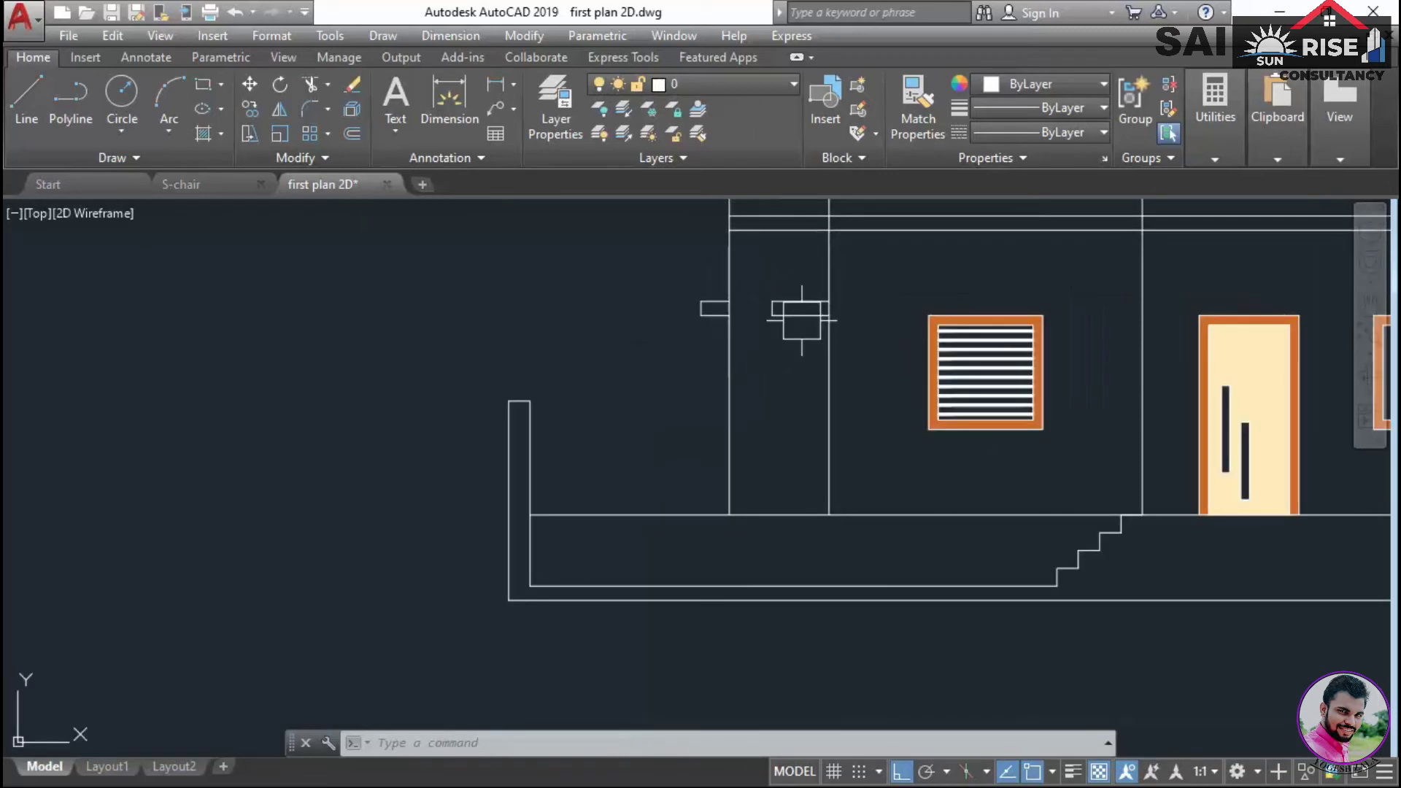
scroll(799, 390, down, 4)
middle_drag(808, 447, 845, 309)
scroll(838, 358, down, 2)
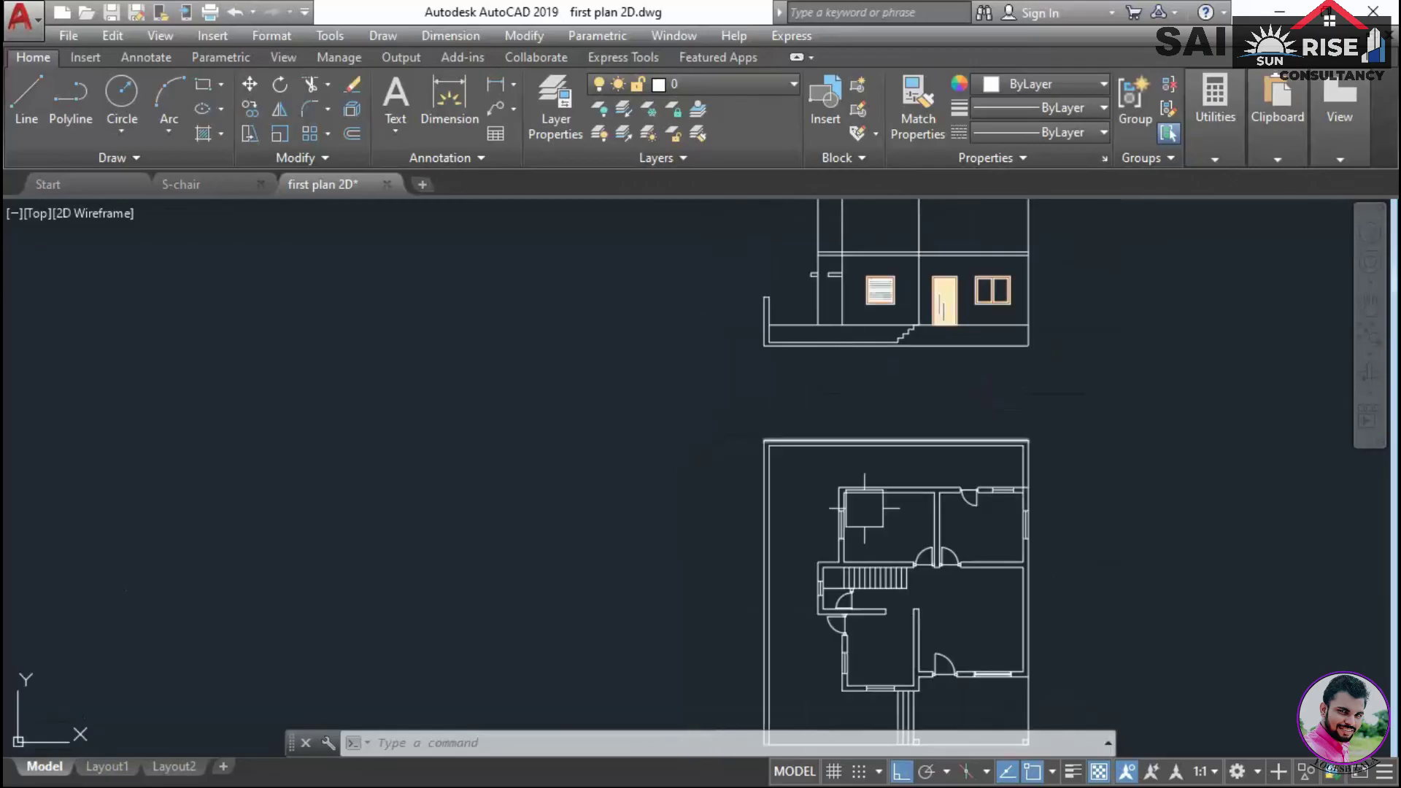
middle_drag(857, 613, 854, 535)
middle_drag(838, 356, 838, 445)
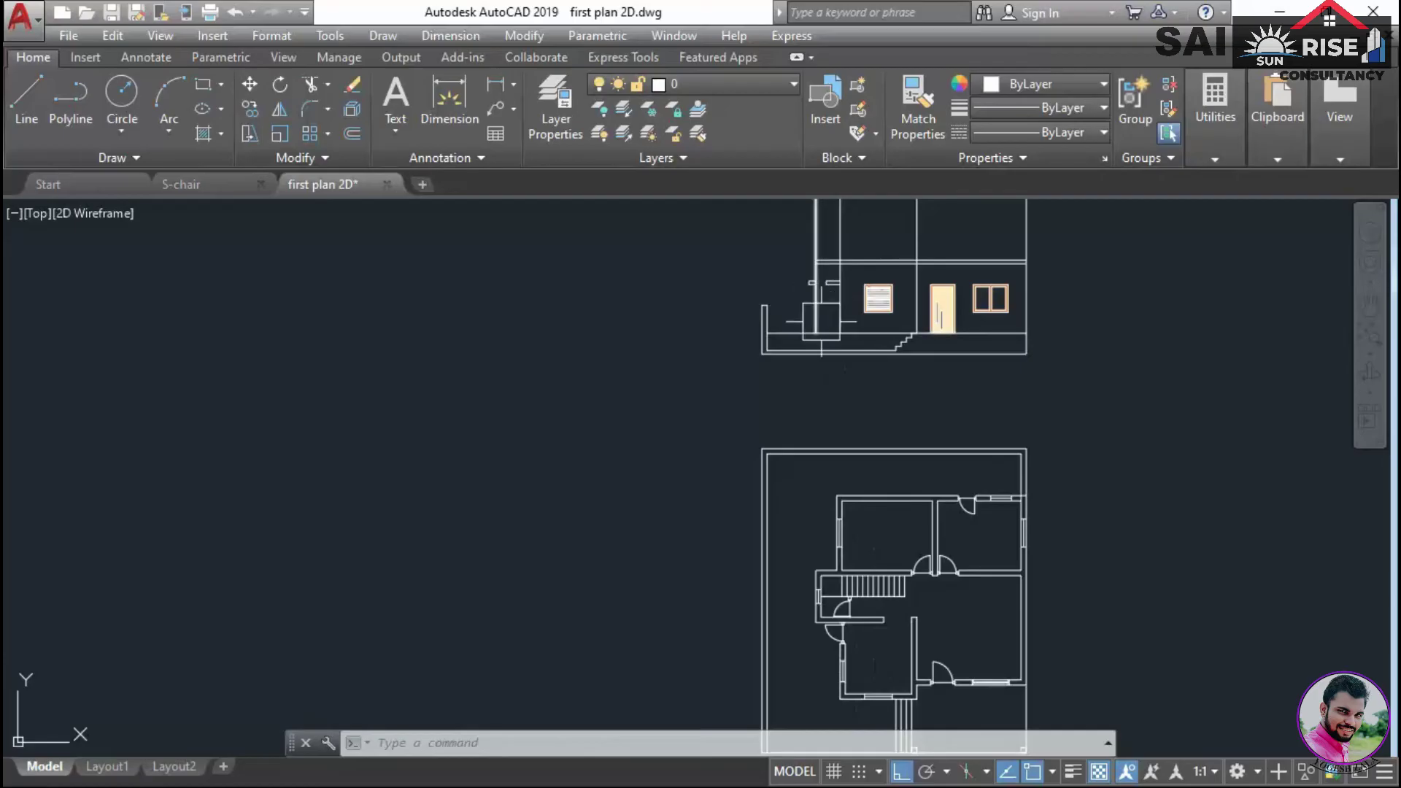
scroll(883, 298, up, 5)
middle_drag(912, 324, 934, 390)
text(o)
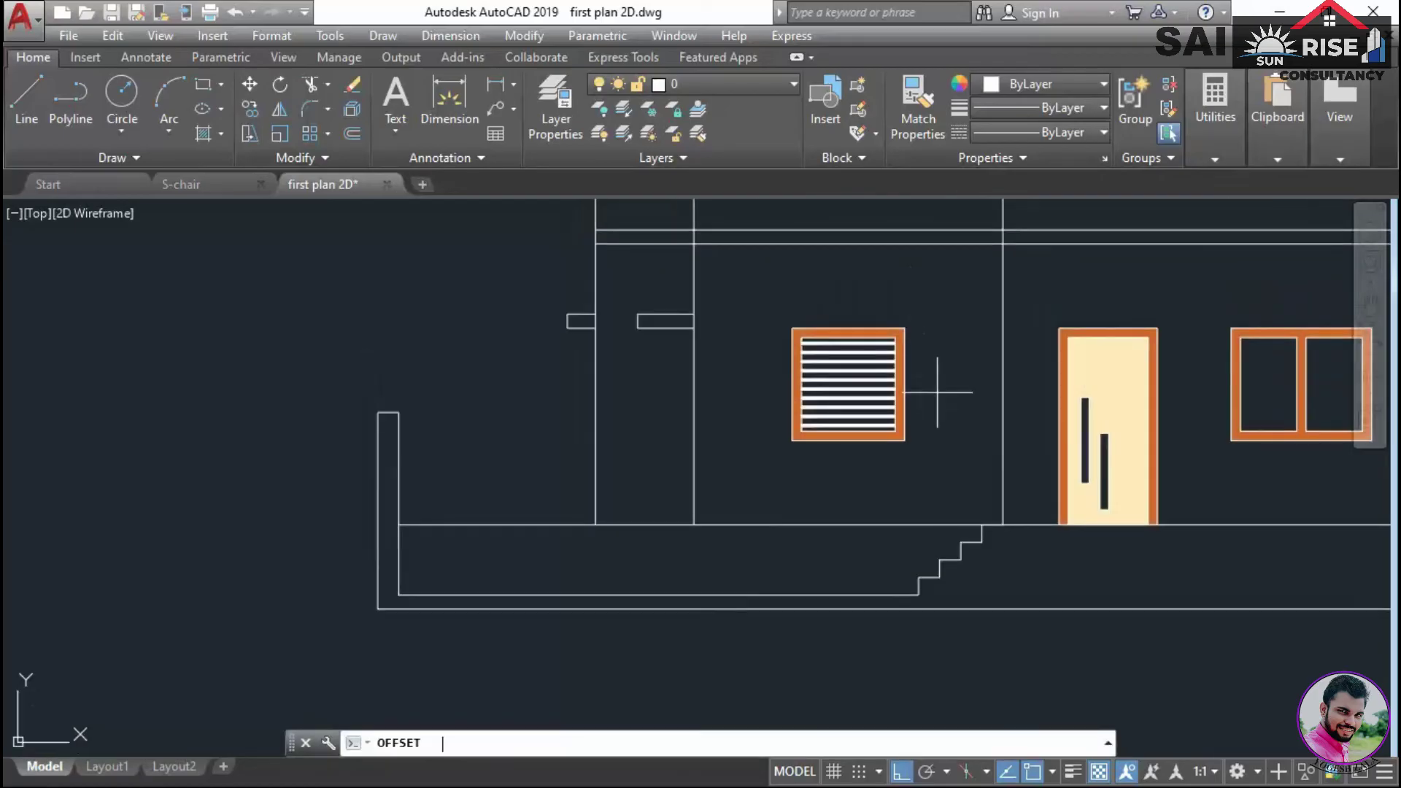
key(Return)
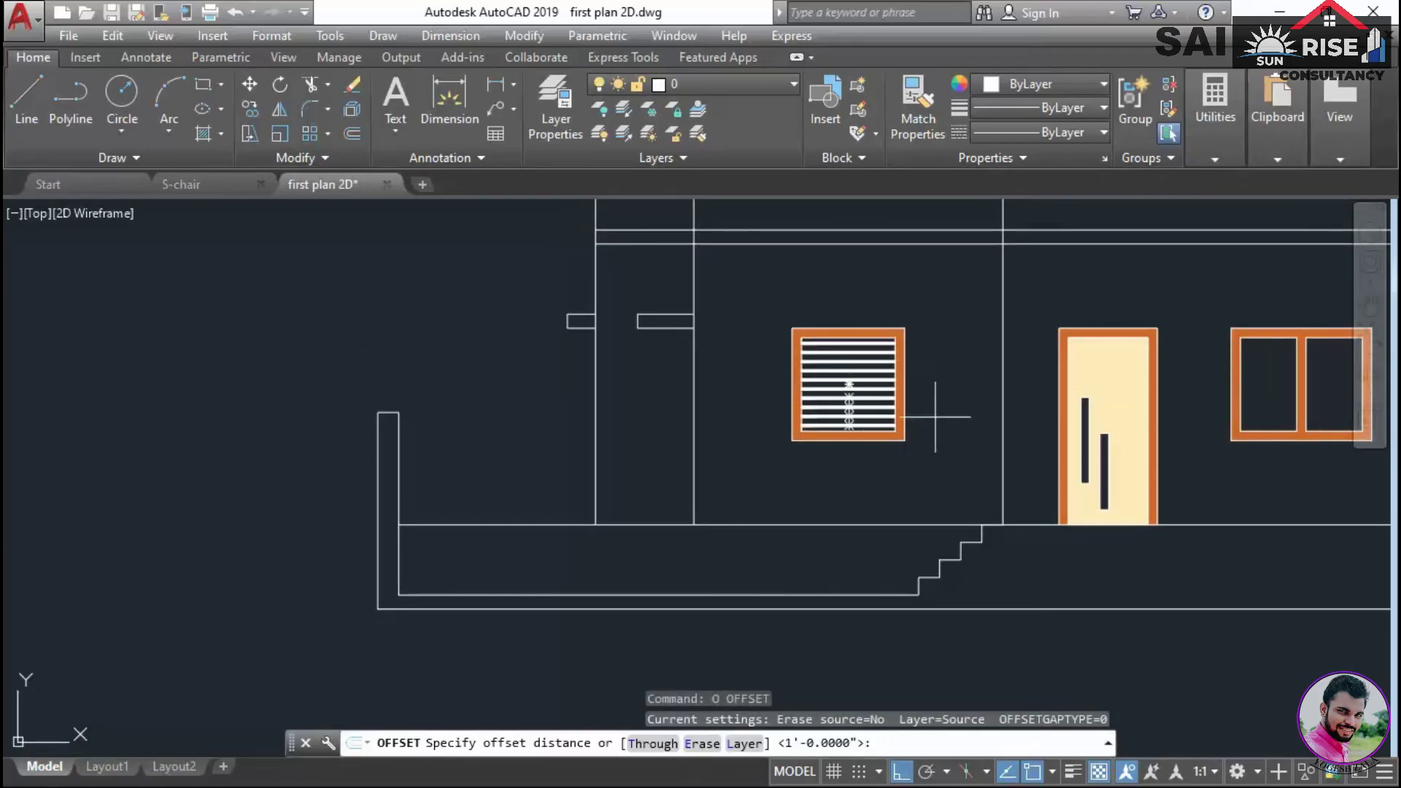
key(Escape)
Offset the louvered ground-floor window's outer frame outline 2" outward
text(o)
key(Return)
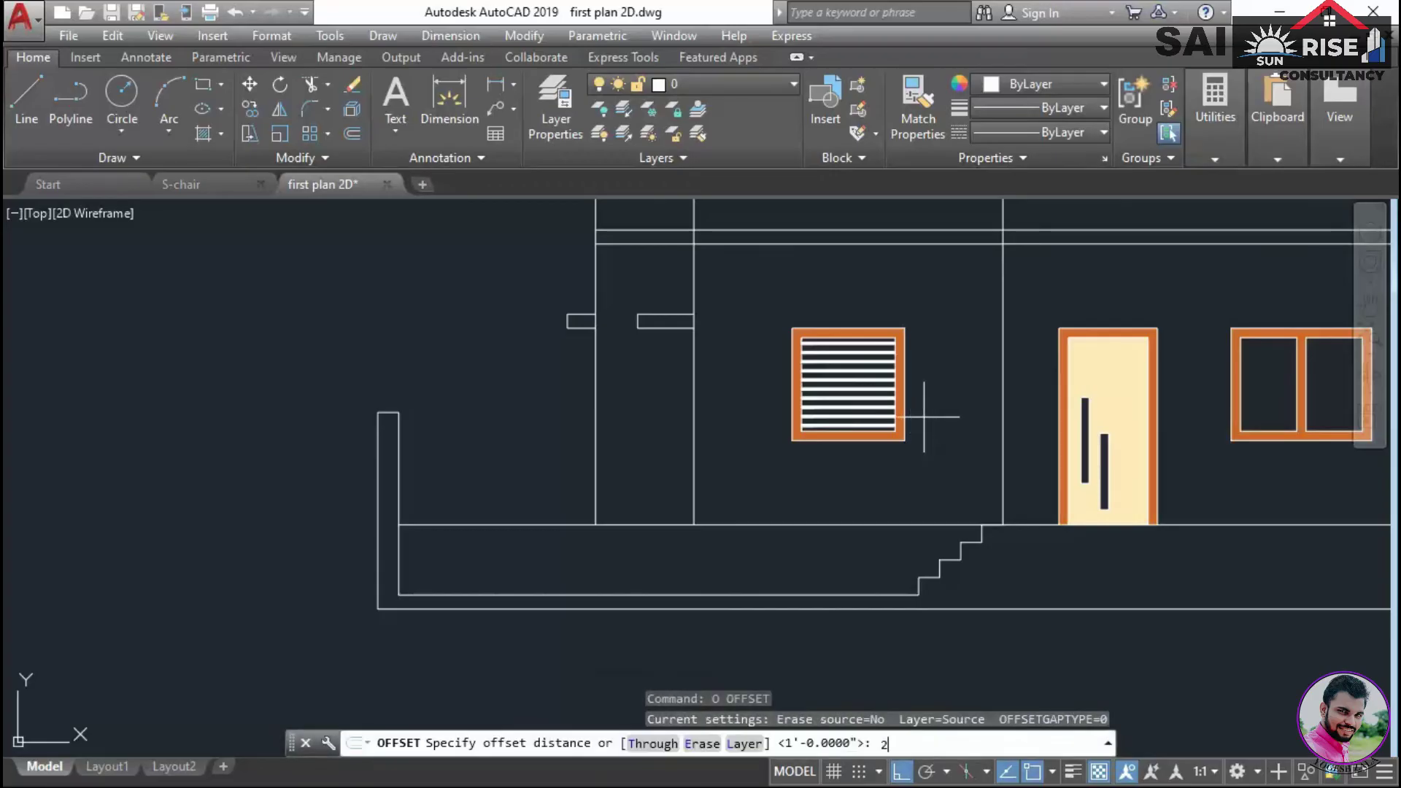
text(2)
key(Return)
scroll(934, 398, up, 3)
click(855, 431)
click(940, 495)
key(Return)
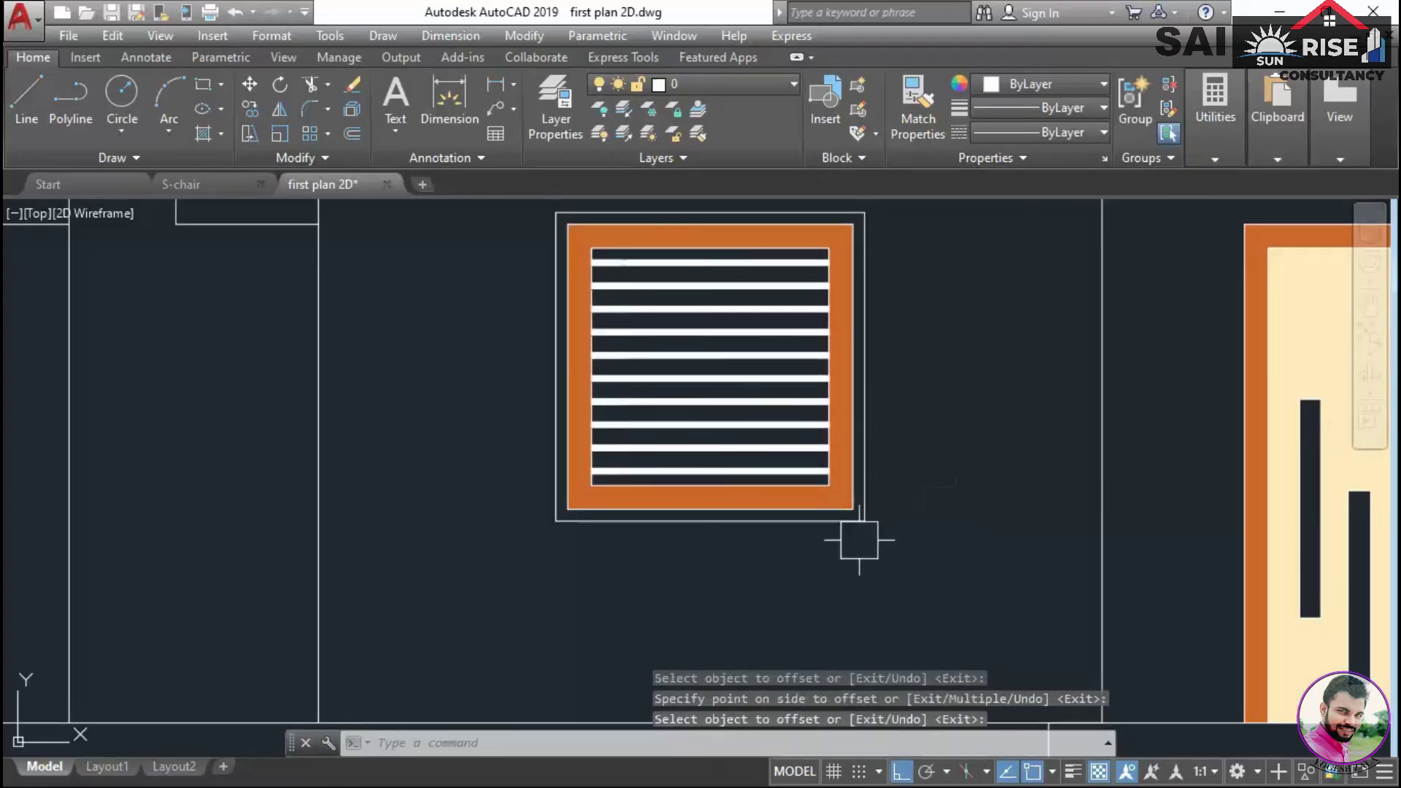
Explode the outline just offset around the louvered window and delete its bottom line
text(x)
key(Return)
scroll(864, 552, up, 3)
click(802, 485)
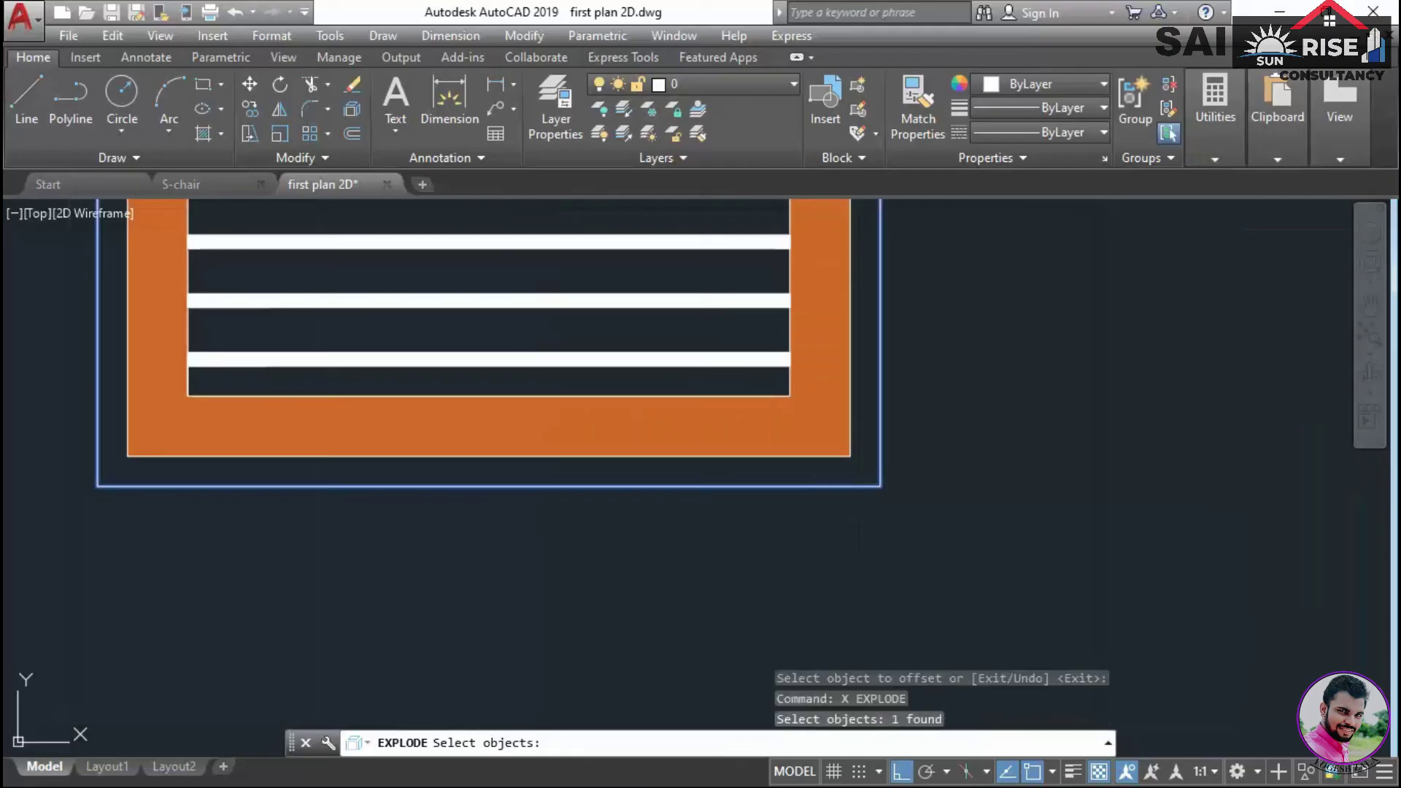
key(Return)
click(788, 485)
key(Delete)
Join the remaining right, top and left lines around the louvered window into one polyline
text(j)
key(Return)
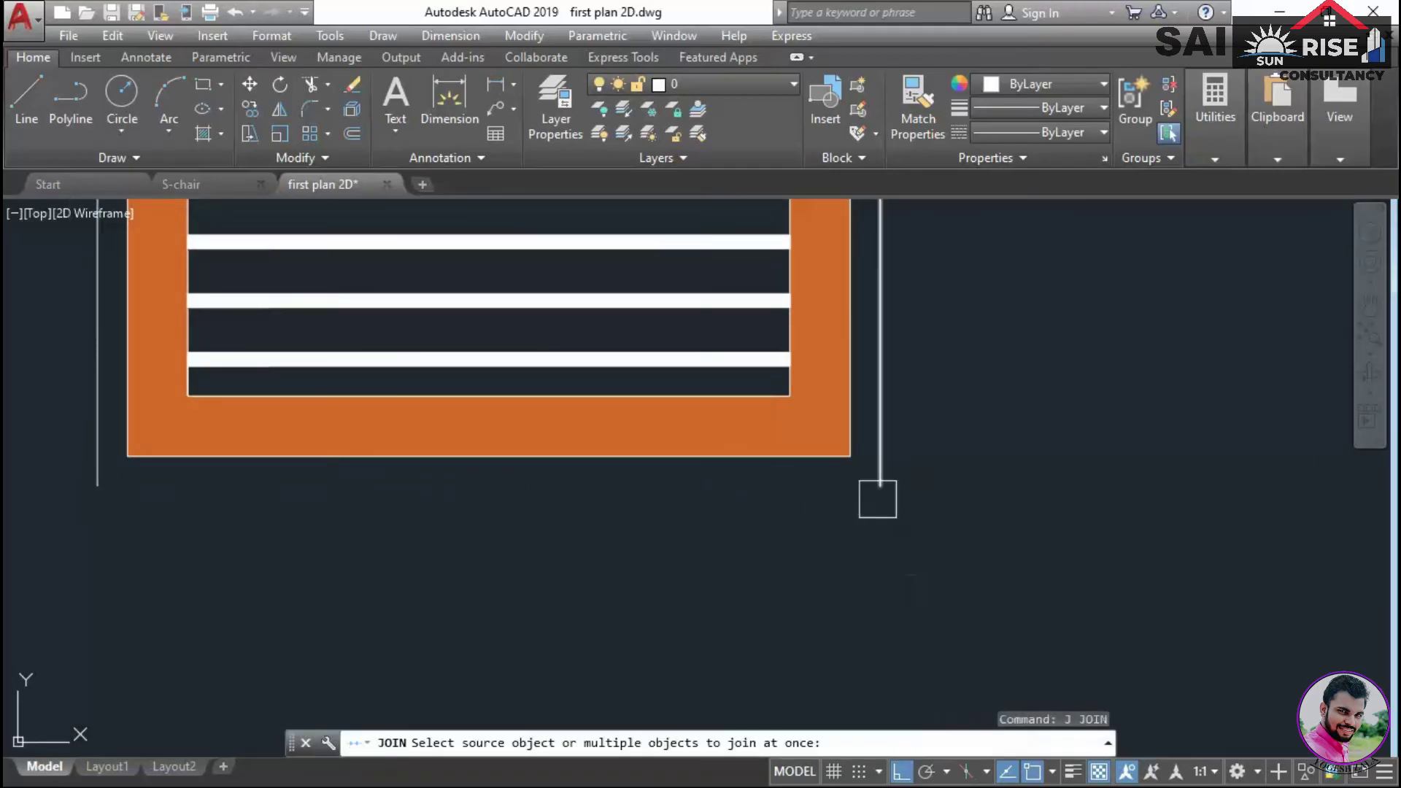
click(879, 482)
scroll(879, 481, down, 5)
scroll(904, 321, up, 3)
click(603, 351)
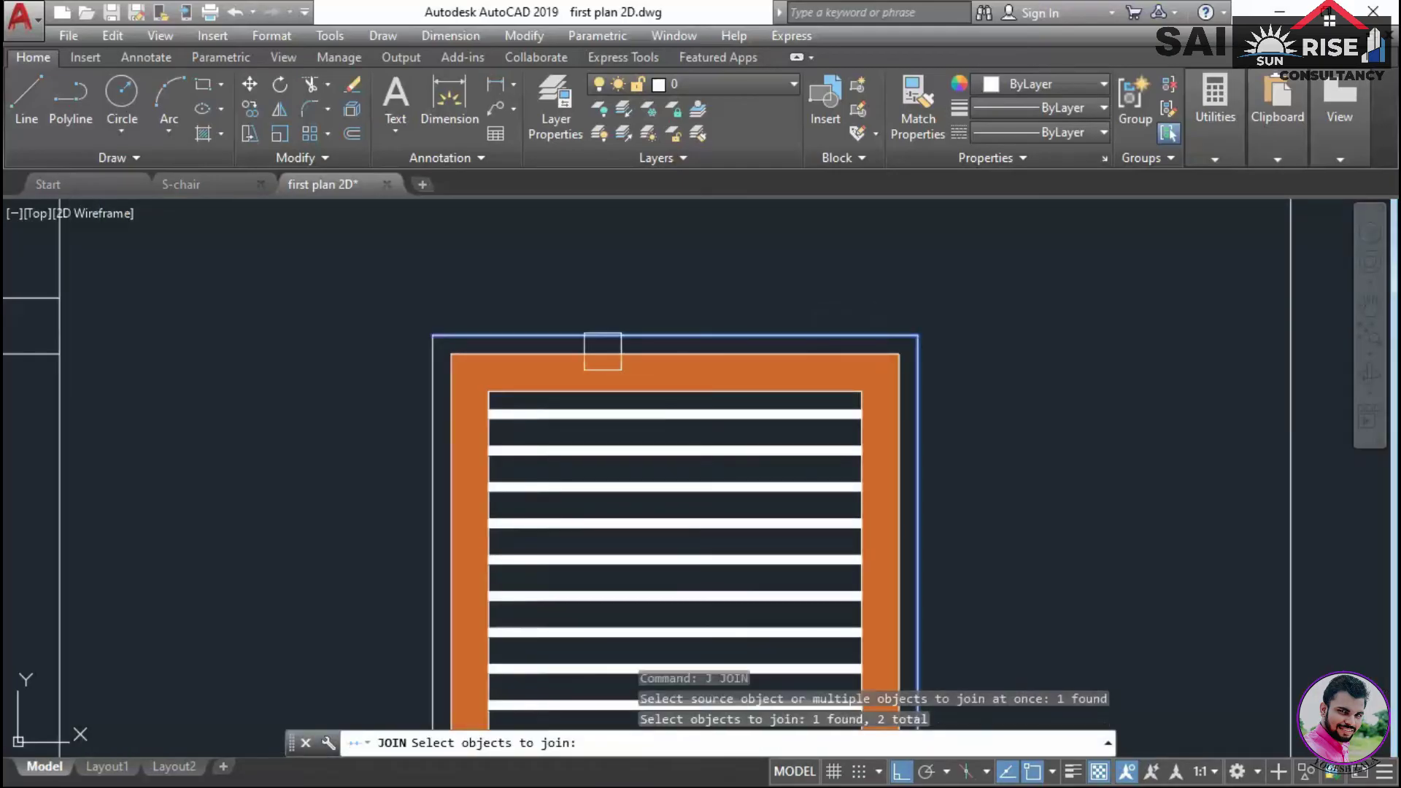
click(430, 360)
key(Return)
Offset the joined three-sided outline 6" outward to form the louvered window's surround
text(o)
key(Return)
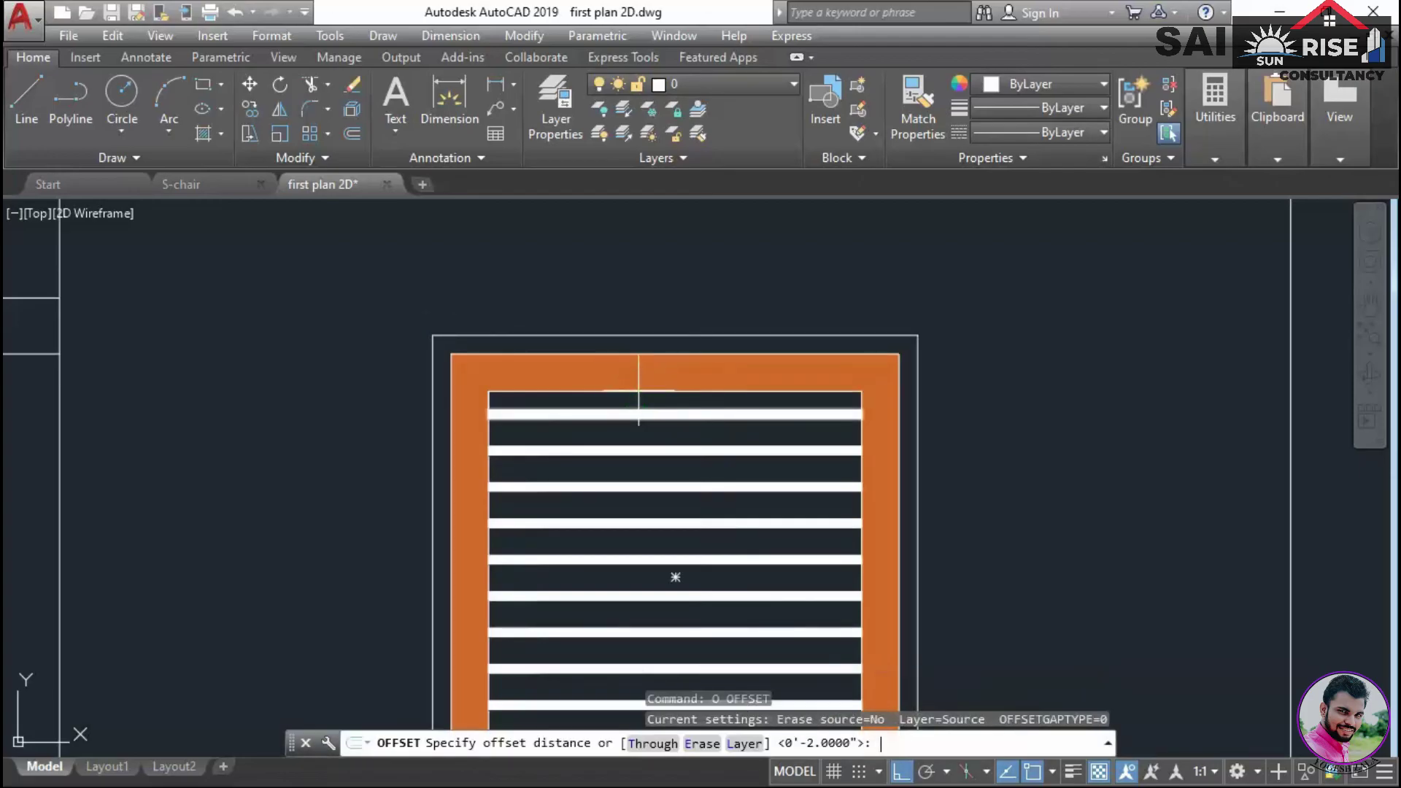
text(6)
key(Return)
click(847, 336)
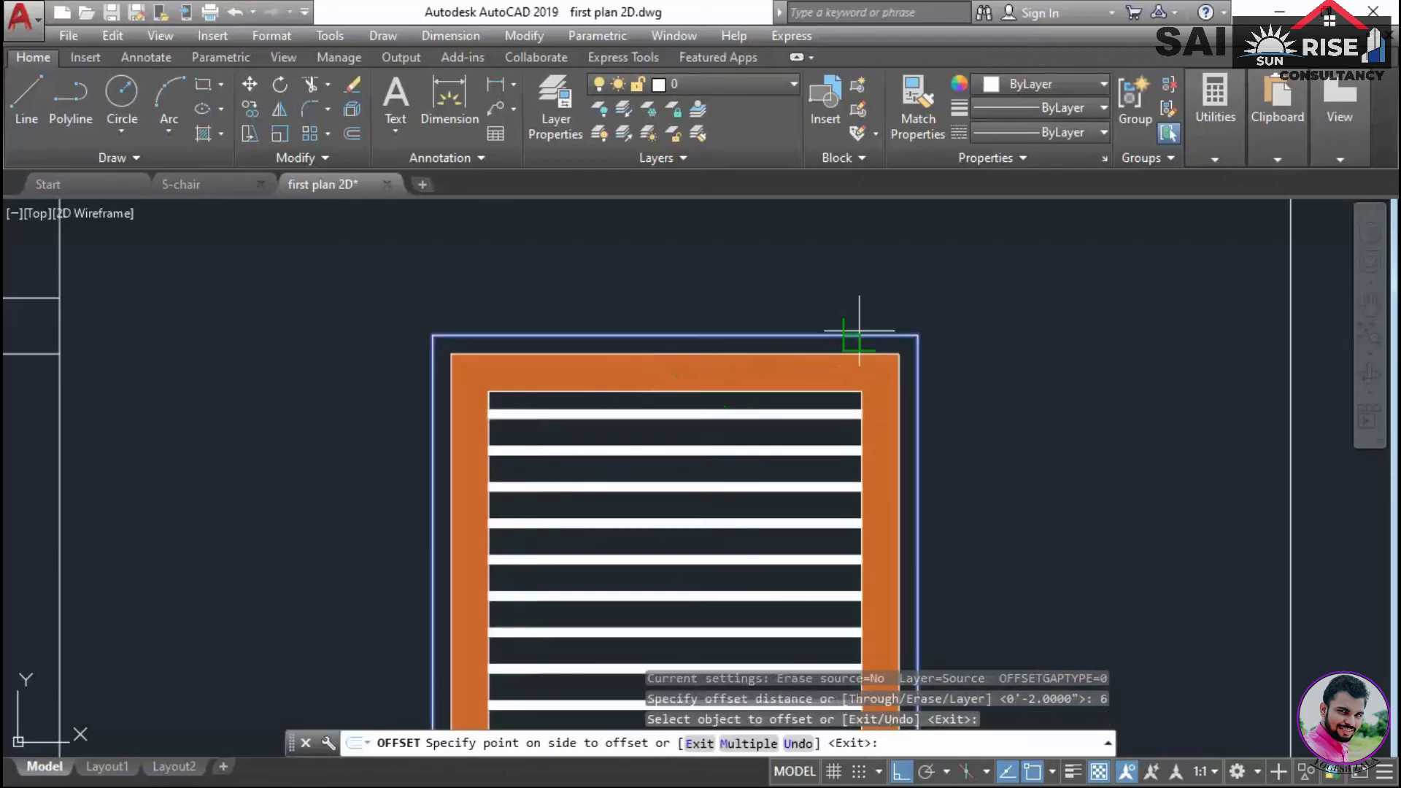
click(994, 475)
middle_drag(994, 475, 1041, 400)
key(Escape)
Close the open bottom ends of both legs of the window surround with short horizontal lines
text(L)
key(Return)
middle_drag(1035, 563, 1041, 386)
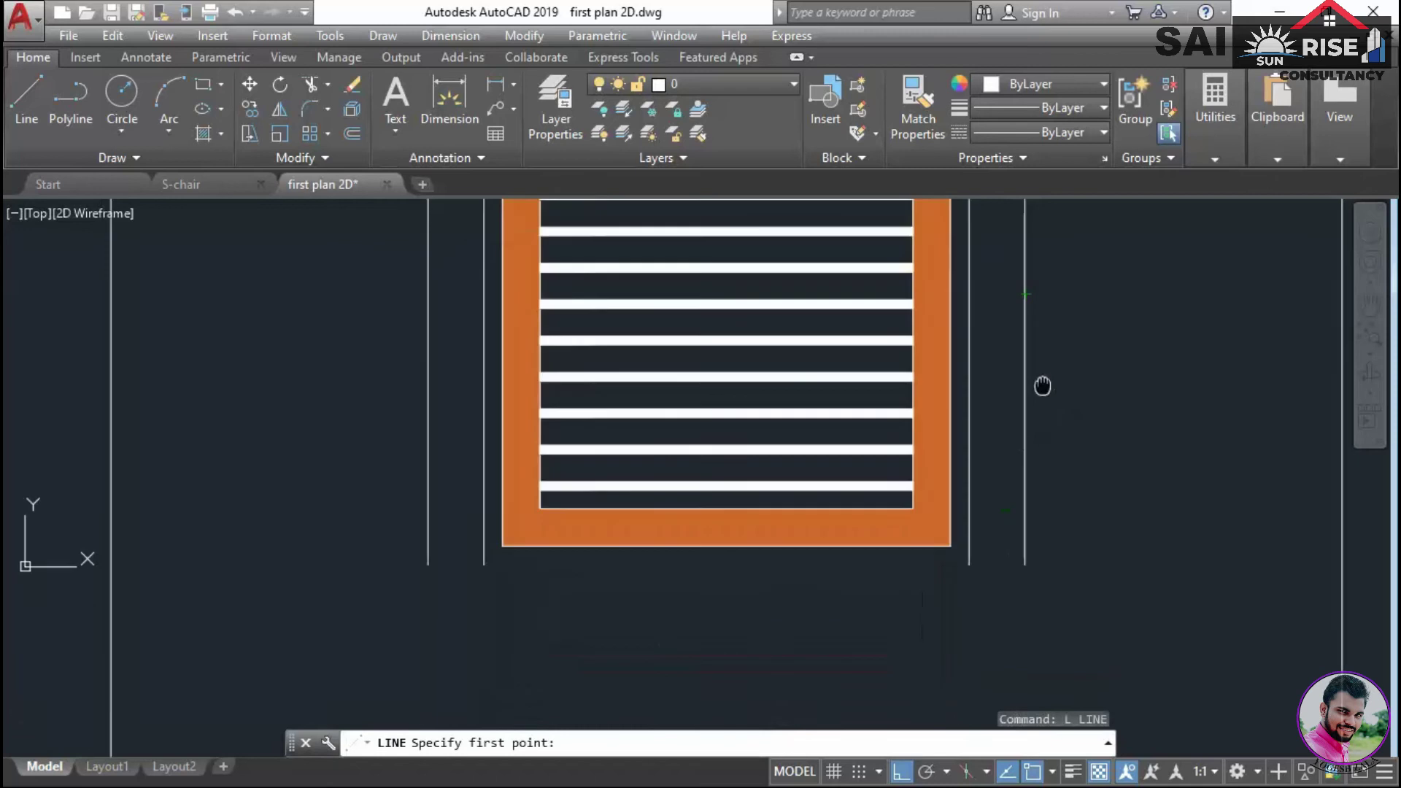
click(969, 564)
click(1024, 564)
key(Return)
key(Return)
click(484, 564)
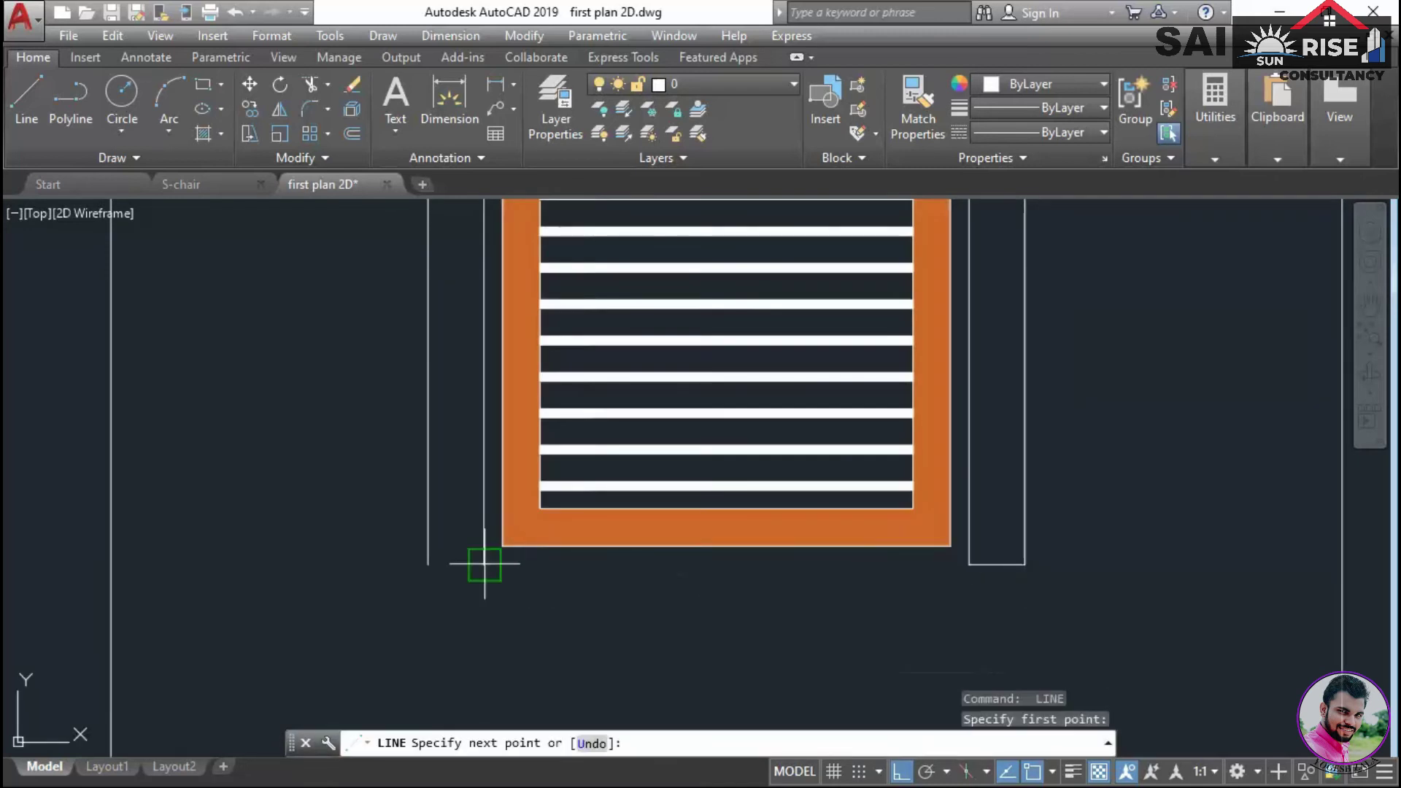
key(Return)
scroll(693, 600, down, 6)
Fill the louvered window's surround and the two left sunshades with a solid hatch in grey index color 8
text(H)
key(Return)
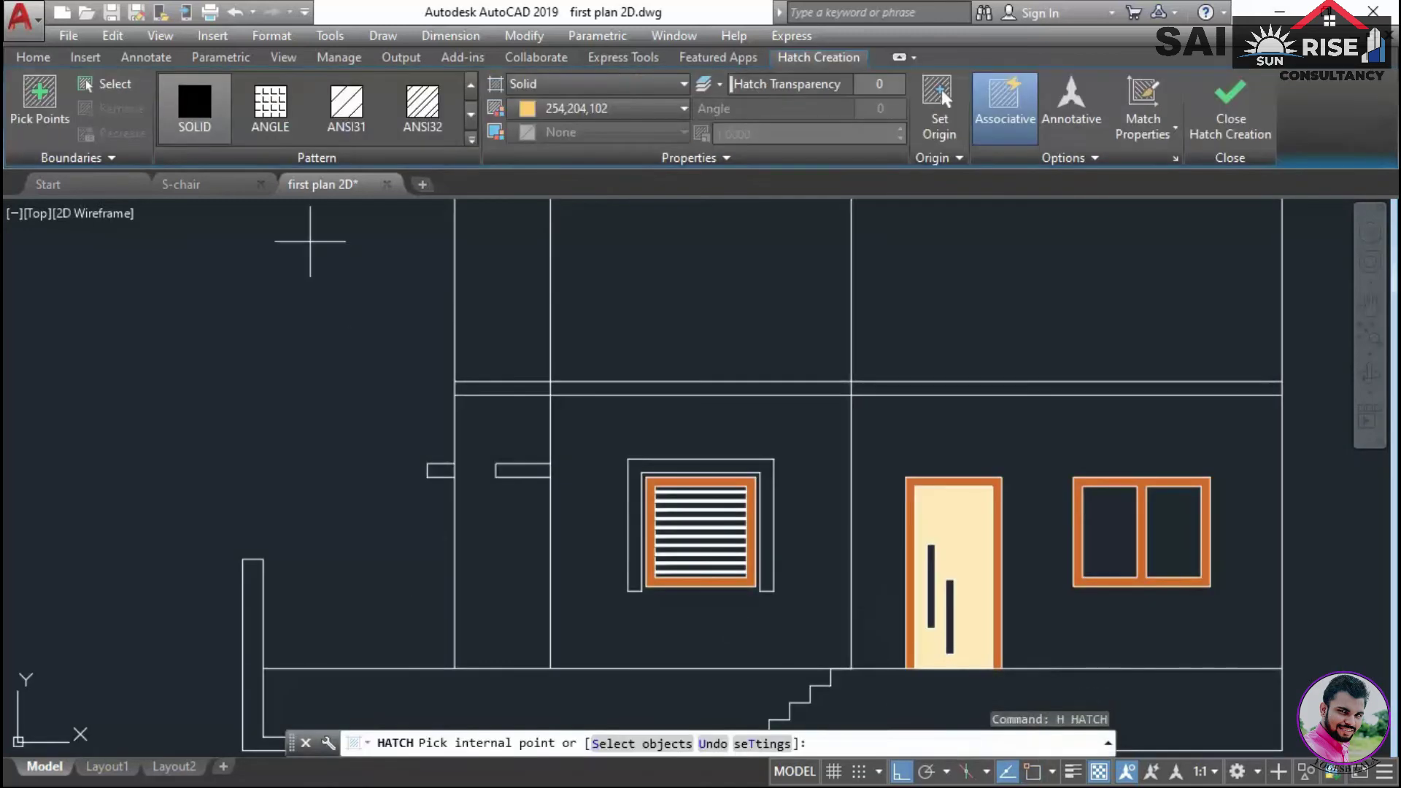
click(554, 117)
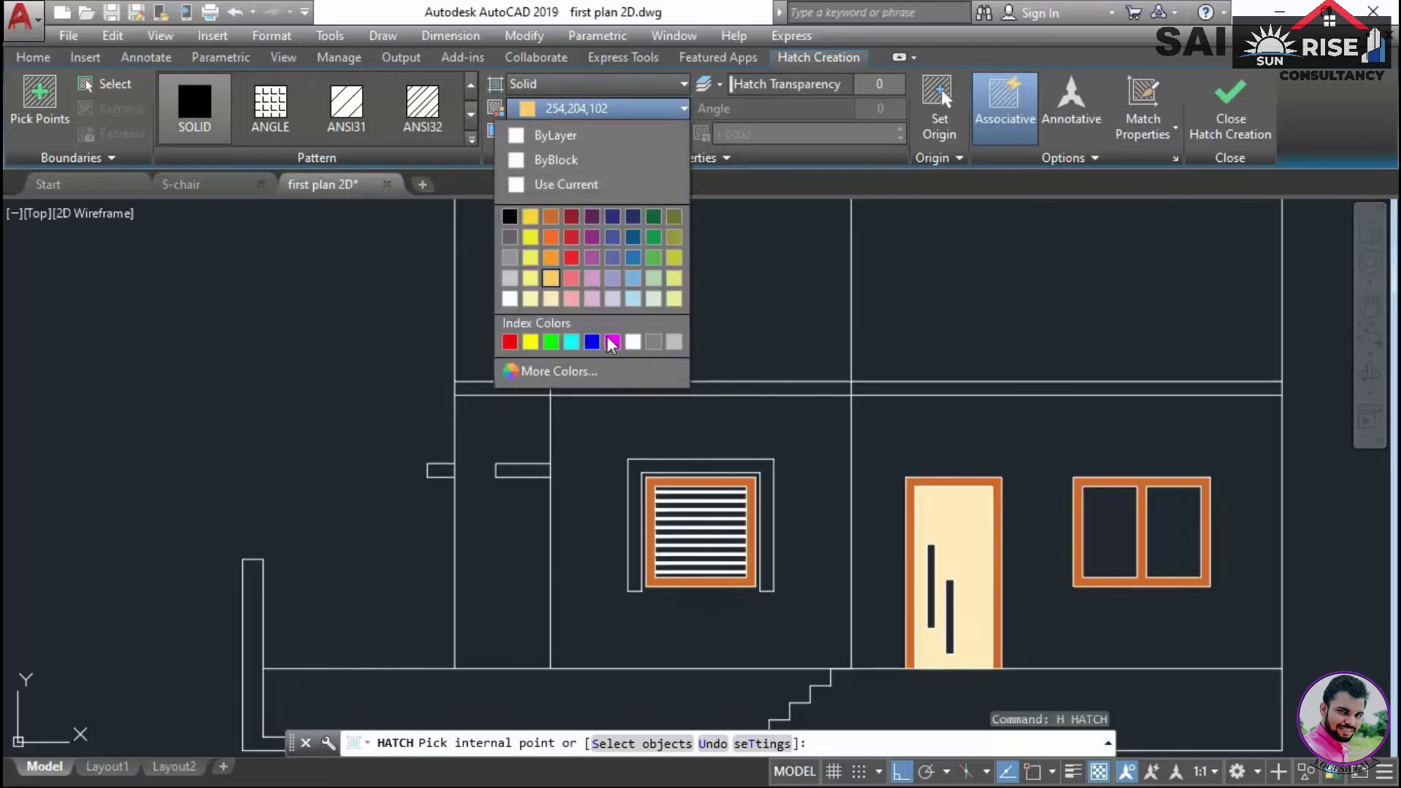
click(653, 341)
scroll(700, 510, up, 3)
click(730, 394)
scroll(379, 437, up, 2)
click(411, 420)
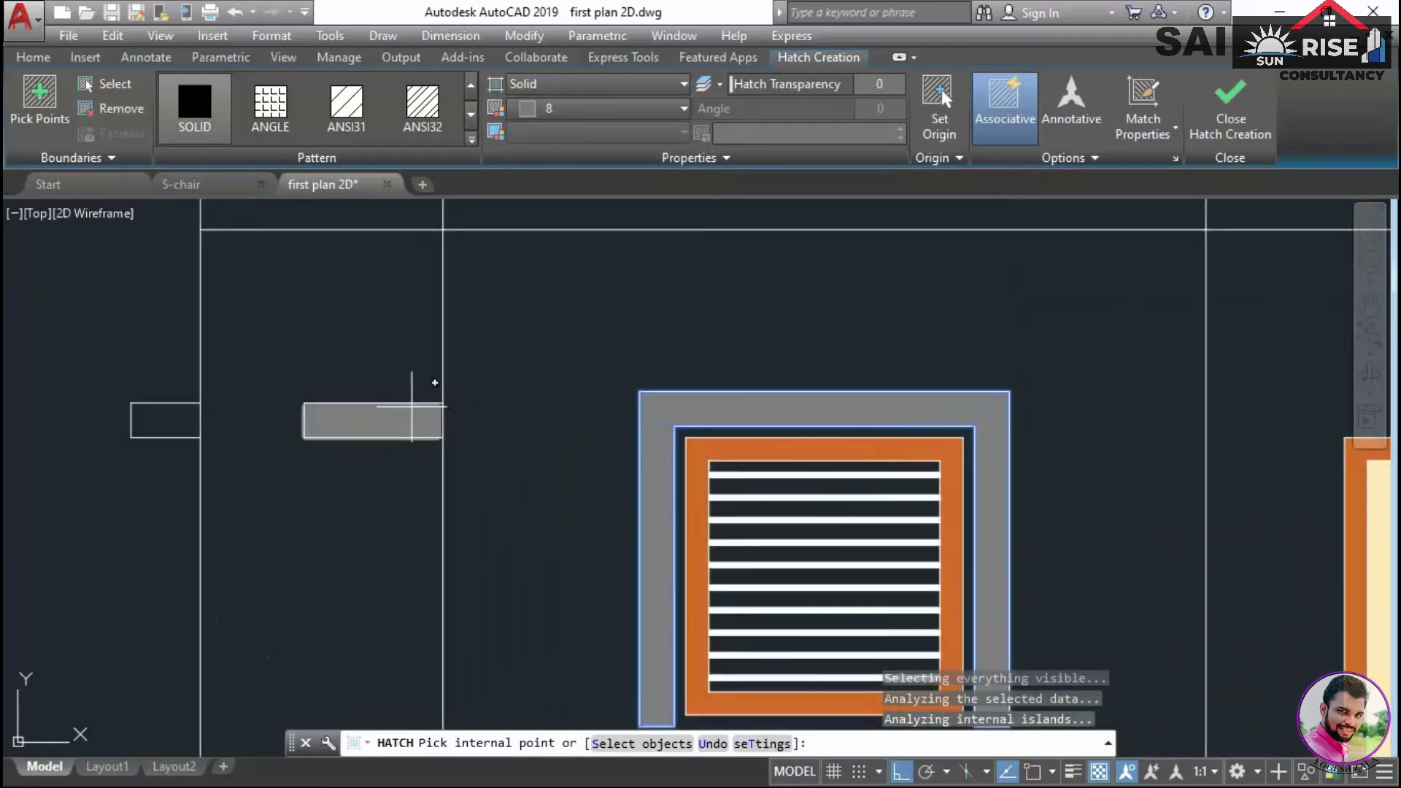
key(Return)
scroll(184, 417, down, 4)
scroll(782, 453, up, 3)
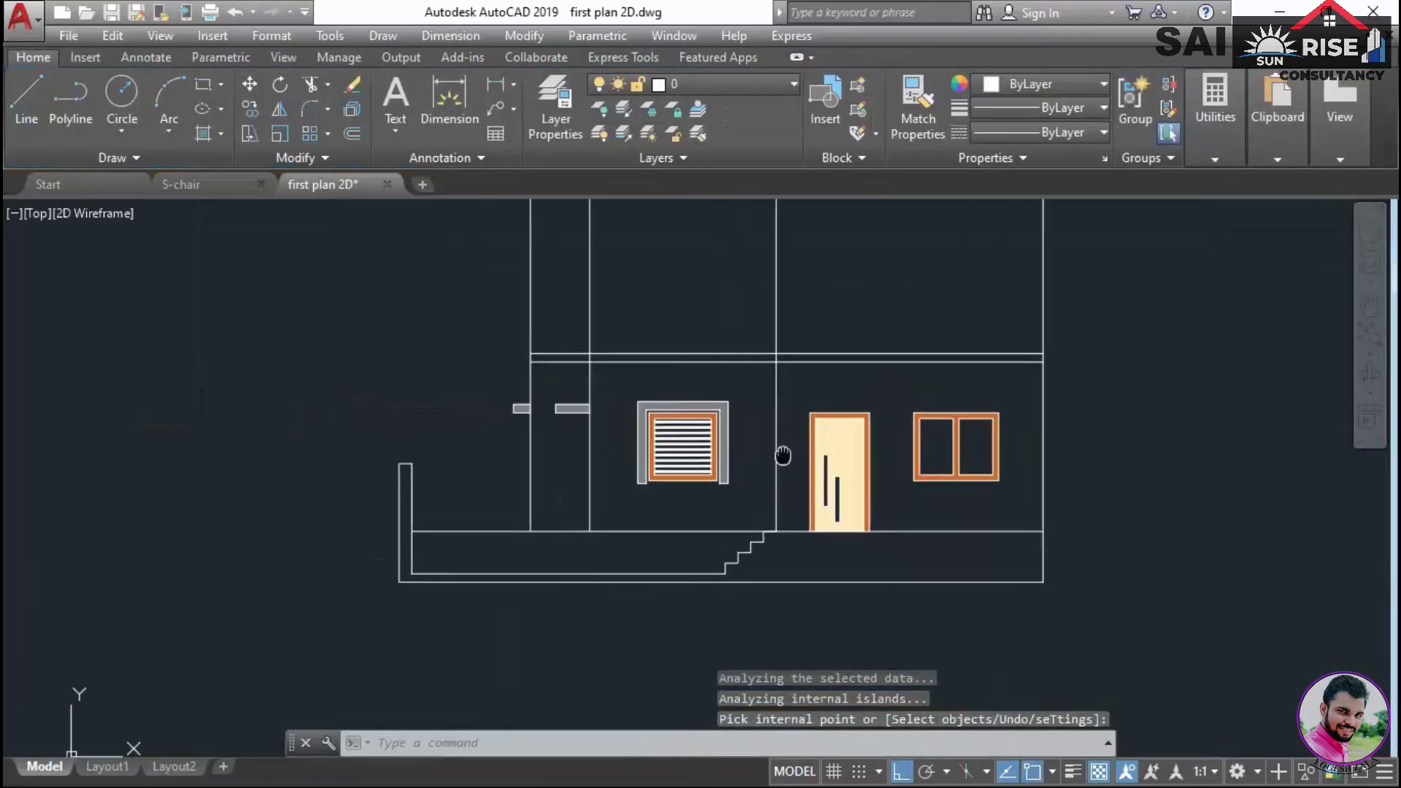
middle_drag(769, 504, 730, 643)
middle_drag(828, 544, 825, 510)
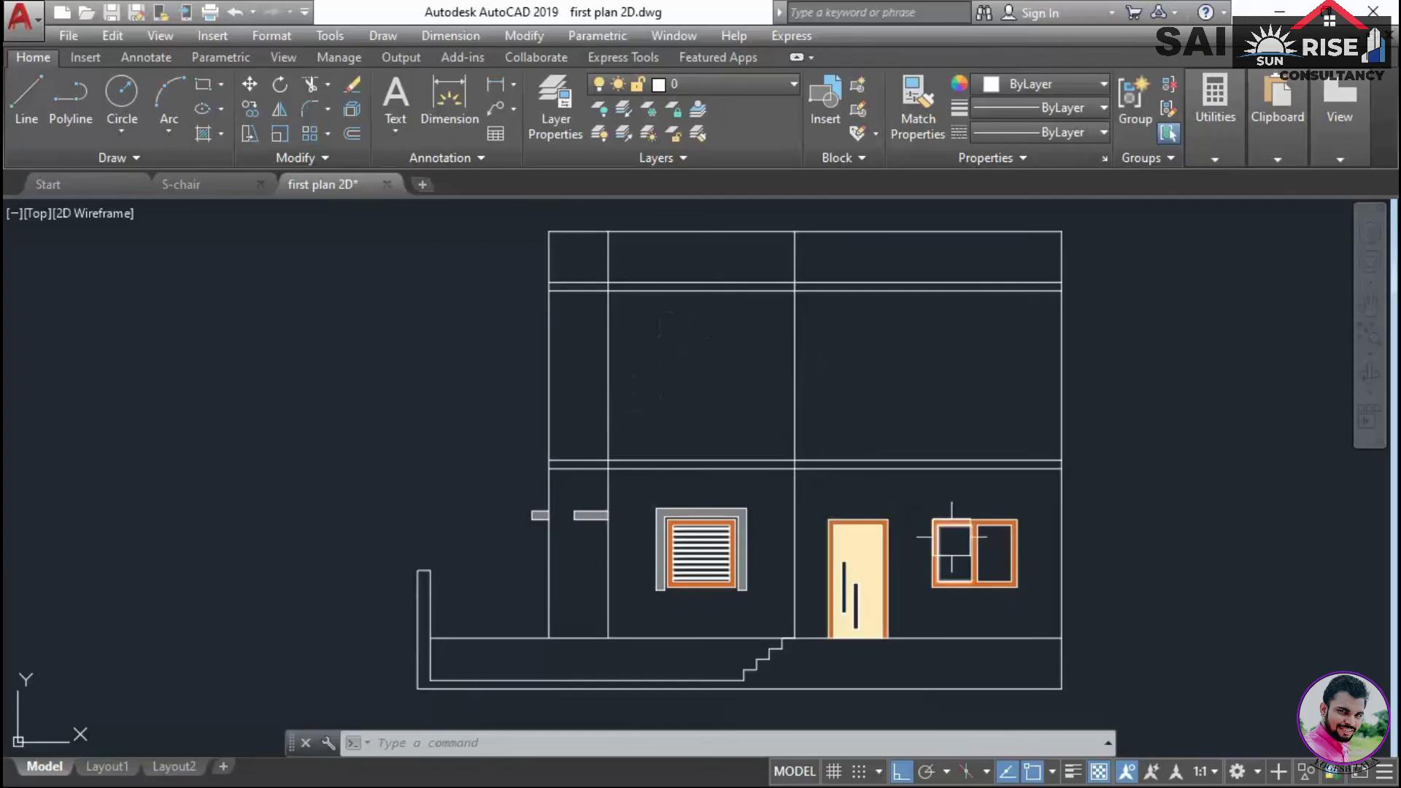
Set up a two-color gradient hatch with cyan as color 1 and green, index color 100, as color 2
scroll(1003, 557, up, 5)
scroll(862, 562, down, 2)
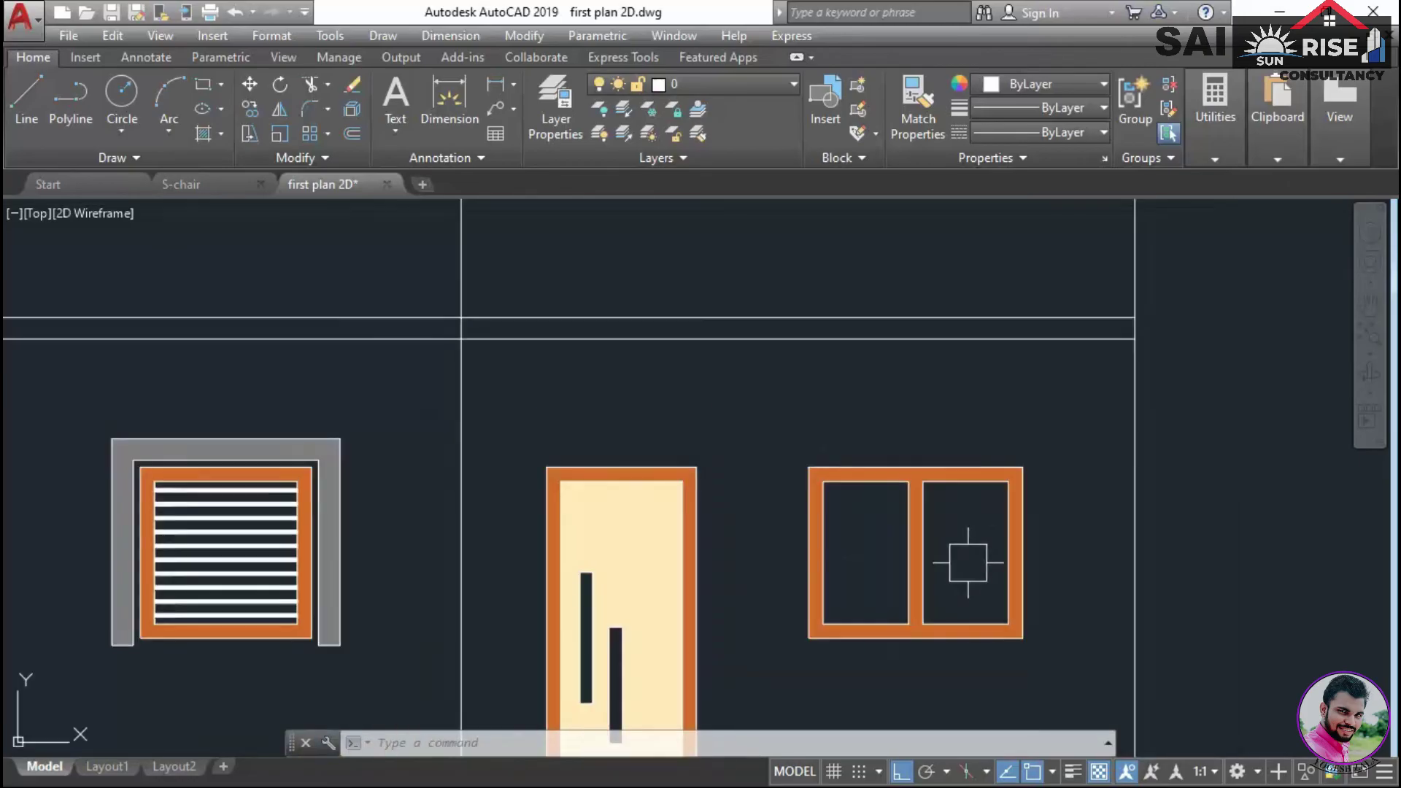
text(h)
key(Return)
text(t)
key(Return)
click(524, 117)
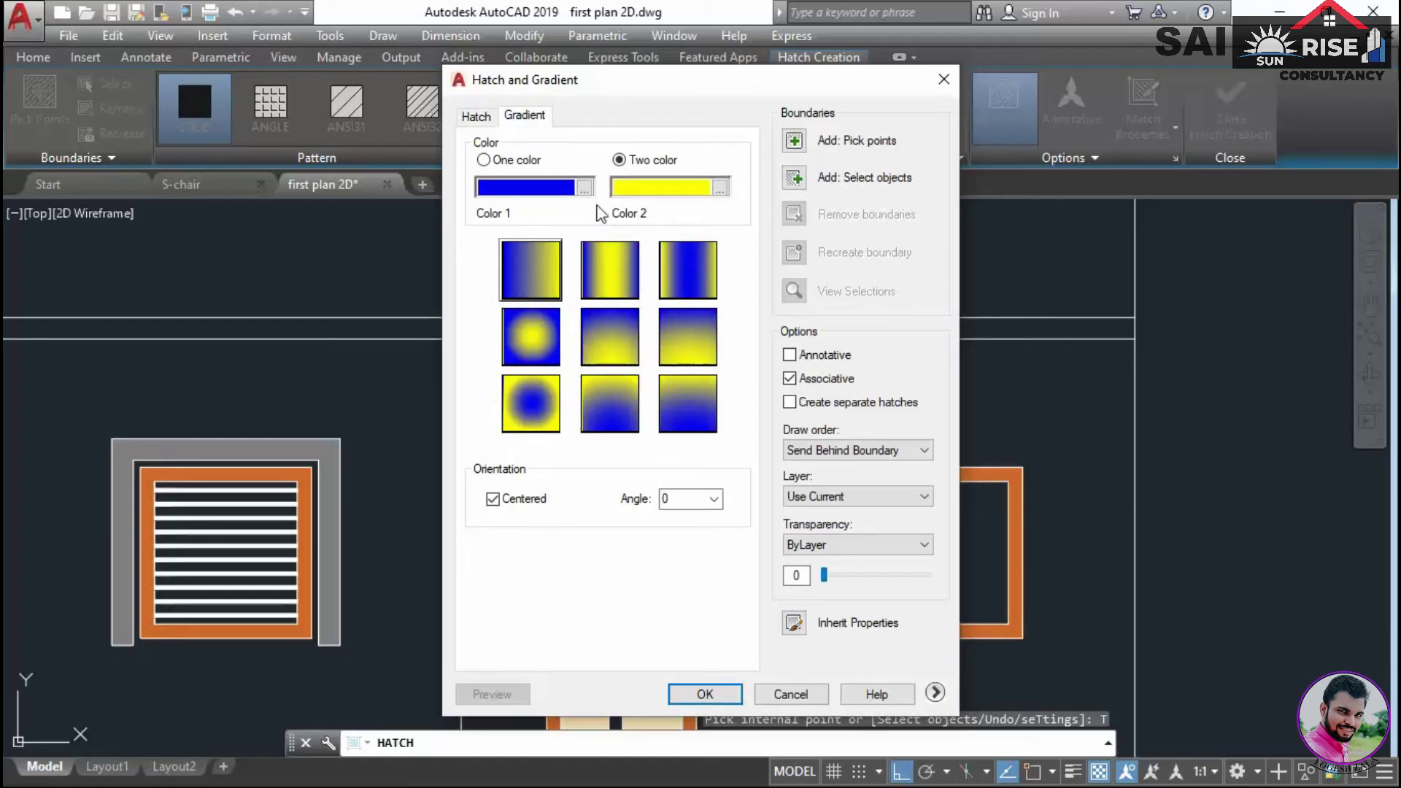
click(585, 187)
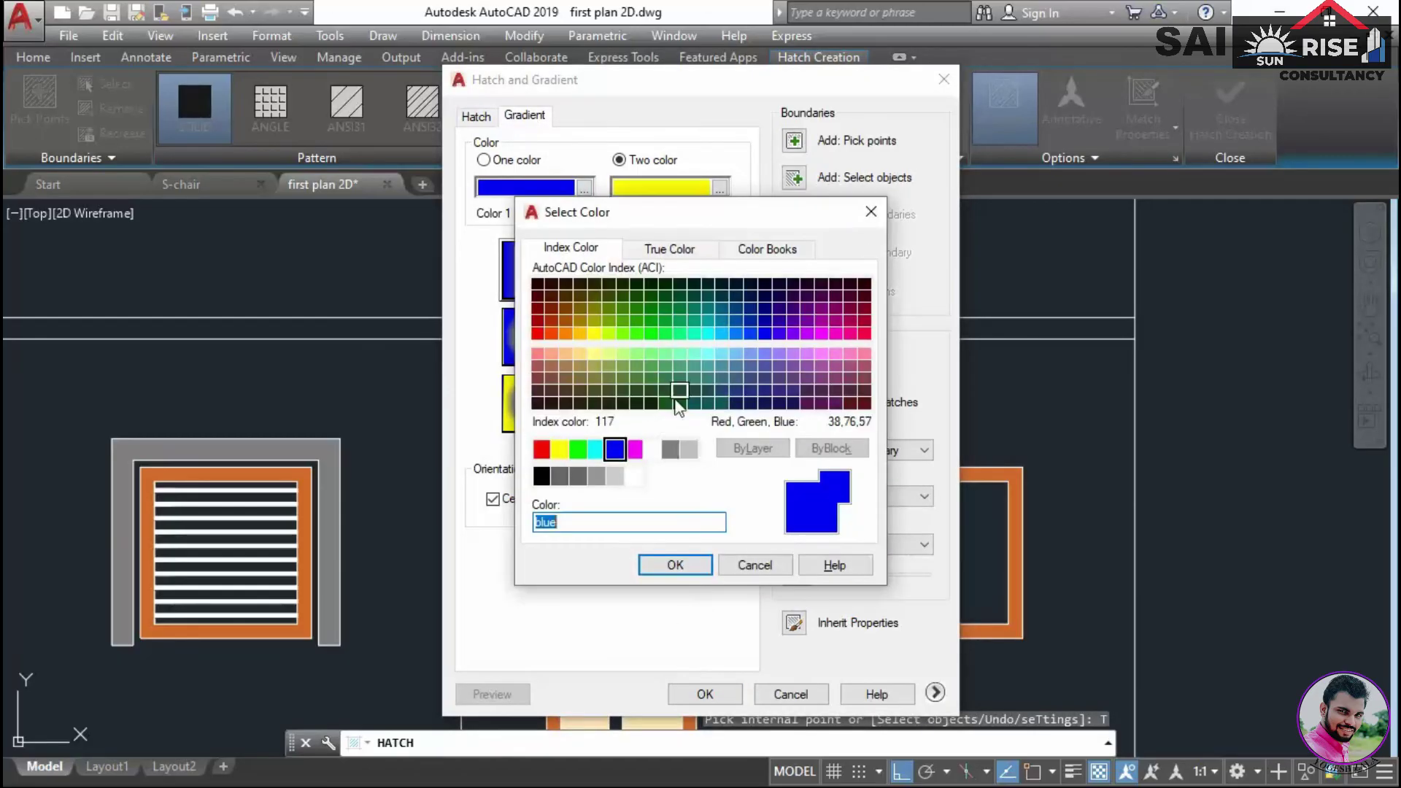
click(706, 334)
click(675, 565)
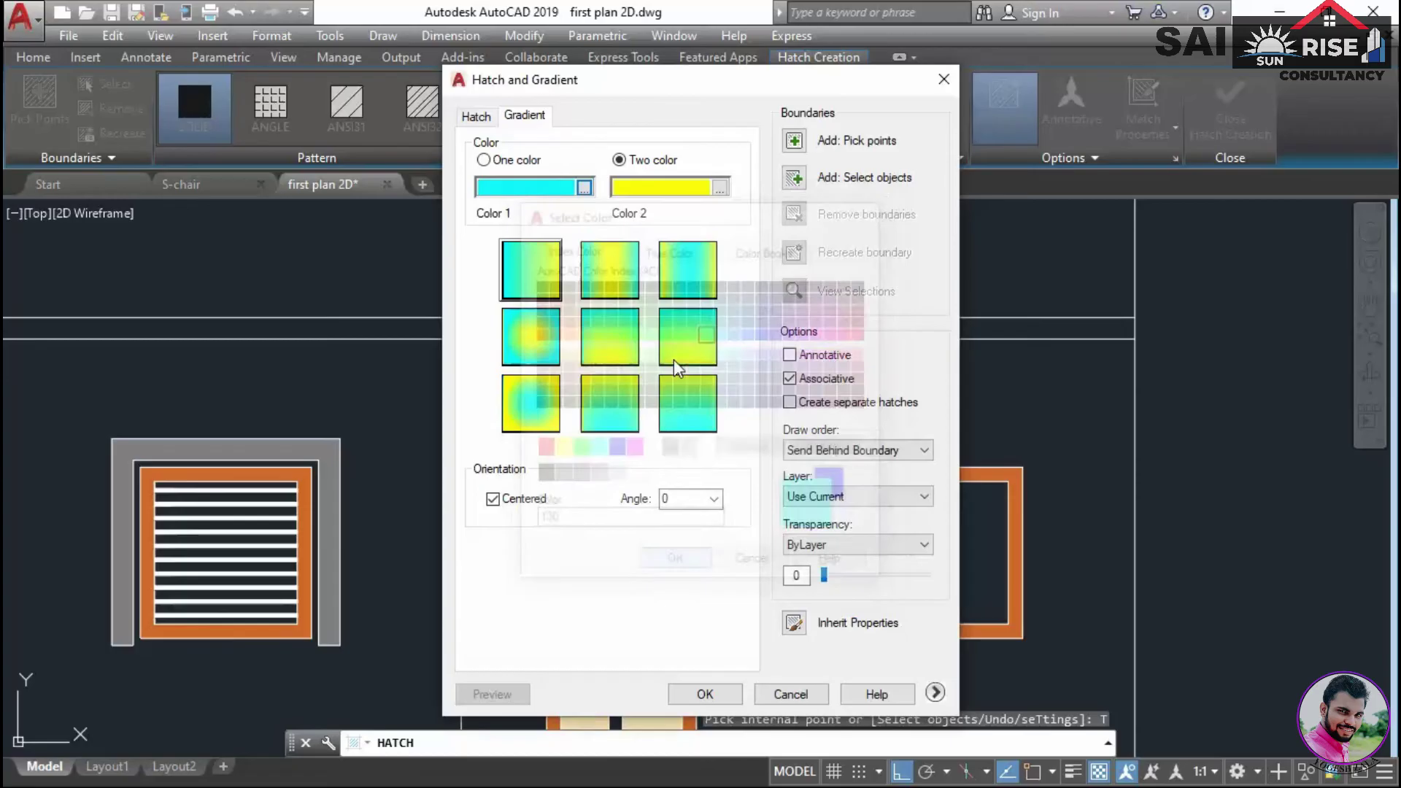
click(720, 189)
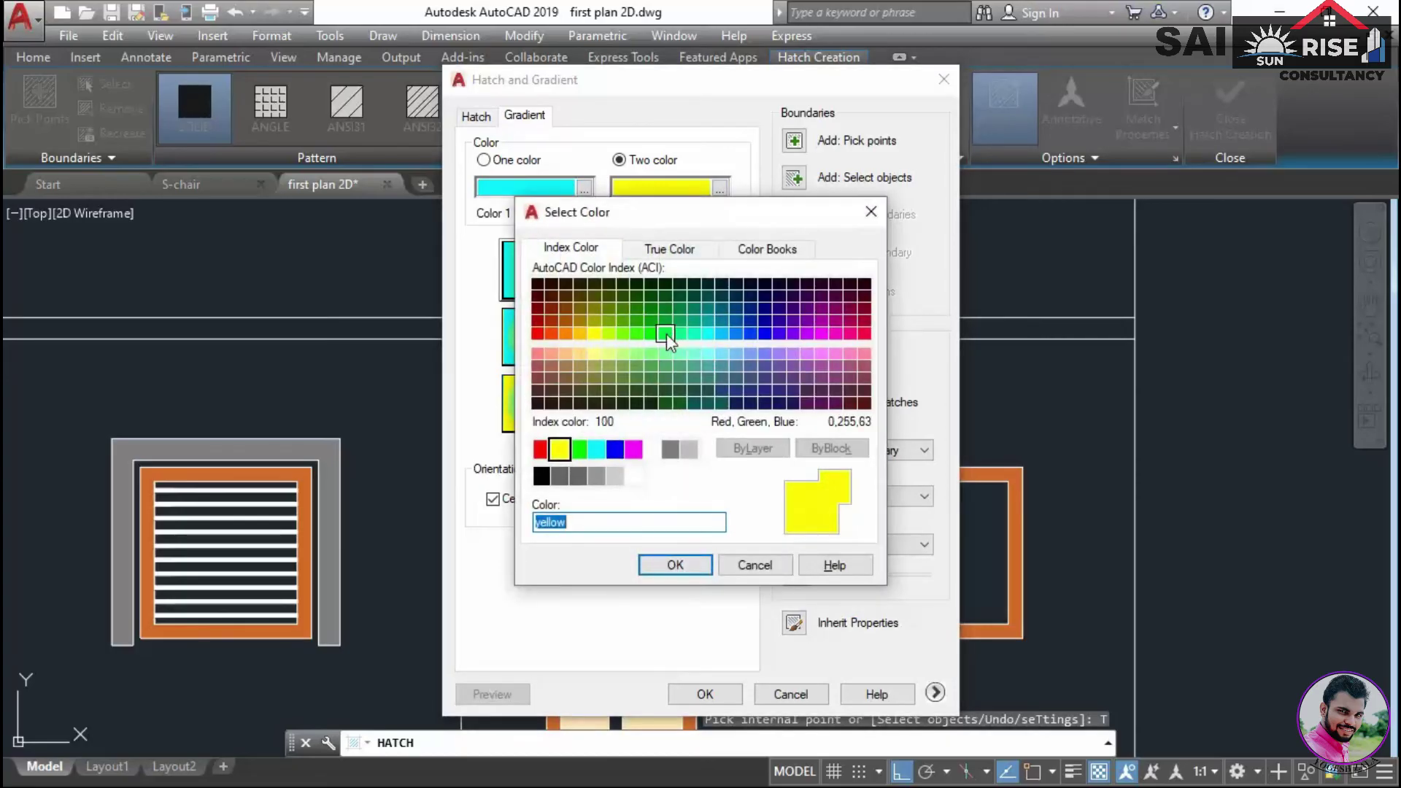
click(665, 333)
click(675, 565)
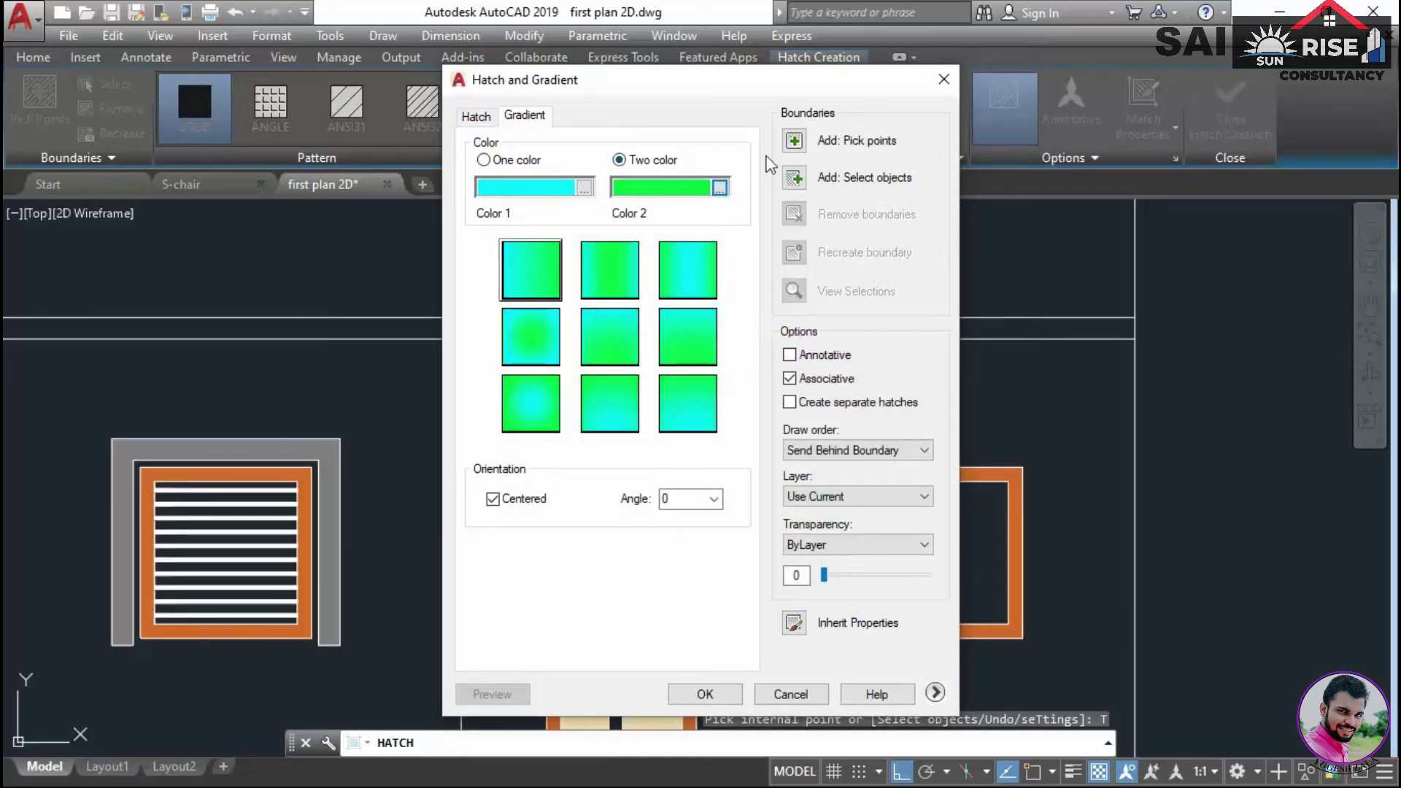
Apply the cyan-to-green gradient to both panes of the ground-floor window beside the door
click(794, 141)
click(851, 577)
click(937, 551)
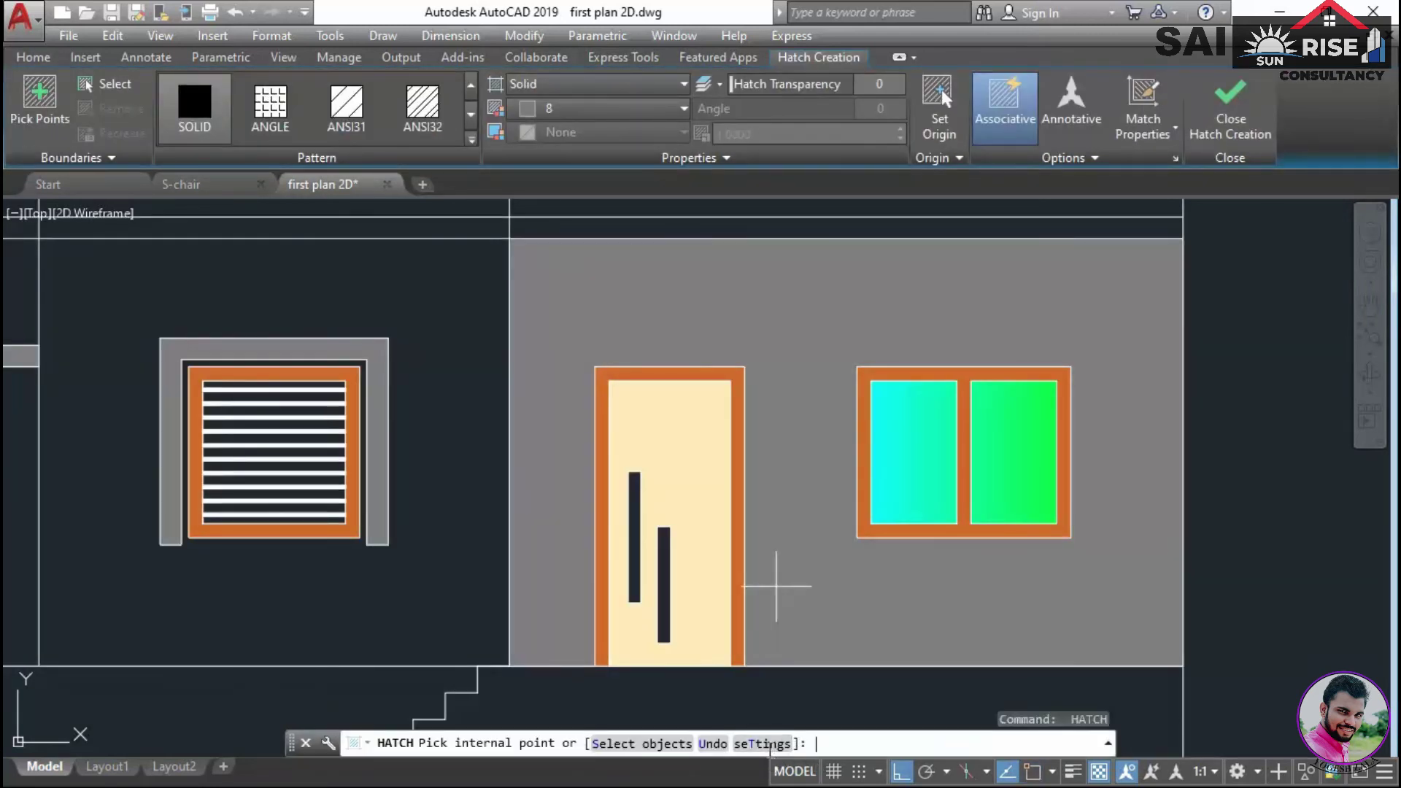
Fill the two vertical handle strips on the ground-floor door with the same cyan-to-green gradient
text(T)
key(Return)
click(524, 116)
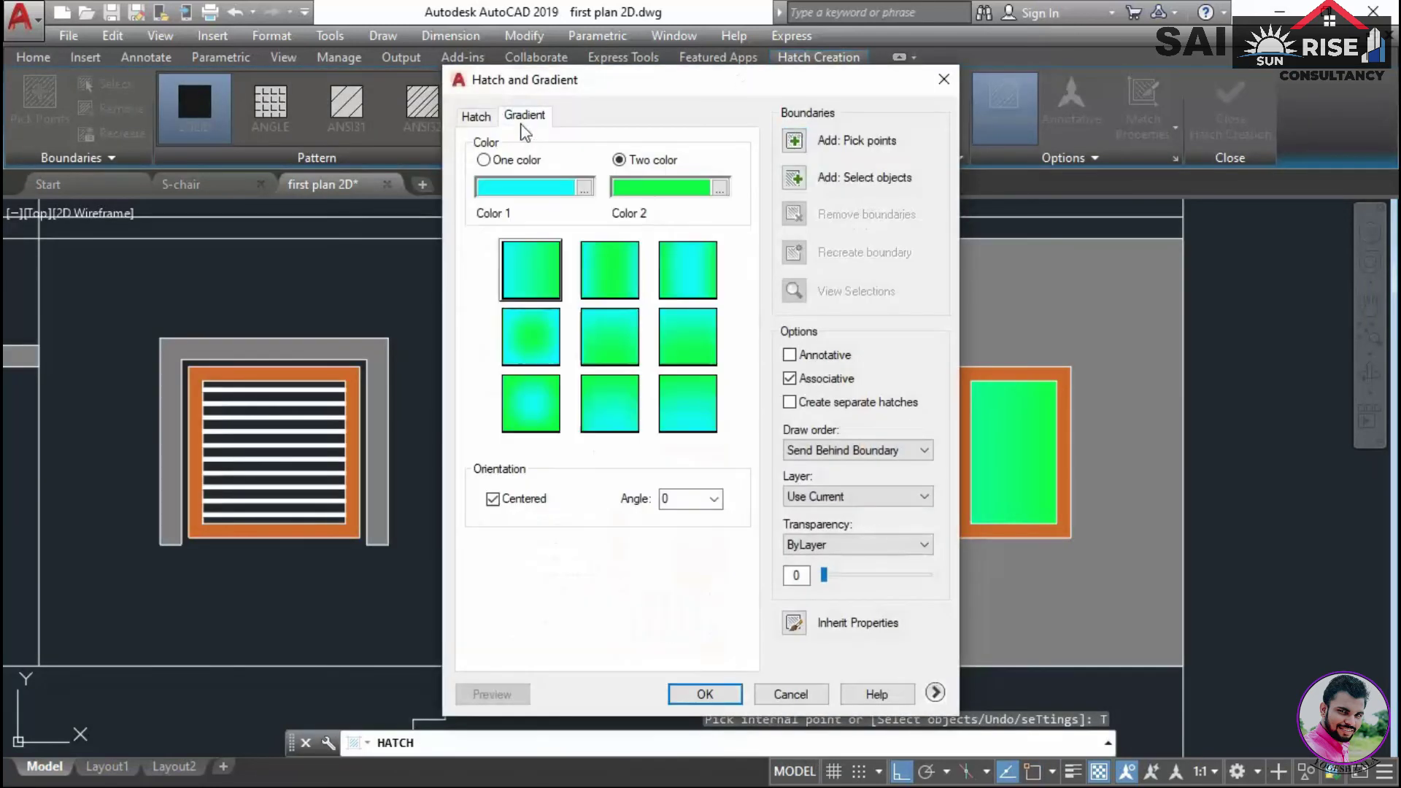
click(794, 140)
scroll(657, 511, up, 3)
click(658, 543)
click(734, 573)
scroll(802, 539, down, 8)
key(Escape)
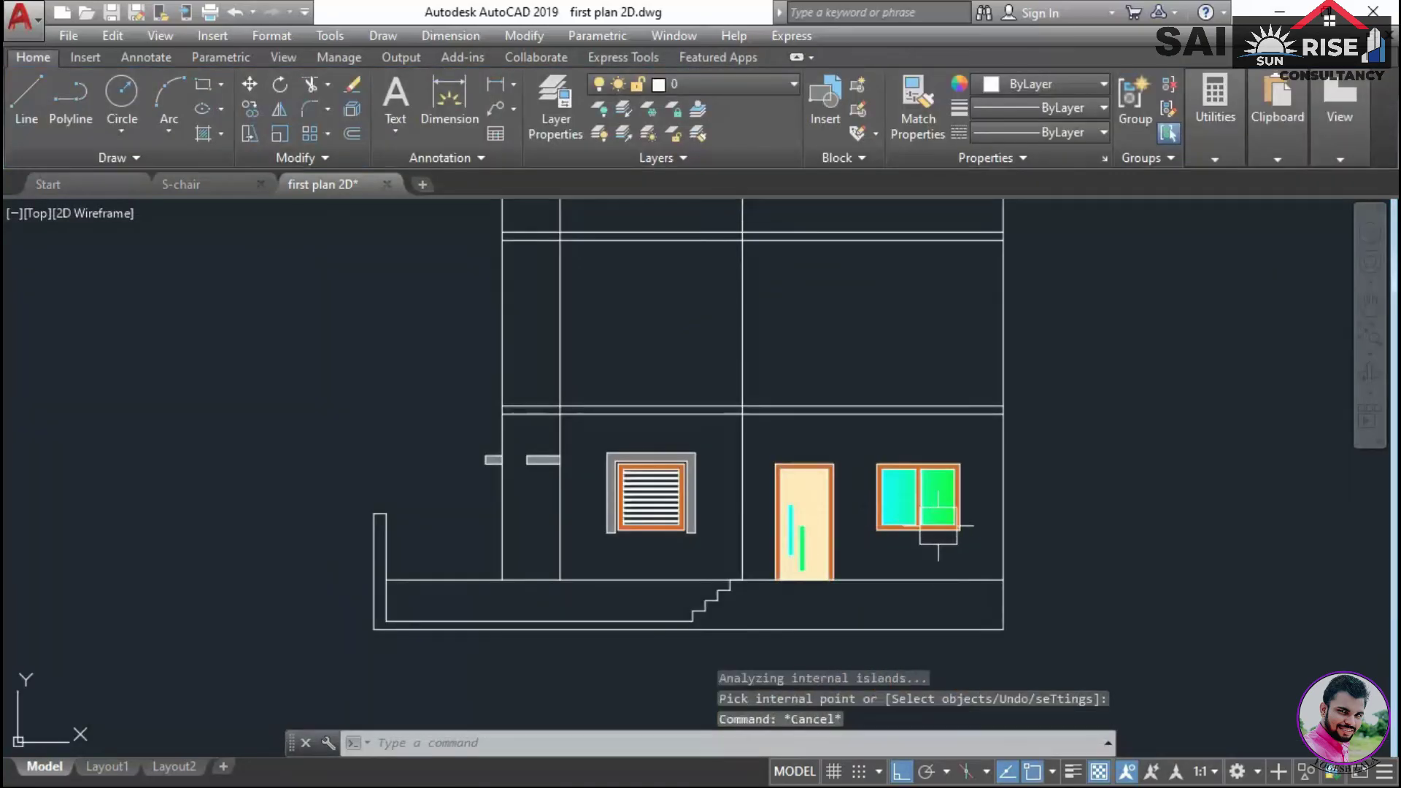
Copy the ground-floor door, both windows and the sunshades to the first floor, from the plinth line's right end to the upper floor line
scroll(938, 525, up, 4)
click(994, 577)
click(510, 355)
middle_drag(510, 356, 881, 325)
click(728, 520)
click(394, 285)
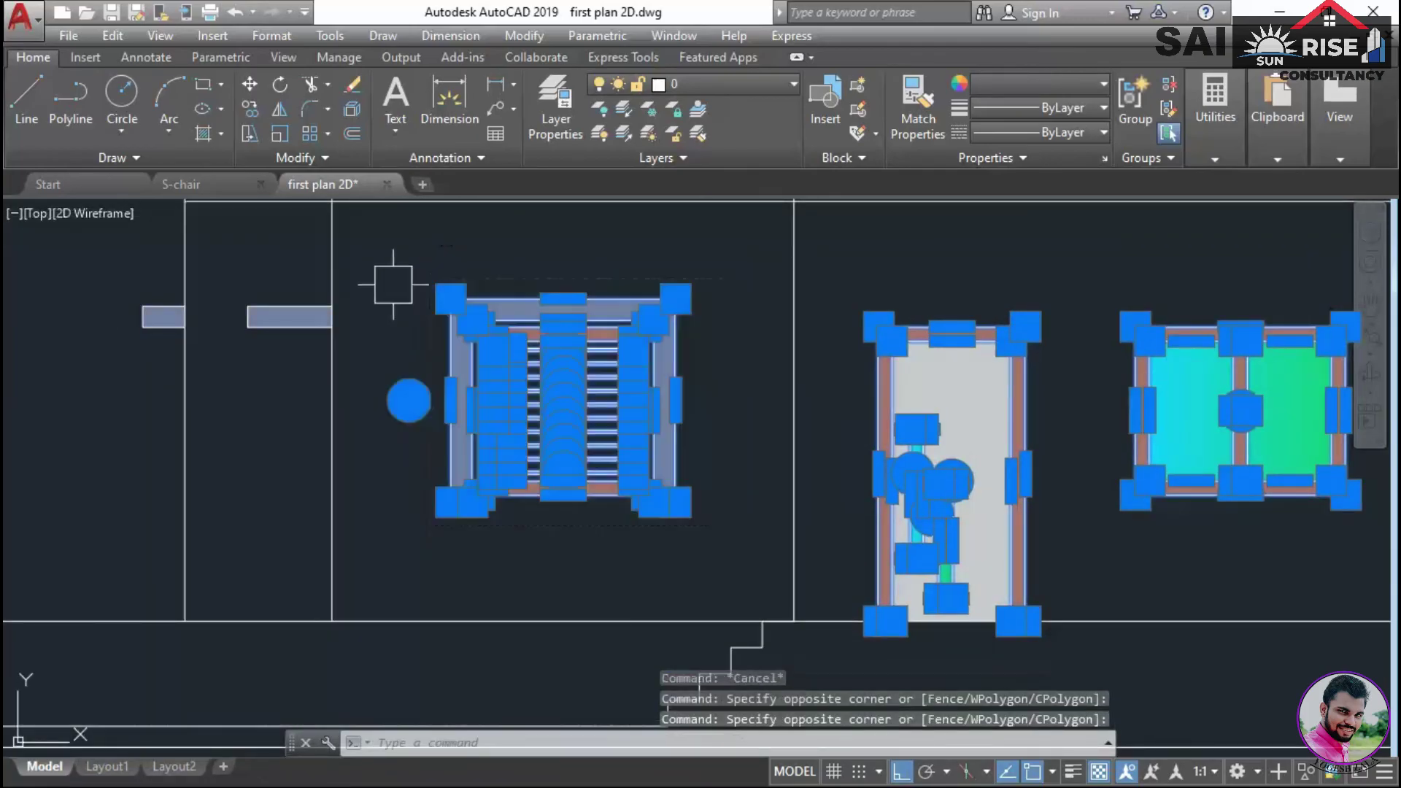
middle_drag(394, 284, 619, 281)
click(247, 274)
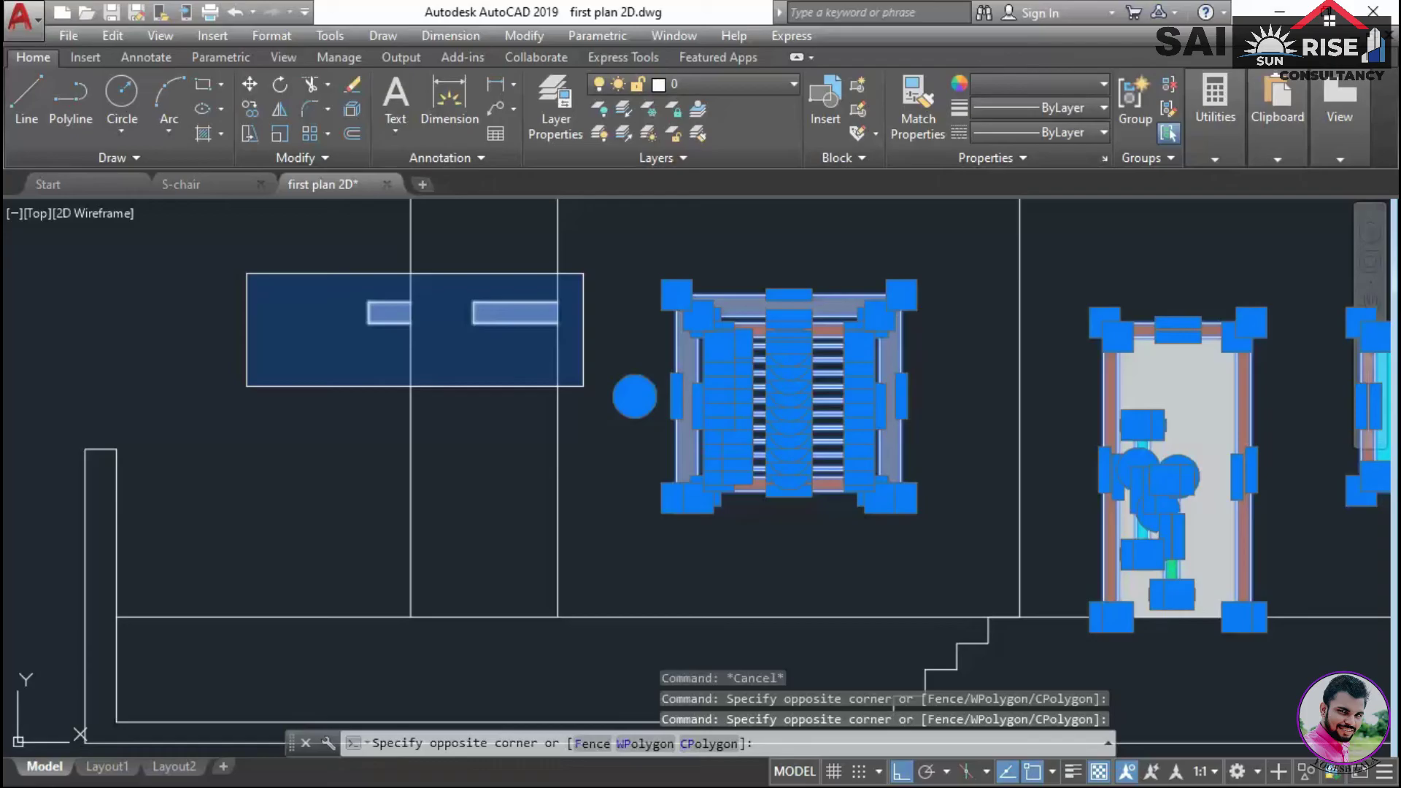
click(583, 386)
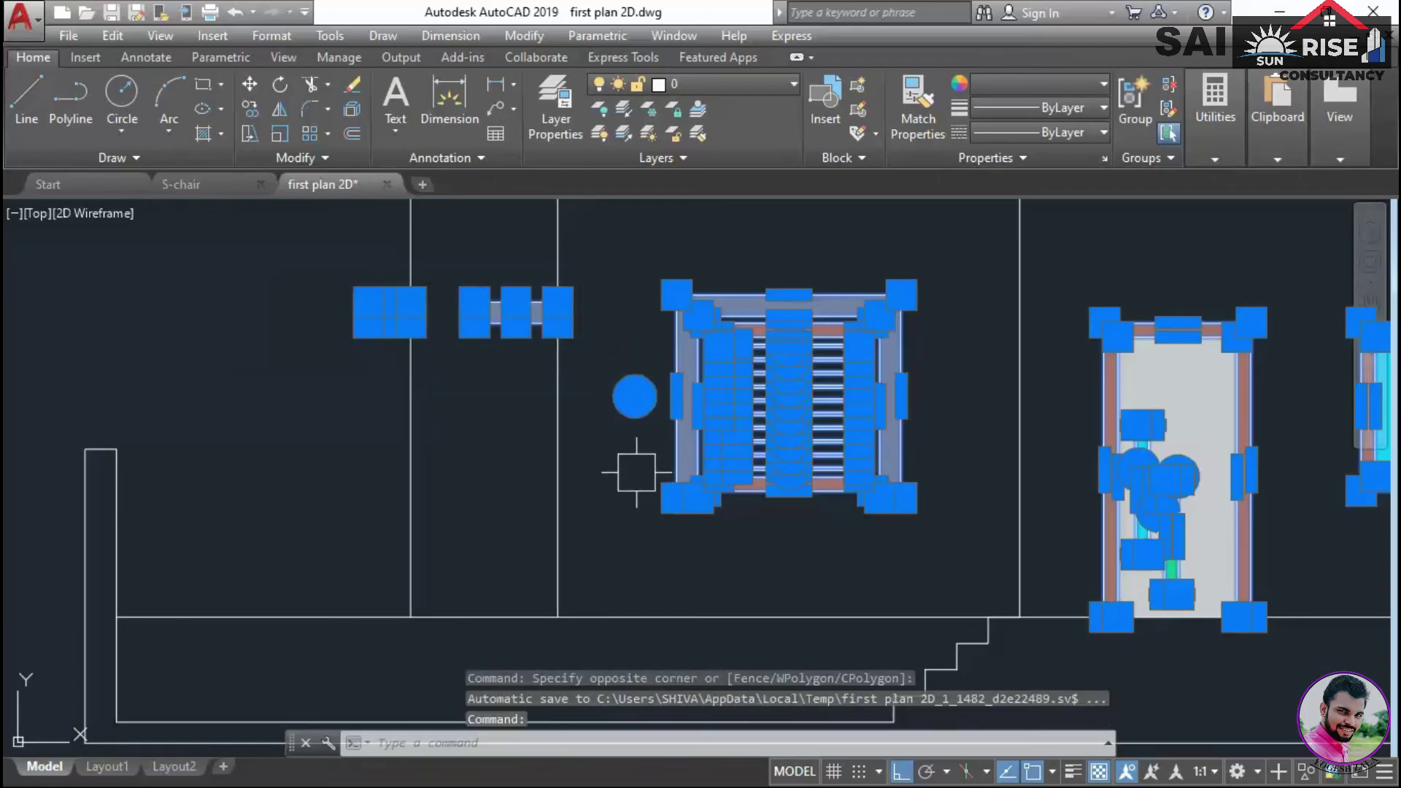
text(co)
key(Return)
scroll(606, 505, down, 5)
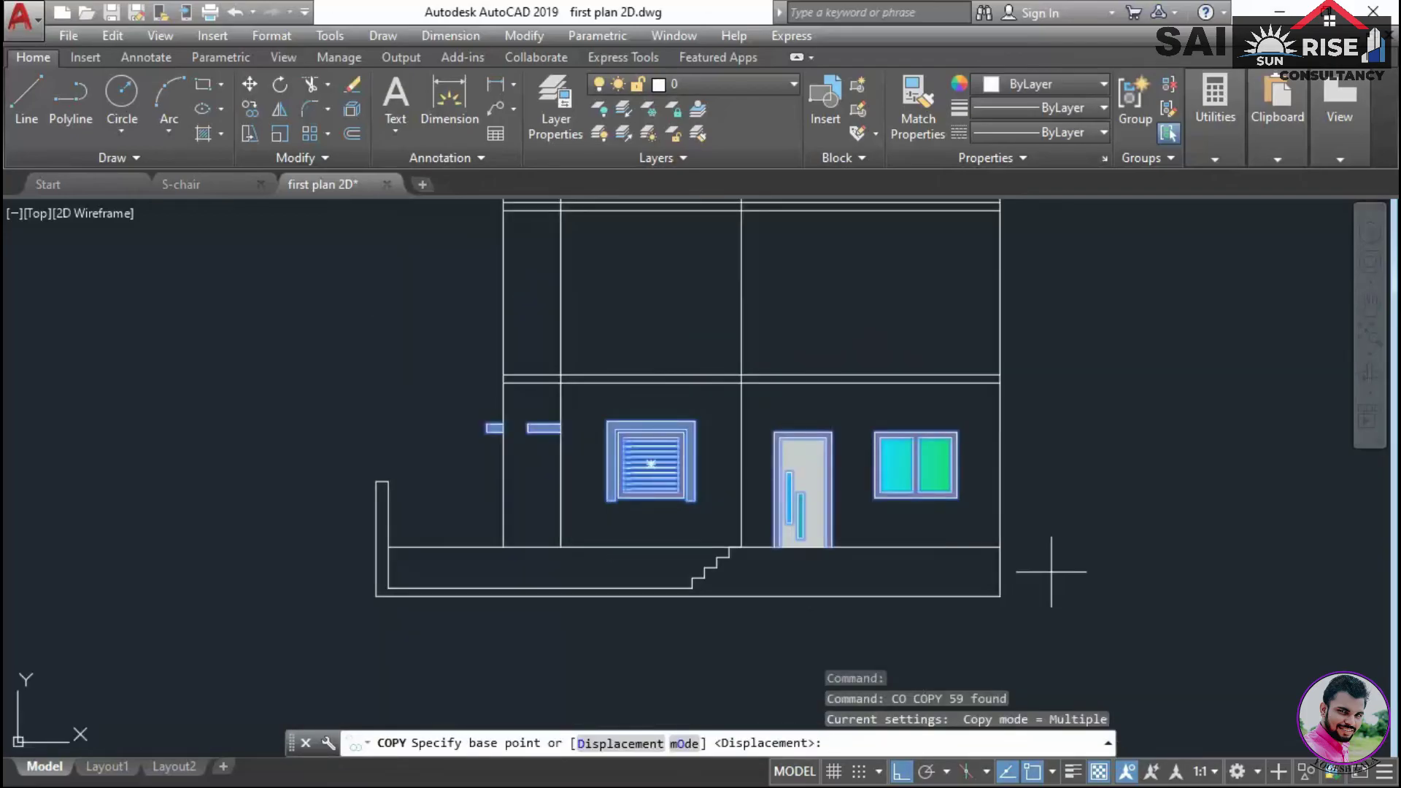
click(1000, 547)
scroll(988, 391, up, 2)
click(988, 391)
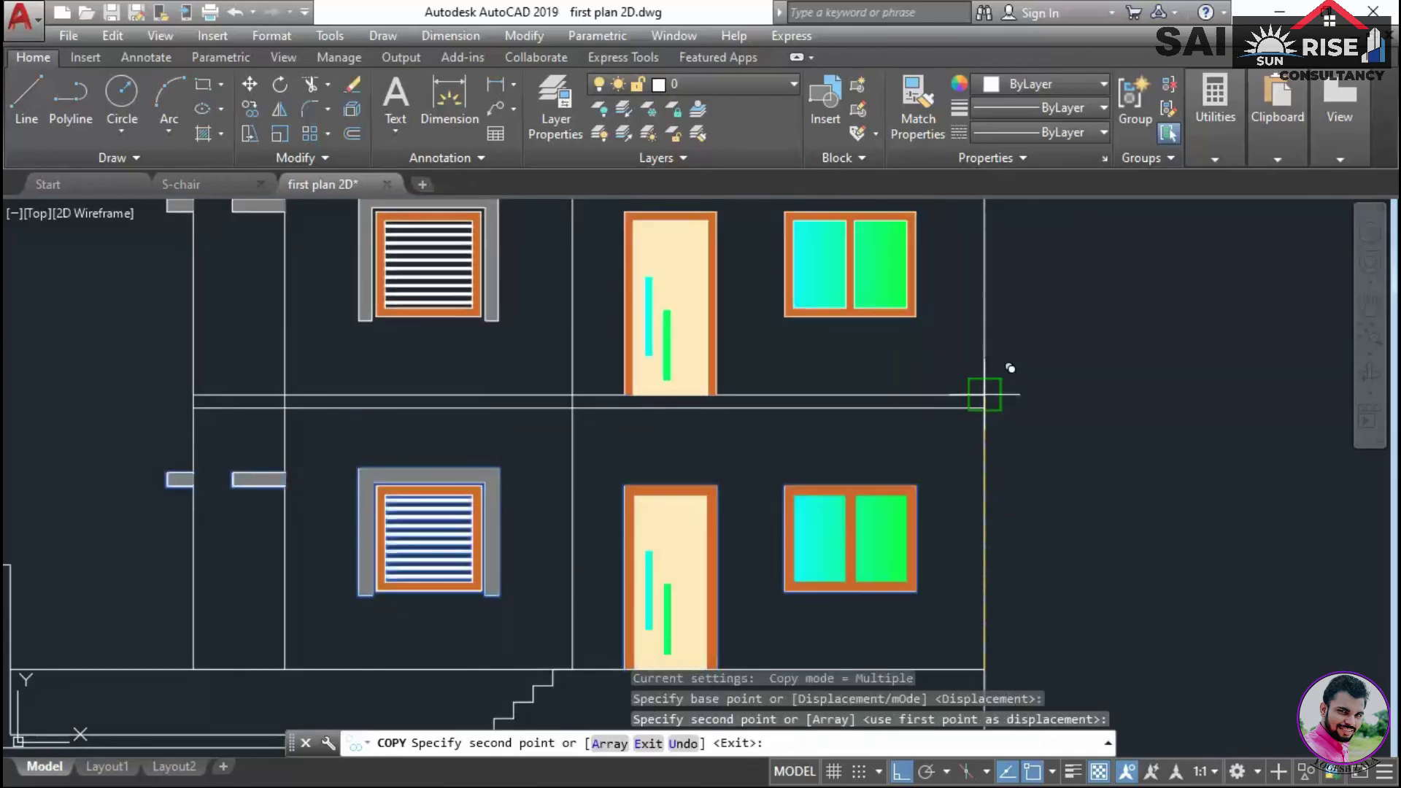
middle_drag(868, 370, 898, 414)
key(Escape)
key(Escape)
scroll(1087, 482, down, 4)
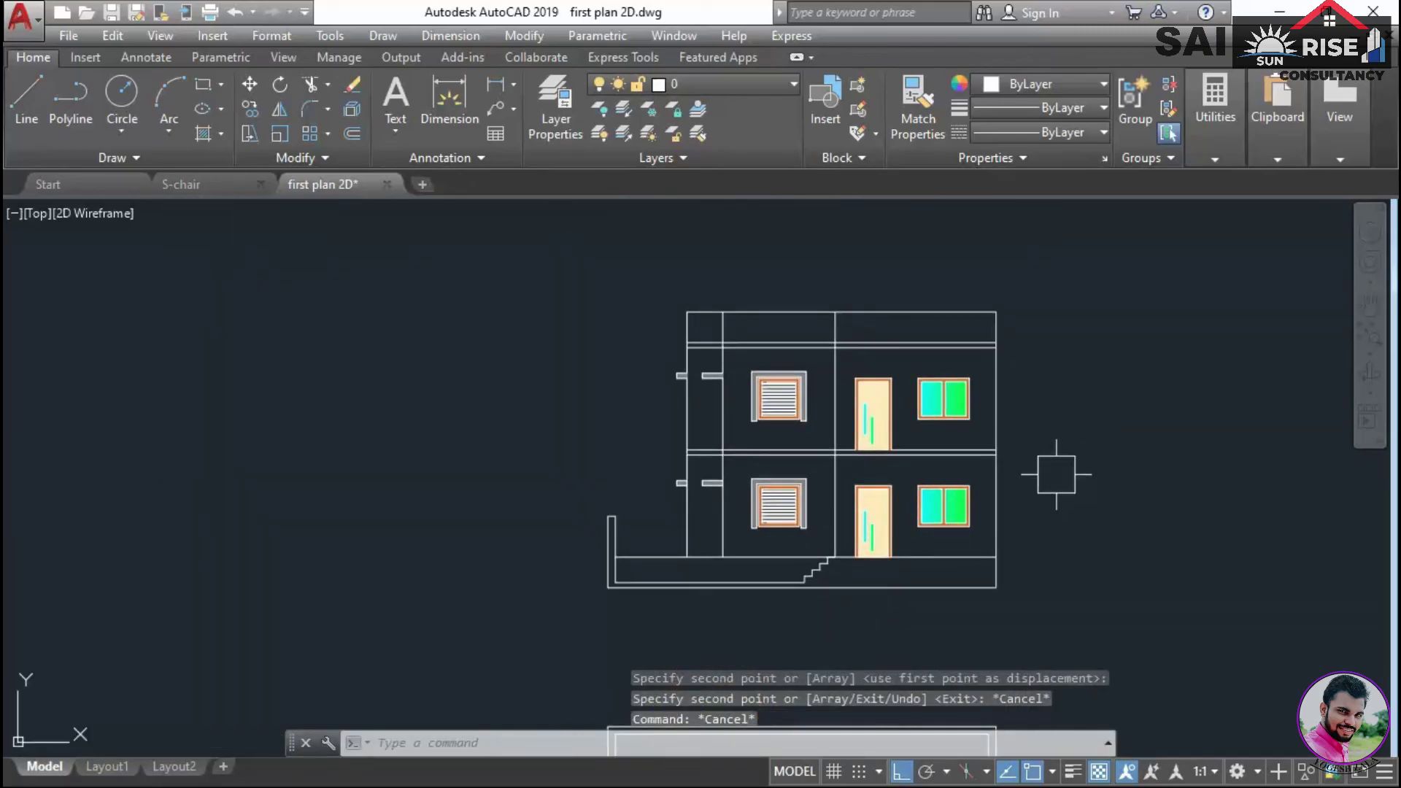
Draw a long horizontal rectangle inside the right parapet section above the first-floor door and window, and explode it
scroll(930, 328, up, 4)
text(rec)
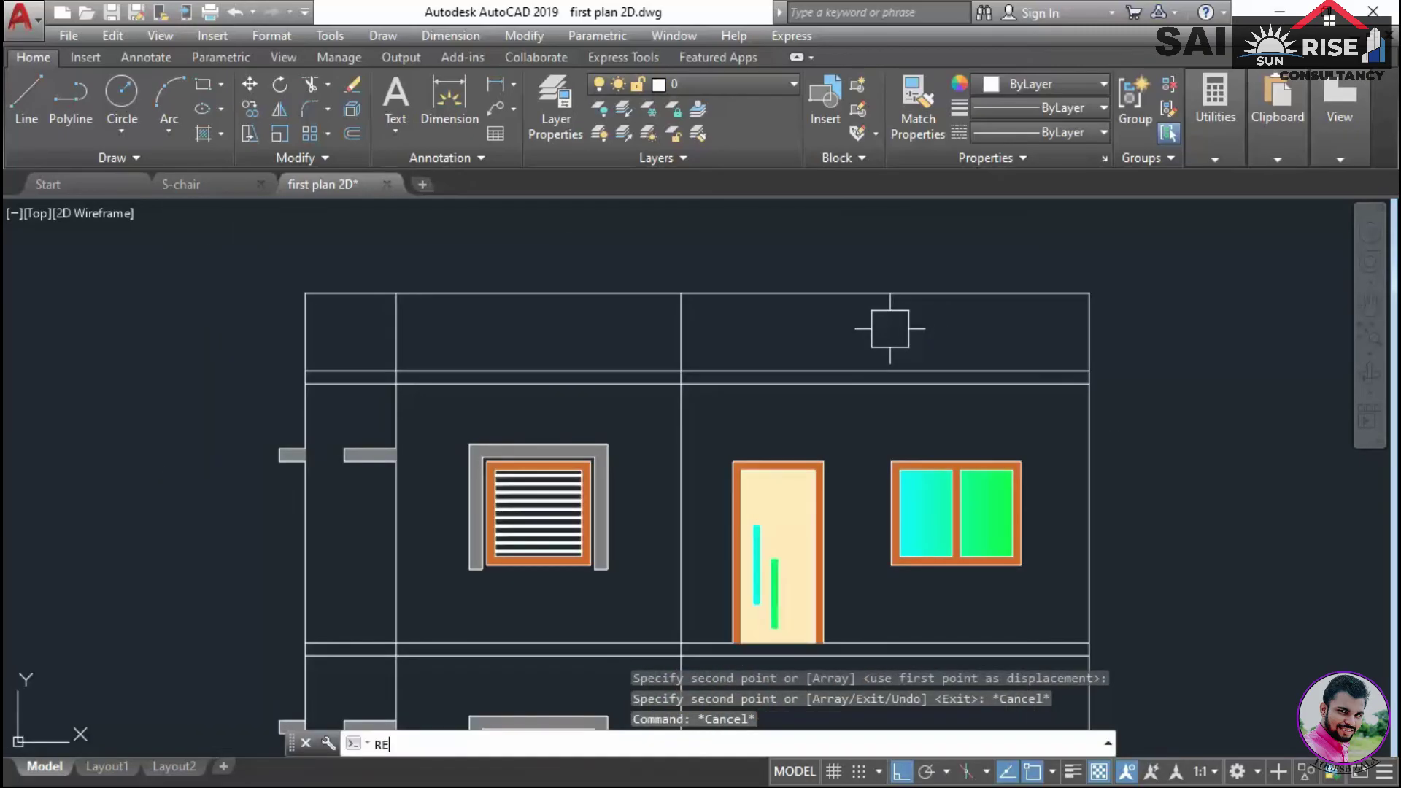
key(Return)
scroll(835, 298, up, 2)
click(687, 313)
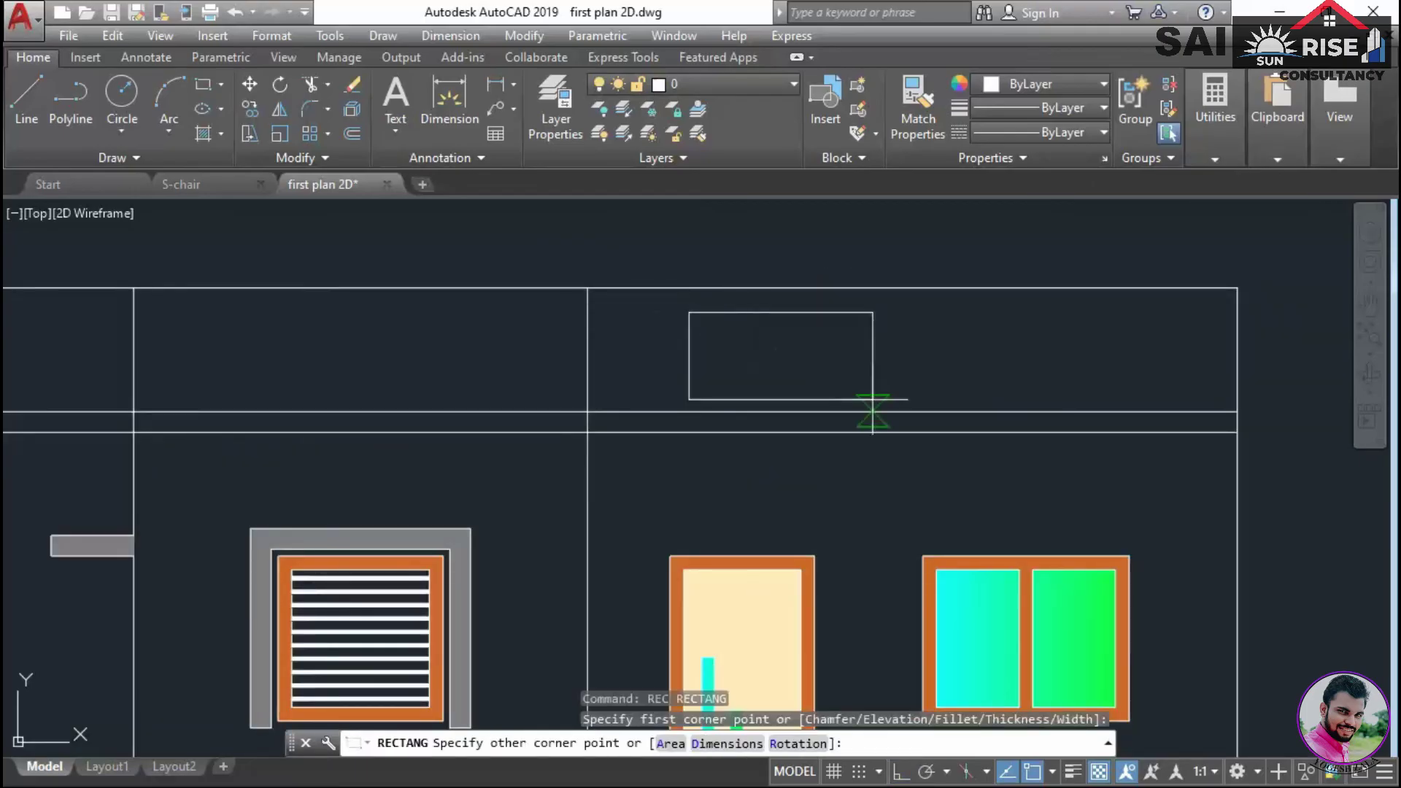
click(1158, 394)
key(Escape)
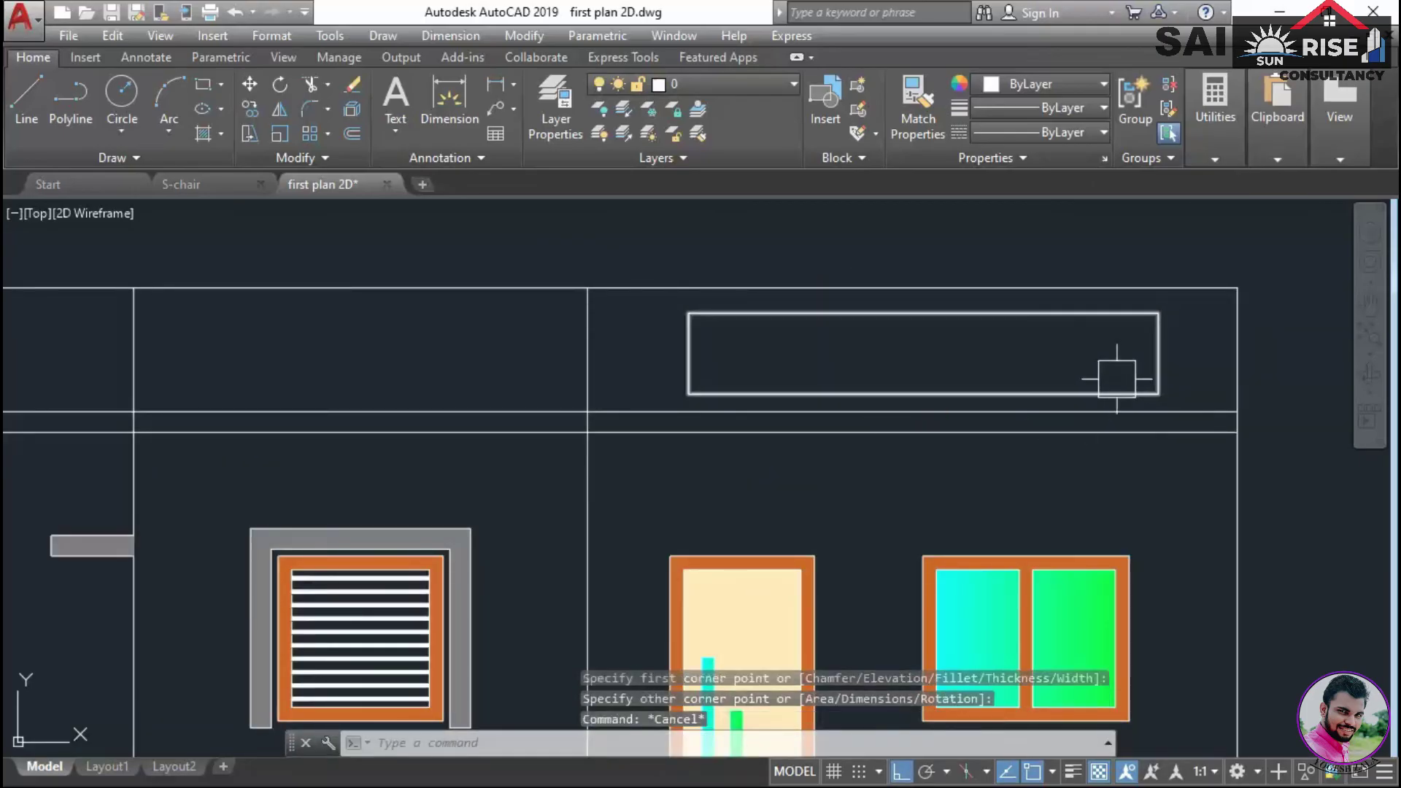
text(x)
key(Return)
click(1144, 357)
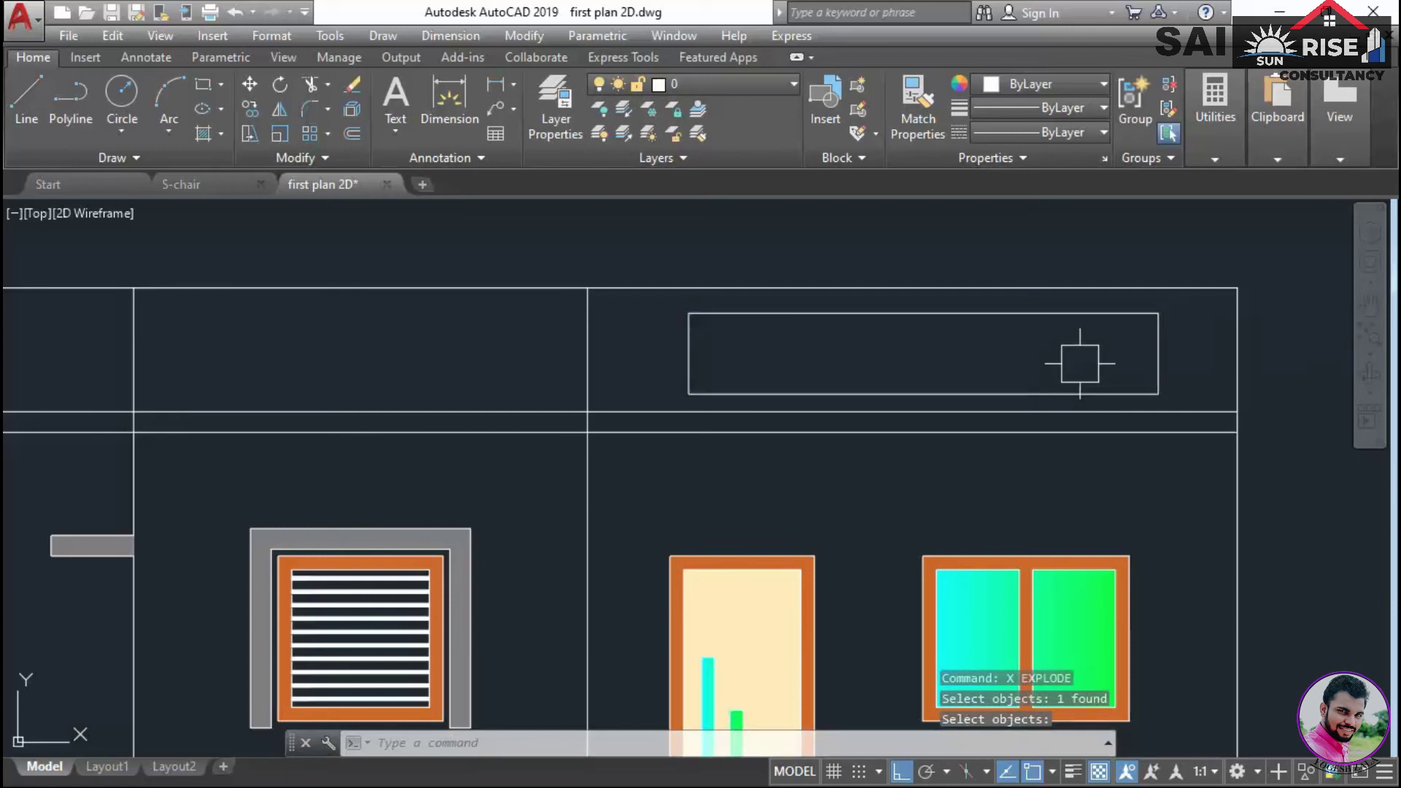
Offset the top and bottom edges of the parapet rectangle inward by 3 inches
key(Return)
text(o)
key(Return)
text(3)
key(Return)
scroll(1070, 314, up, 2)
click(1065, 314)
click(1050, 358)
click(1096, 441)
click(1103, 380)
Offset the upper inner line of the parapet rectangle downward by 1 inch to form a thin strip
key(Return)
text(o)
key(Return)
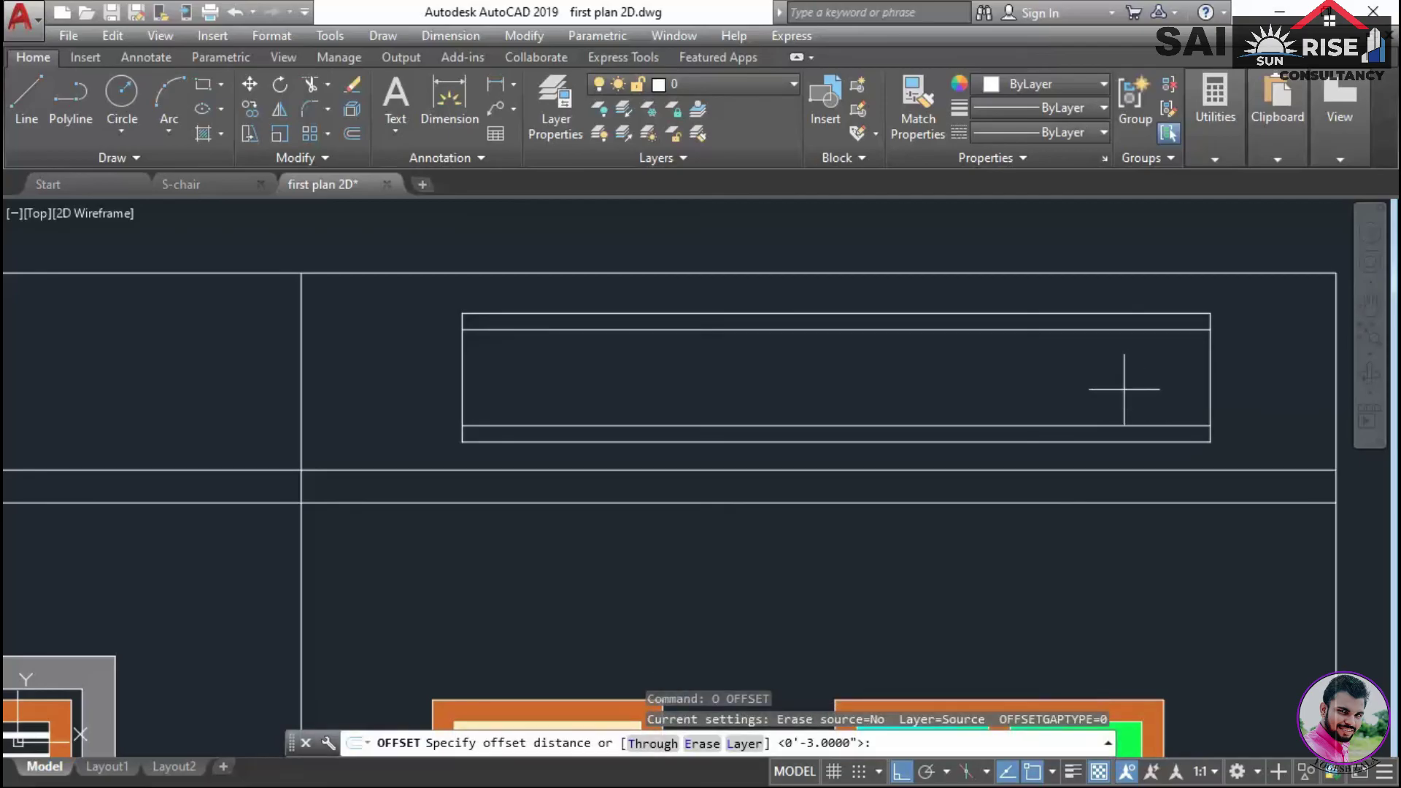
text(1)
key(Return)
scroll(1130, 382, up, 2)
click(1127, 310)
click(1133, 365)
key(Return)
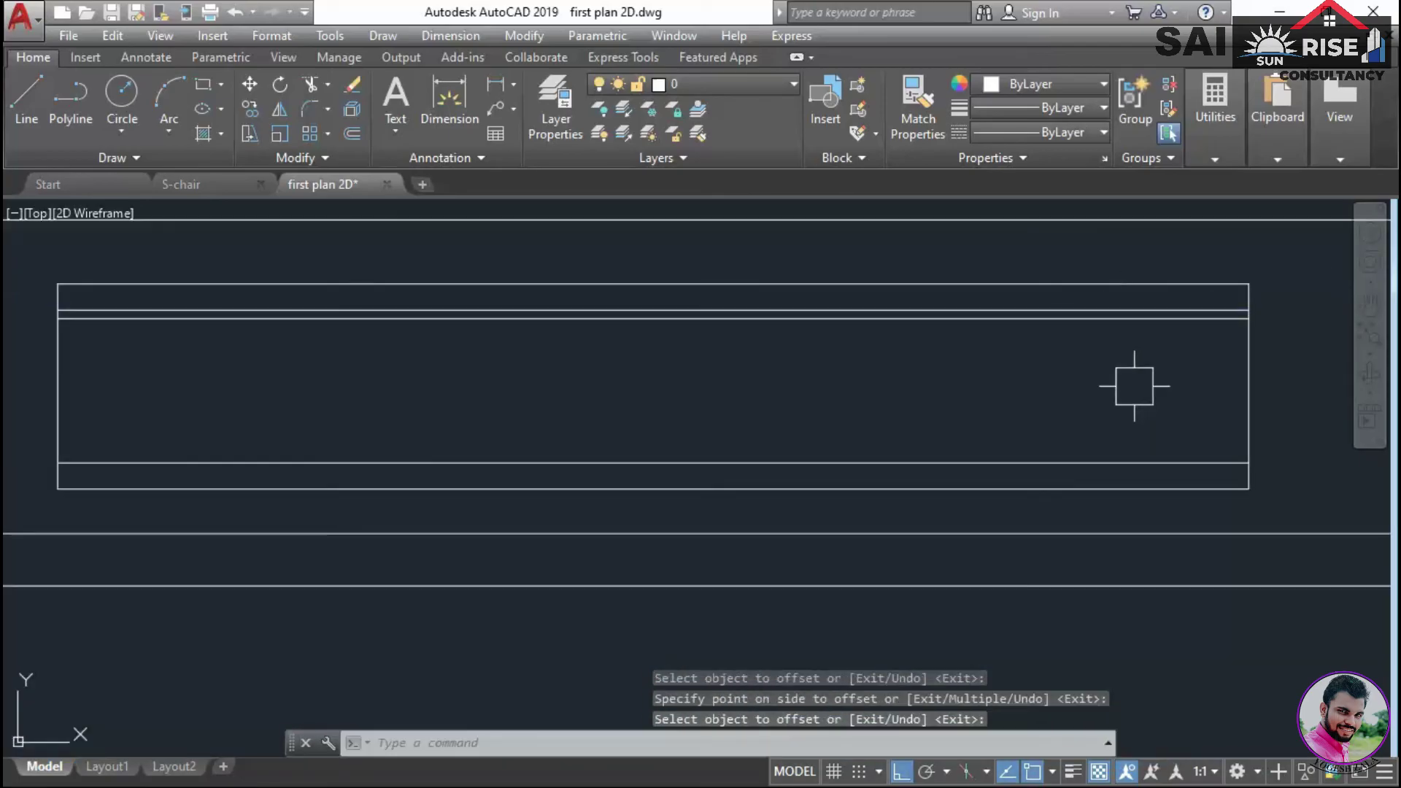
Fill the thin strip in the parapet rectangle with a solid hatch in the ByLayer colour
key(Return)
click(569, 108)
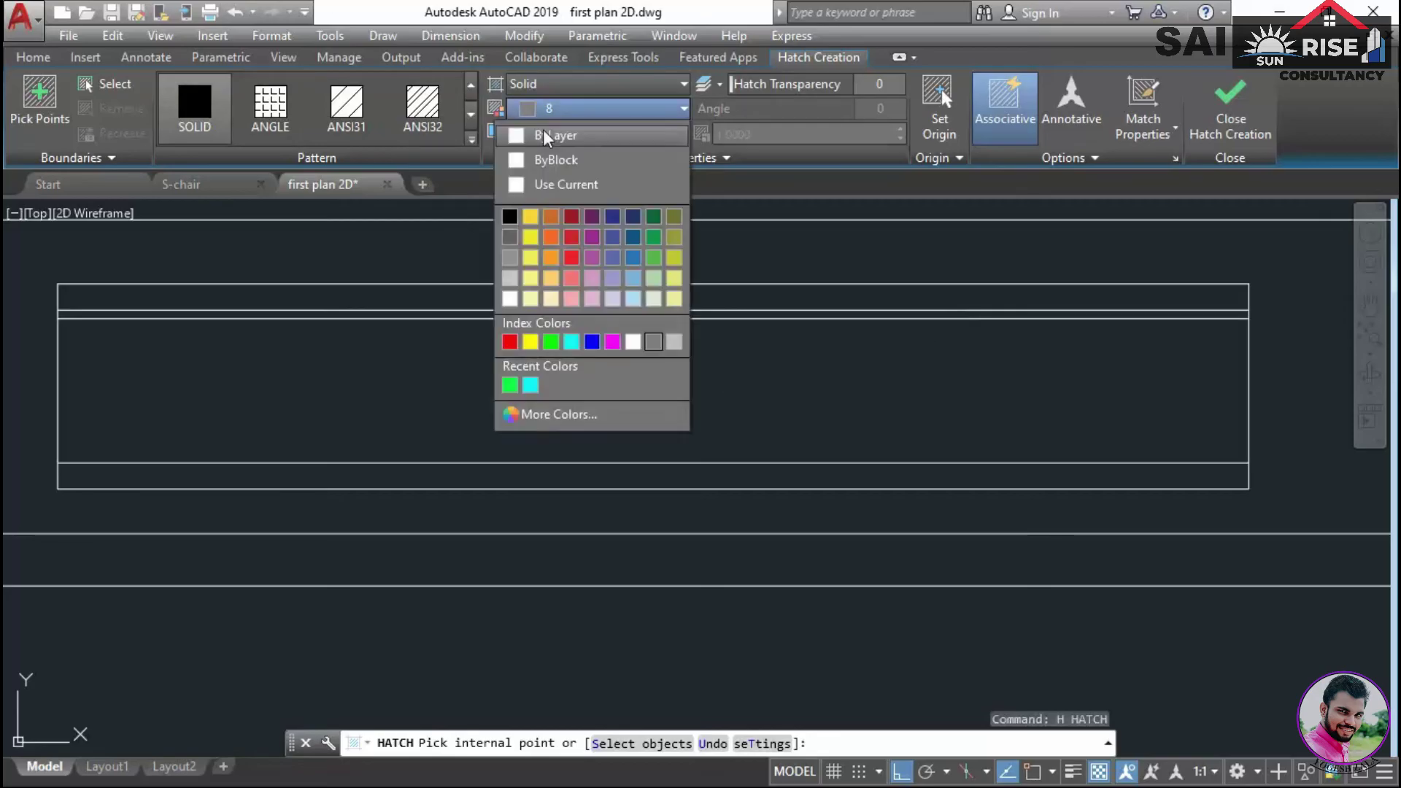
click(530, 136)
click(838, 313)
key(Return)
Copy the hatched strip downward as an array of 5 items fitted to the rectangle's lower inner line
click(1201, 359)
click(1133, 306)
text(C)
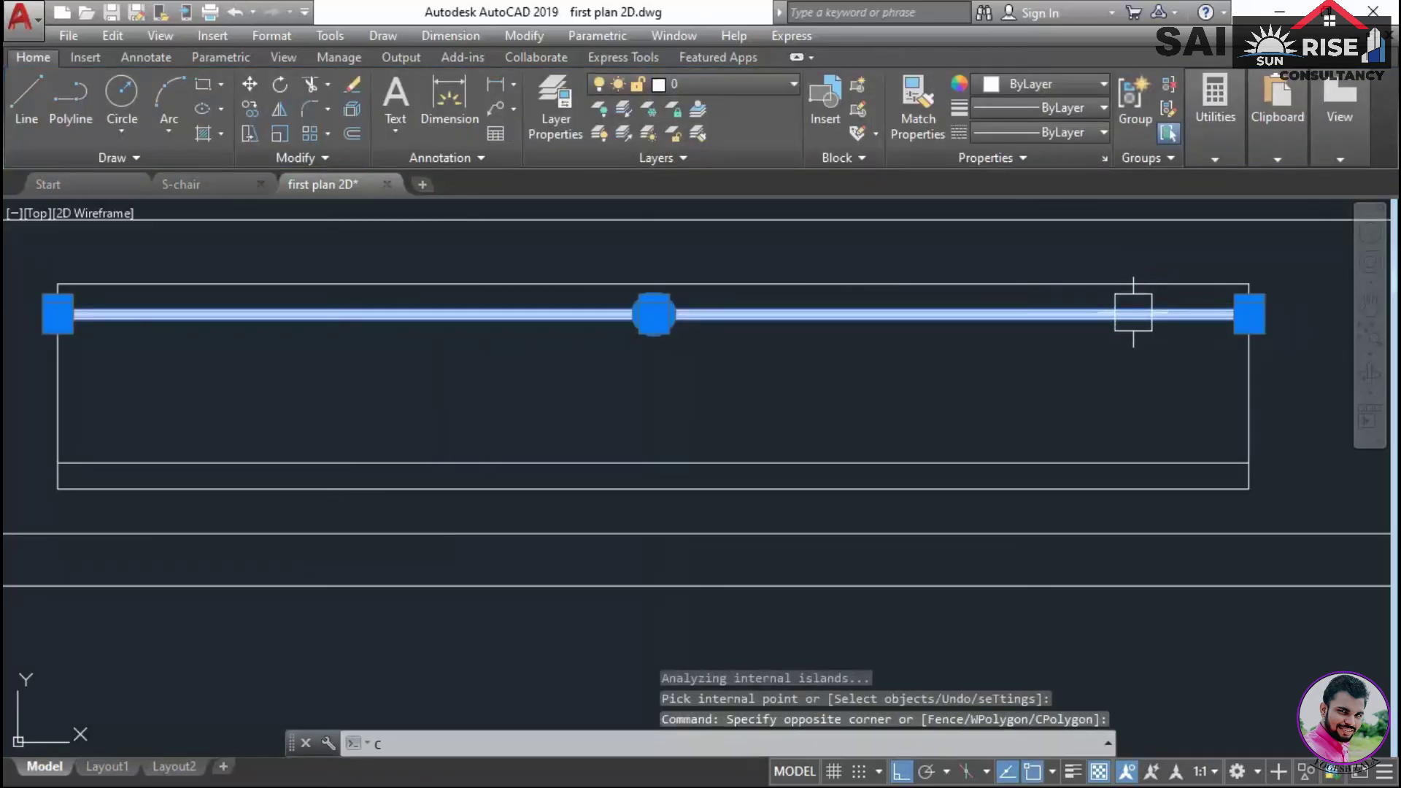
text(O)
key(Return)
scroll(1253, 310, up, 4)
click(1231, 309)
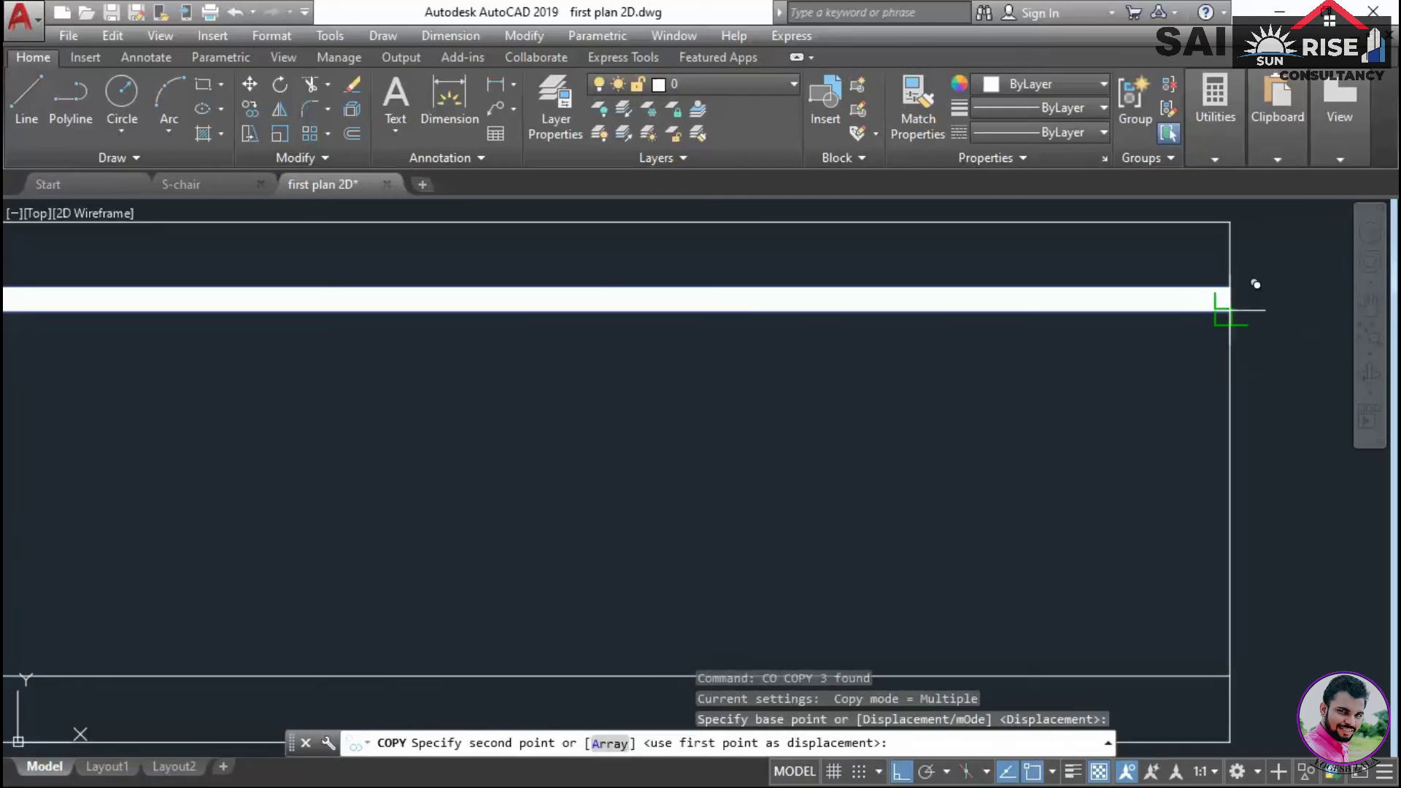
text(A)
key(Return)
scroll(1262, 290, down, 2)
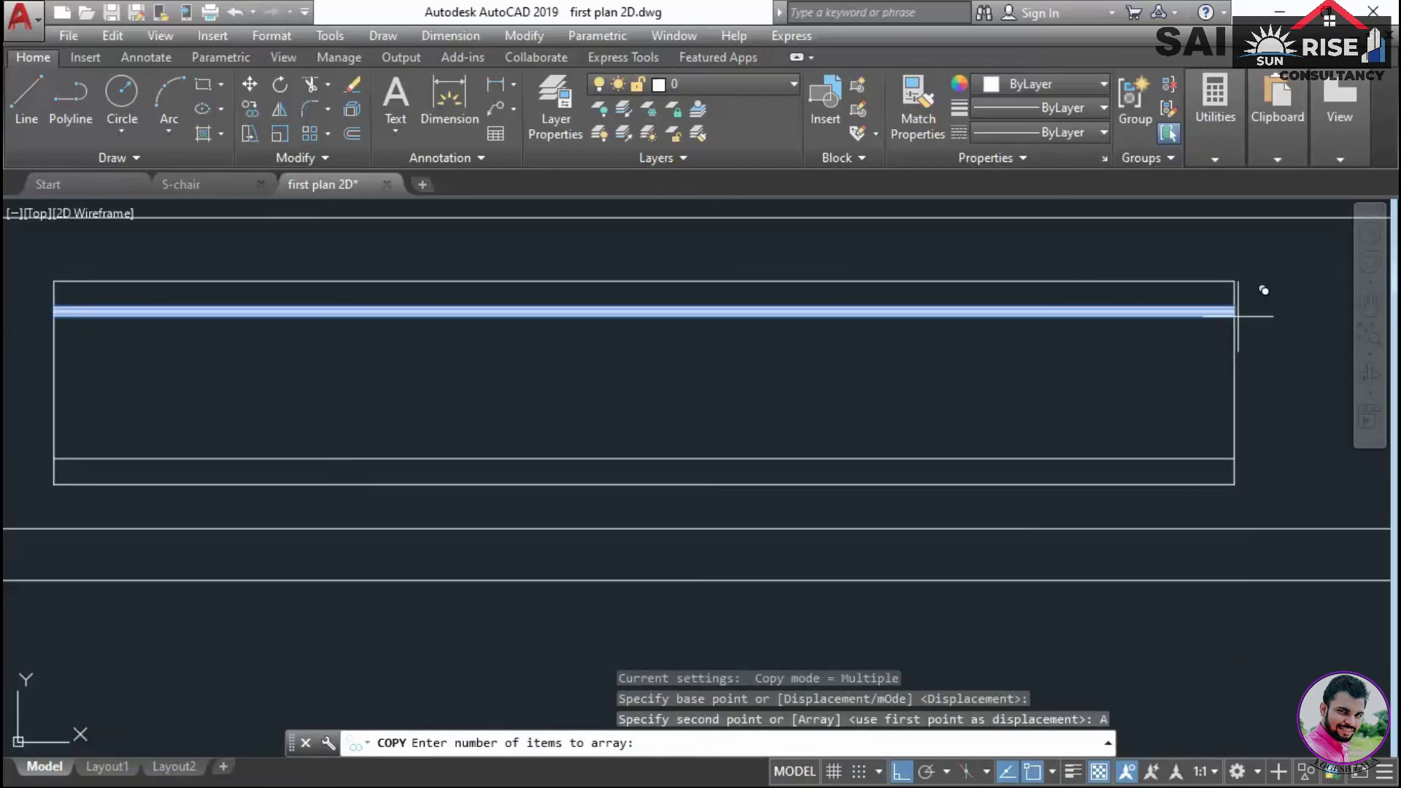
key(Return)
text(F)
key(Return)
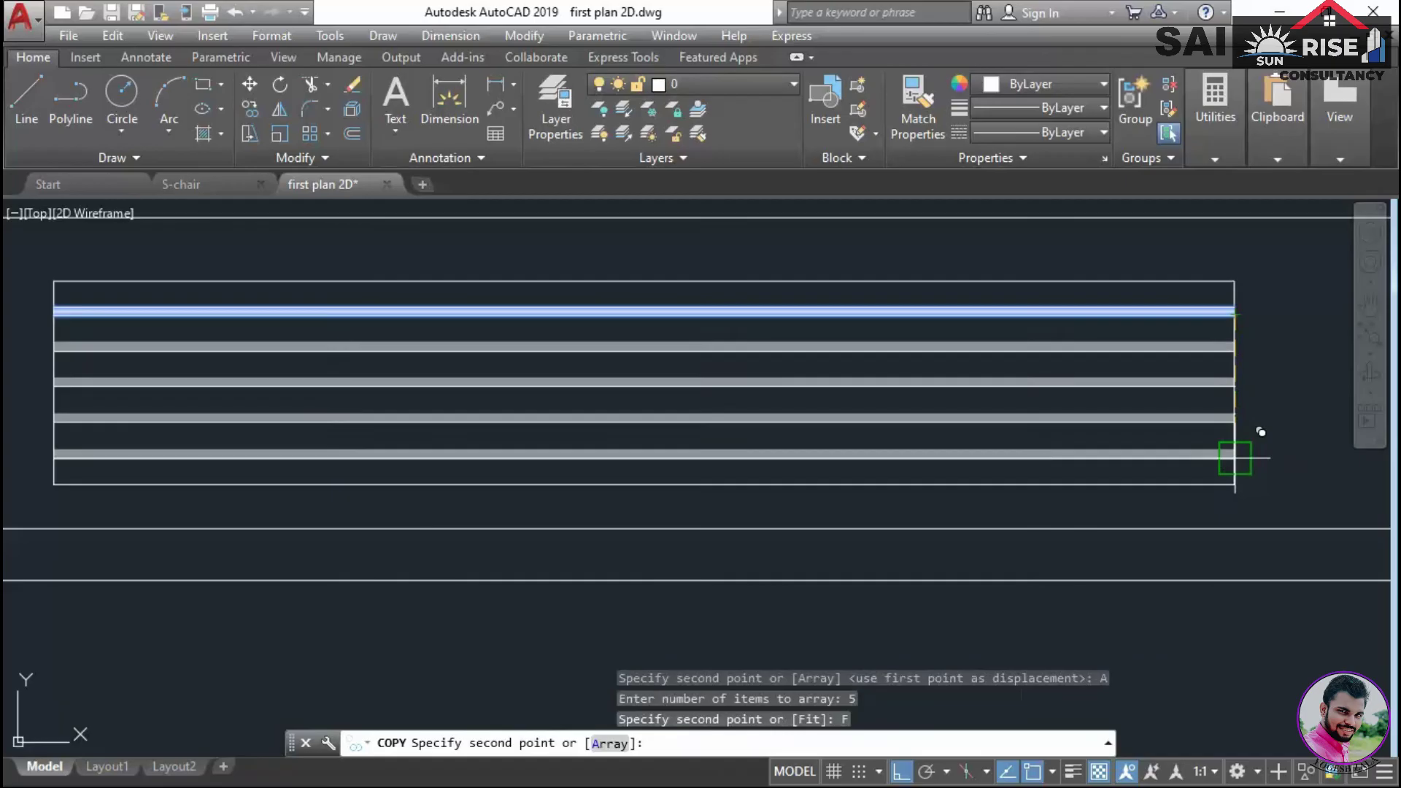
click(1238, 461)
key(Escape)
scroll(1167, 449, down, 8)
key(Escape)
Examine the elevation's lower part and the front porch columns in the floor plan
middle_drag(1245, 546, 1202, 398)
scroll(1174, 473, up, 2)
scroll(1197, 408, down, 2)
middle_drag(1167, 510, 1178, 424)
middle_drag(1081, 532, 1101, 494)
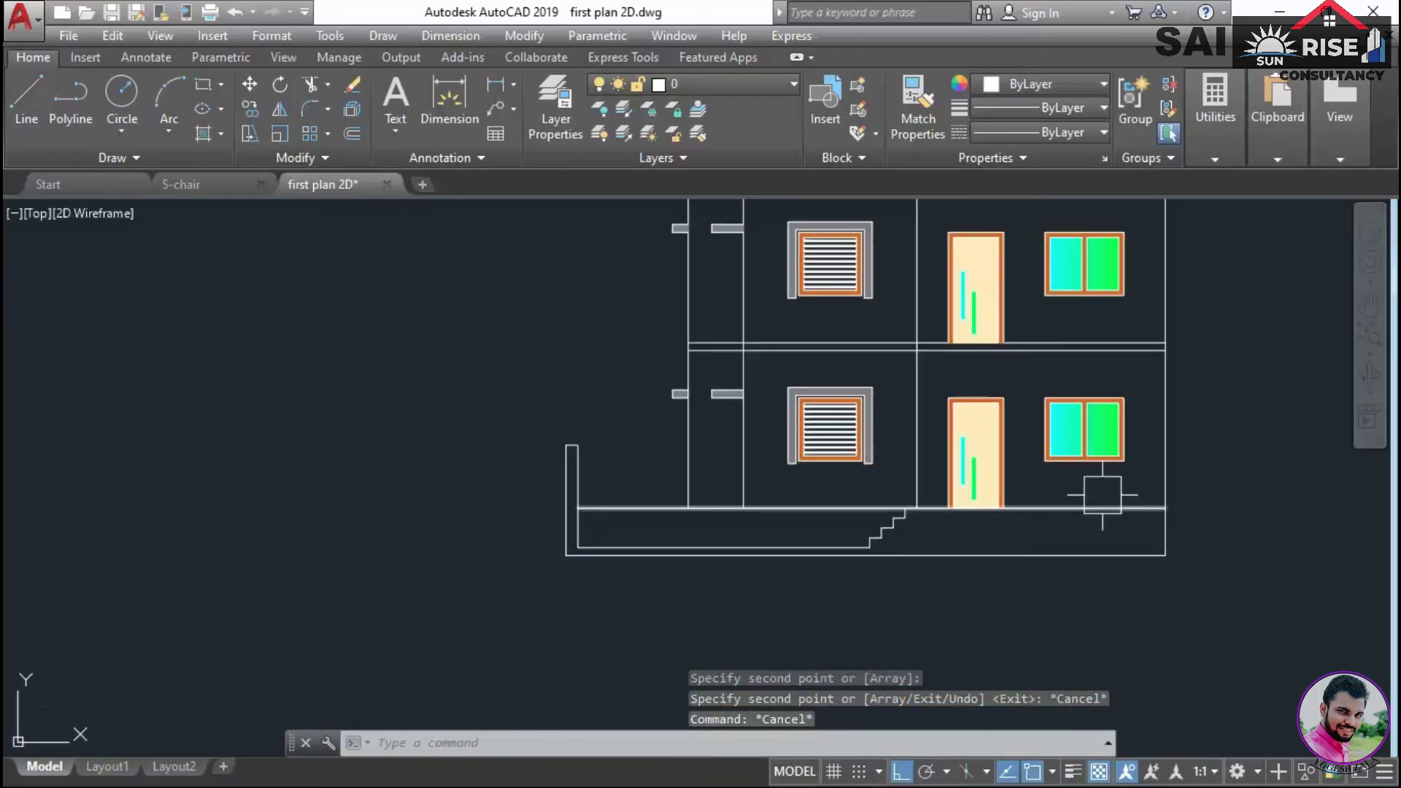
scroll(1098, 494, down, 2)
middle_drag(982, 526, 963, 400)
scroll(963, 401, down, 2)
scroll(977, 558, up, 5)
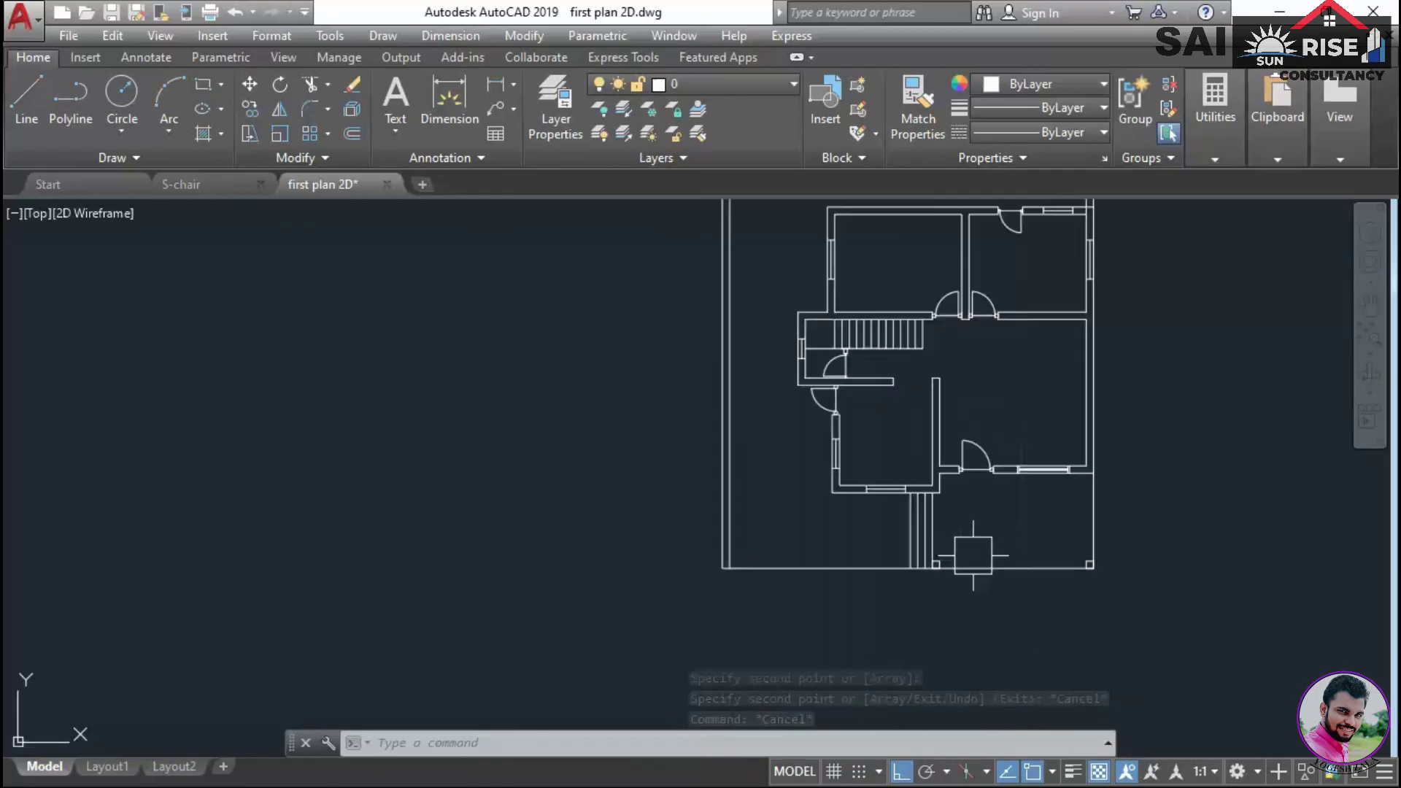
scroll(1079, 603, down, 3)
Offset the elevation's right outer edge inward and the vertical line beside the doors rightward by 9 inches to form two columns
middle_drag(1044, 387, 959, 629)
scroll(1001, 399, up, 4)
text(o)
key(Return)
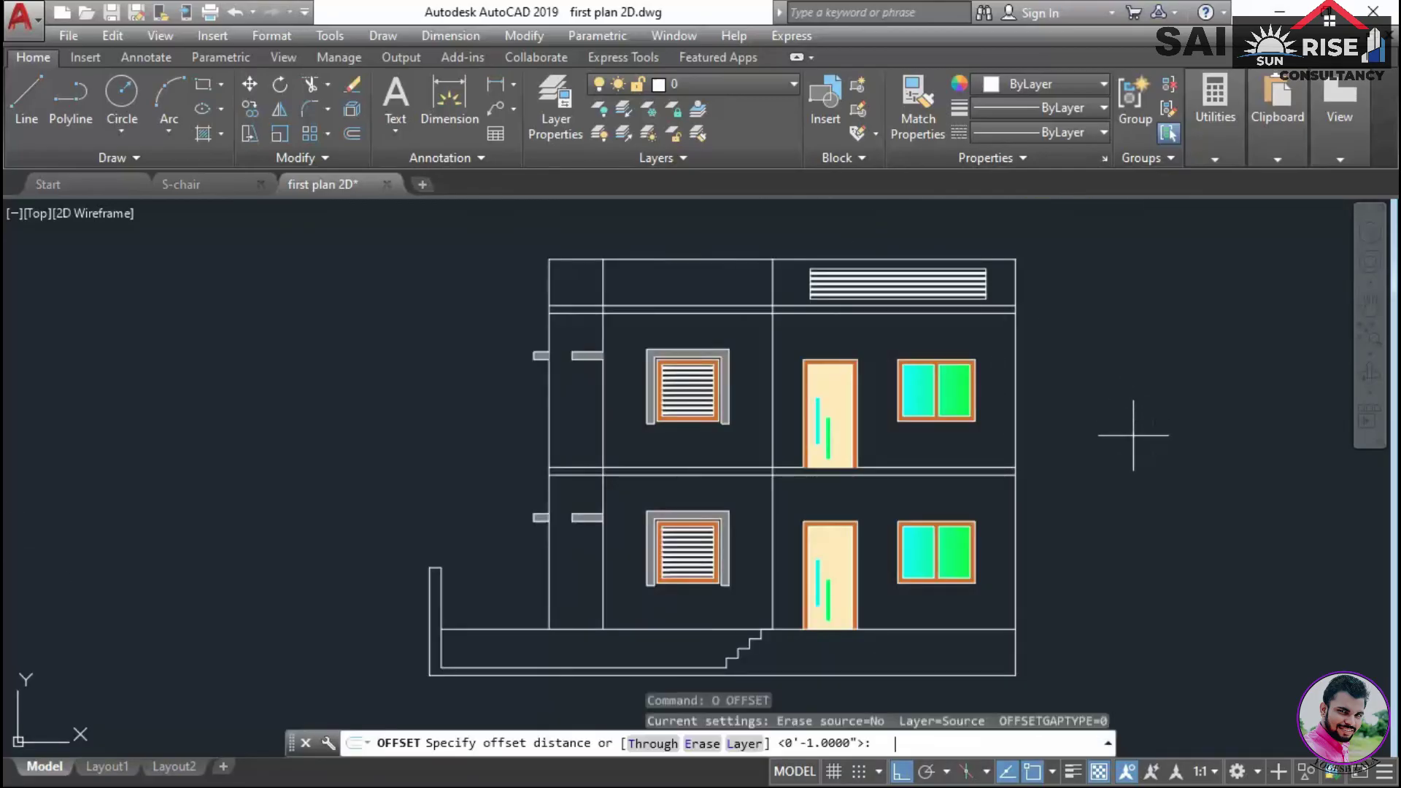
key(Return)
click(1015, 420)
click(981, 416)
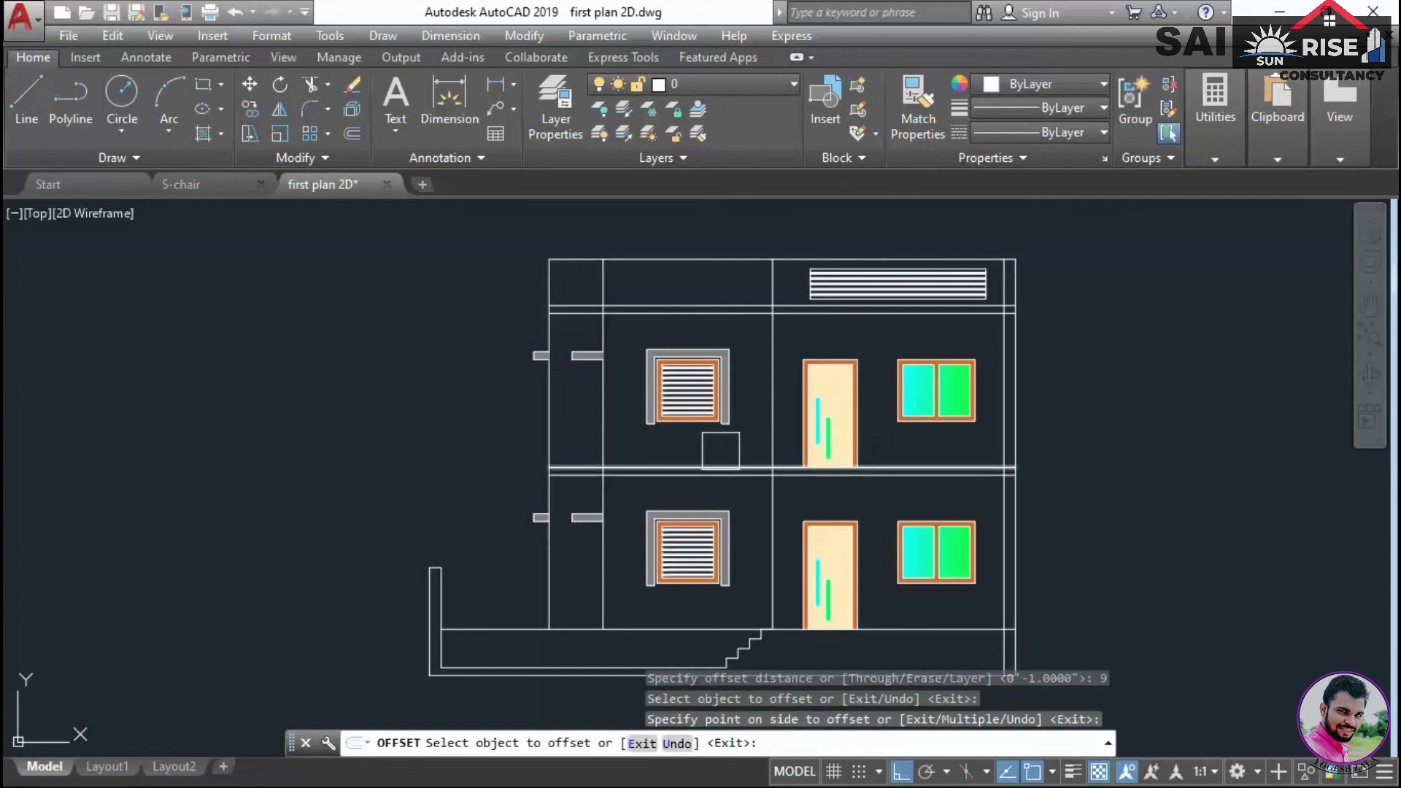
click(775, 410)
click(797, 351)
key(Return)
Trim both new column lines where they cross the parapet and roof slab, leaving them ending at the slab's underside
scroll(797, 347, up, 3)
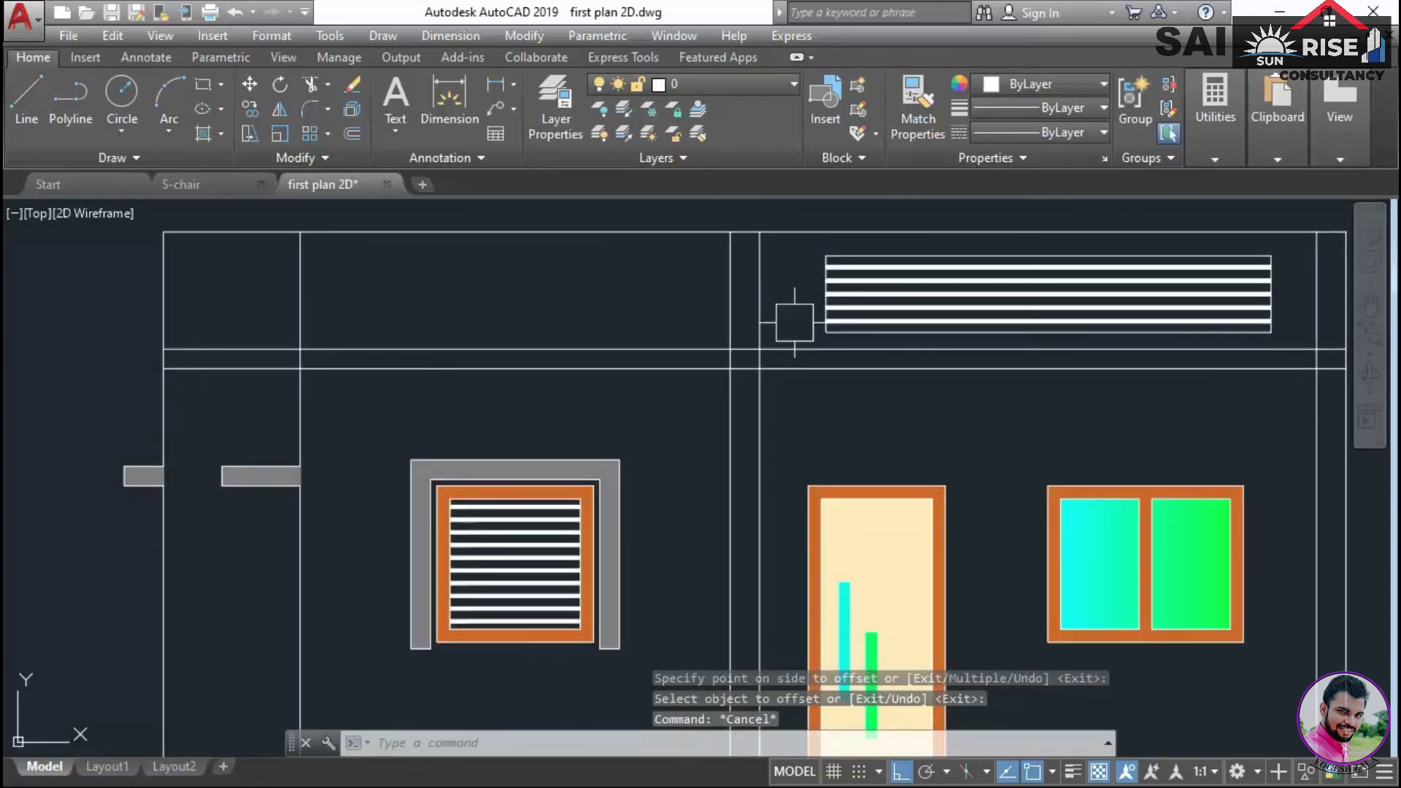
text(tr)
key(Return)
click(763, 297)
click(760, 357)
scroll(759, 356, up, 3)
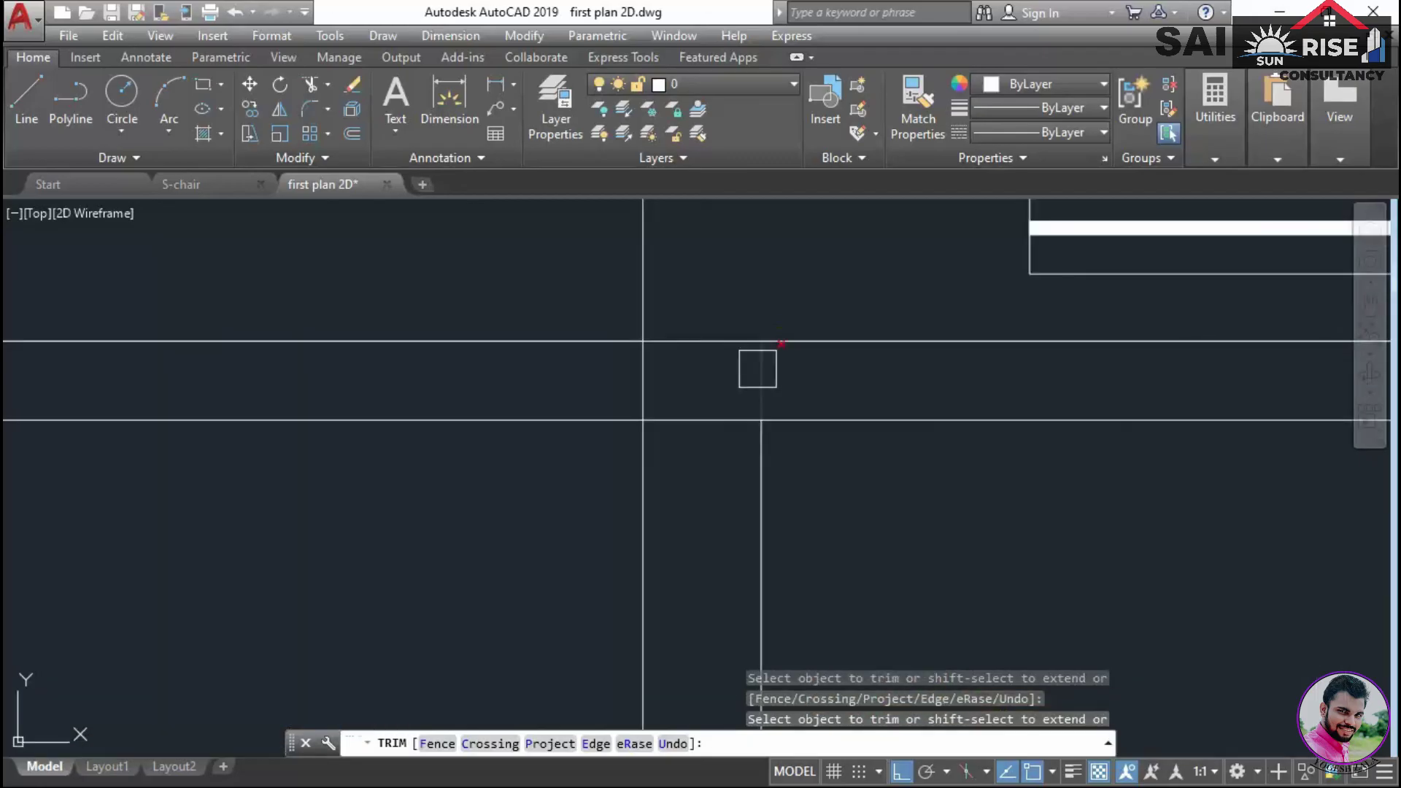
scroll(871, 507, down, 5)
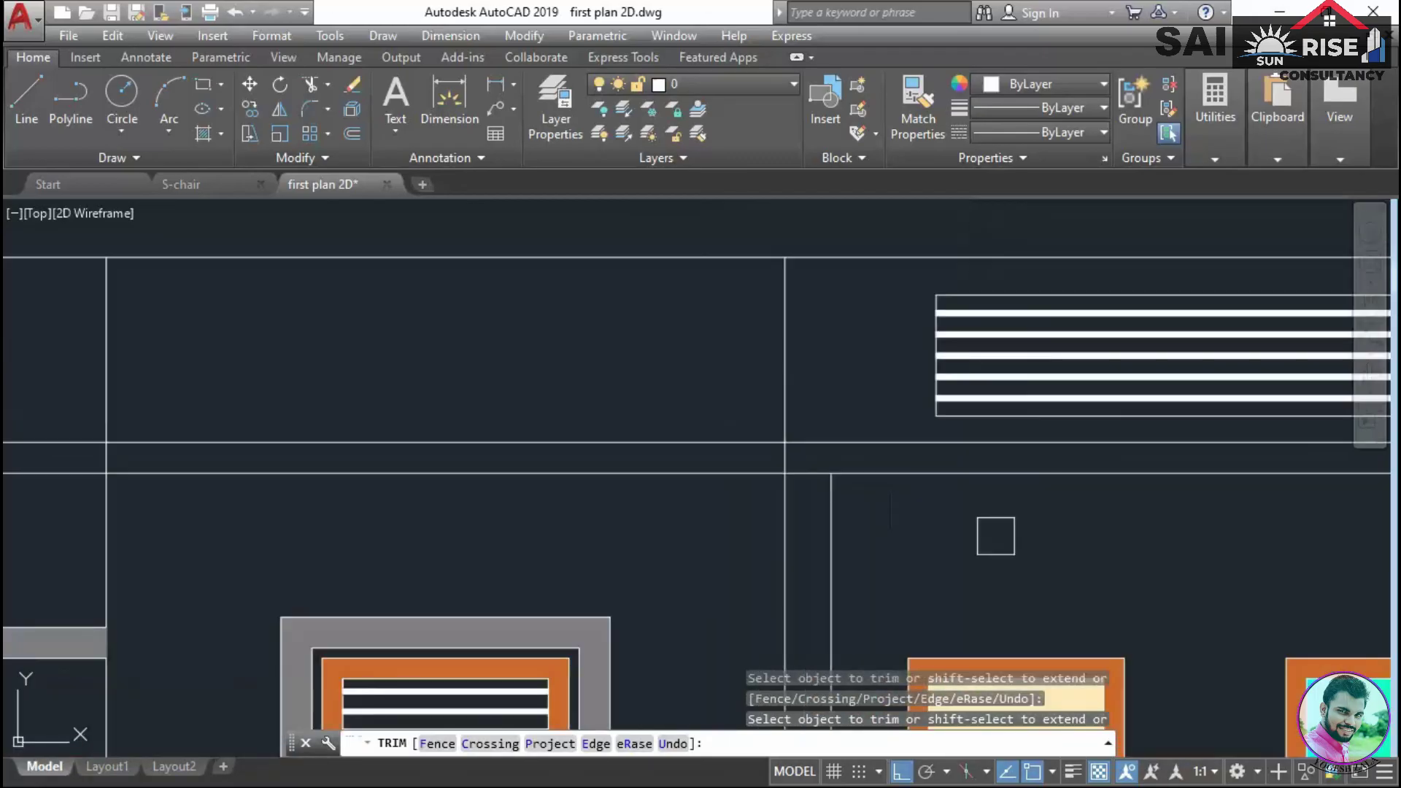
scroll(1016, 448, up, 4)
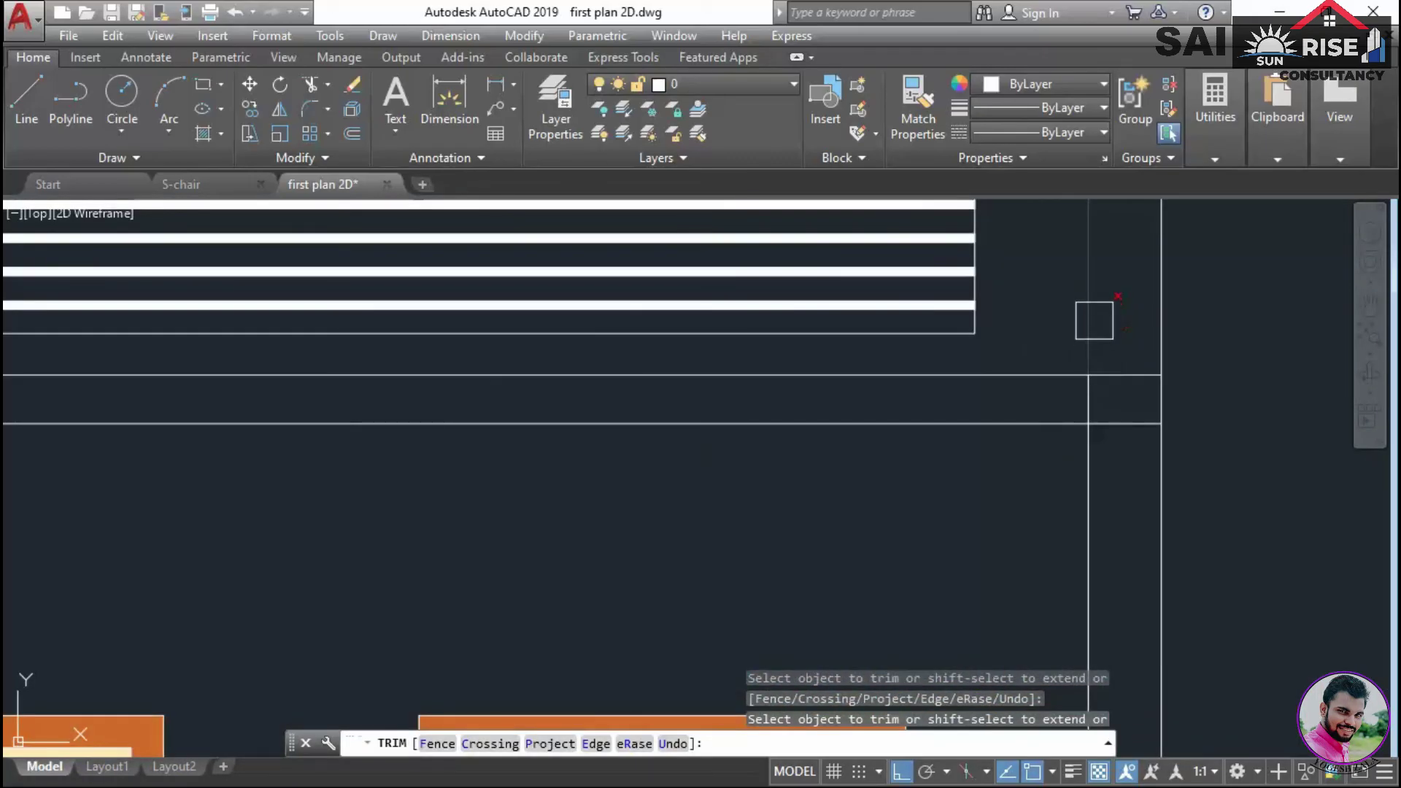
scroll(1091, 408, down, 4)
scroll(1144, 401, up, 1)
key(Escape)
scroll(1058, 562, down, 2)
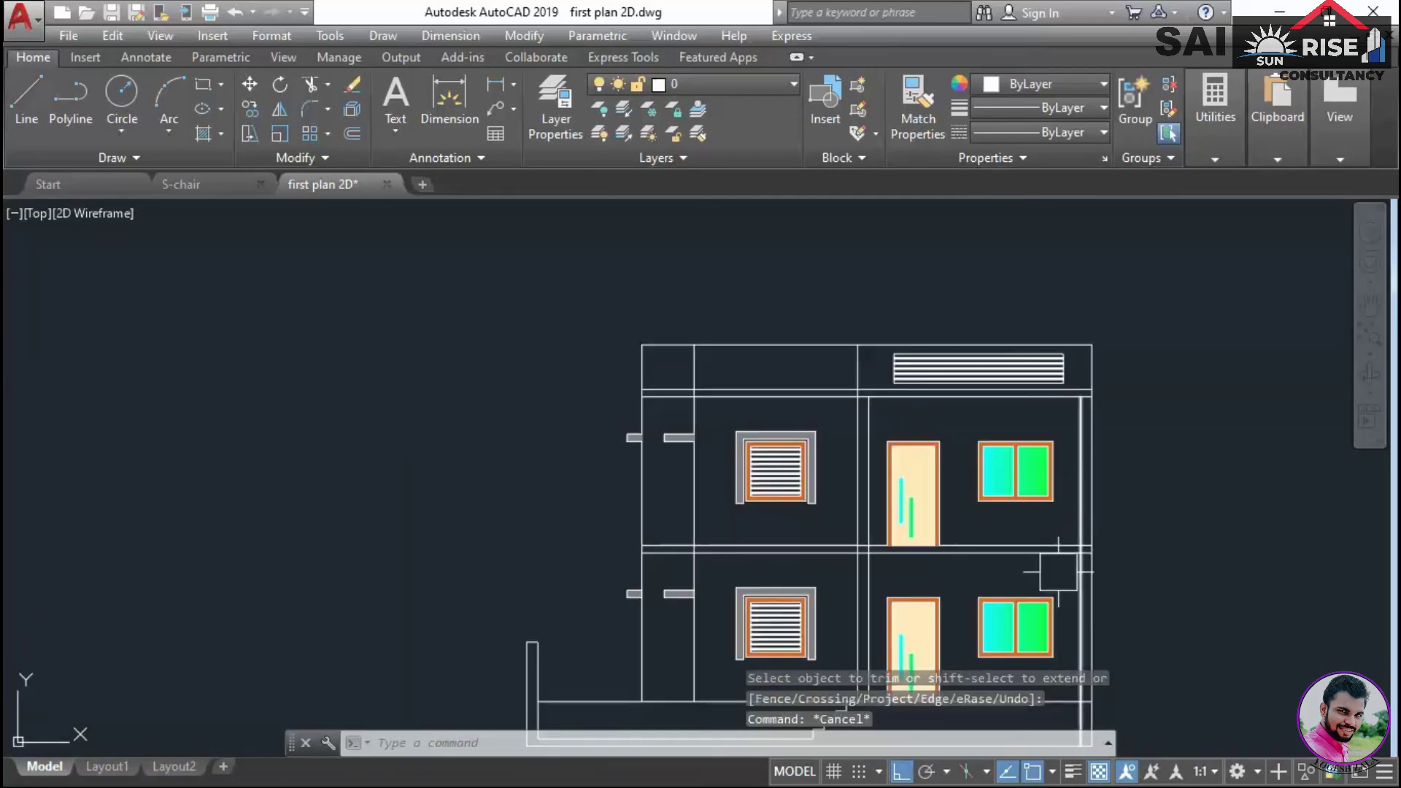
Trim the first-floor slab lines inside both columns and the right column's inner line below the plinth
scroll(906, 554, up, 5)
text(tr)
key(Return)
scroll(904, 540, up, 4)
key(Return)
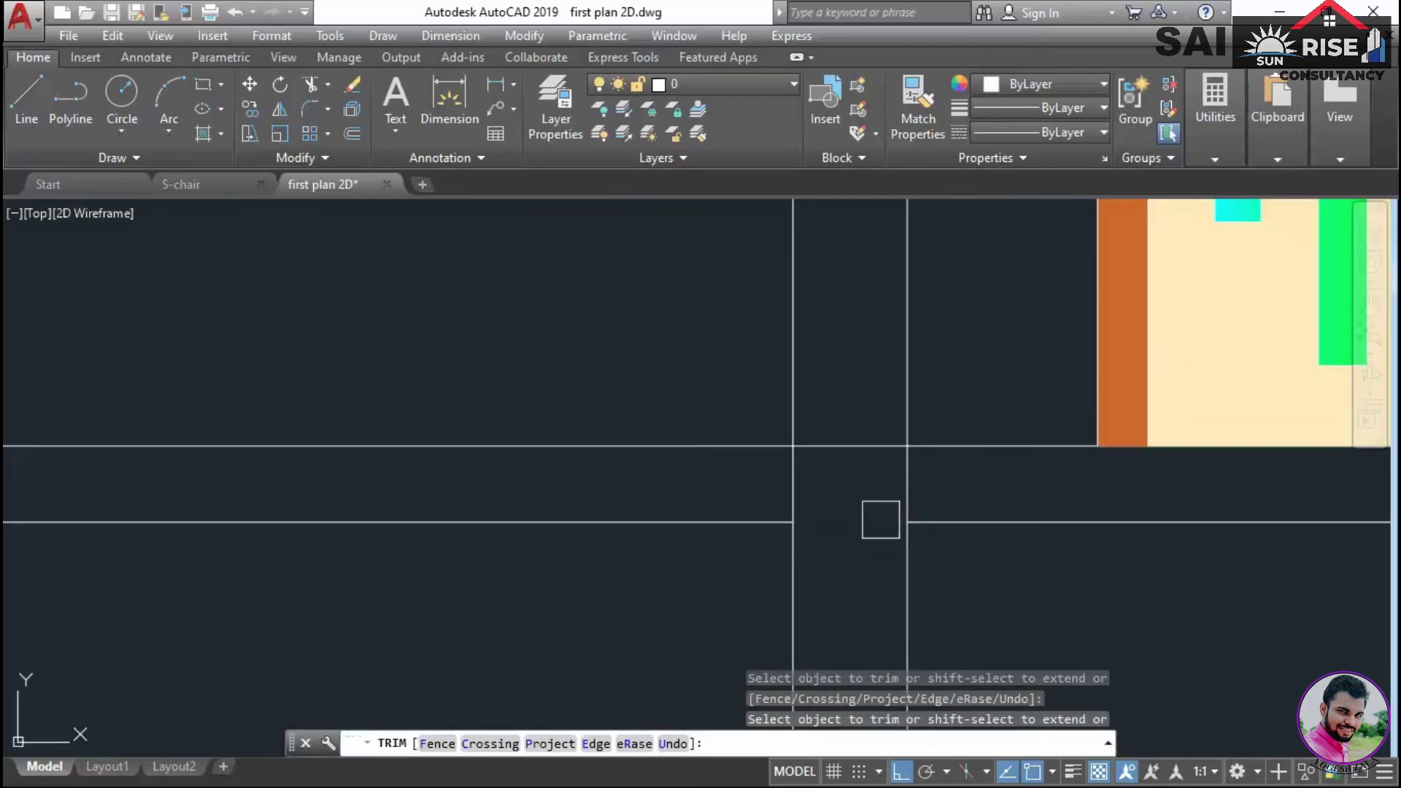
scroll(1010, 522, down, 4)
scroll(1011, 489, up, 3)
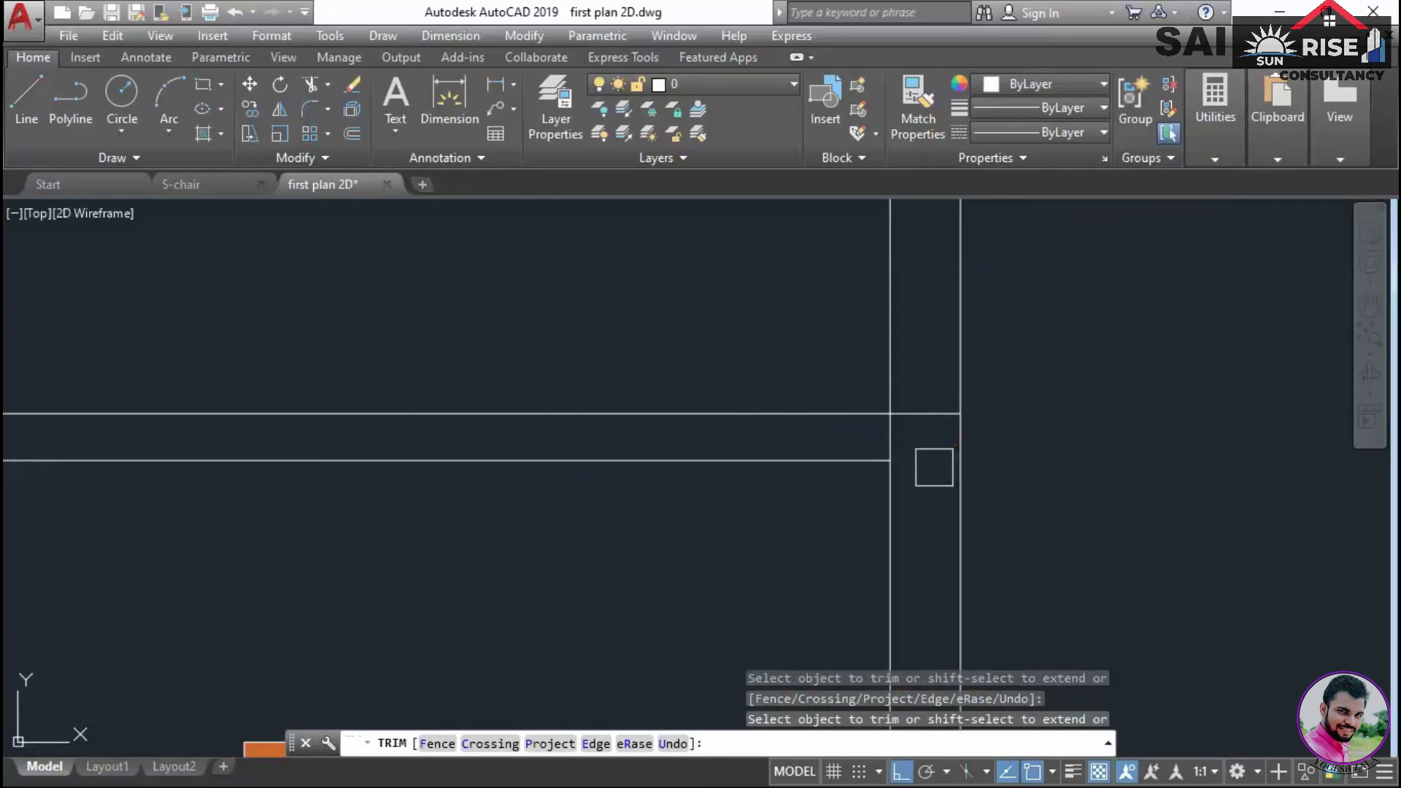
click(1010, 441)
scroll(1010, 440, down, 5)
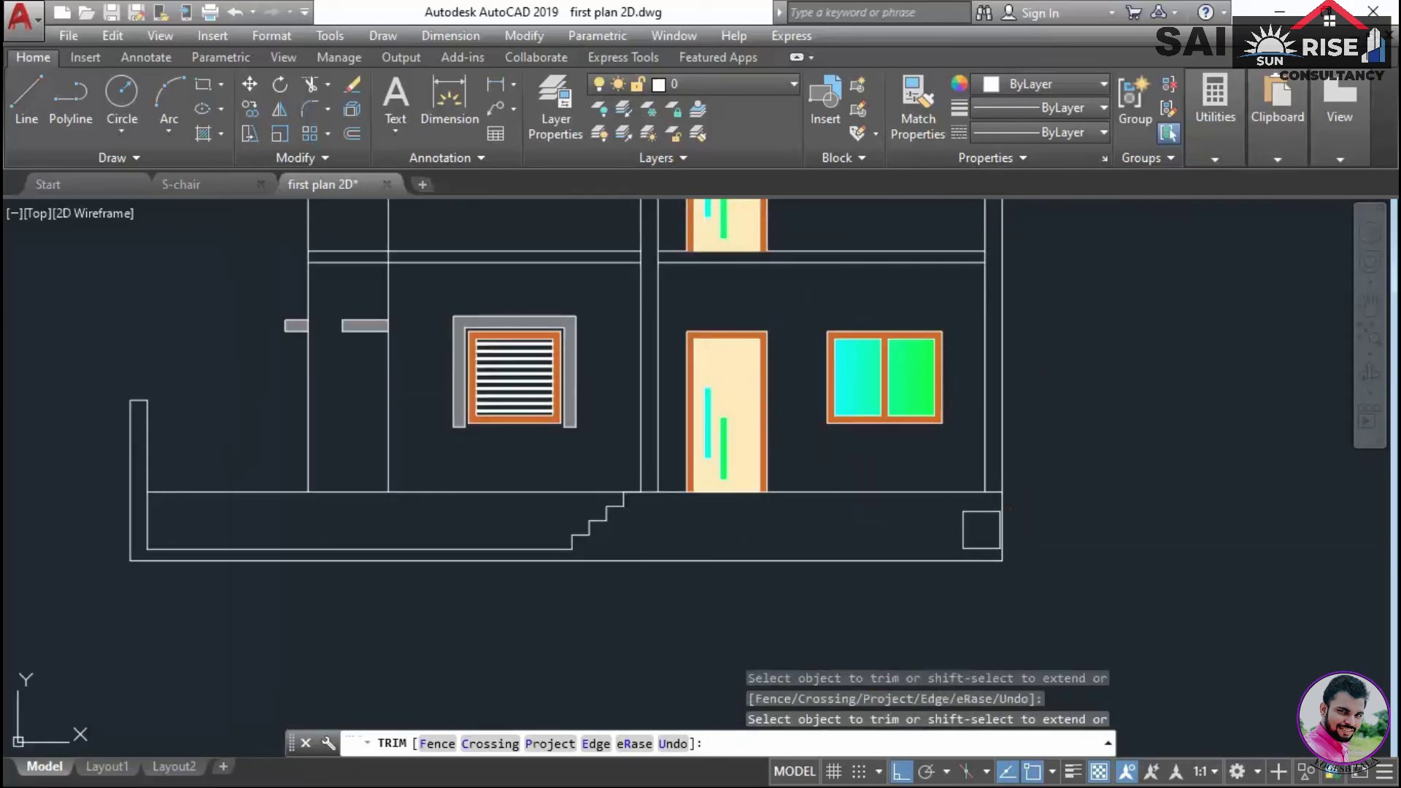
key(Return)
Hide the first-floor door and the gradient window beside it
scroll(1050, 540, down, 1)
middle_drag(1096, 556, 1130, 345)
middle_drag(1110, 504, 1110, 271)
scroll(1094, 615, up, 2)
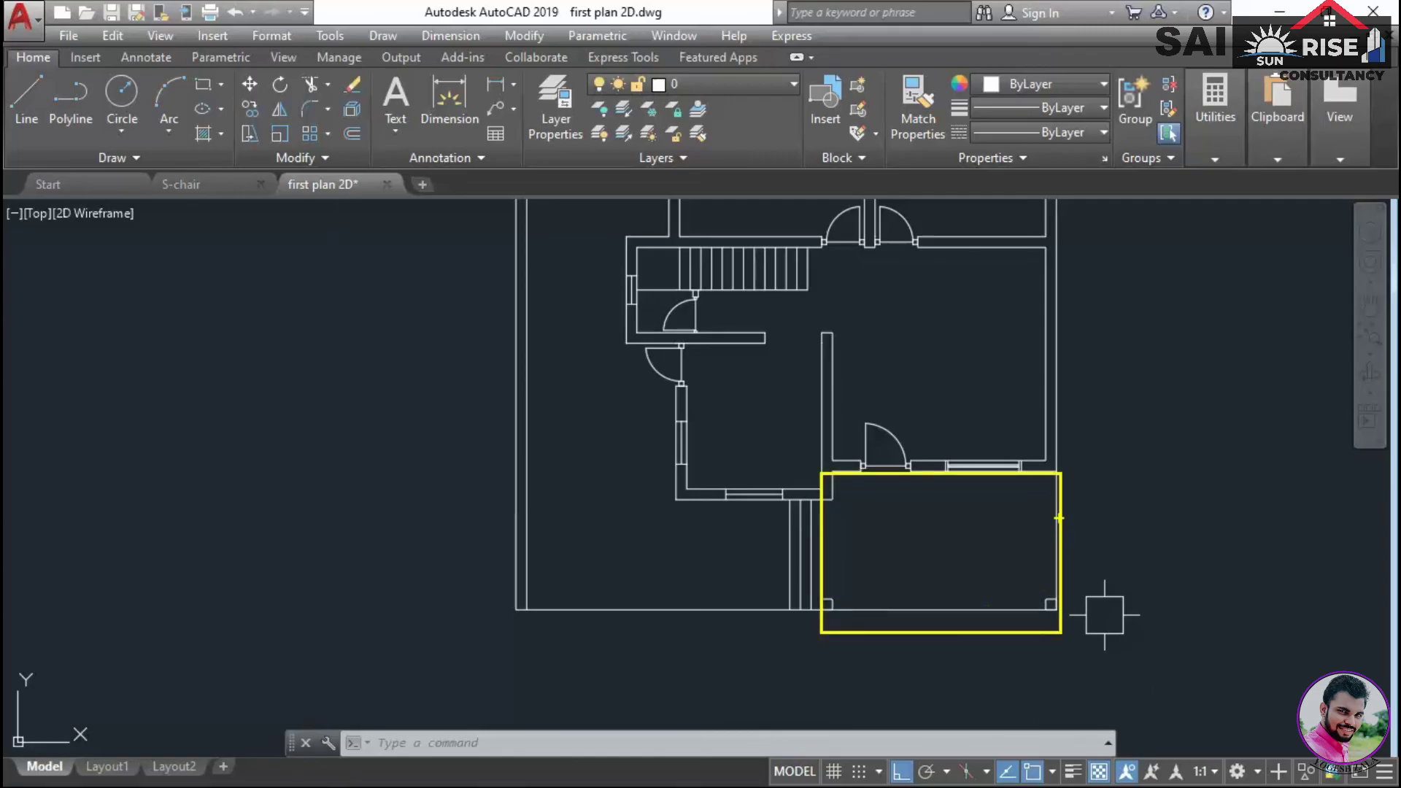
scroll(1105, 614, down, 6)
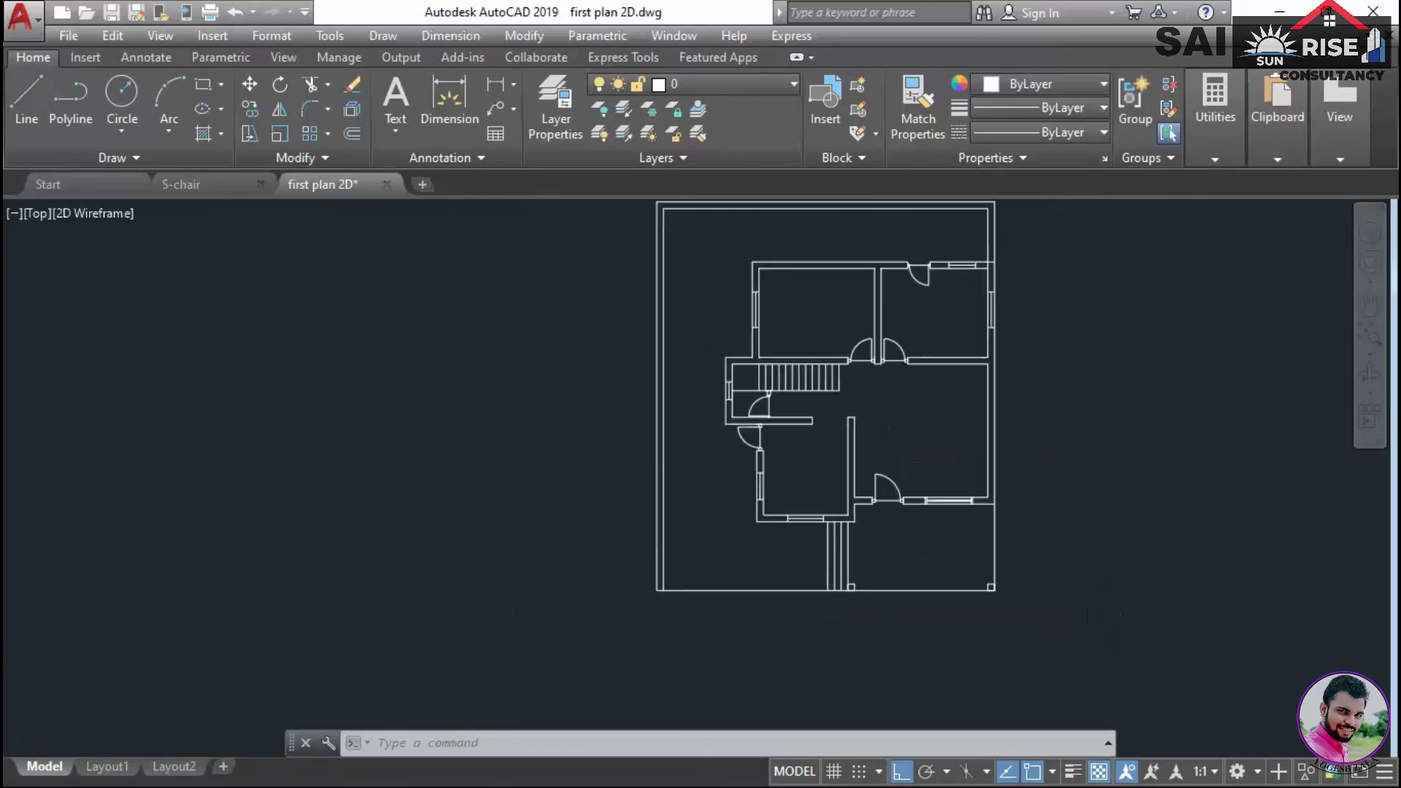
scroll(876, 522, up, 10)
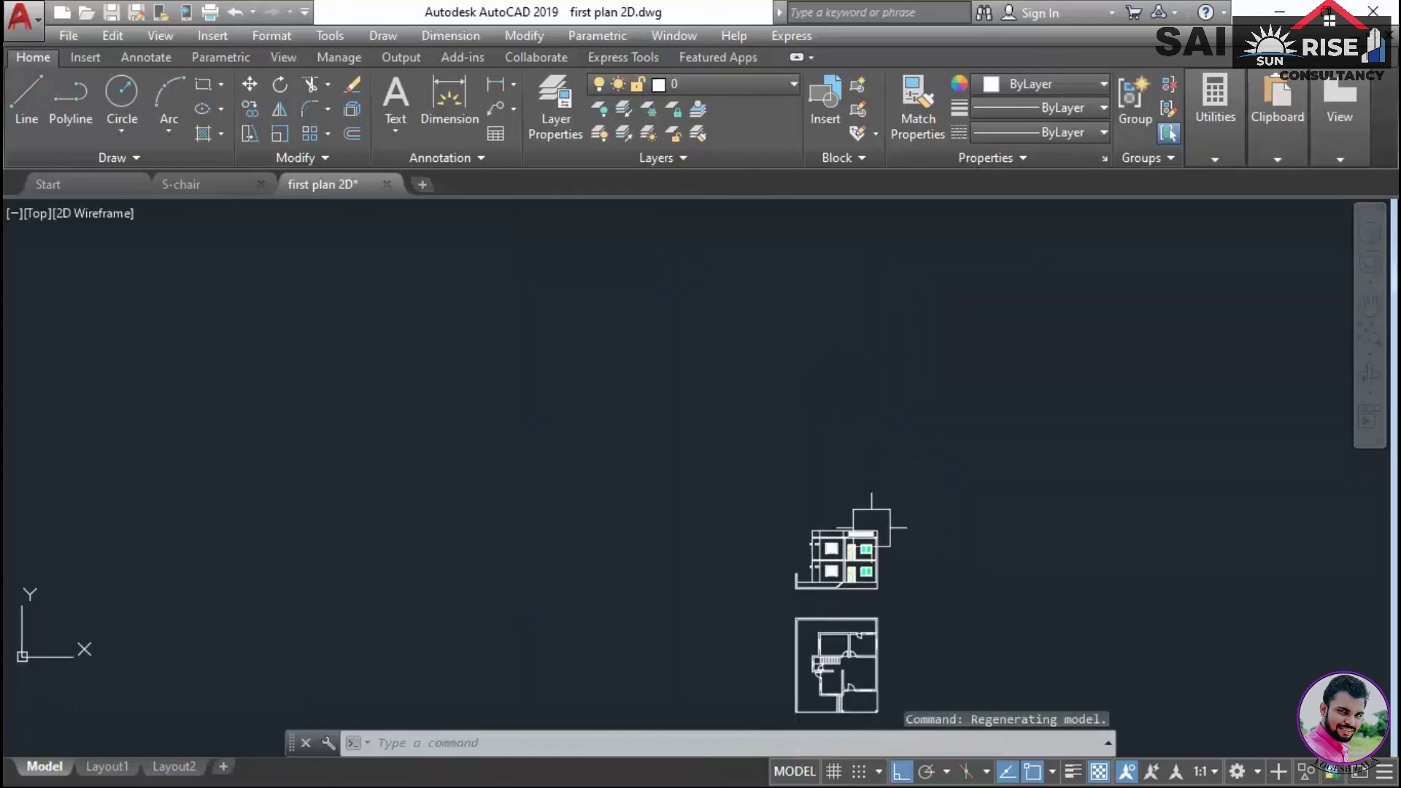
click(1052, 437)
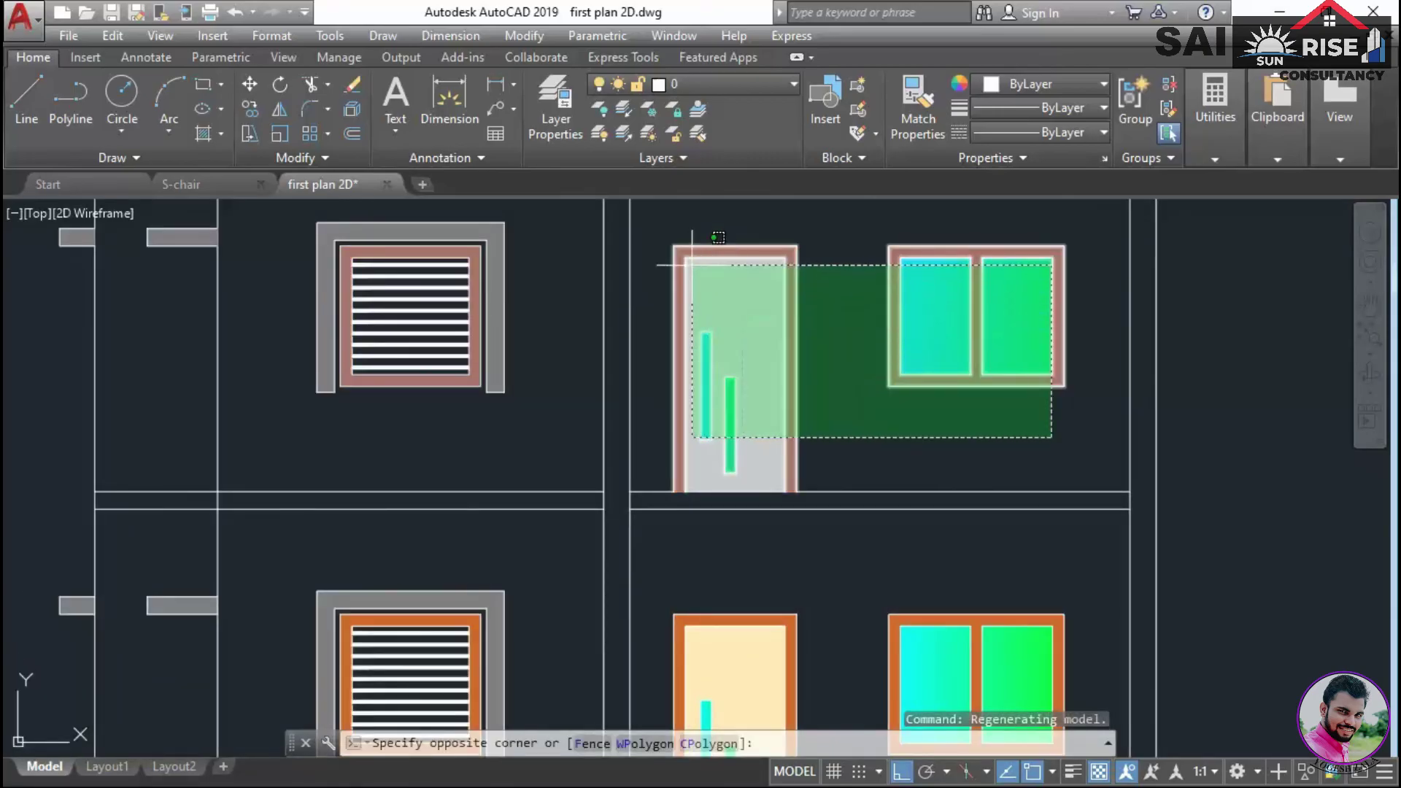
click(650, 232)
middle_drag(837, 291, 831, 379)
right_click(831, 379)
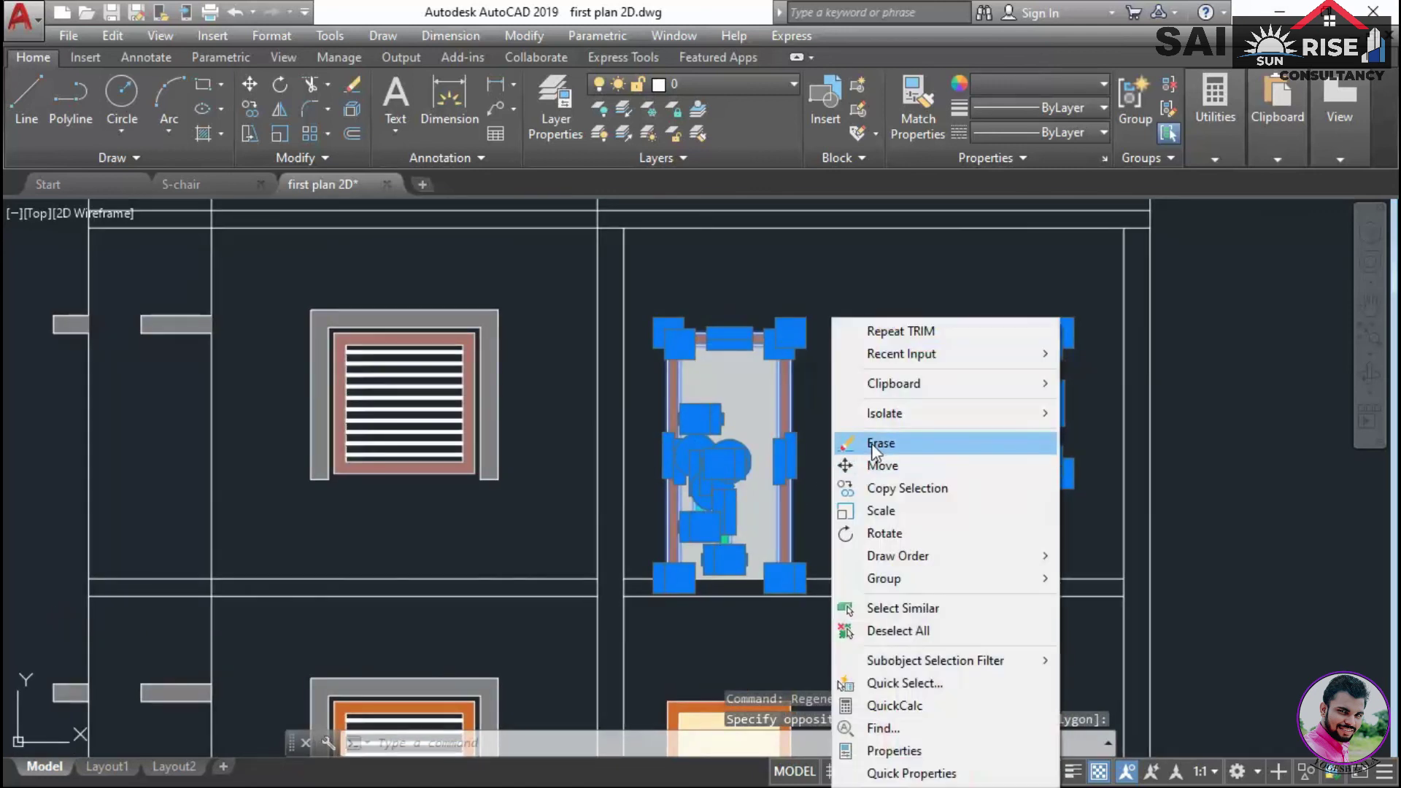
mouse_move(883, 411)
click(1139, 432)
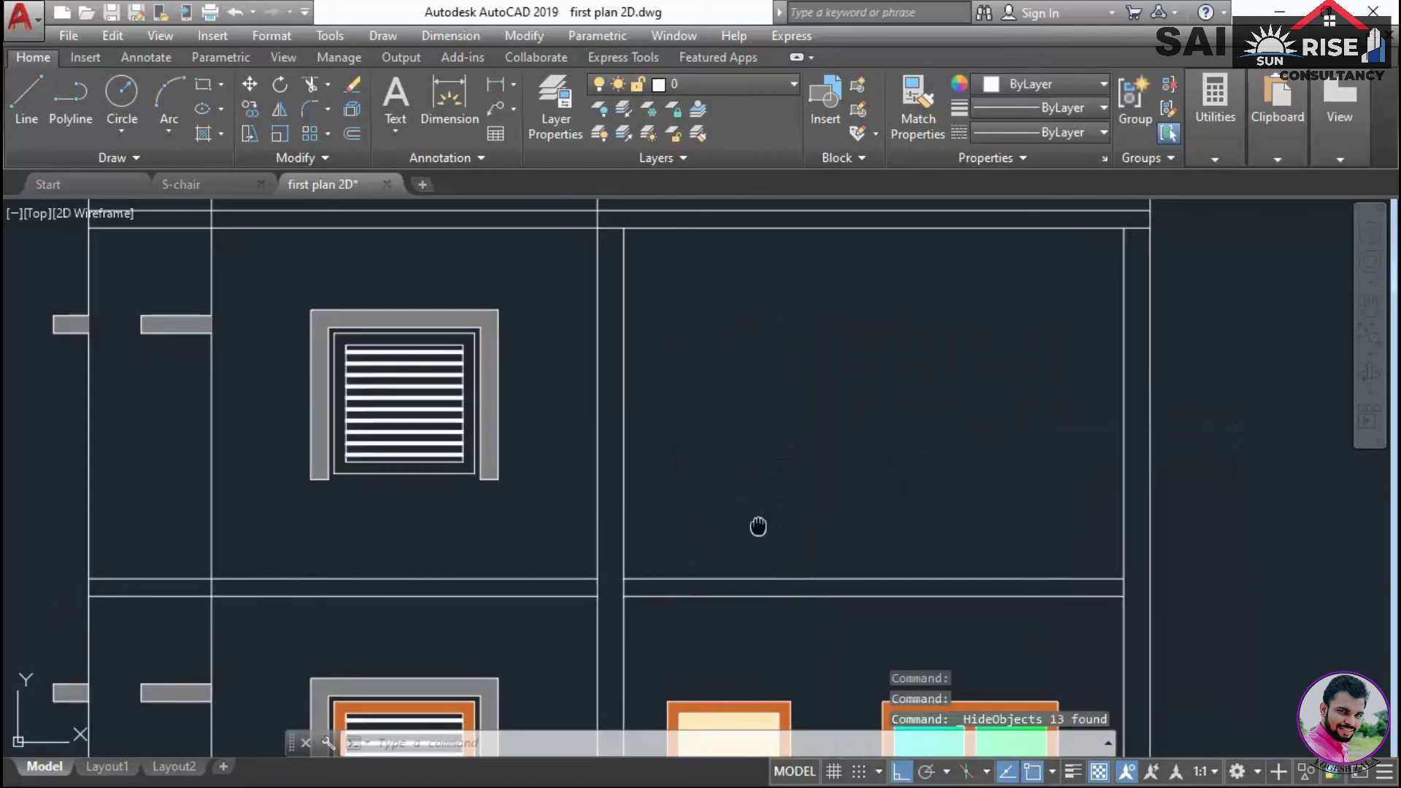
Draw a line 3 inches up from the first-floor line at the middle column, continuing about 11 inches to the right
scroll(762, 510, up, 1)
text(L)
key(Return)
scroll(562, 572, up, 3)
click(677, 540)
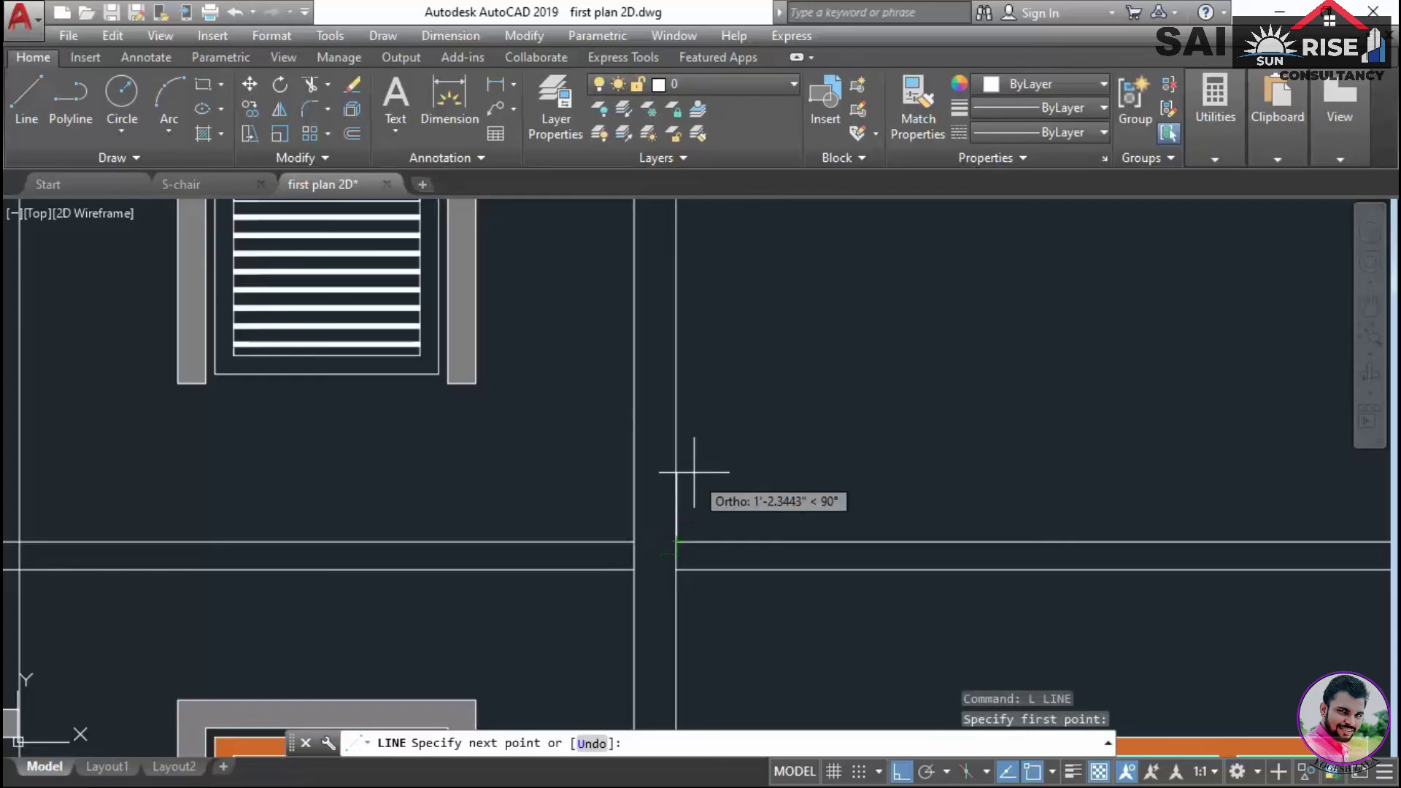
text(3)
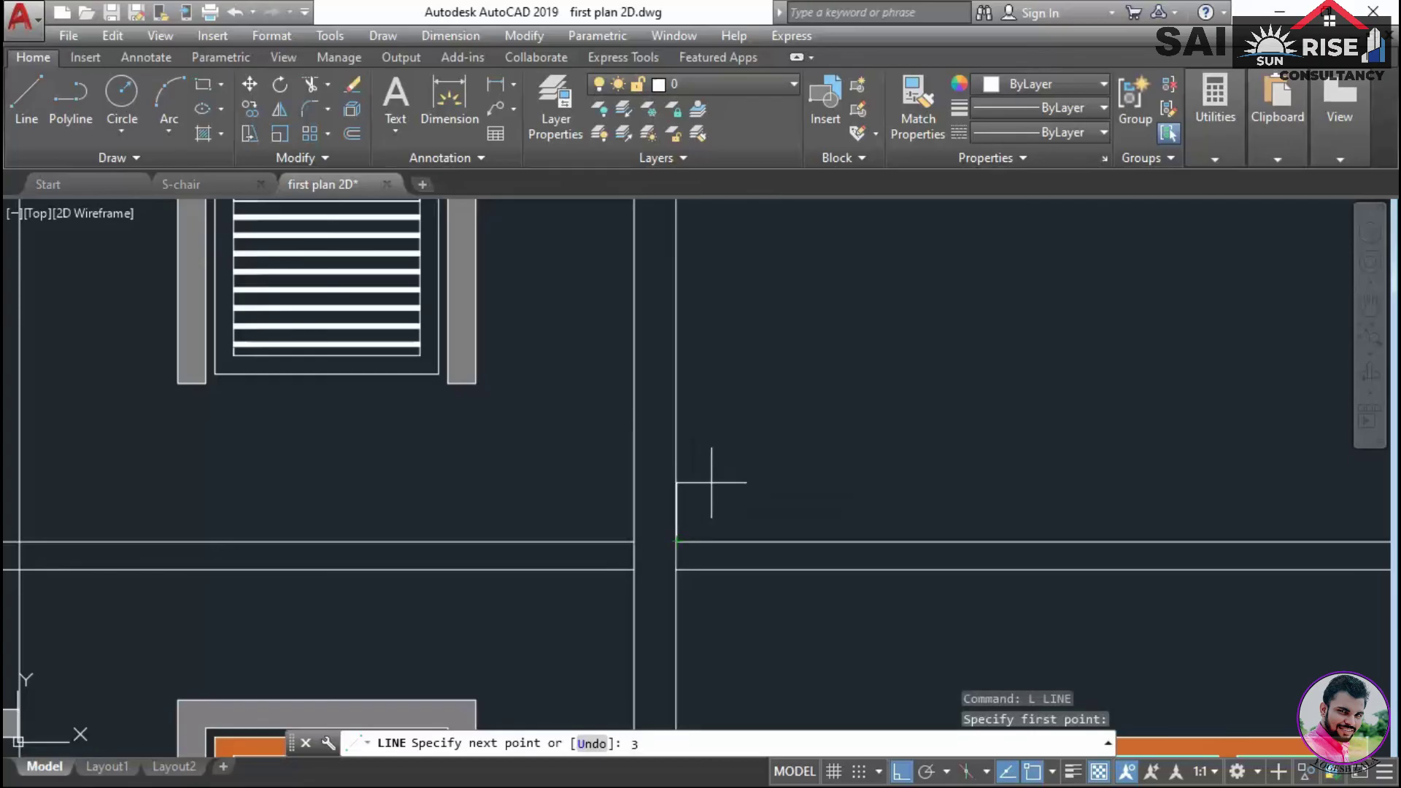
key(Return)
key(ctrl+z)
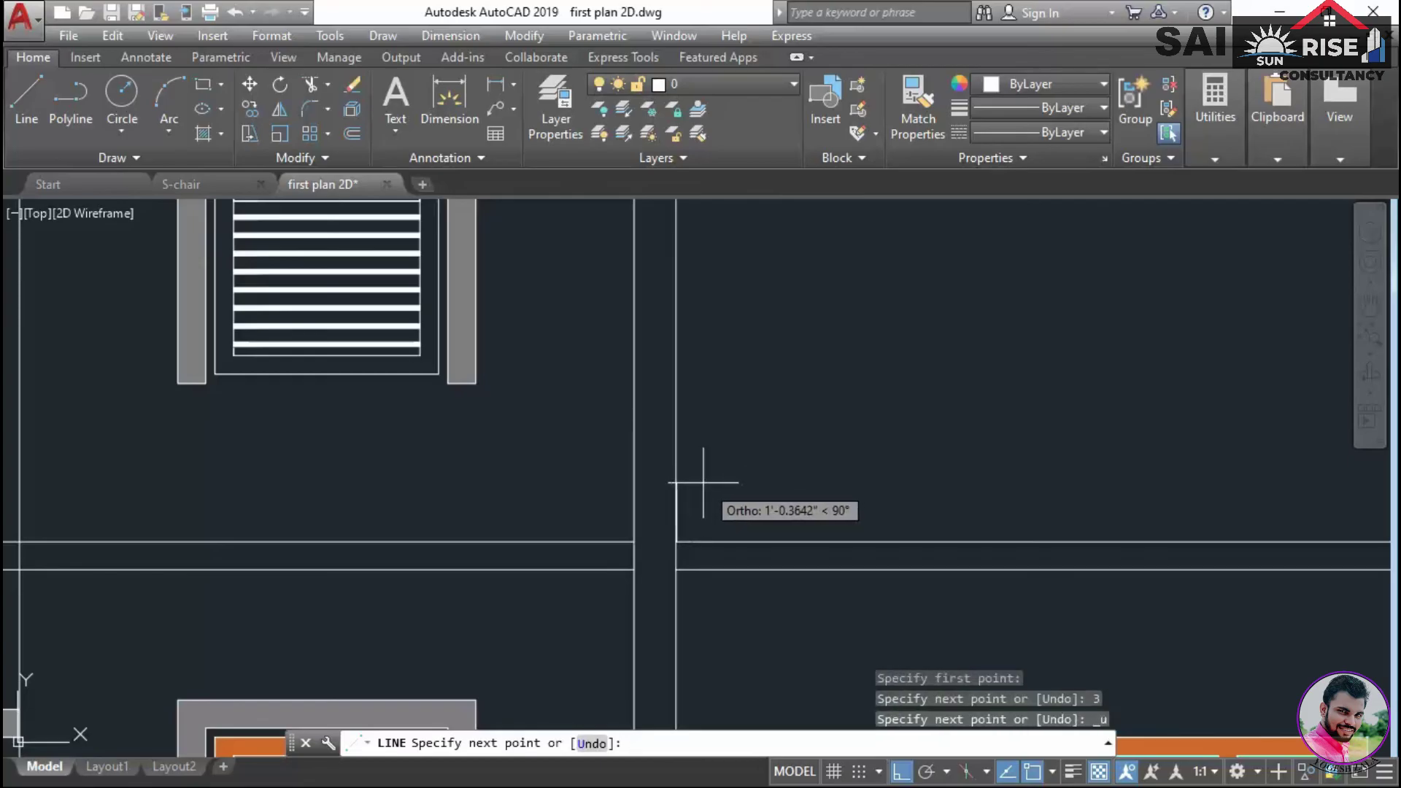
text(3)
key(Return)
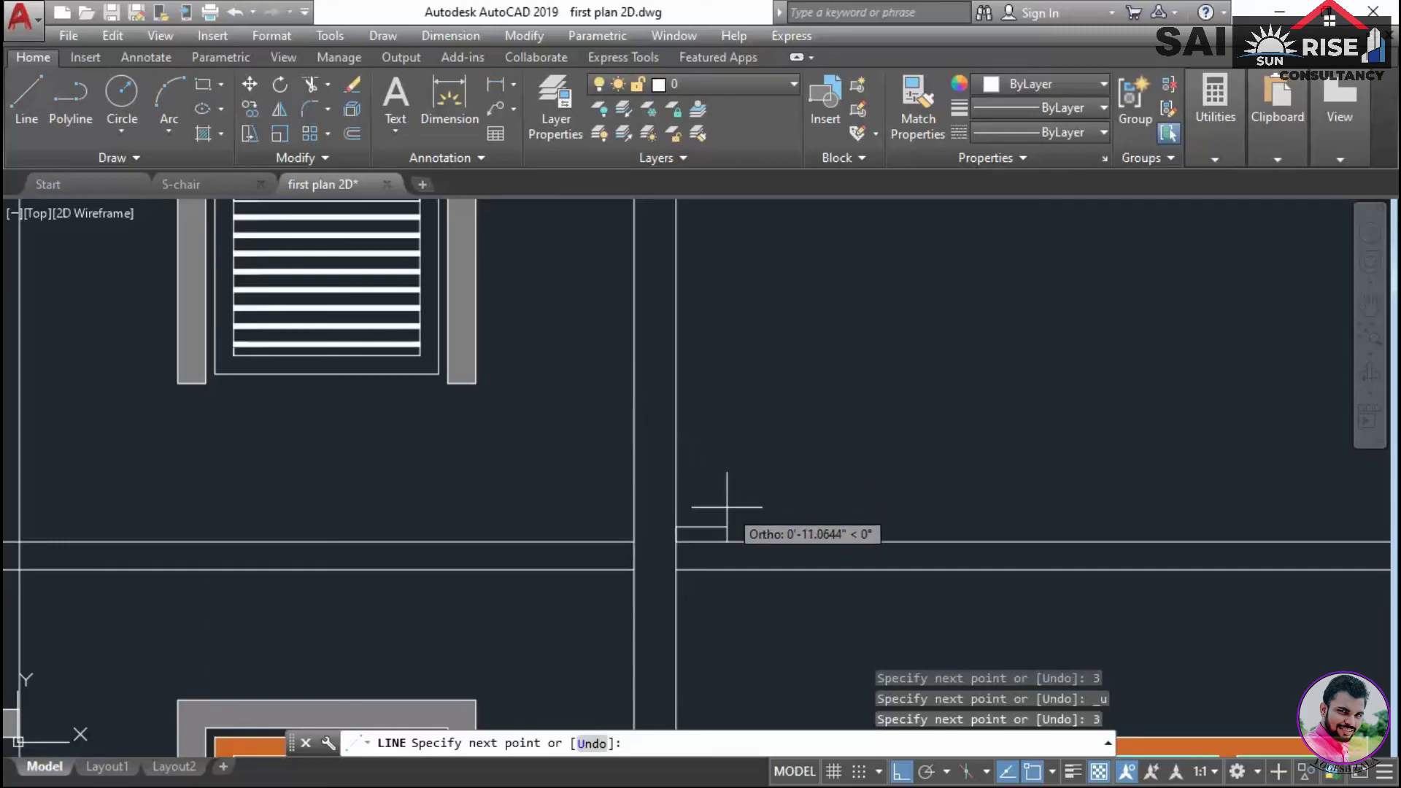
click(727, 506)
key(Return)
Draw a line 3' up the middle column from the lower mark, ending with a short horizontal mark to the right
text(l)
key(Return)
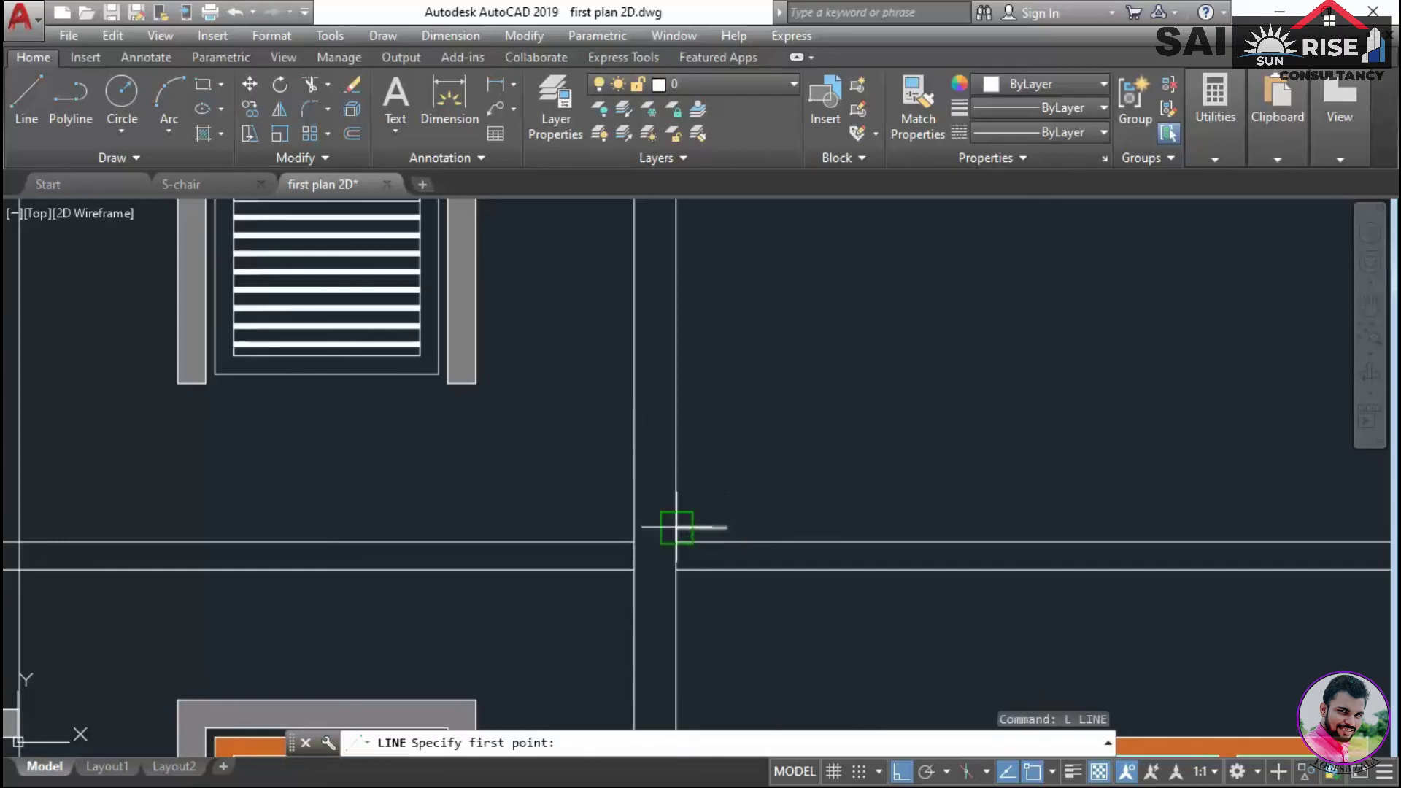
click(676, 526)
text(3)
key(Return)
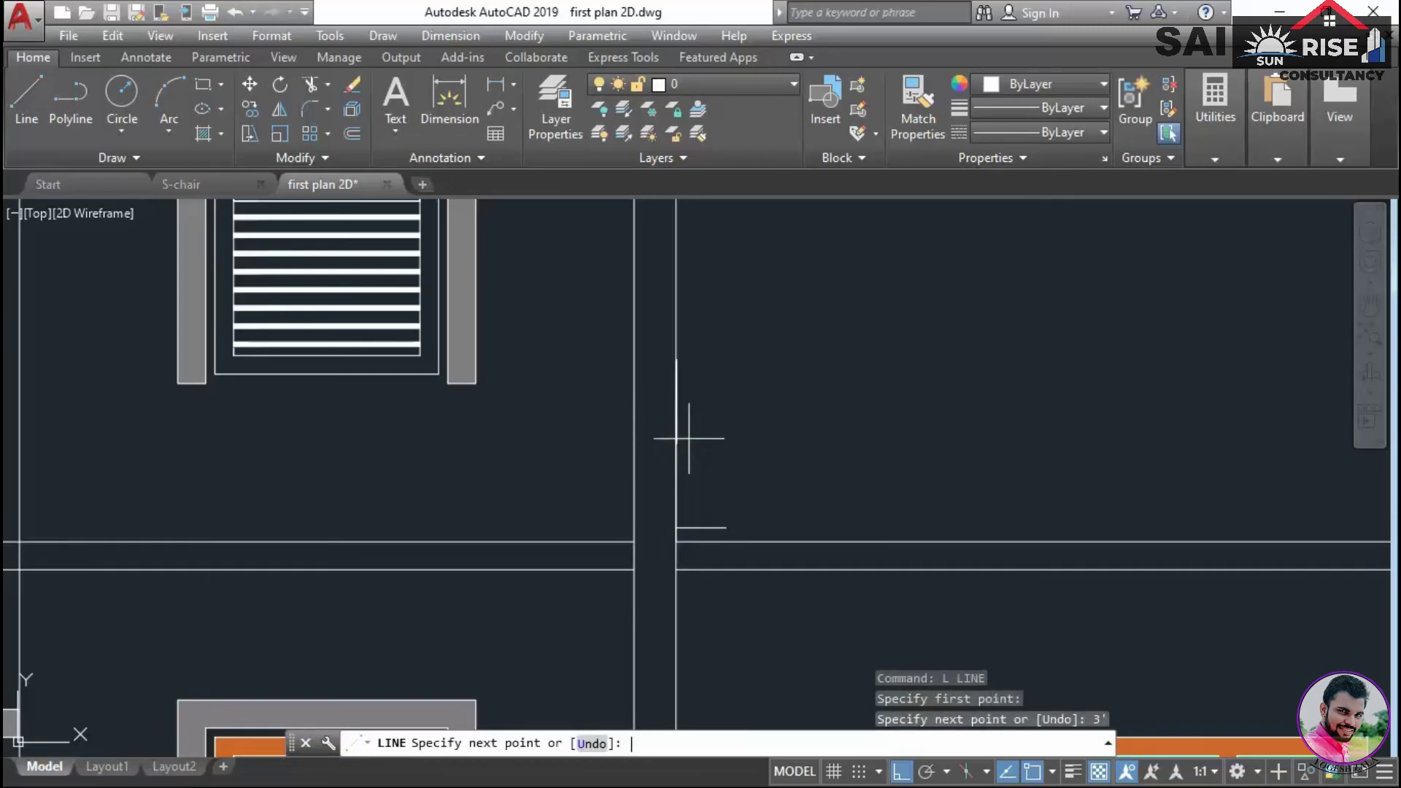
click(737, 408)
key(Return)
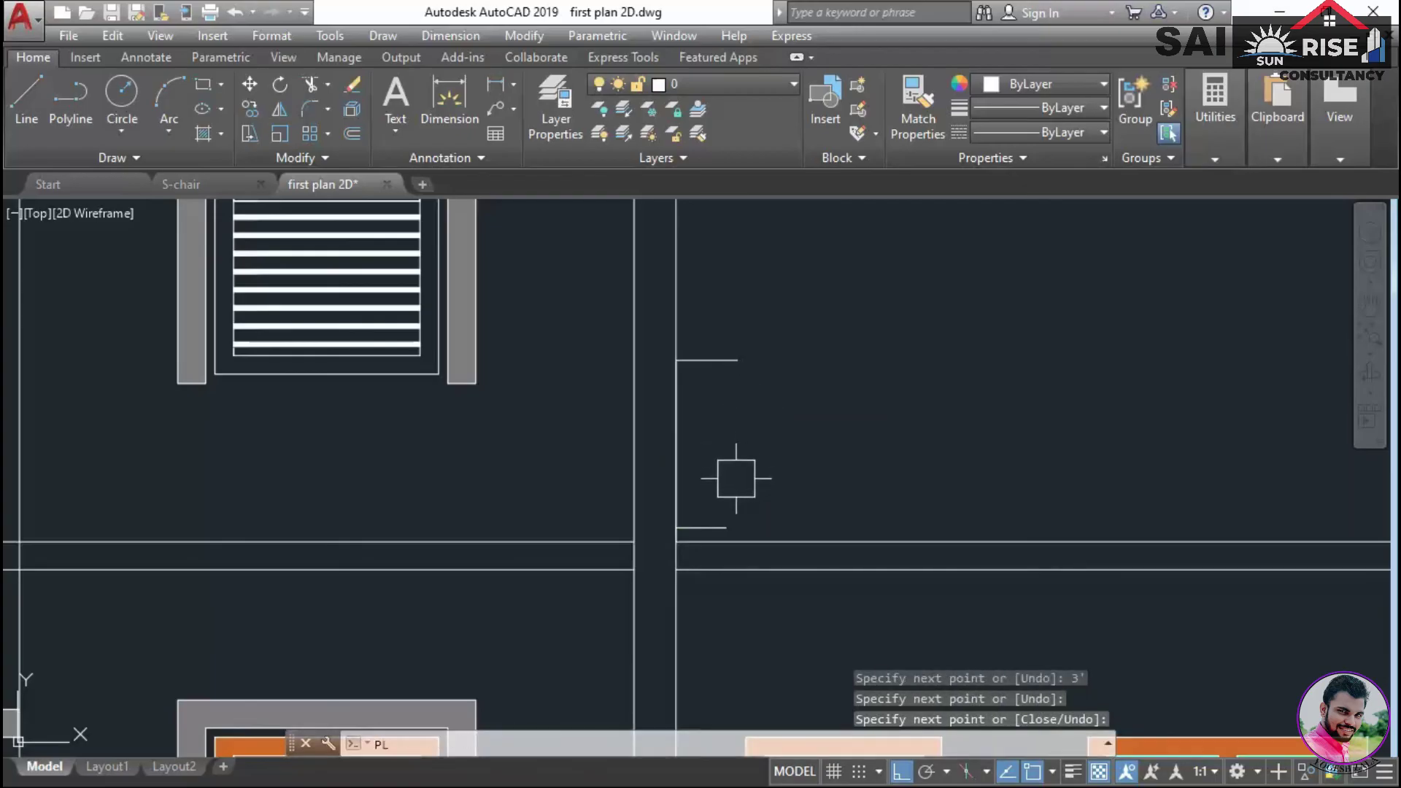
Draw a closed rail outline 2 inches high from the lower mark at the middle column across to the right column
text(PL)
key(Return)
click(677, 527)
middle_drag(1239, 504, 773, 503)
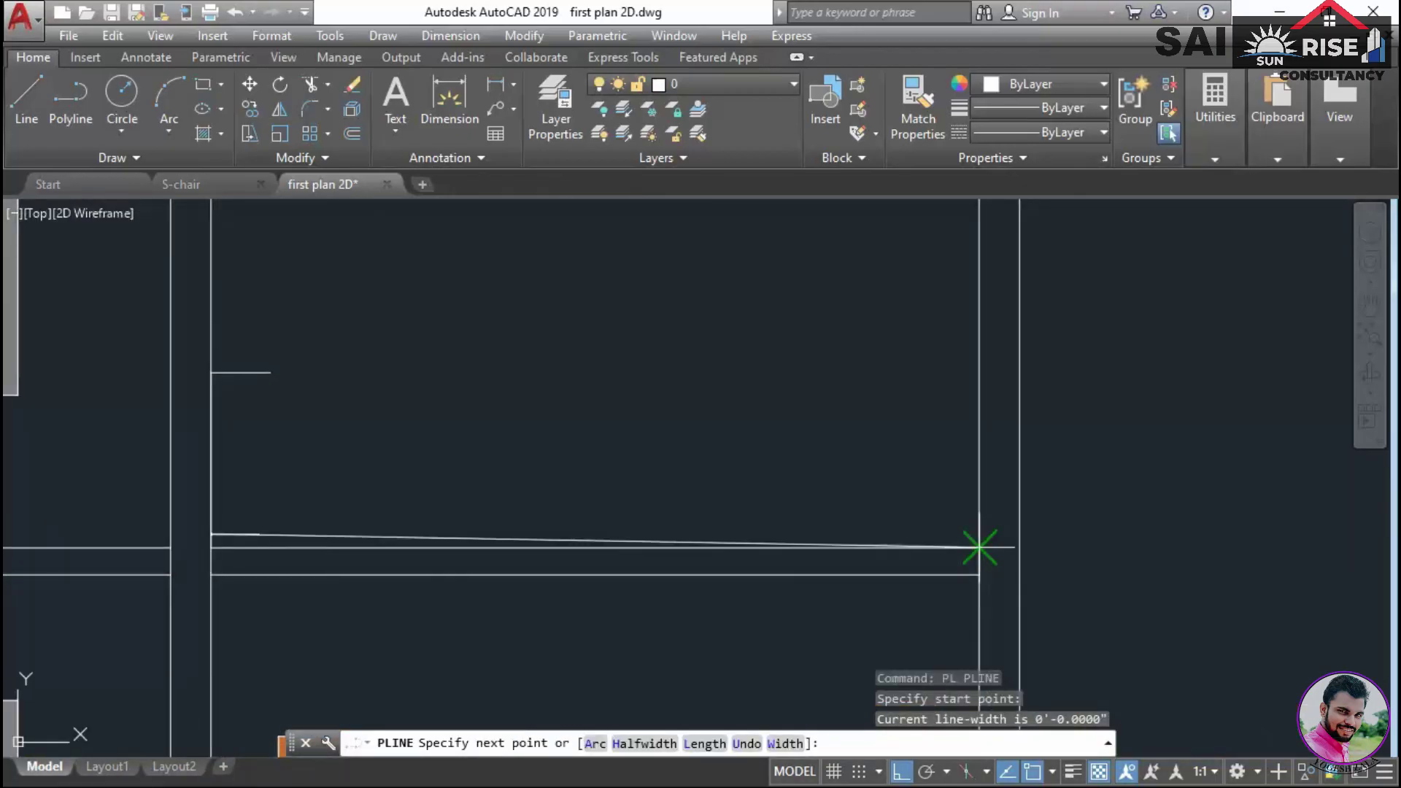
click(979, 536)
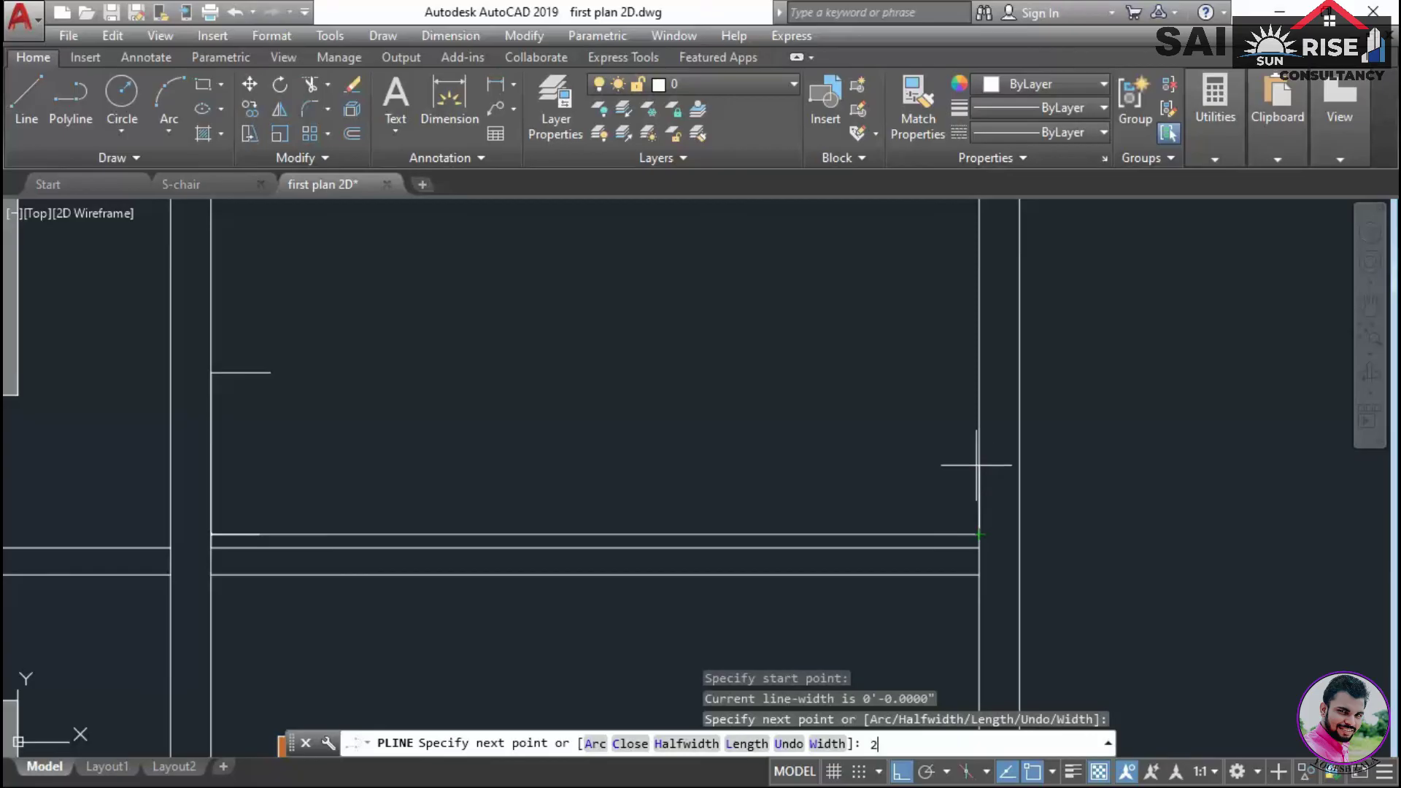
text(2)
key(Return)
middle_drag(500, 464, 838, 382)
scroll(664, 400, up, 3)
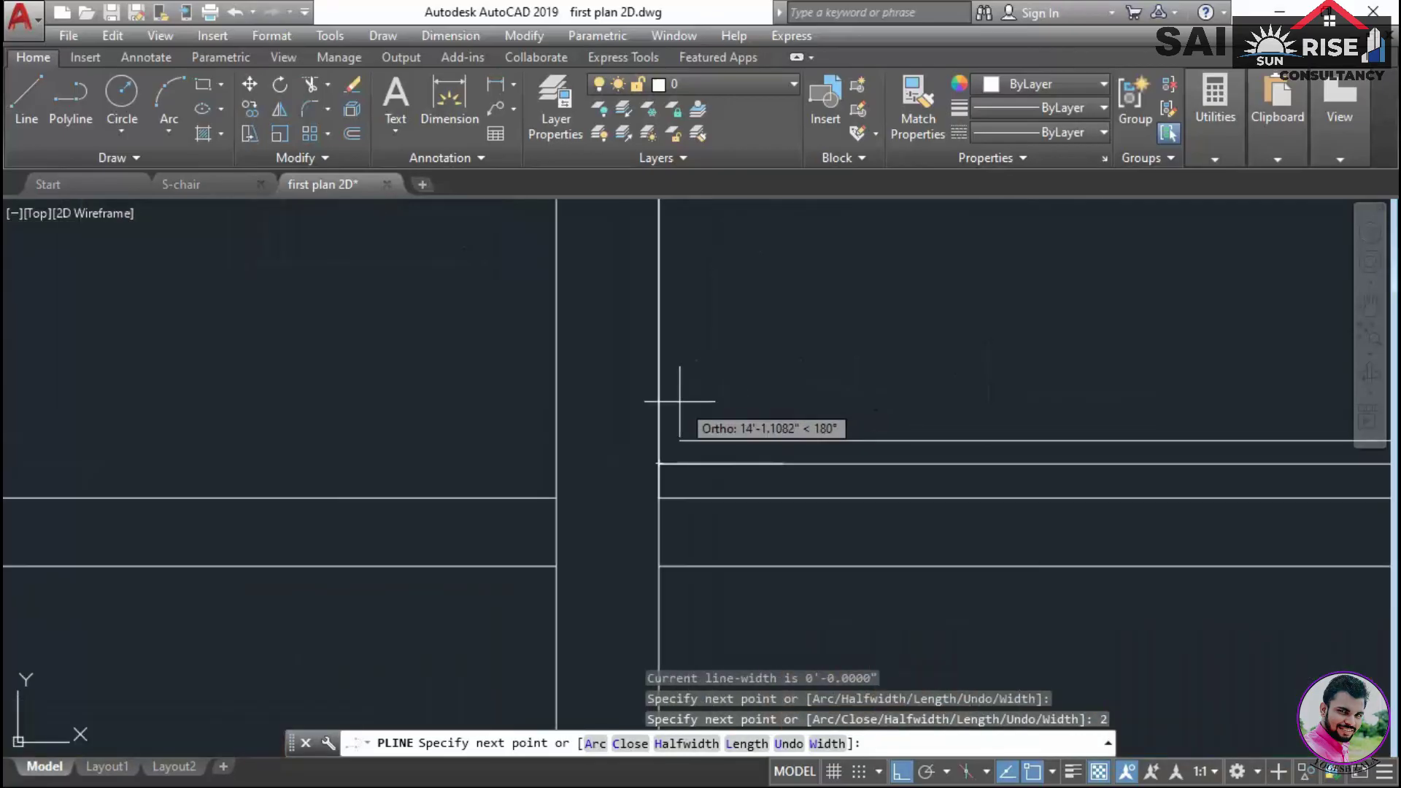
click(659, 440)
key(Return)
Fill the balcony rail outline with a solid hatch
text(h)
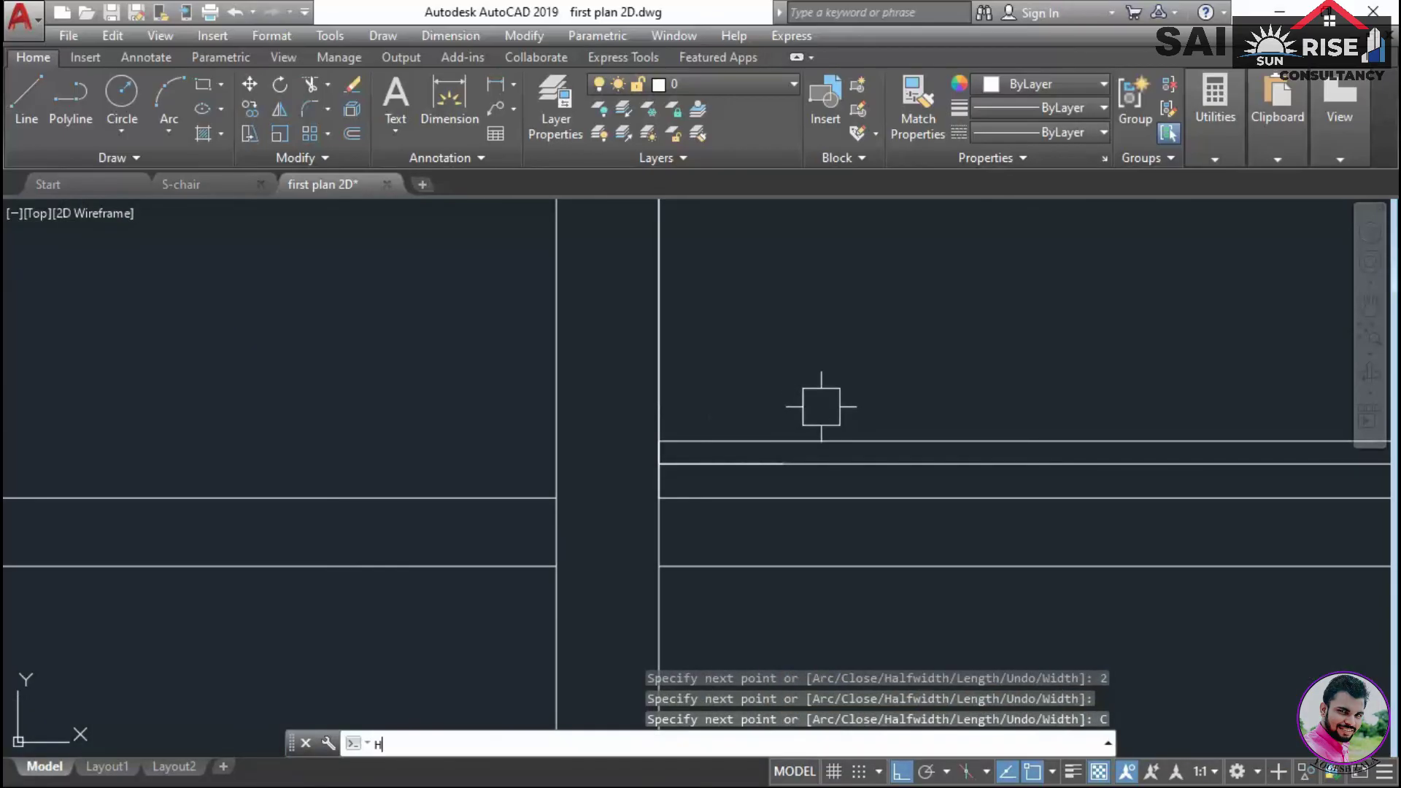
key(Return)
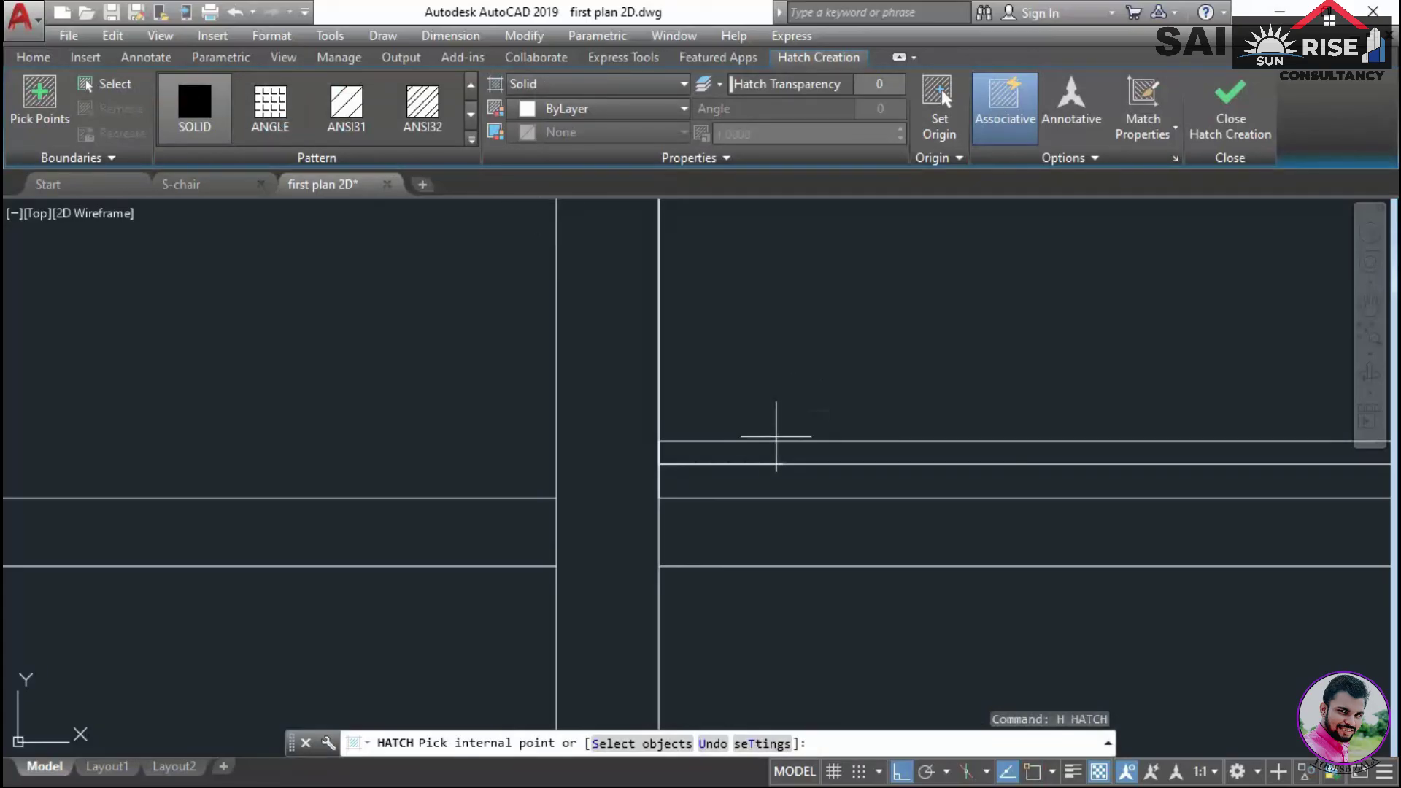
click(766, 452)
key(Return)
Copy the hatched rail upward as an array of 6 items, fitted up to the 3' mark
scroll(866, 451, up, 4)
click(873, 519)
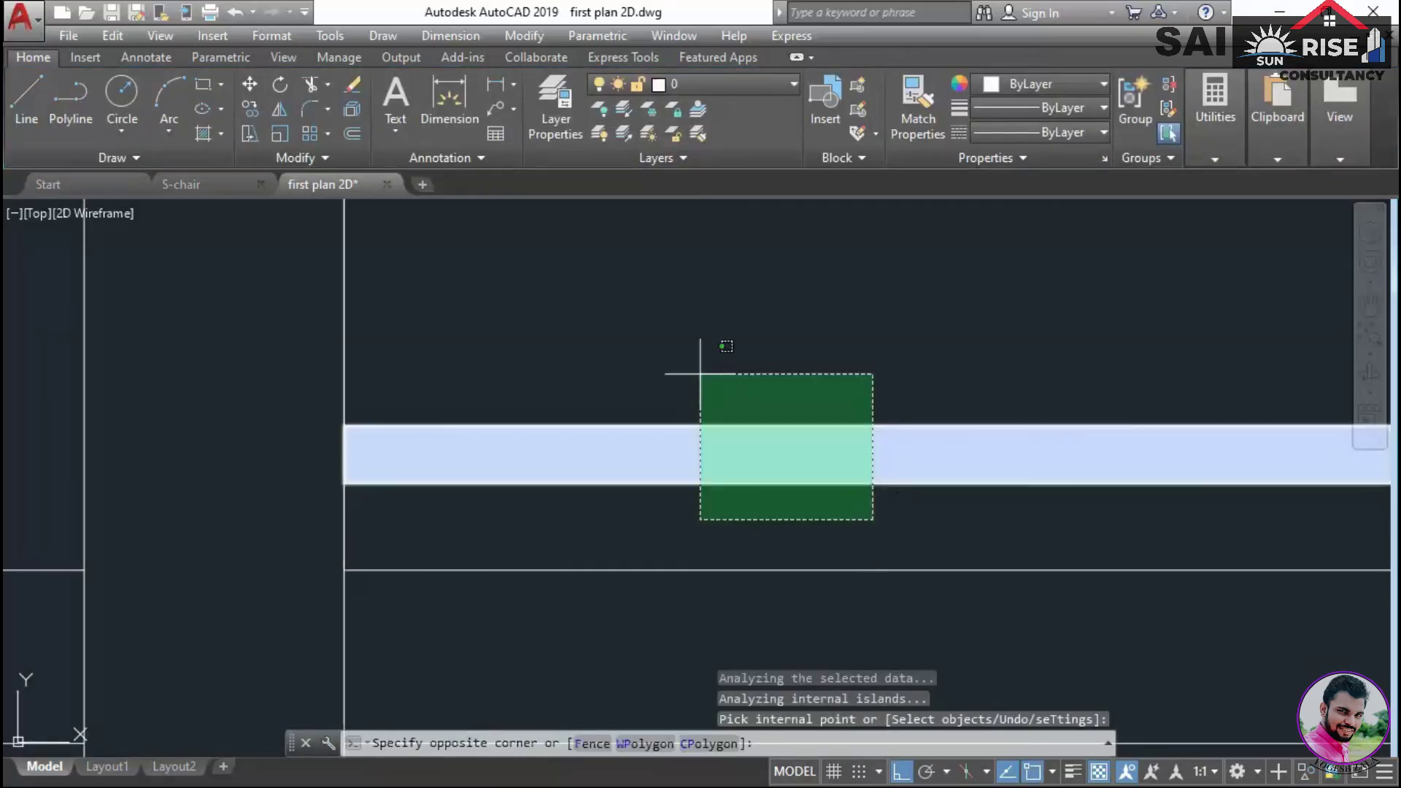
click(701, 374)
text(co)
key(Return)
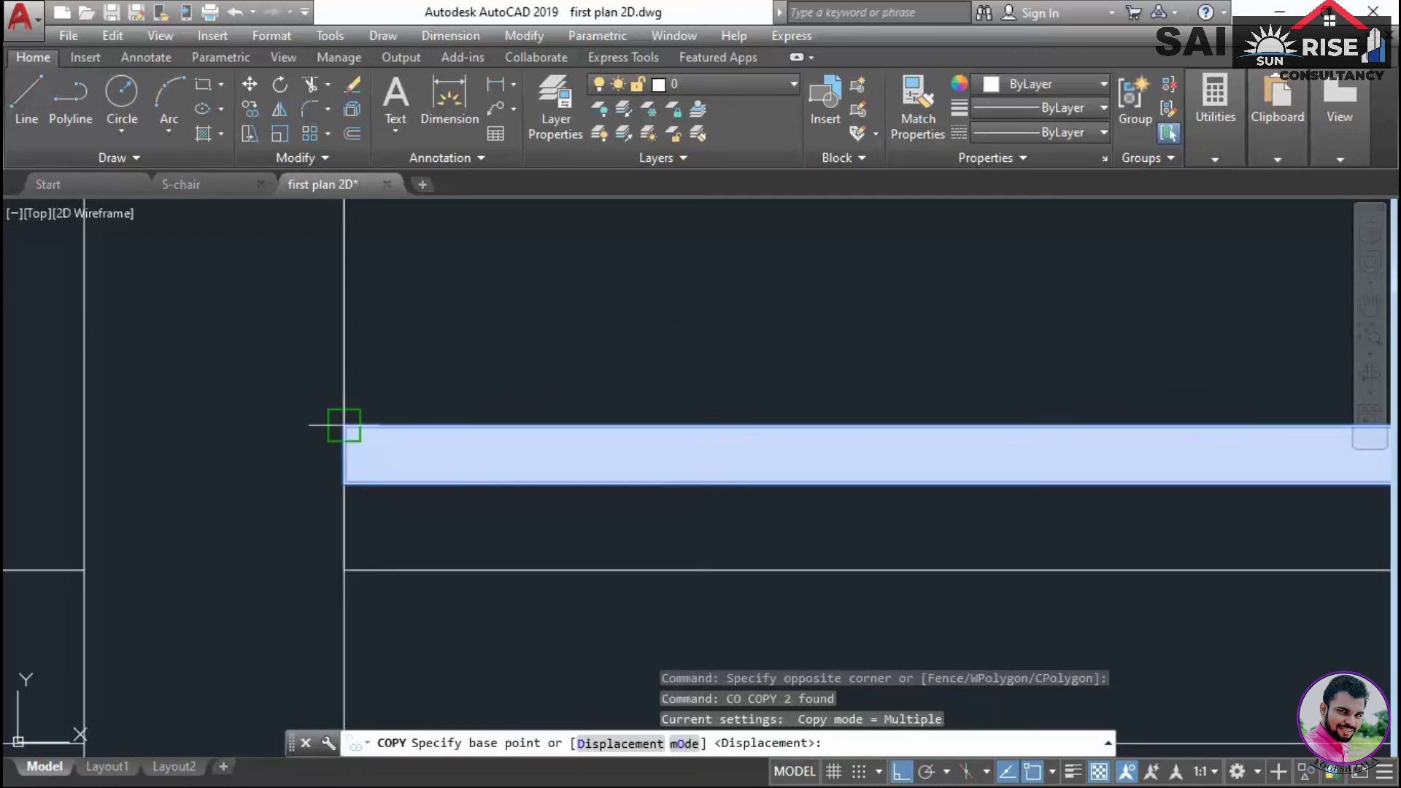
click(343, 426)
text(A)
key(Return)
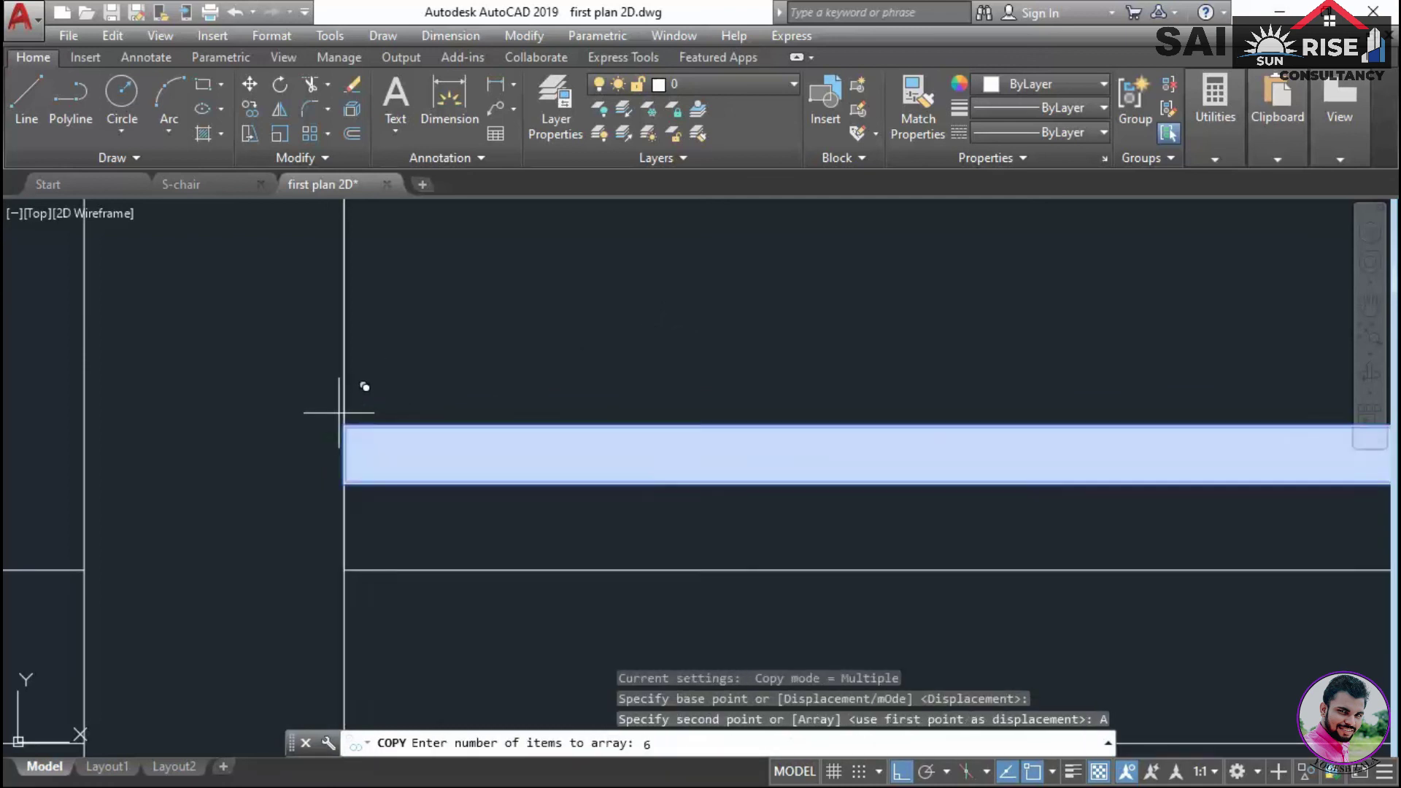
key(Return)
key(Return)
scroll(389, 409, down, 7)
middle_drag(413, 315, 416, 362)
scroll(406, 310, up, 2)
click(375, 307)
key(Escape)
key(Escape)
scroll(401, 288, down, 5)
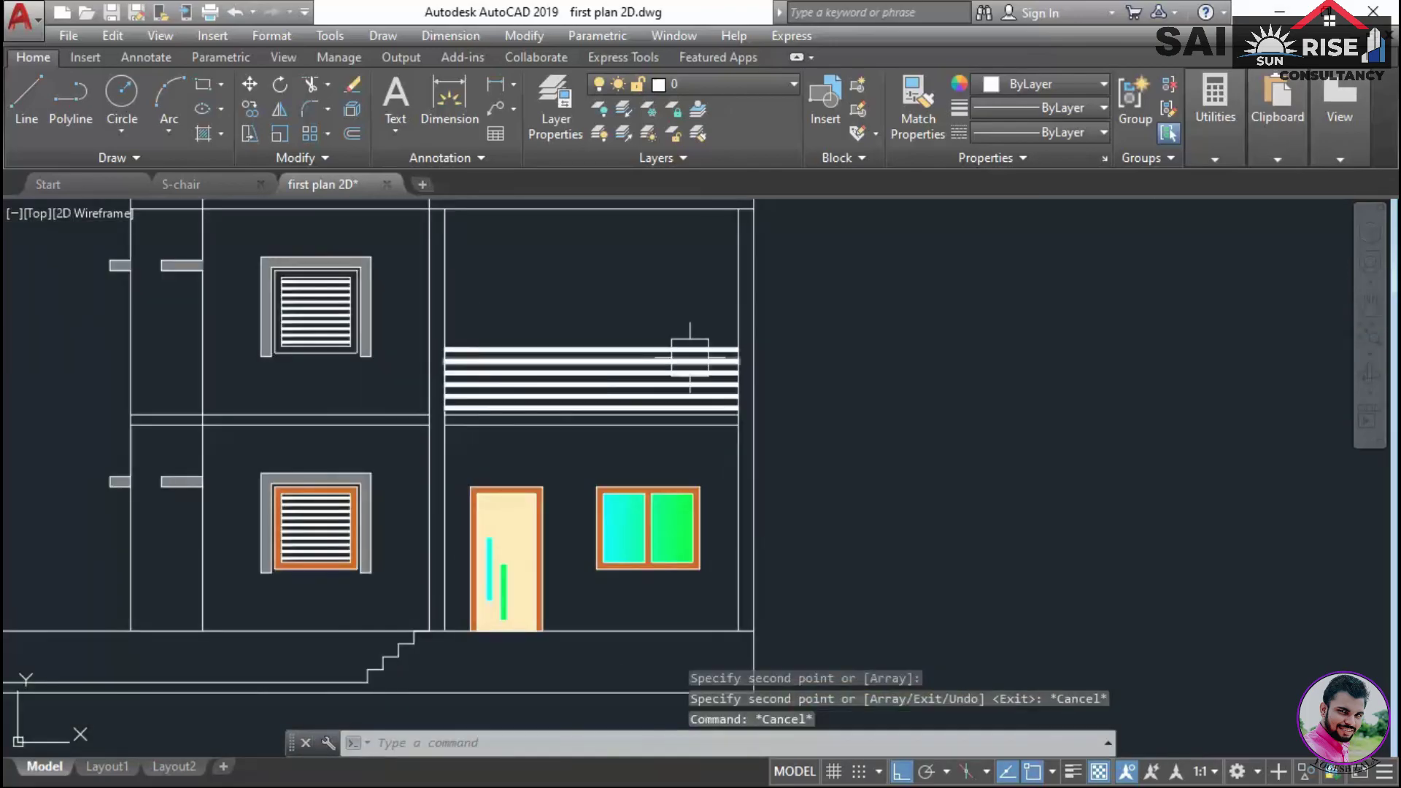
End the object isolation to bring back the hidden first-floor door and windows
right_click(908, 312)
mouse_move(948, 407)
click(1254, 452)
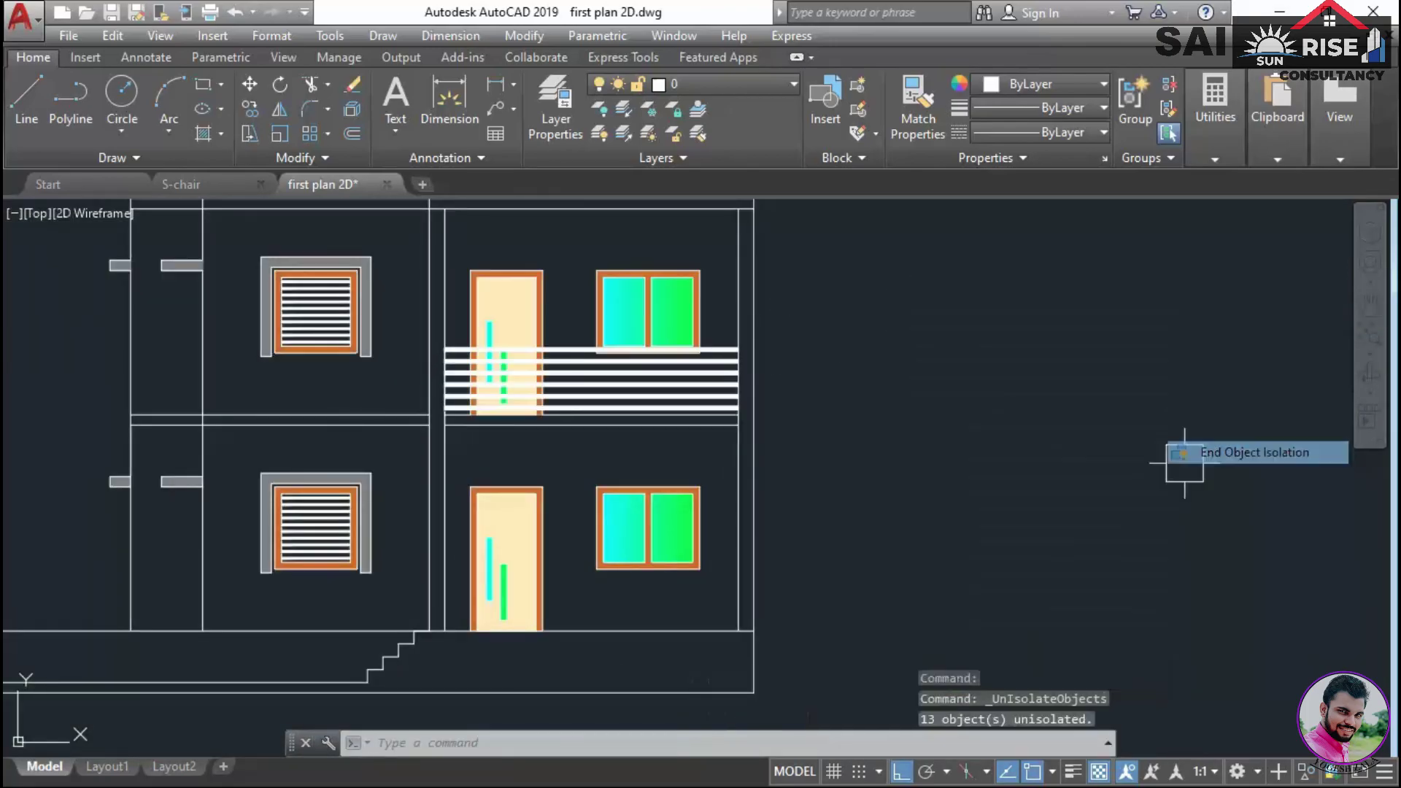
scroll(985, 478, down, 2)
scroll(693, 296, up, 4)
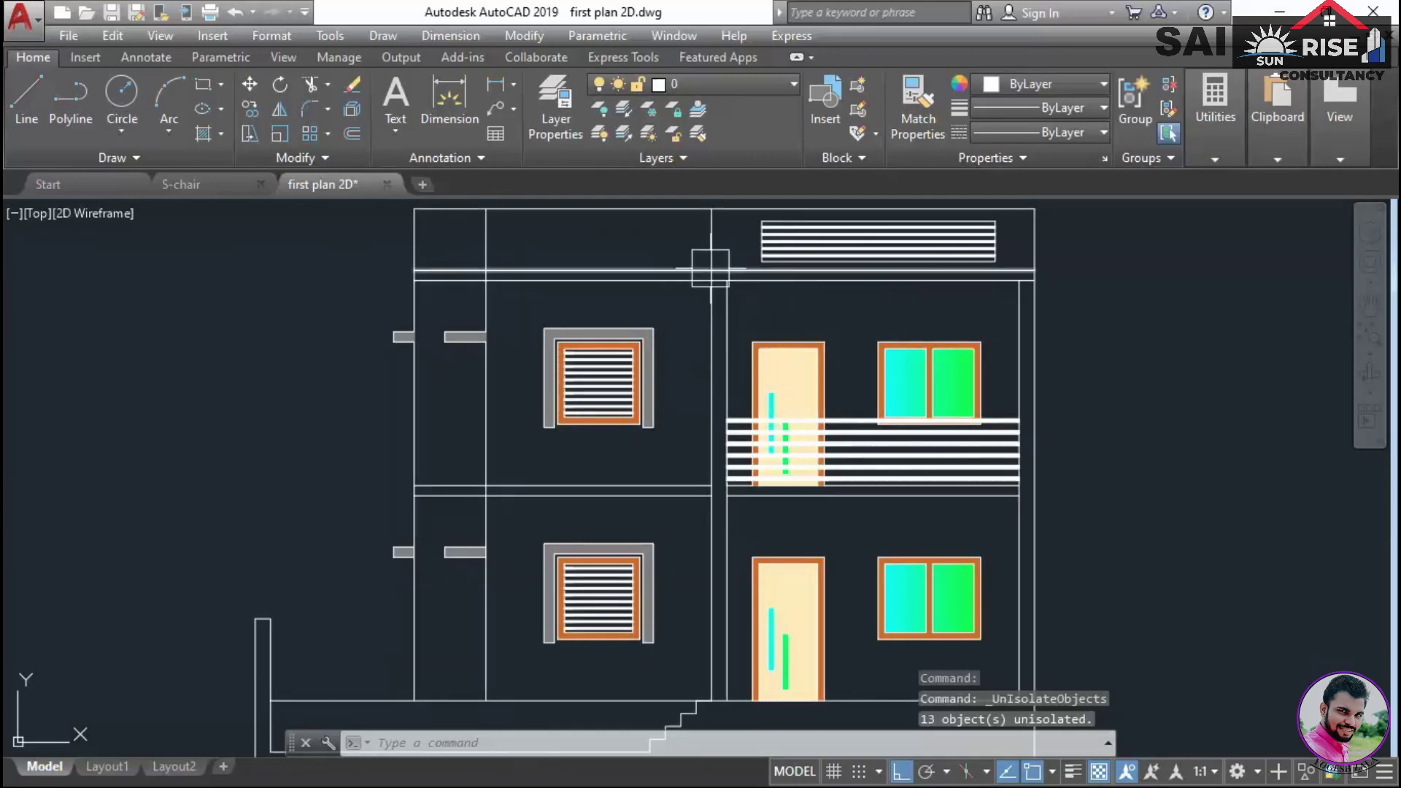
scroll(675, 283, up, 2)
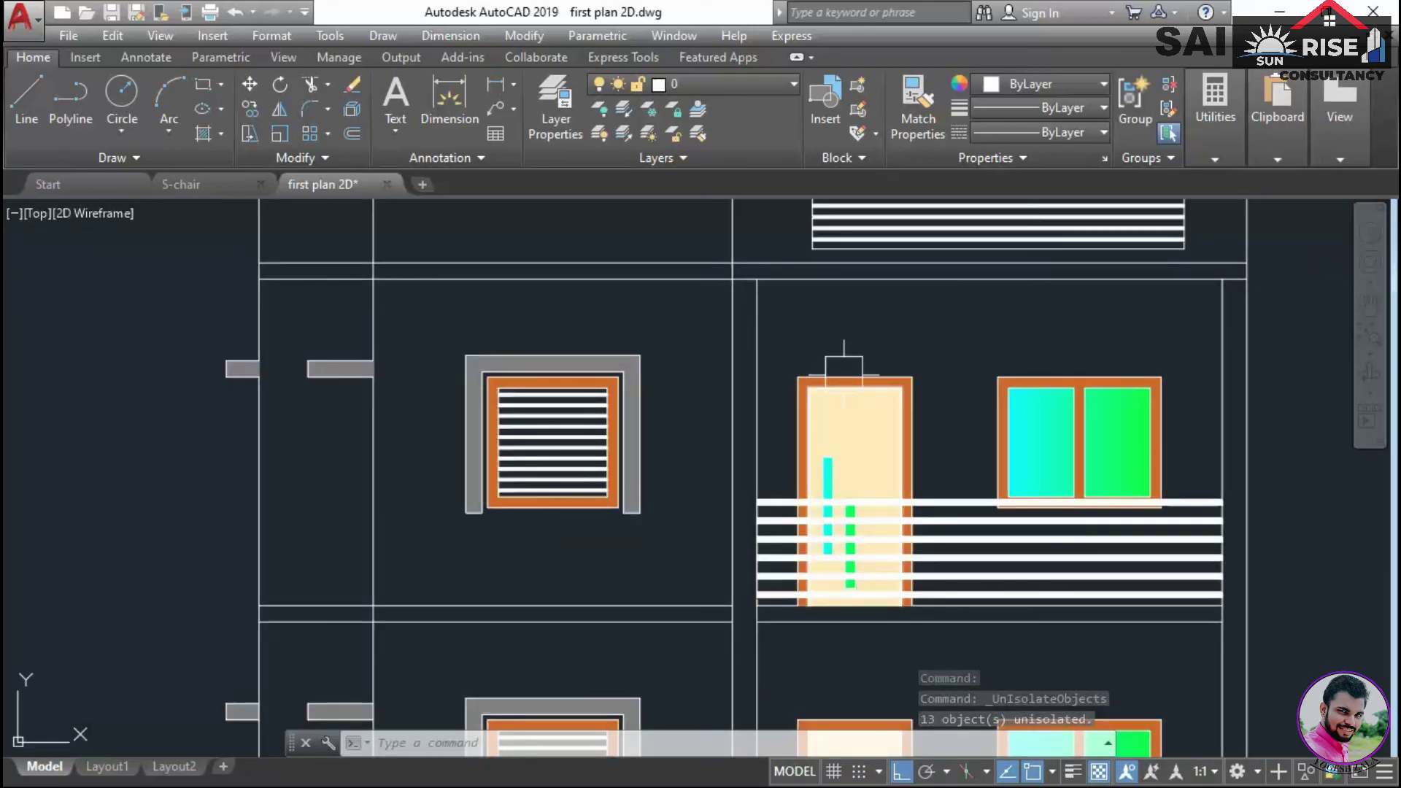
scroll(854, 339, down, 2)
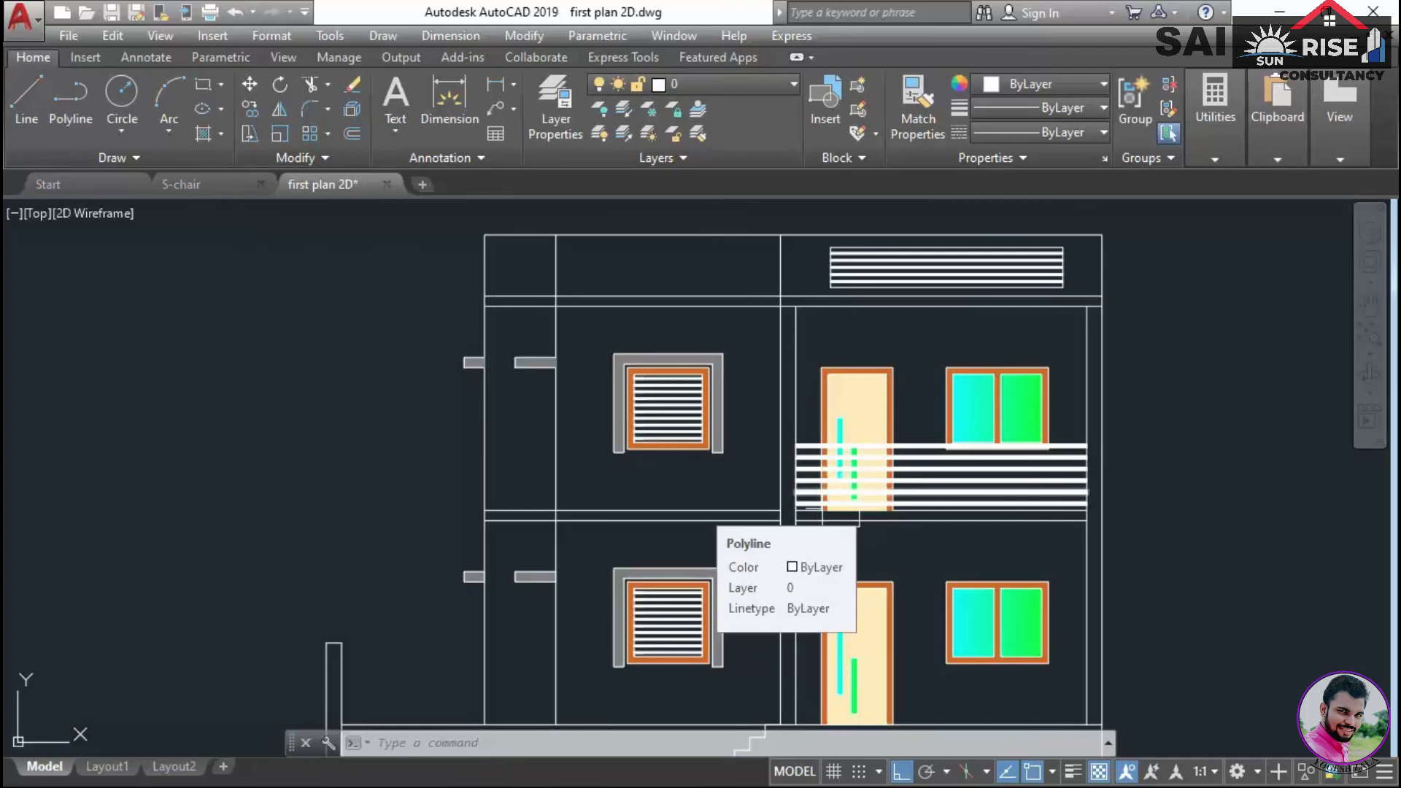
Fill the middle and right porch columns with a solid hatch
text(h)
key(Return)
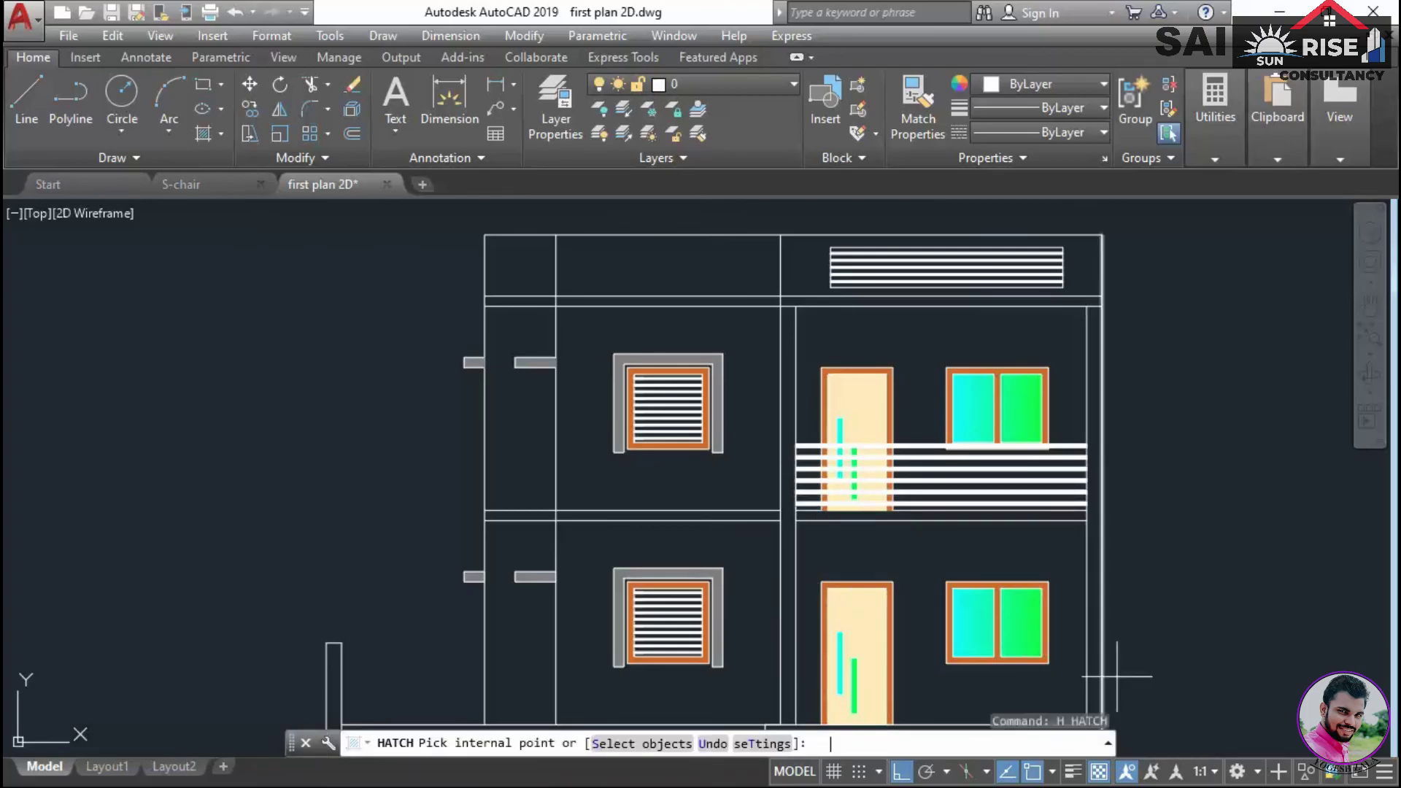
click(1094, 391)
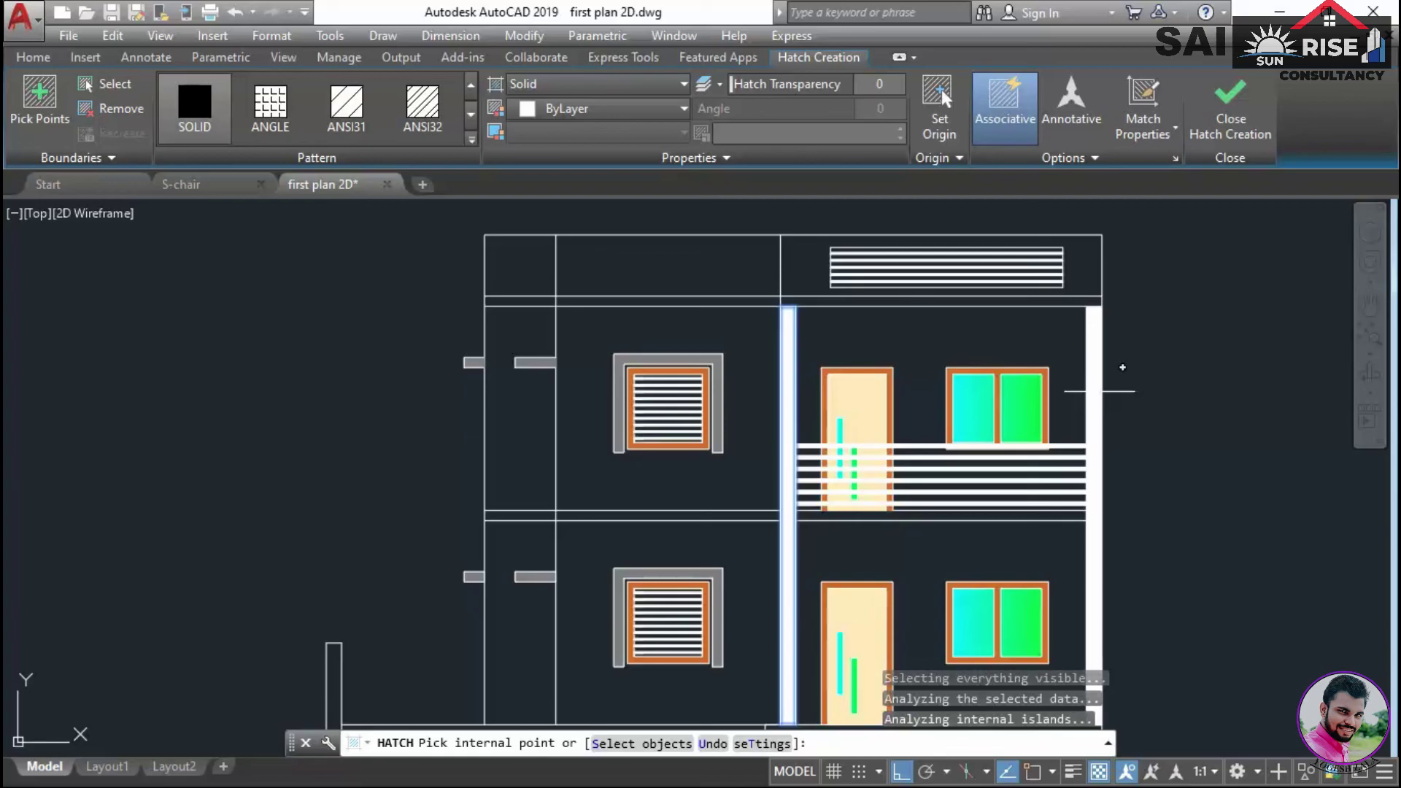
key(Return)
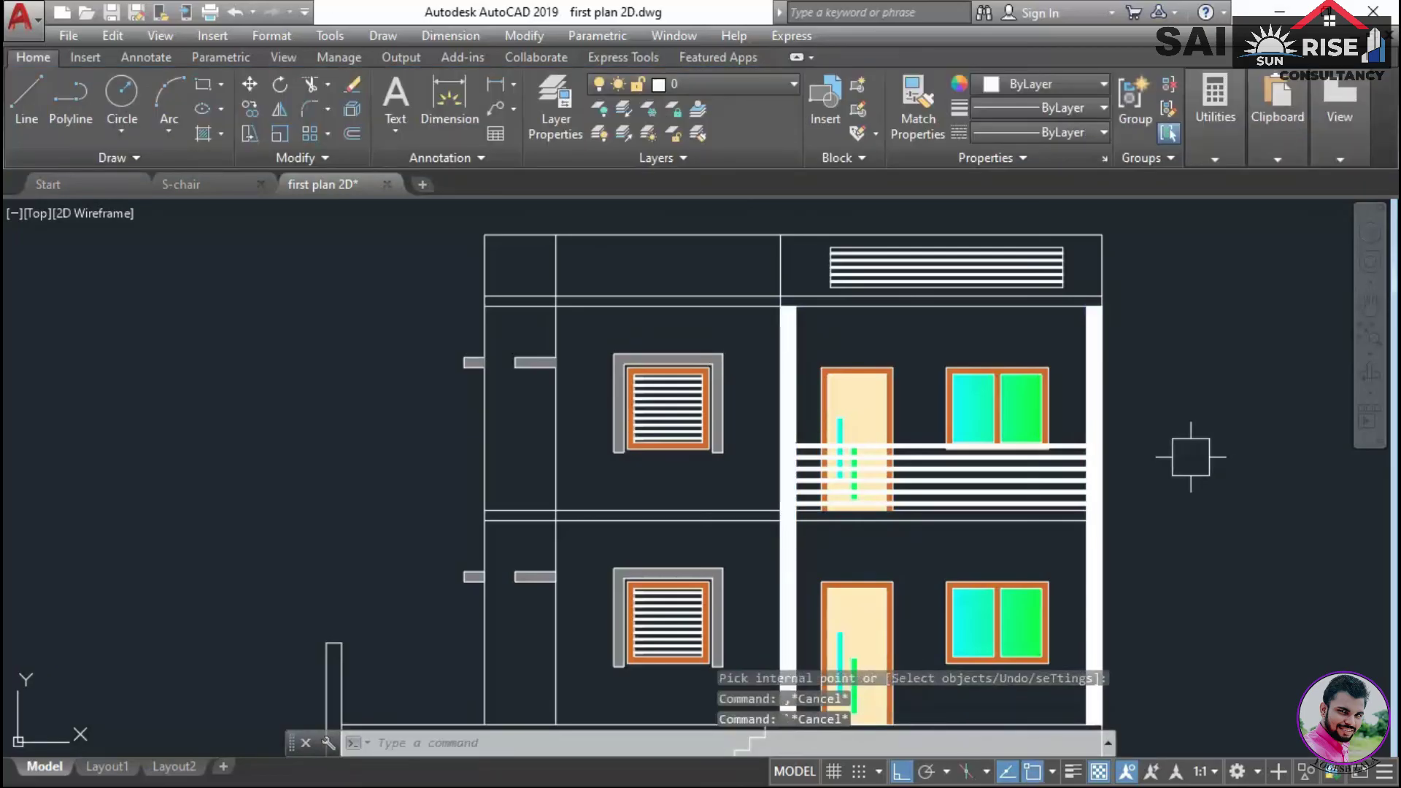
Match the column hatch to the grey hatch of the first-floor window surround
text(ma)
key(Return)
scroll(701, 438, up, 6)
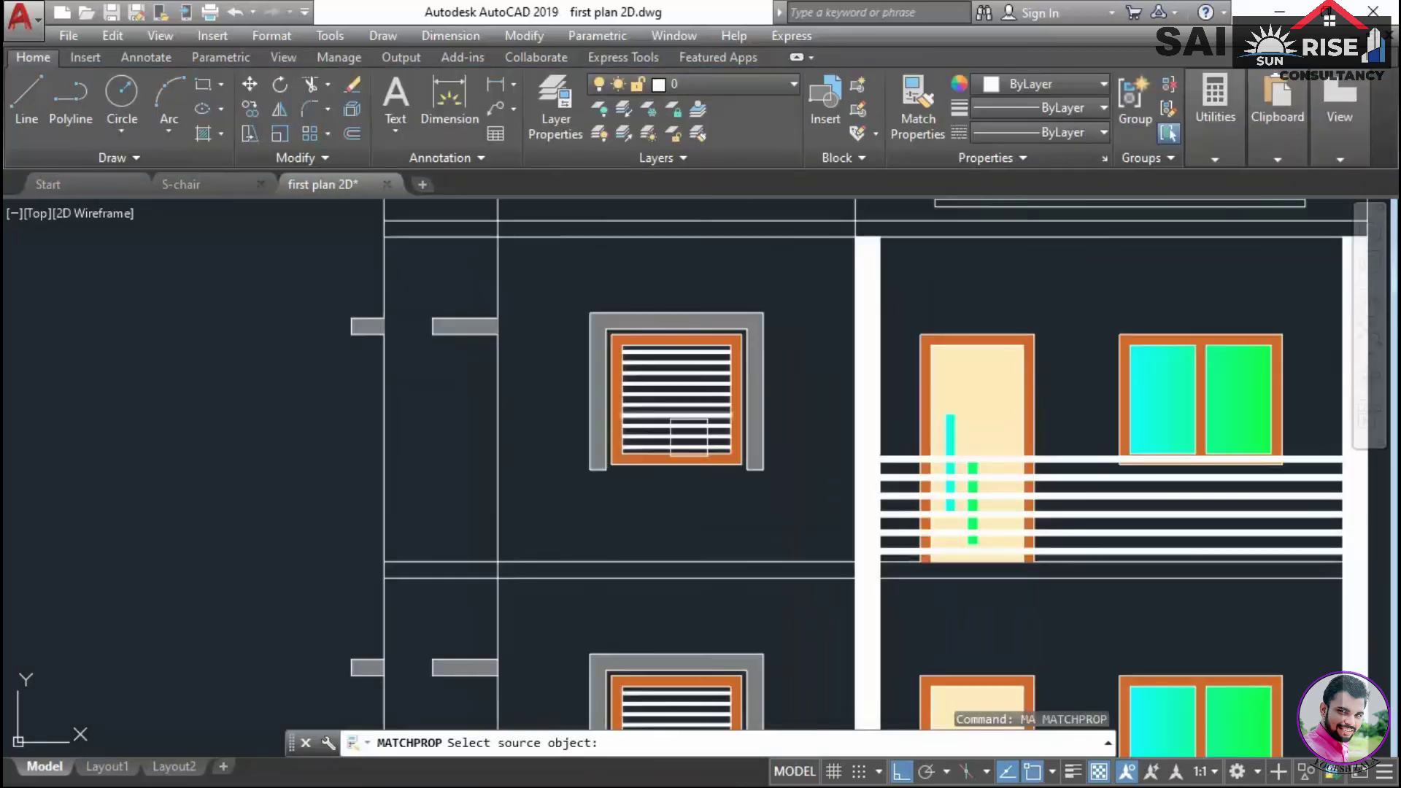
click(767, 449)
click(1191, 458)
scroll(1188, 459, down, 4)
middle_drag(1167, 460, 744, 440)
middle_drag(1175, 482, 643, 504)
scroll(989, 488, up, 4)
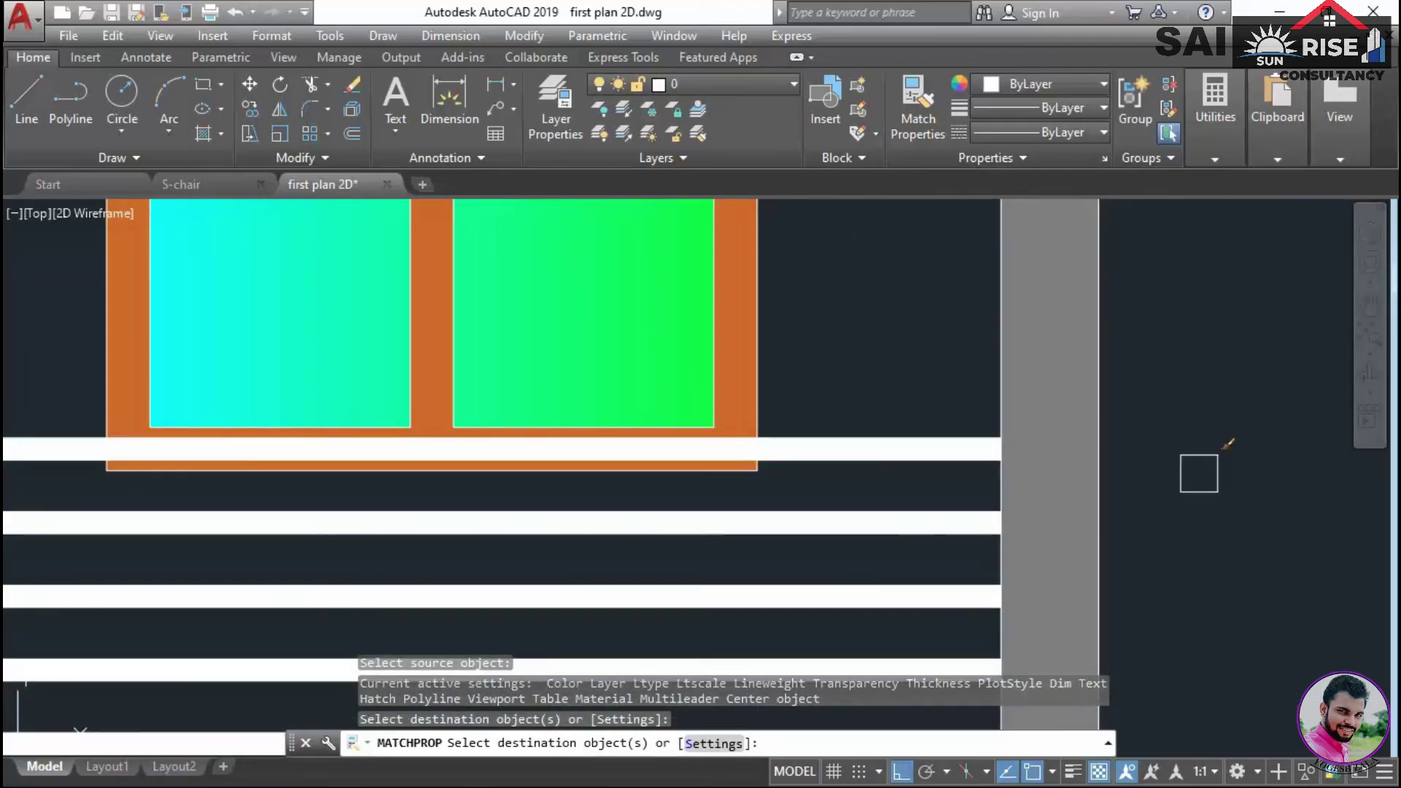
key(Return)
scroll(1211, 483, down, 7)
middle_drag(1195, 566, 1177, 300)
key(Escape)
key(Escape)
Fill the plinth, steps, ground strip and compound wall profile with a solid hatch
text(h)
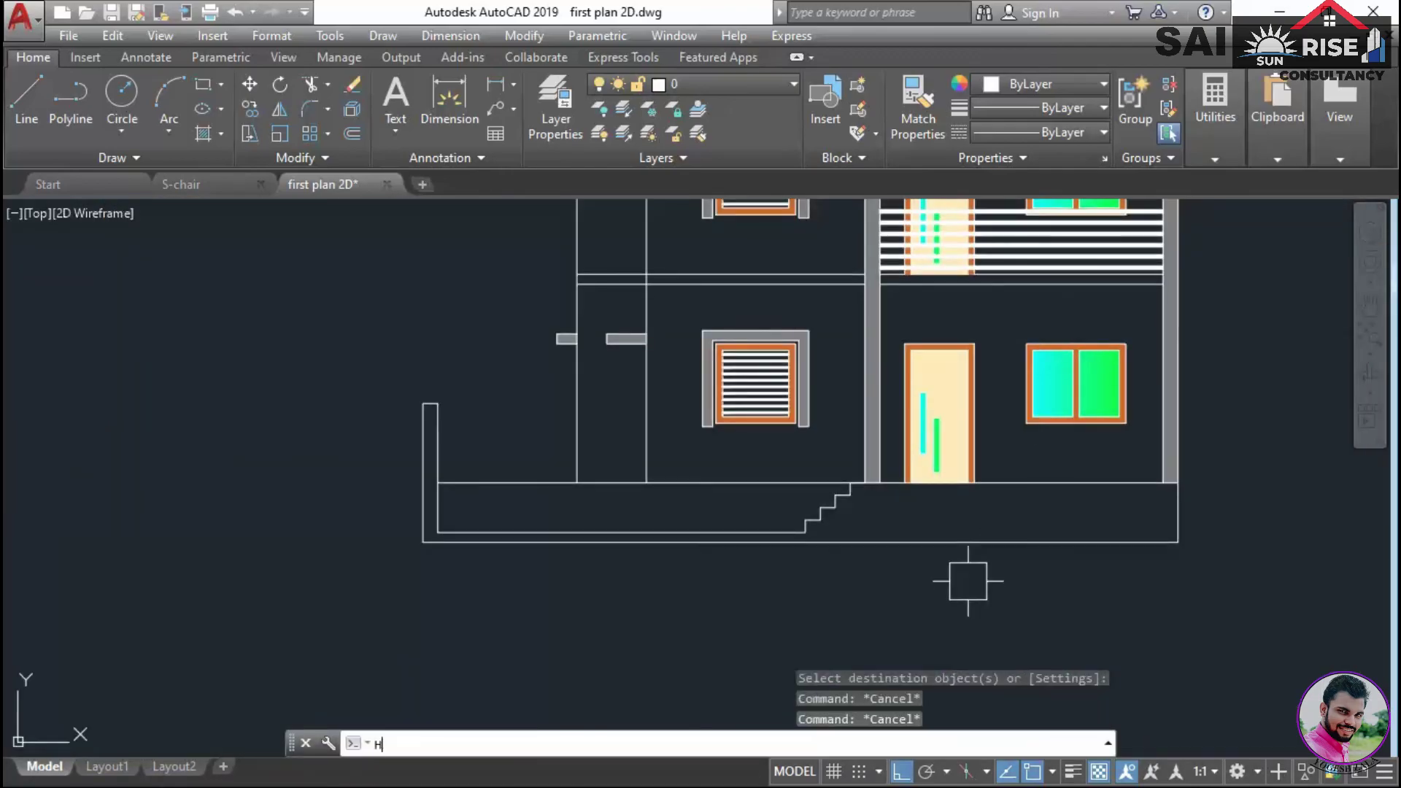
key(Return)
click(923, 518)
key(Return)
key(Escape)
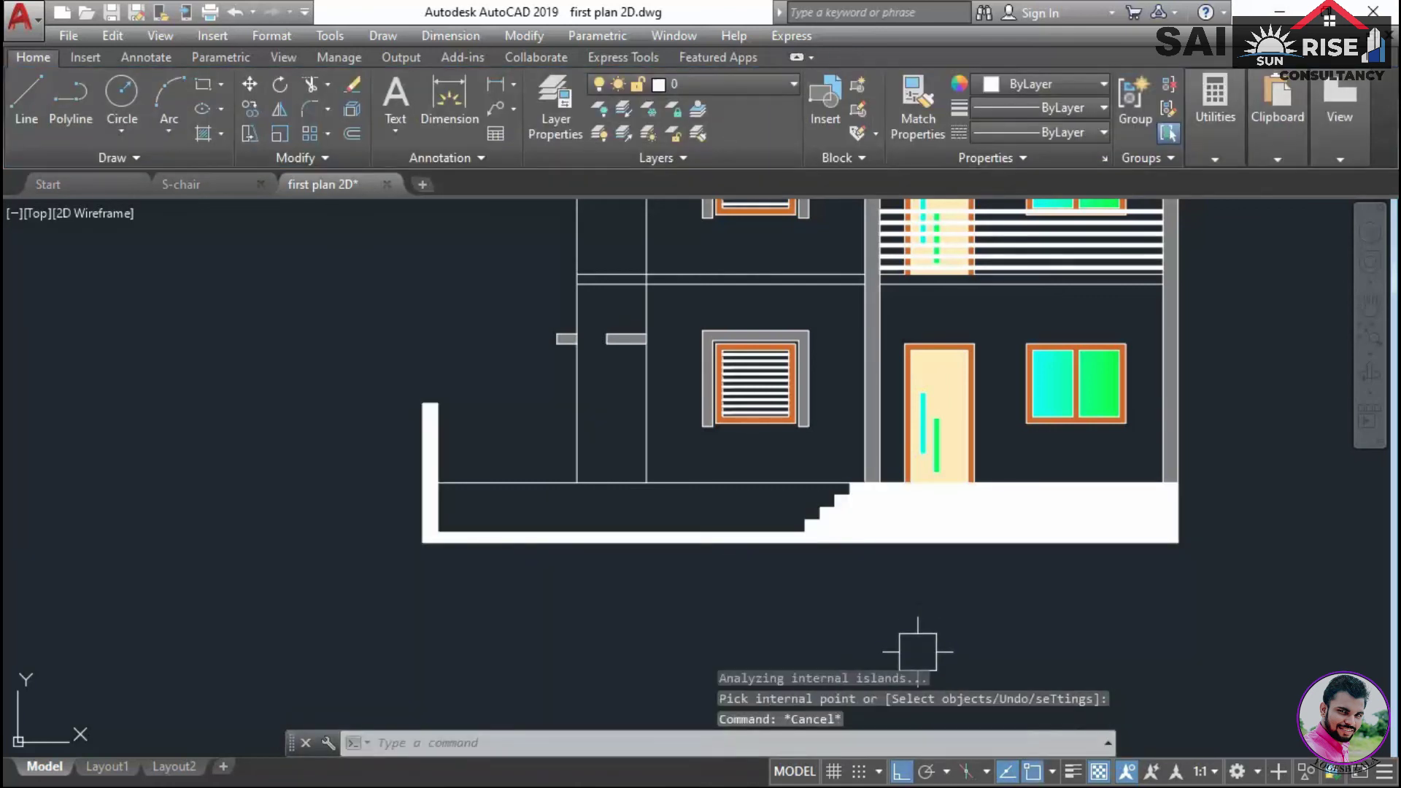
Match the plinth and compound wall hatch to the grey hatch of the middle column
text(ma)
key(Return)
scroll(898, 448, up, 8)
click(917, 462)
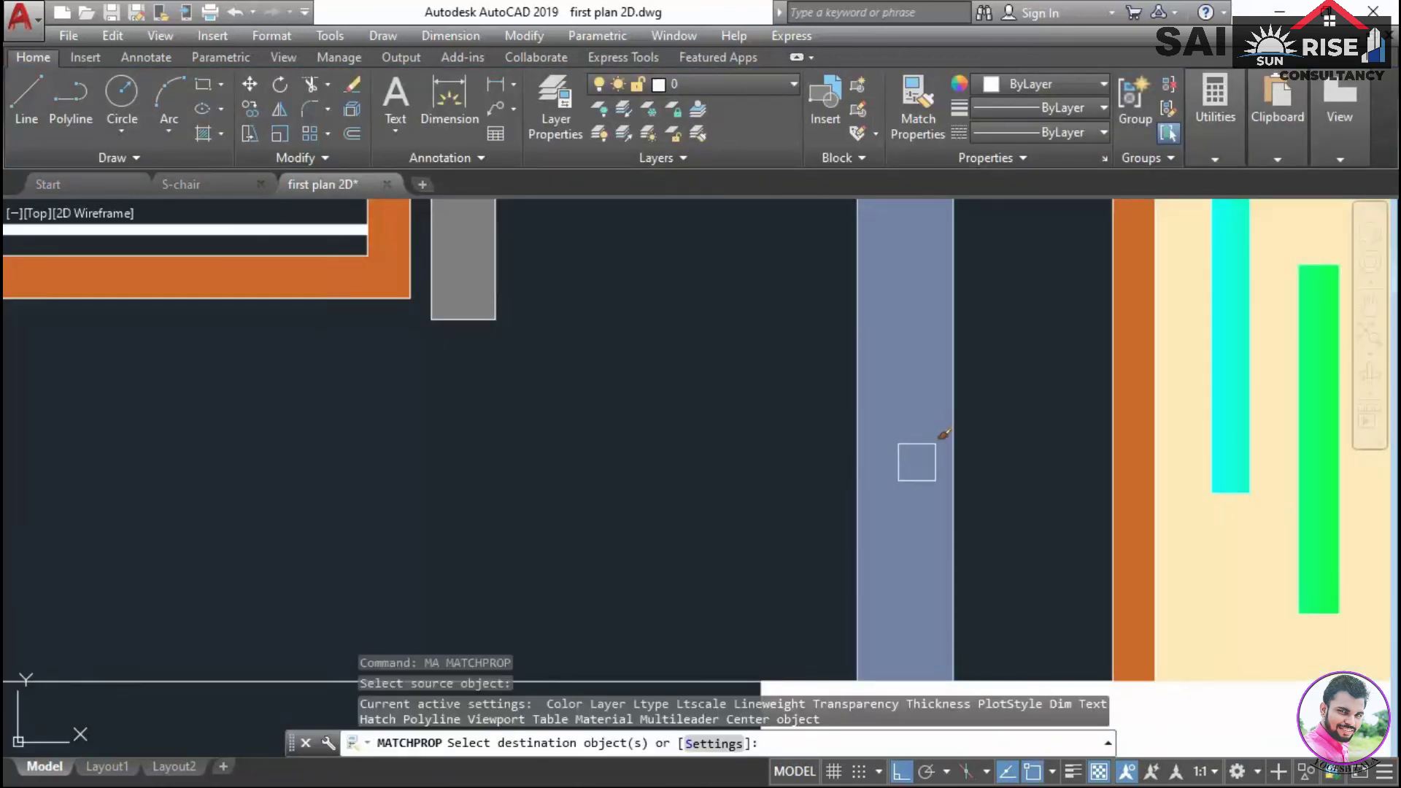
scroll(916, 462, down, 8)
key(Escape)
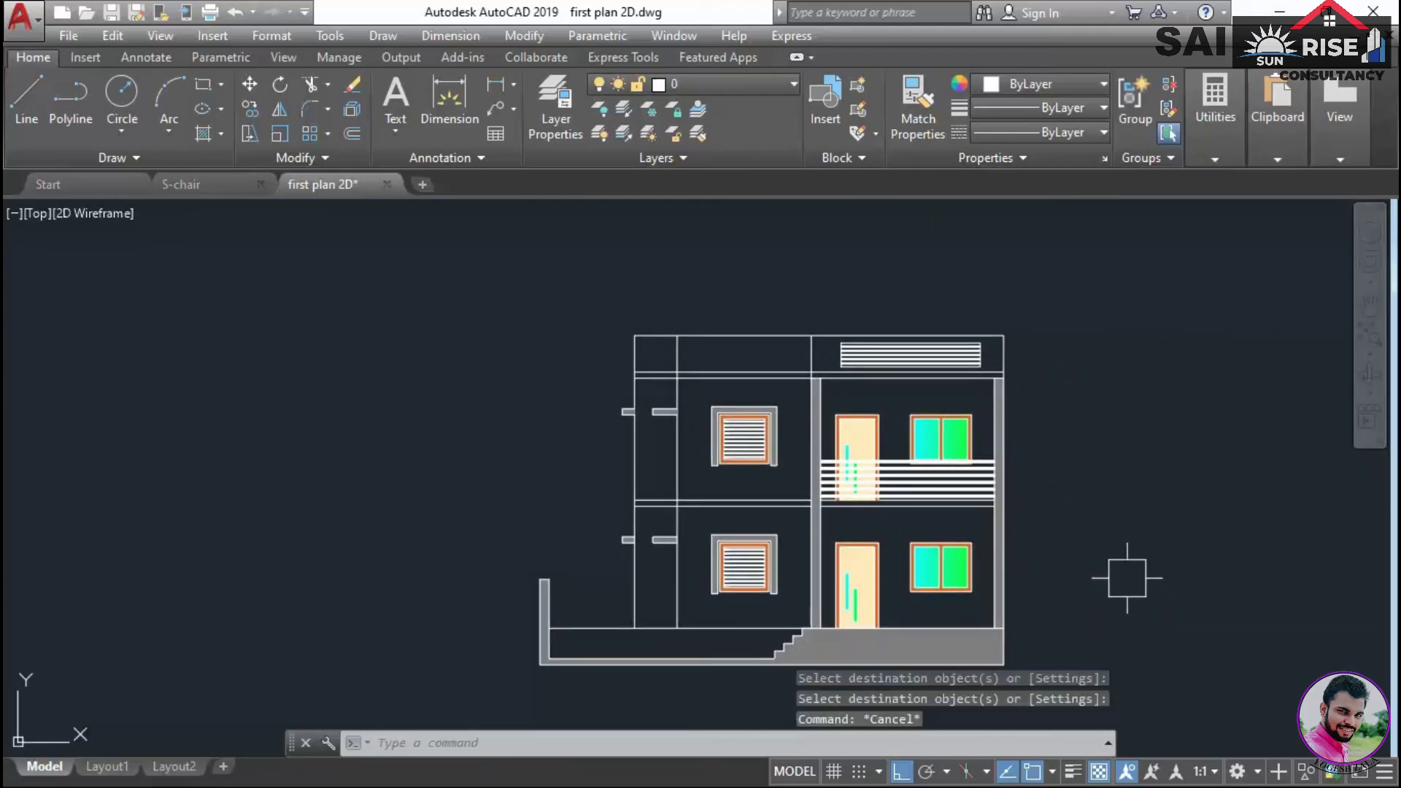
key(Escape)
Draw a small, nearly square rectangle at the left end of the parapet section above the louvred windows
scroll(774, 413, up, 4)
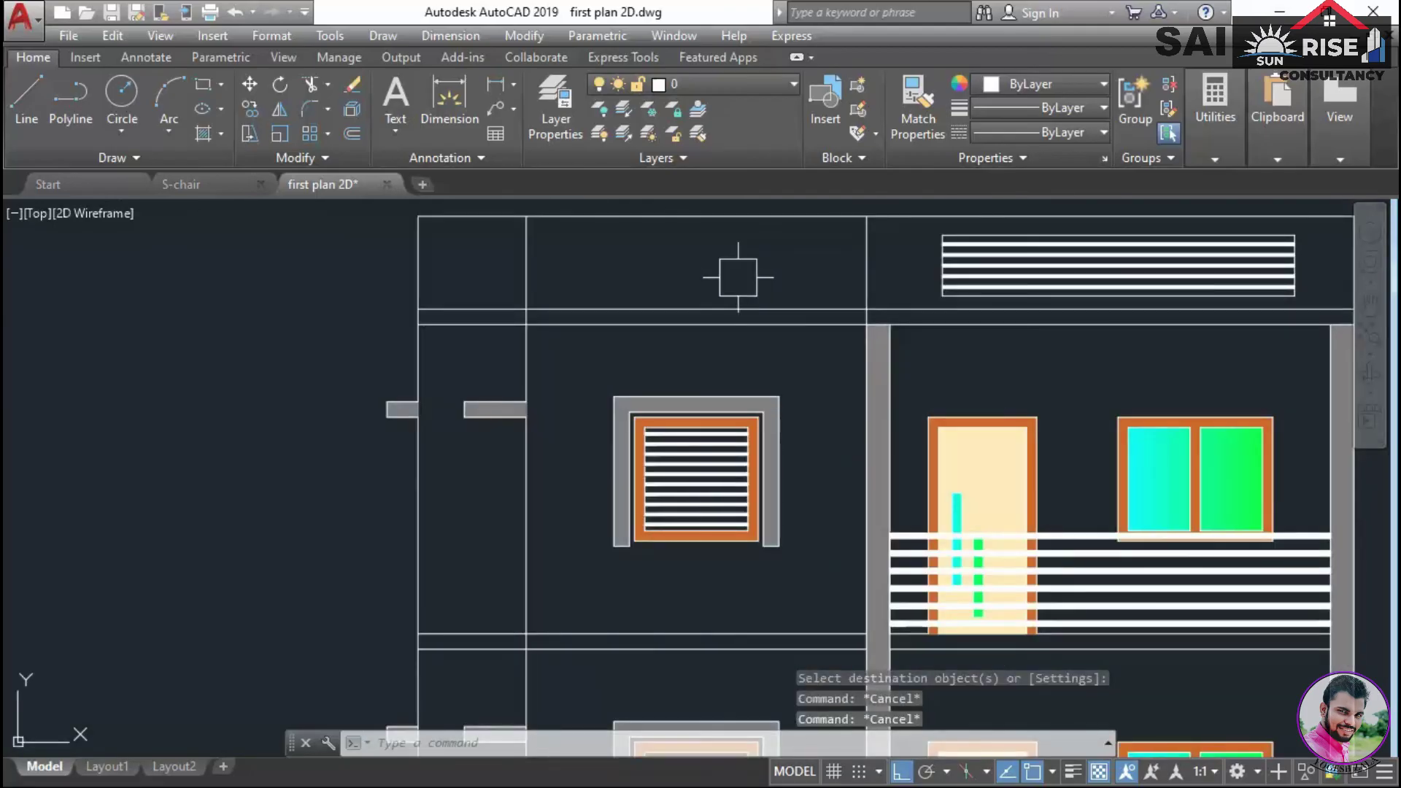
text(rec)
key(Return)
scroll(545, 235, up, 4)
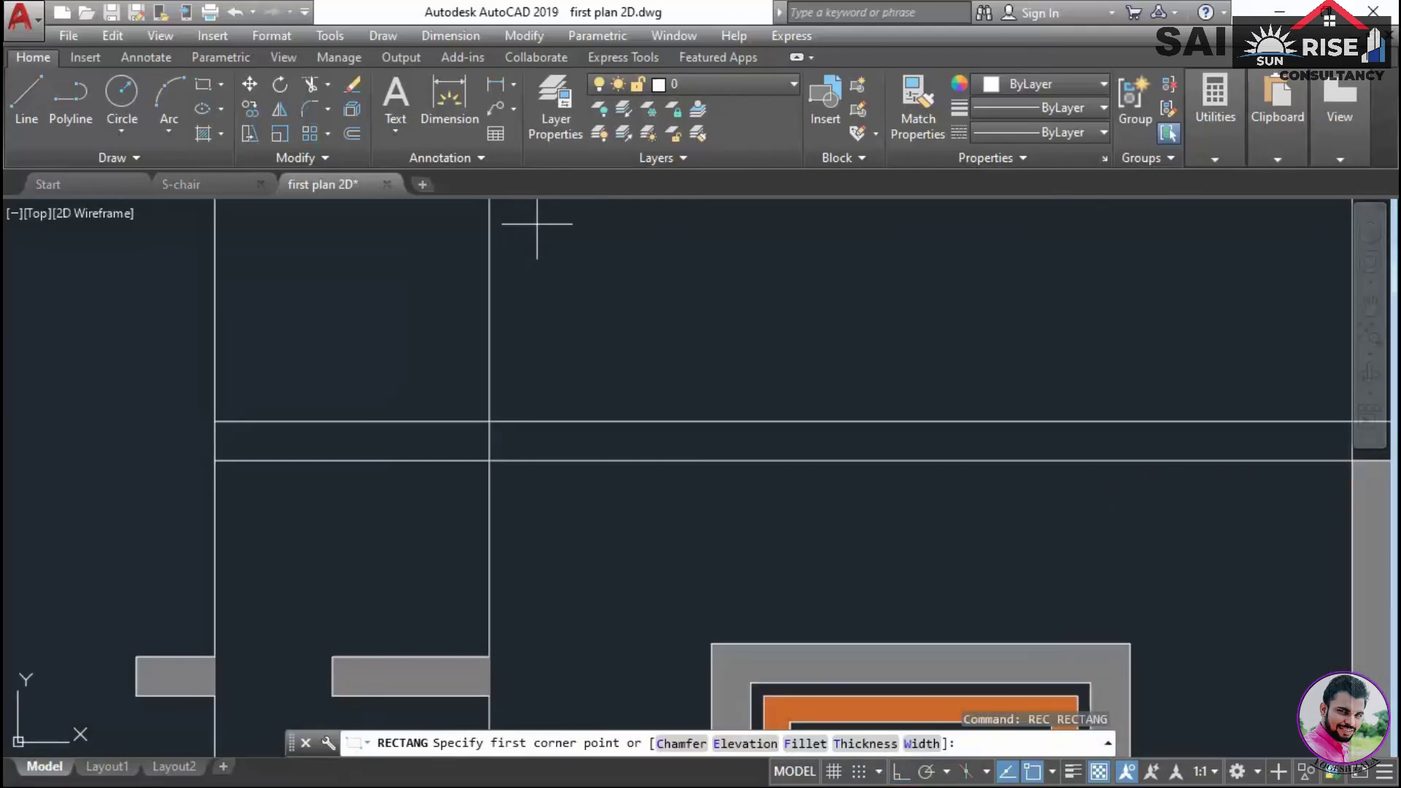
click(537, 224)
click(682, 385)
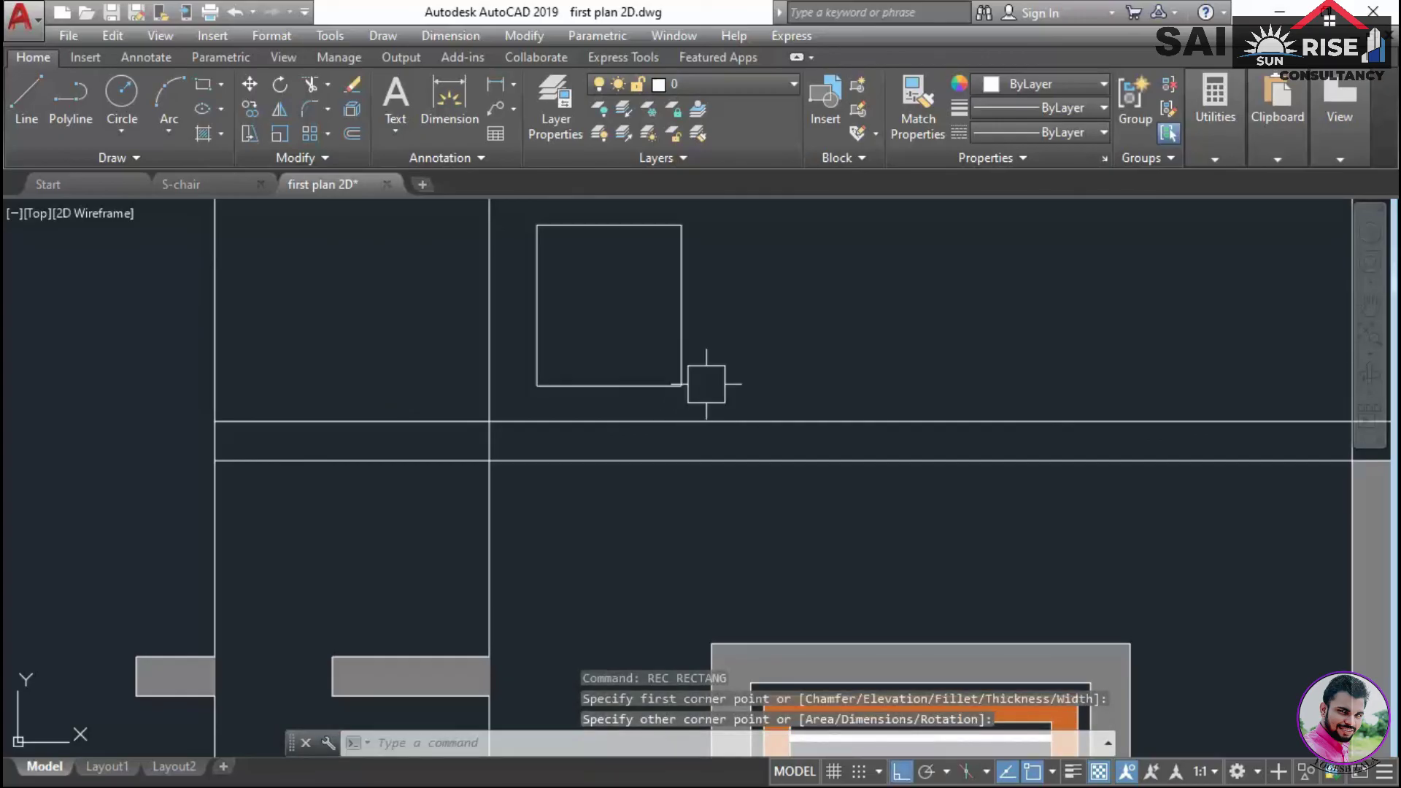
Offset the parapet rectangle inward through a picked point to form a smaller concentric rectangle
text(o)
key(Return)
text(t)
key(Return)
click(672, 366)
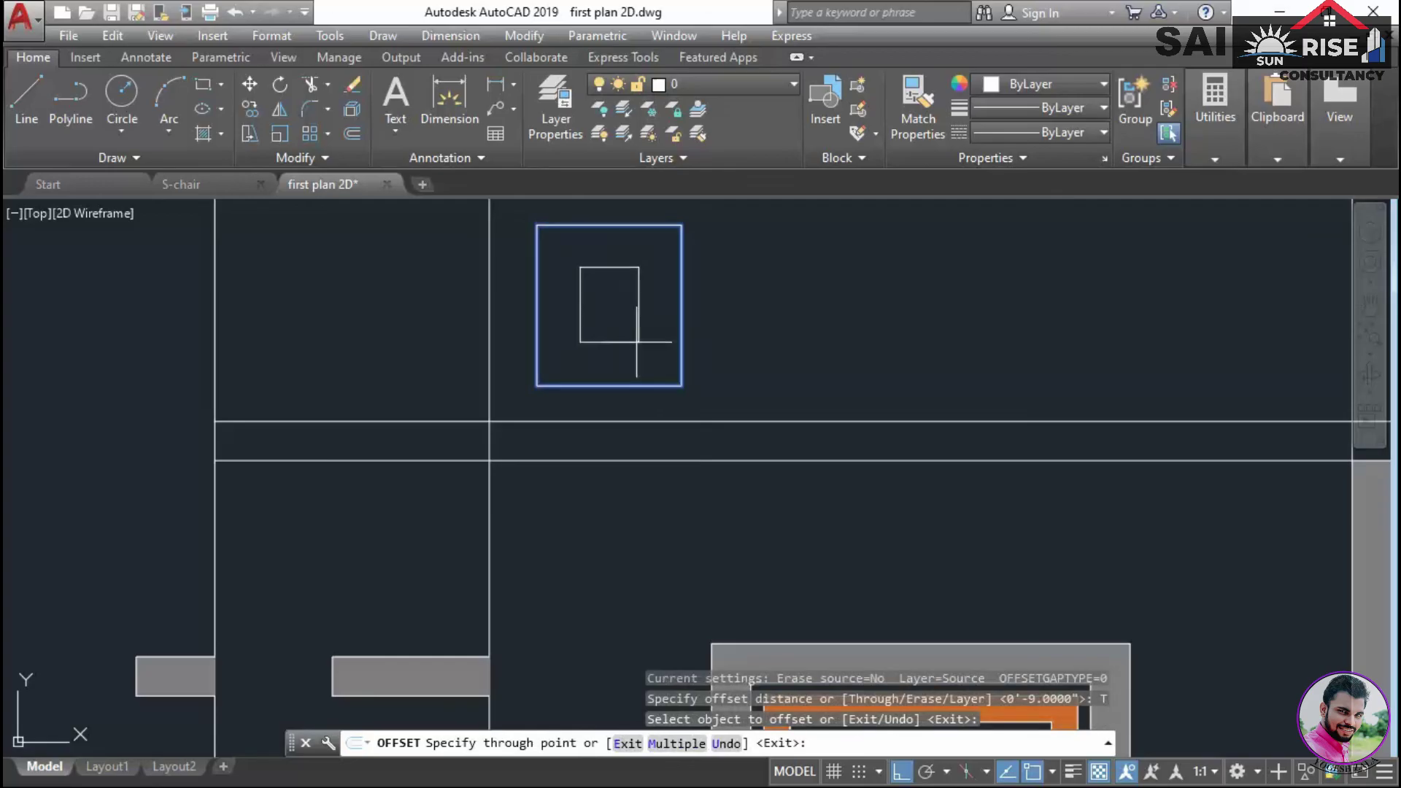
click(639, 342)
scroll(713, 358, down, 4)
key(Escape)
Copy the two nested rectangles along the parapet section as an array of 3 items, fitted up to the middle column
click(743, 354)
click(642, 383)
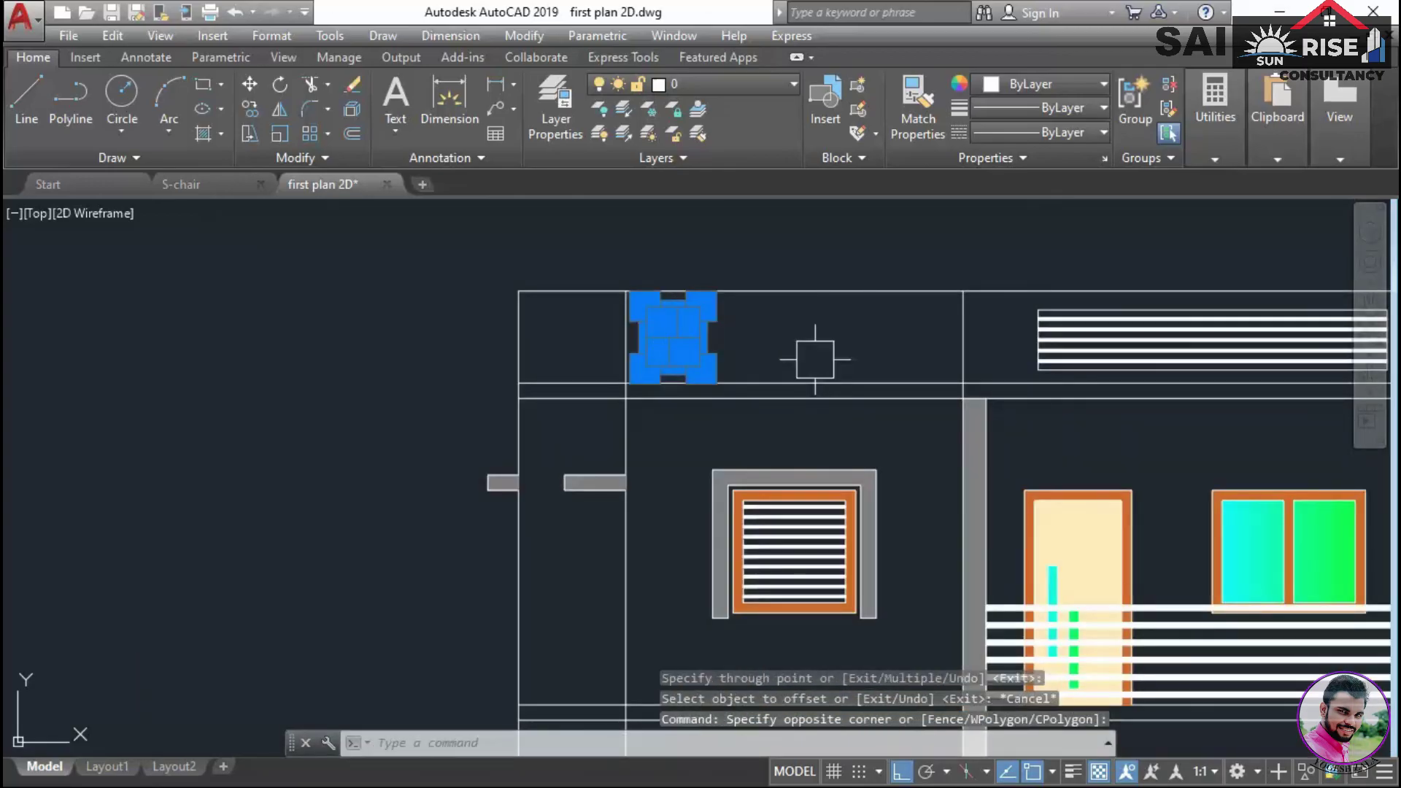
text(co)
key(Return)
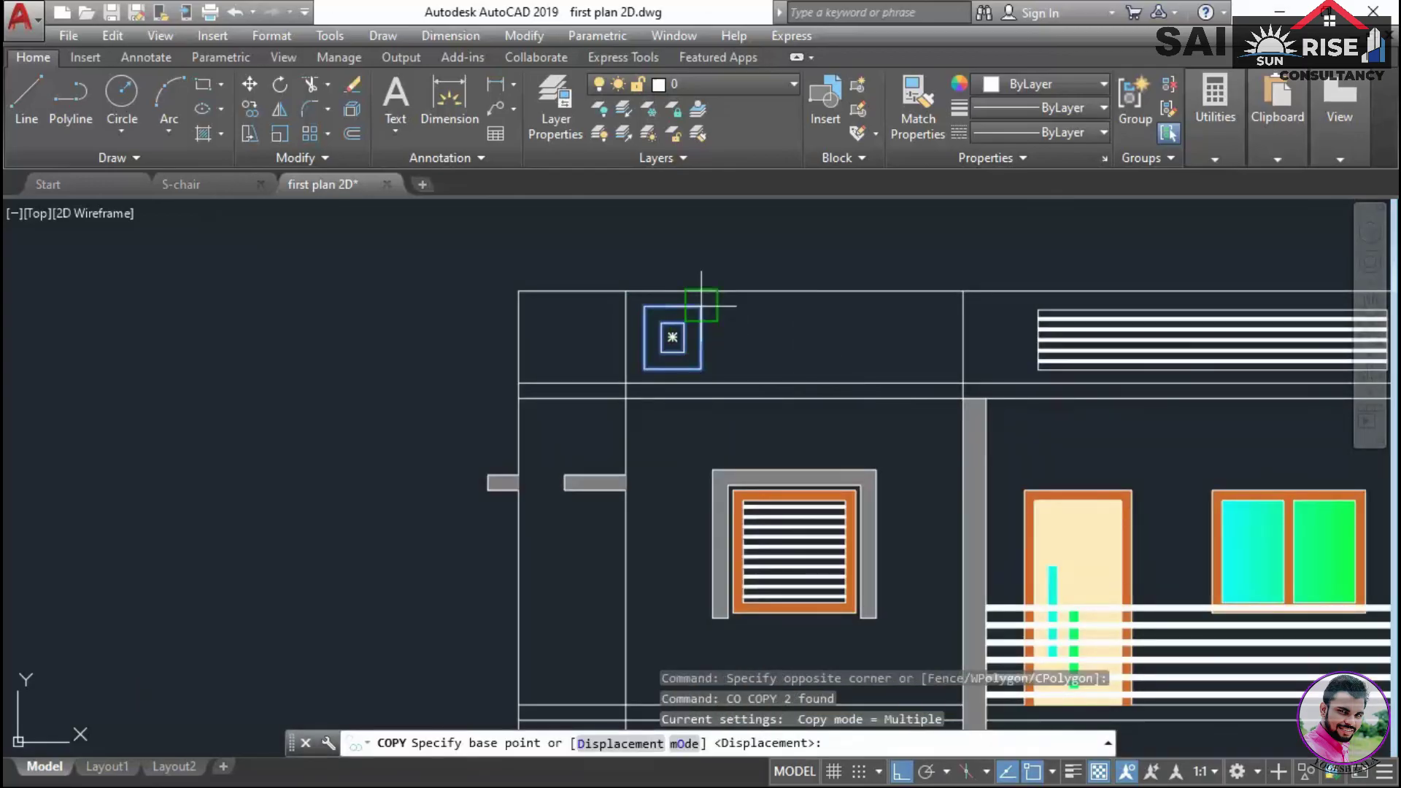
click(701, 306)
text(a)
key(Return)
text(3)
key(Return)
text(f)
key(Return)
click(933, 306)
key(Escape)
scroll(859, 401, down, 5)
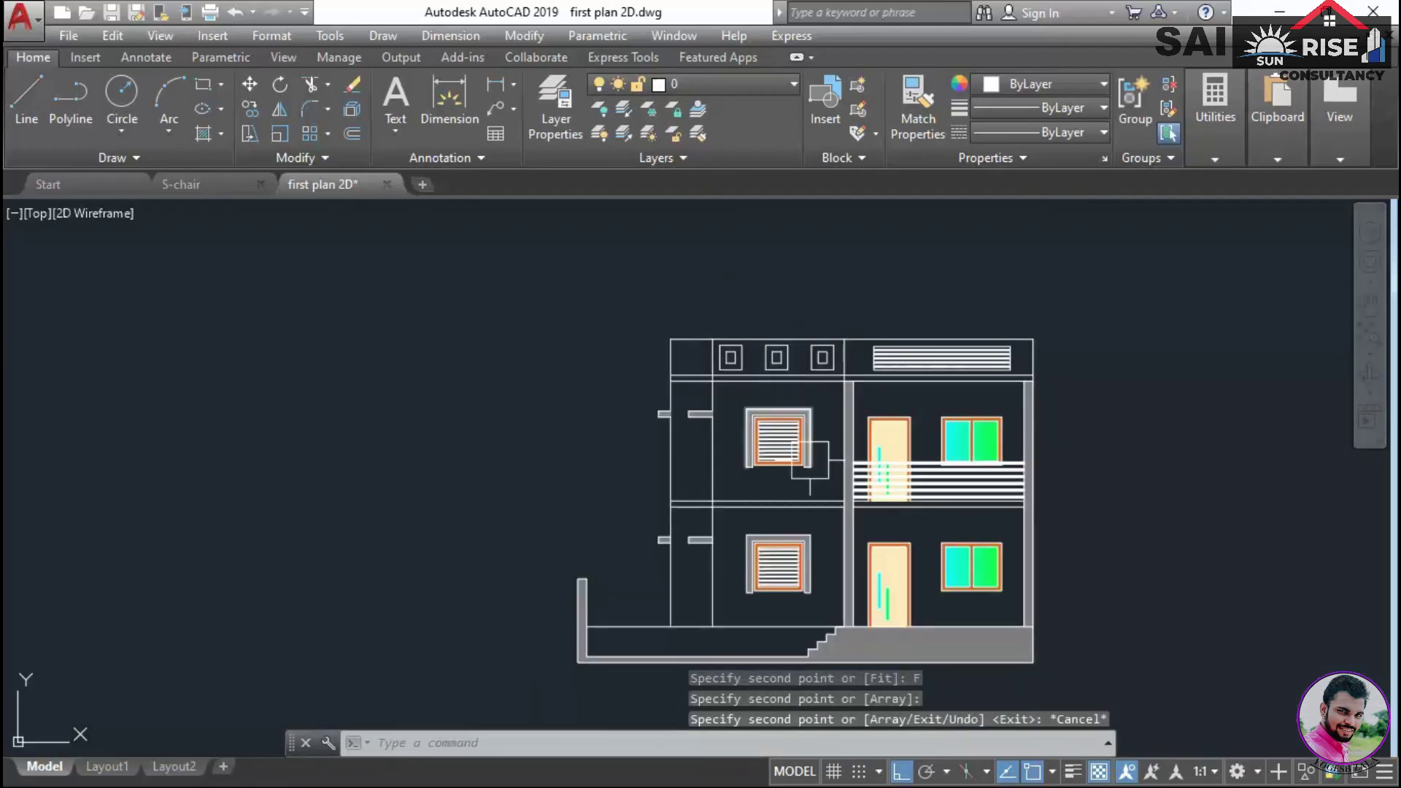
Start a plot of the drawing and choose DWG To PDF.pc3 as the plotter
scroll(1107, 522, down, 3)
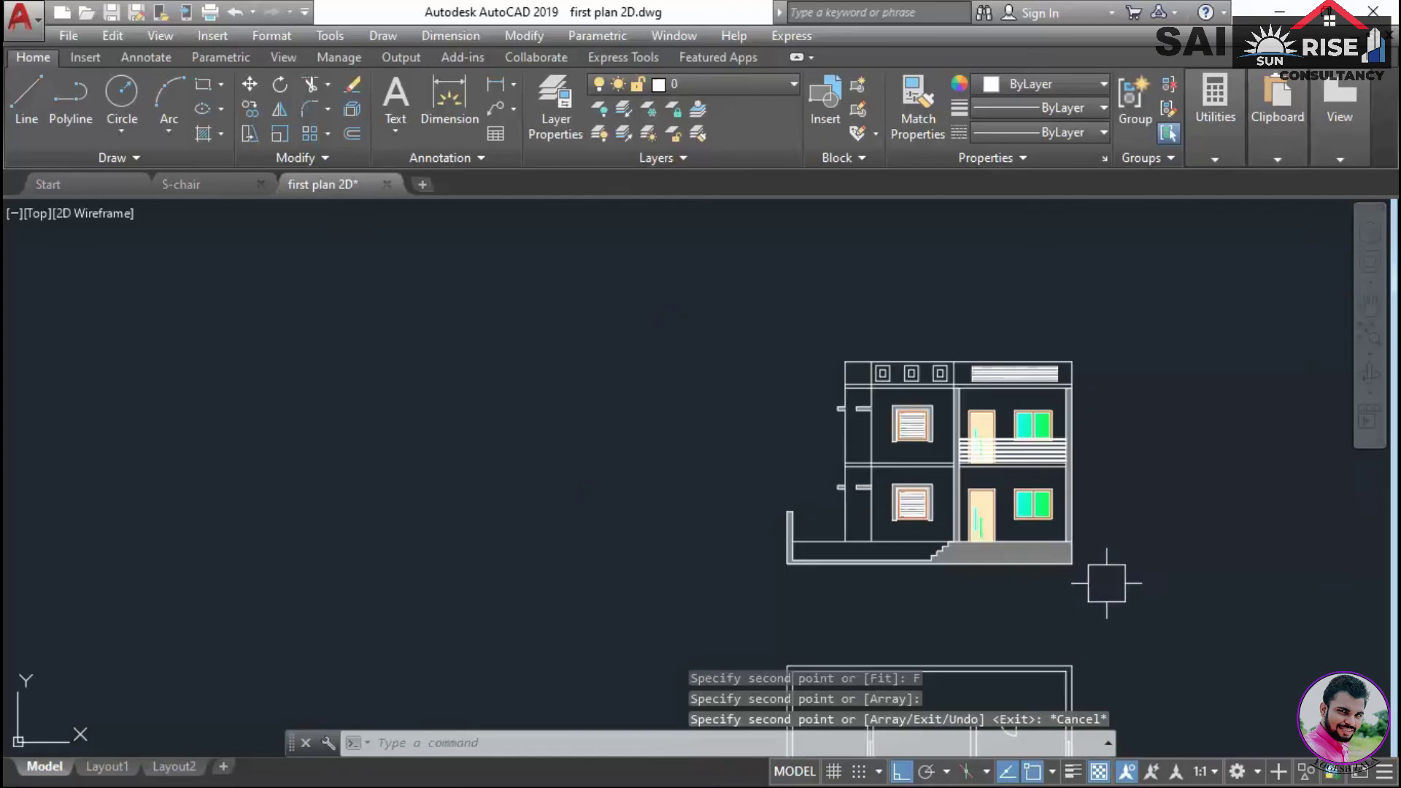
middle_drag(1101, 579, 1032, 443)
scroll(966, 451, down, 2)
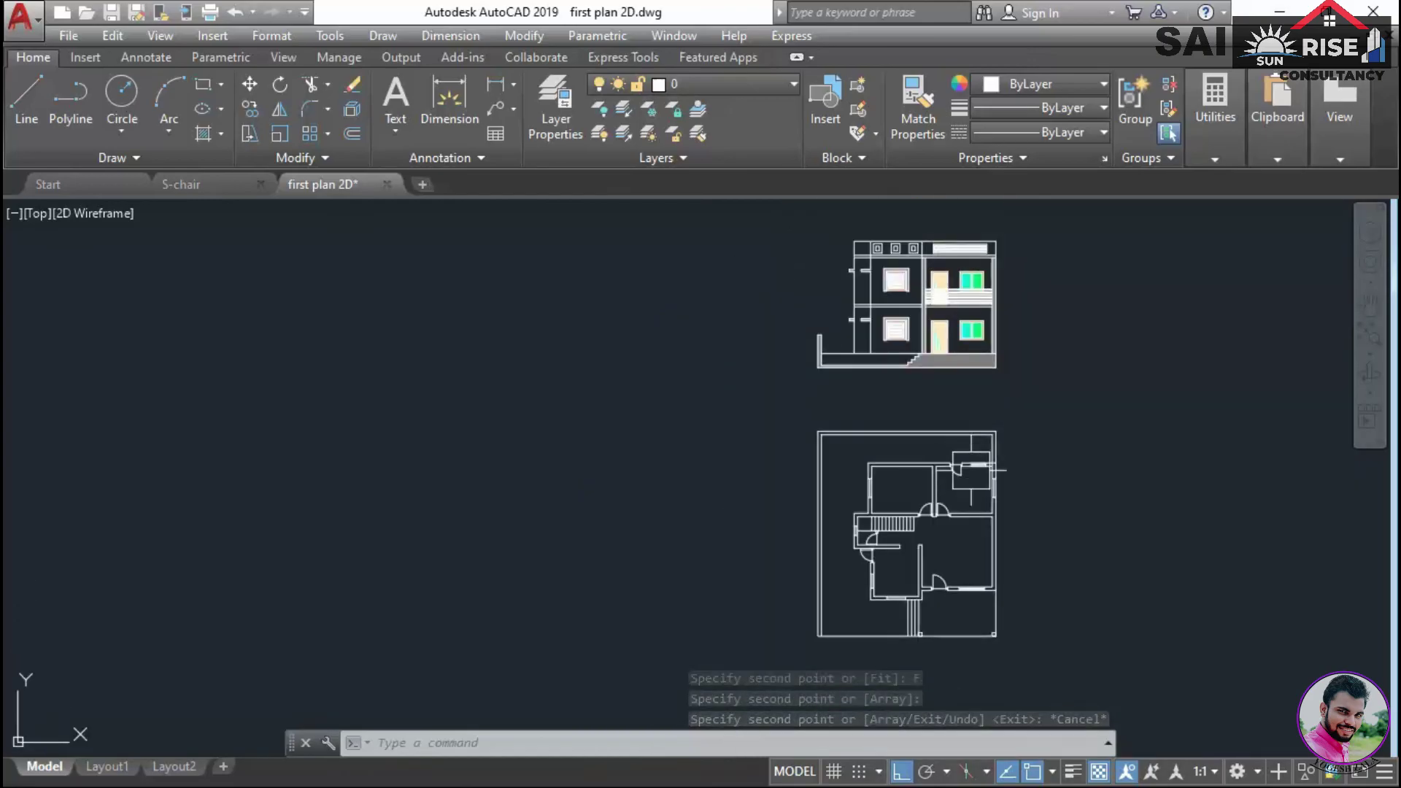
scroll(1007, 336, up, 4)
middle_drag(1023, 355, 1050, 504)
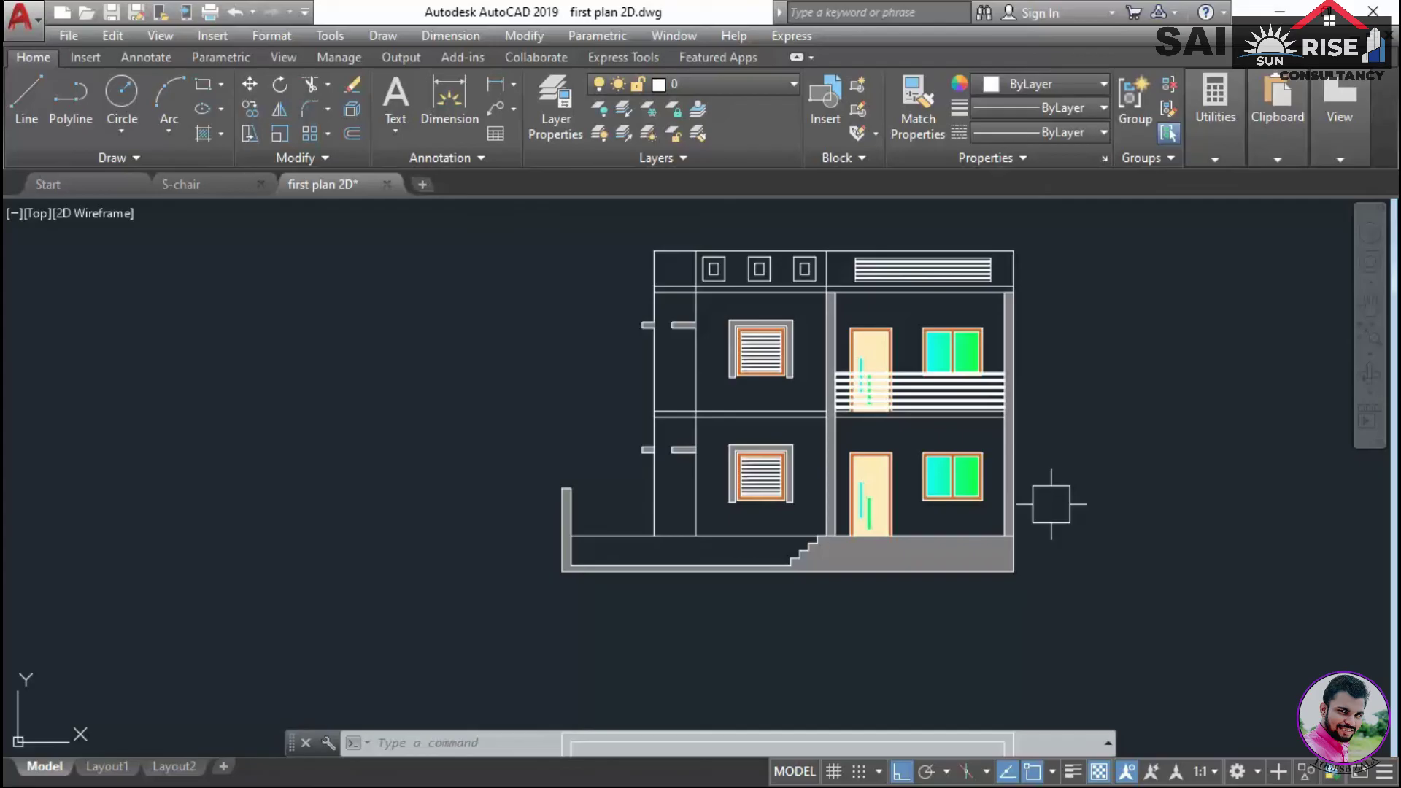
key(ctrl+p)
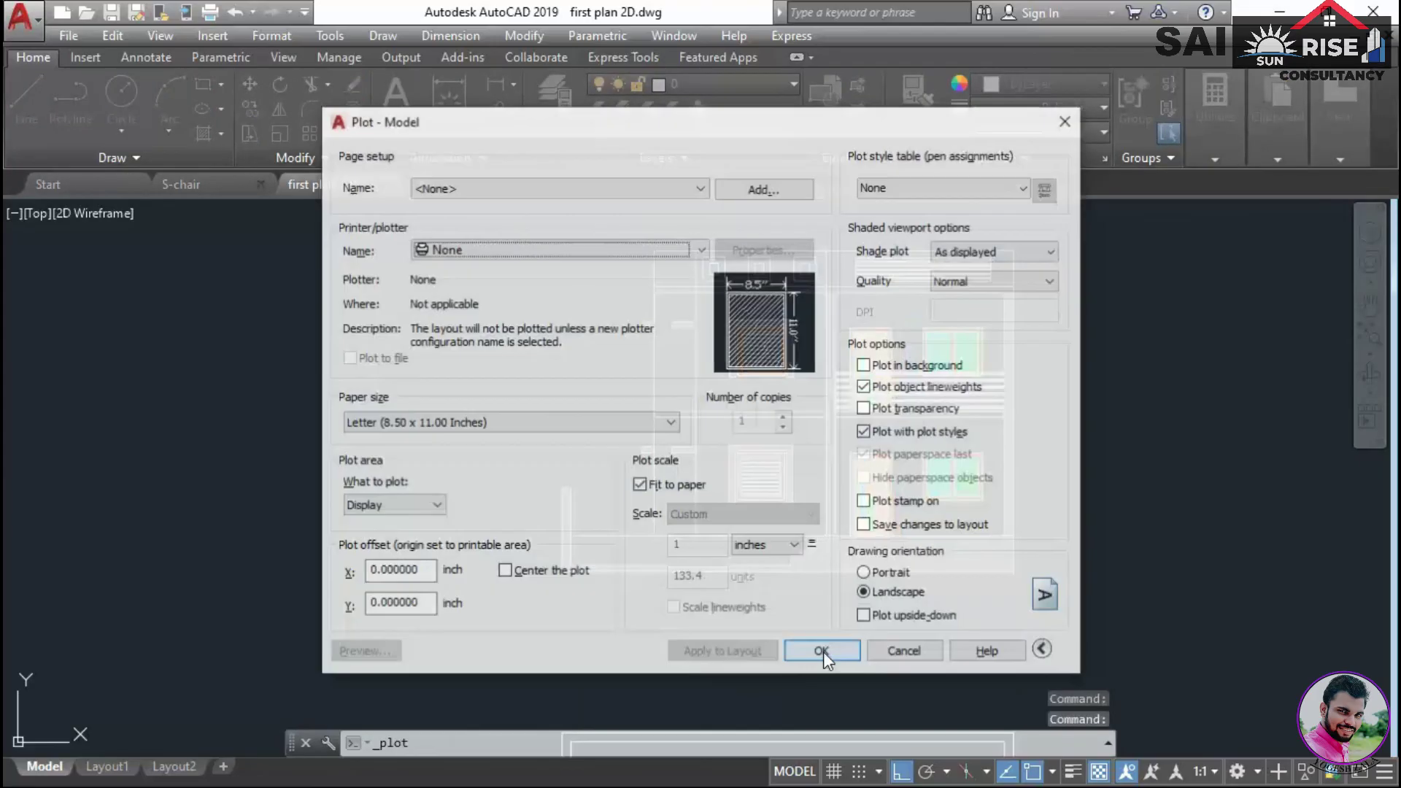
click(508, 250)
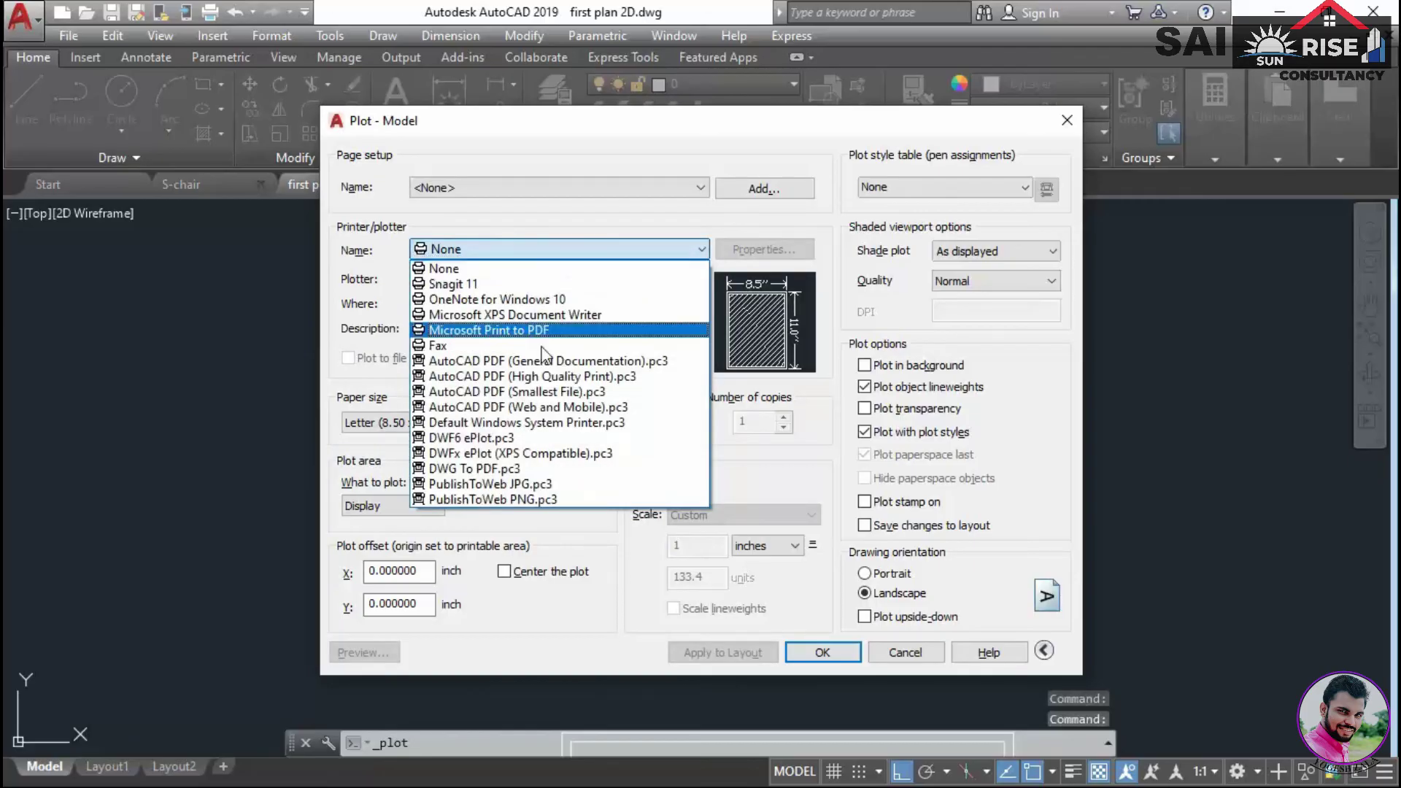
click(467, 469)
Set the plot area to a window around the whole front elevation, centred on the paper, and preview it
click(379, 506)
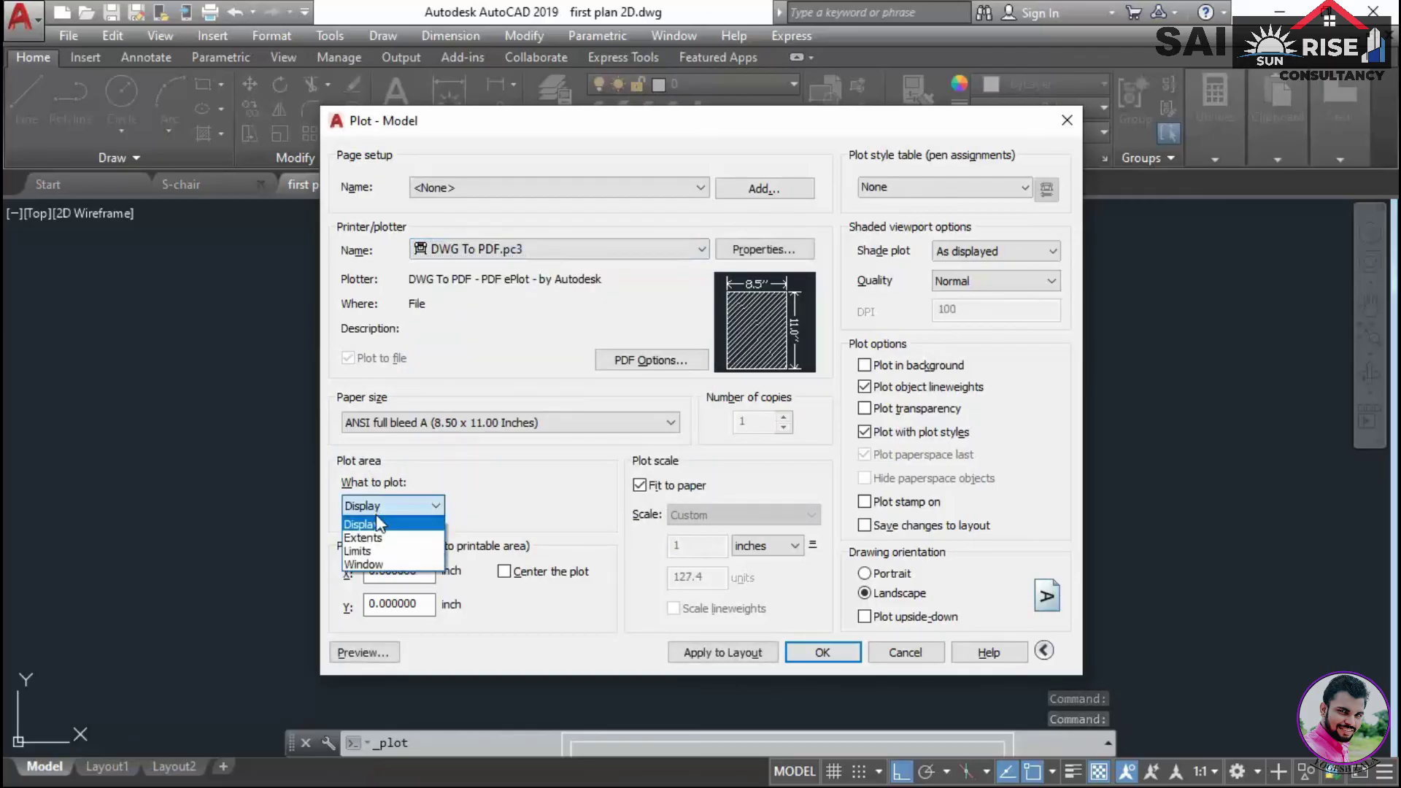
click(363, 564)
click(551, 219)
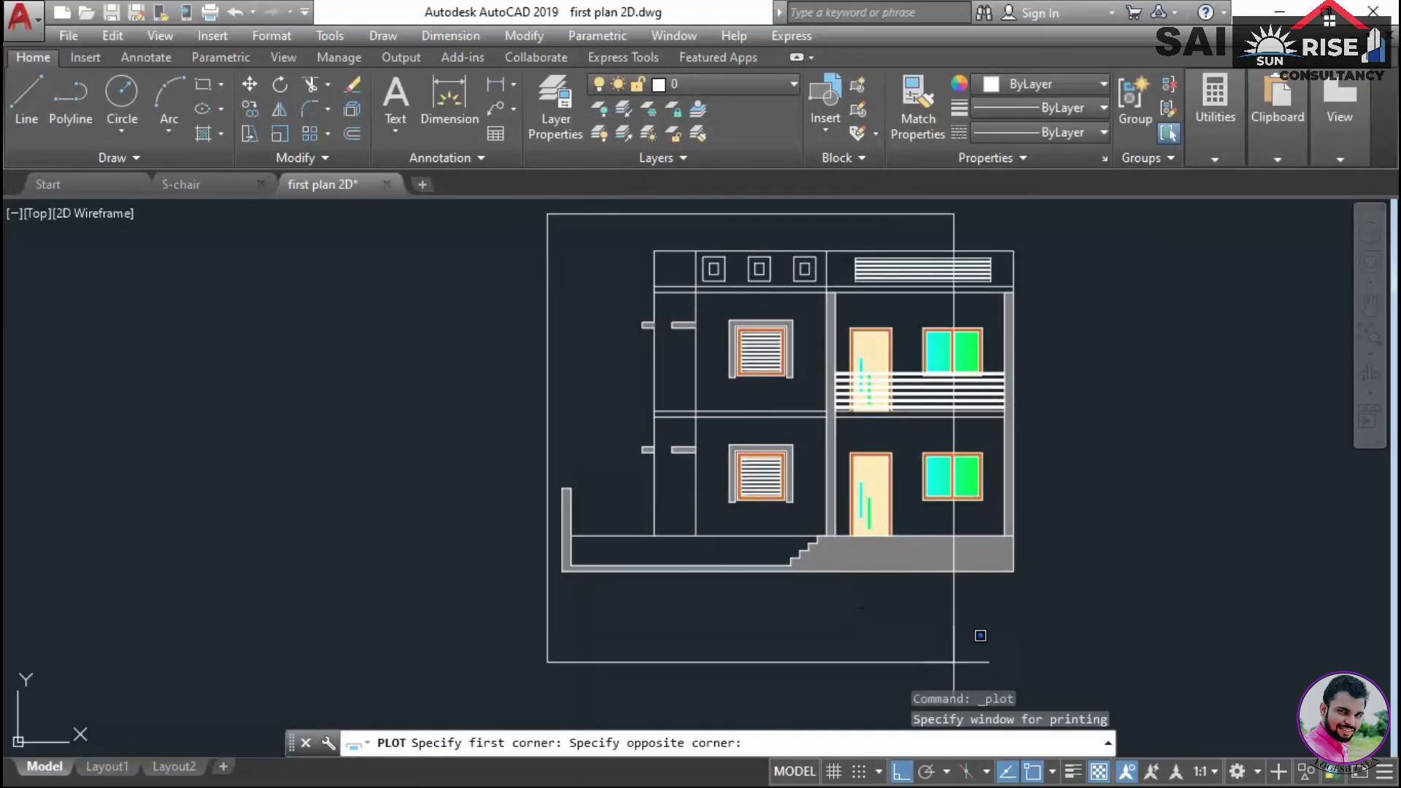
click(1053, 578)
click(505, 571)
click(363, 652)
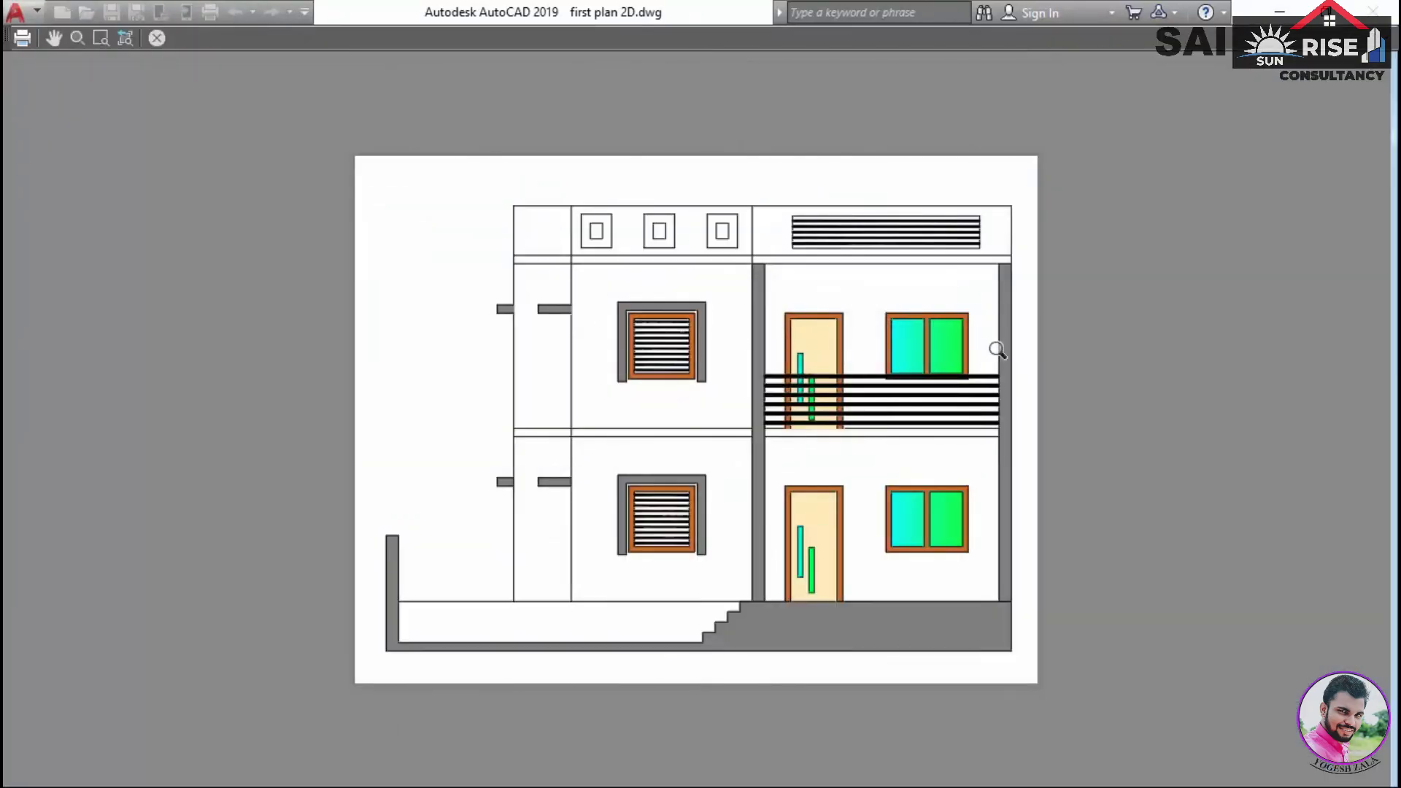